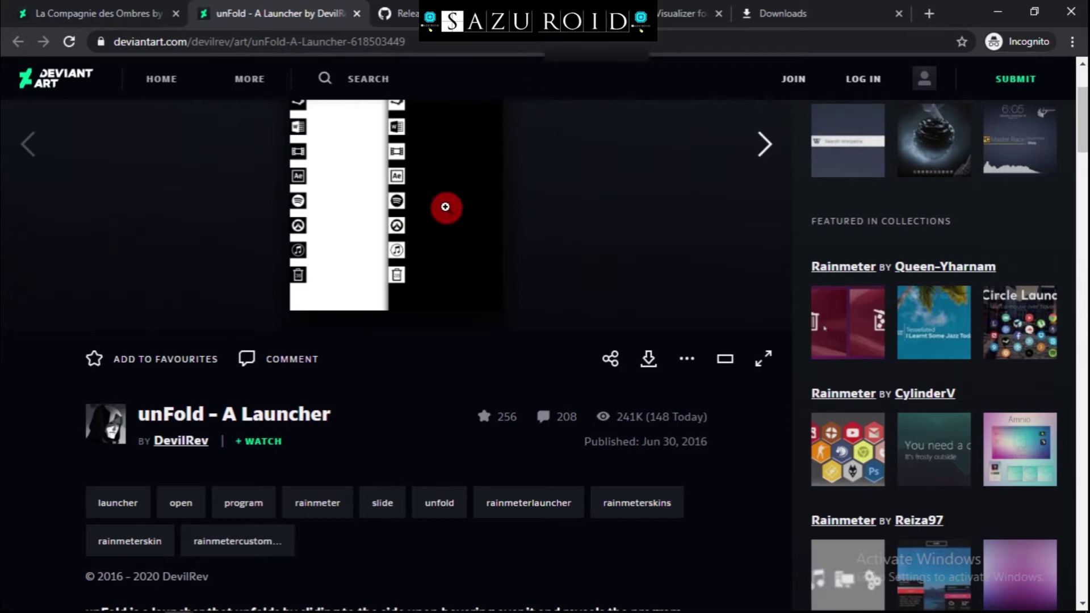
# Review the browser pages for the unFold, Monstercat Visualizer and VisBubble Rainmeter skins, including the 1.8.1 release assets, and the downloads list
pyautogui.hotkey('ctrl', 'Tab')
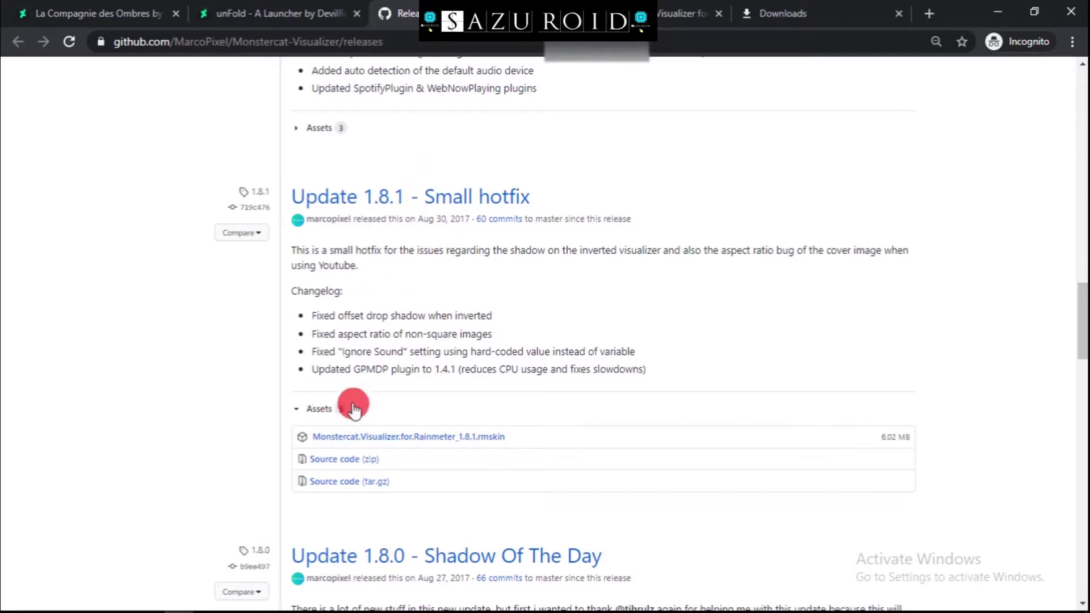
pyautogui.click(300, 409)
pyautogui.click(301, 409)
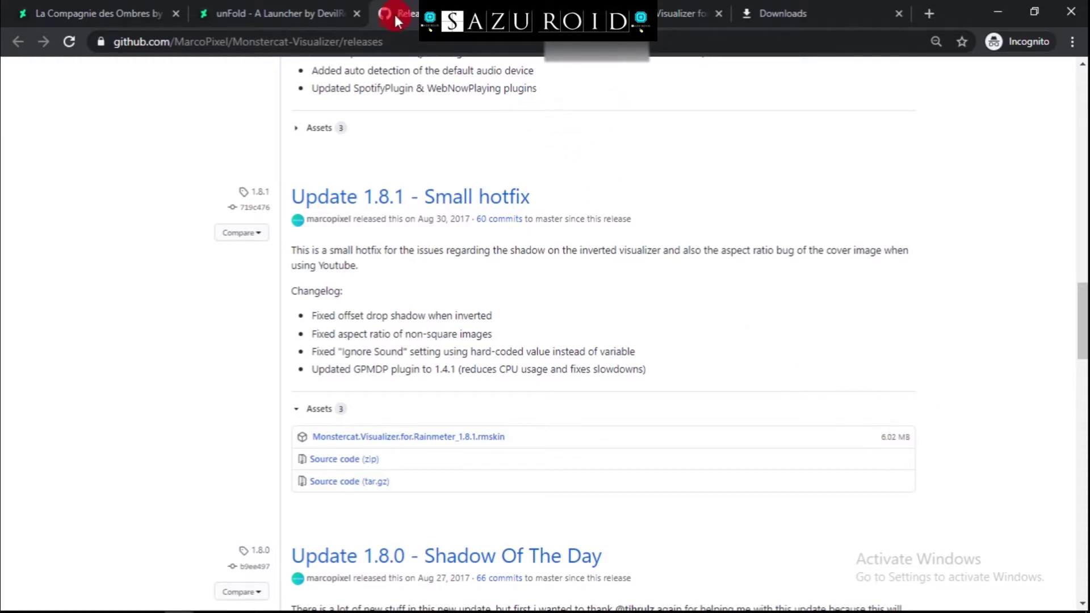
pyautogui.hotkey('ctrl', 'Tab')
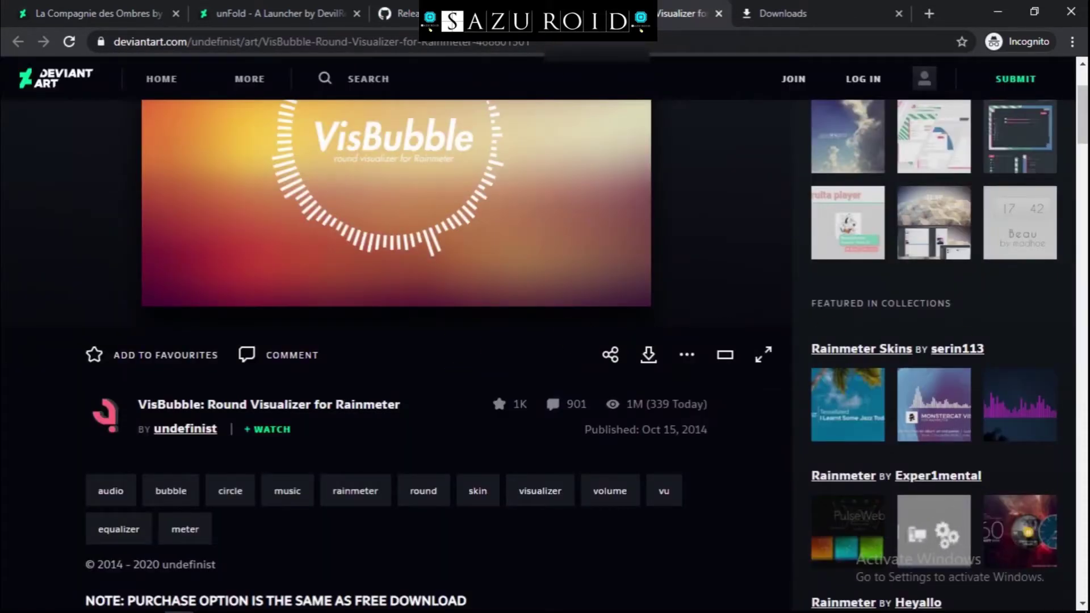
pyautogui.scroll(-1, 651, 315)
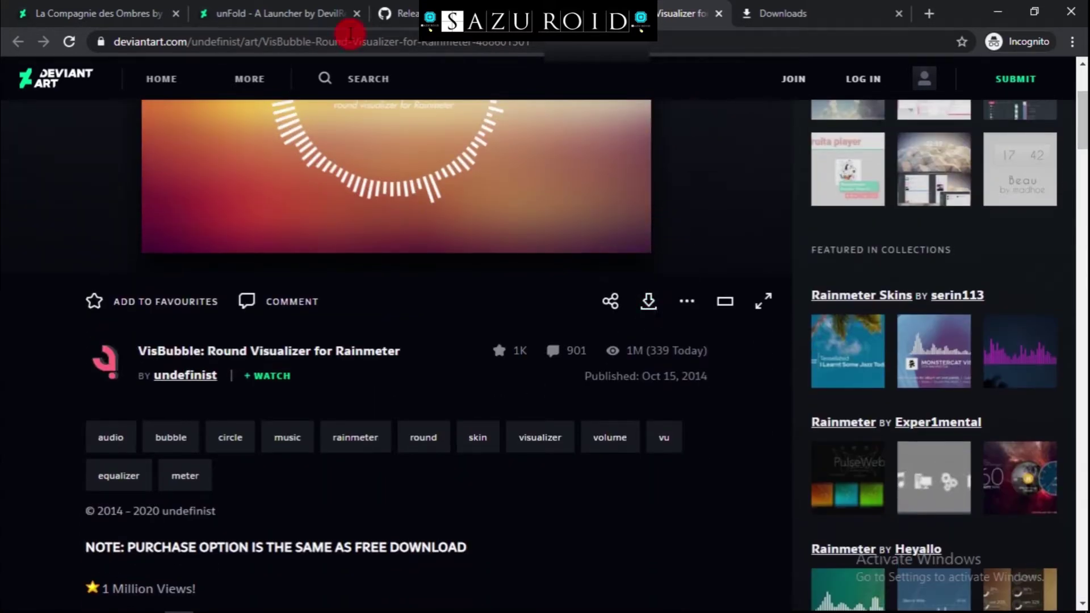
pyautogui.hotkey('ctrl', 'Tab')
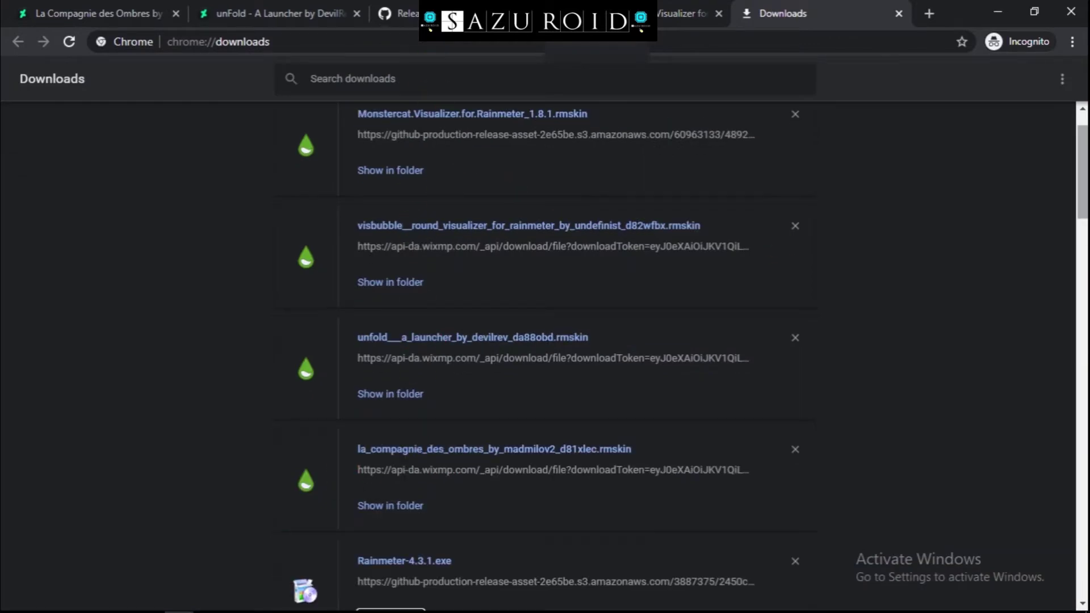
pyautogui.click(406, 13)
pyautogui.hotkey('ctrl', 'Tab')
pyautogui.hotkey('ctrl', 'Tab')
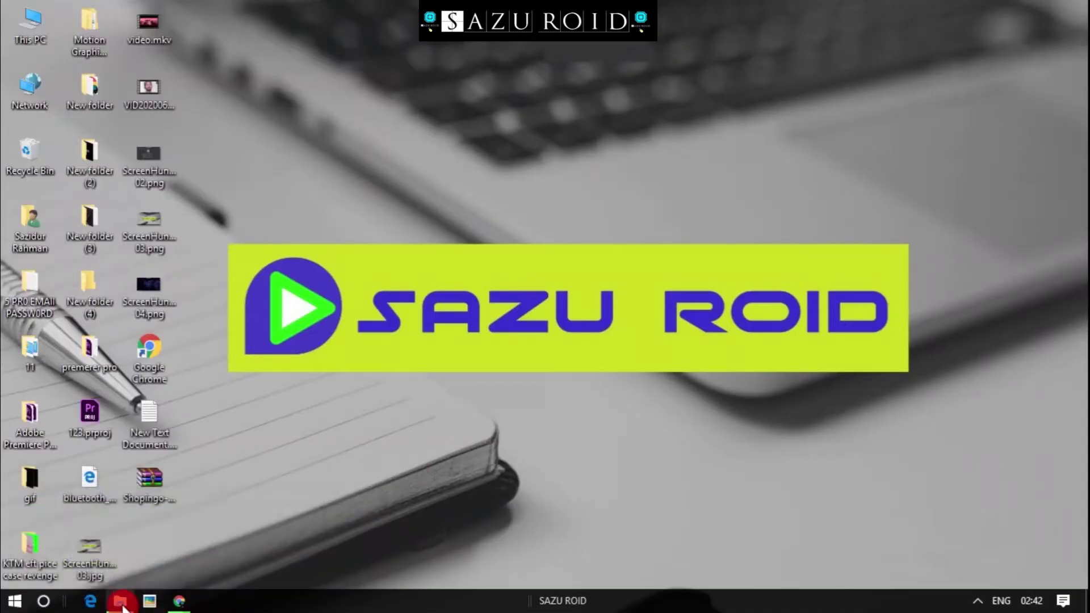
# Start the Rainmeter-4.3.1.exe installer from the Downloads folder with English as the installer language
pyautogui.click(120, 600)
pyautogui.moveTo(792, 260); pyautogui.dragTo(803, 322)
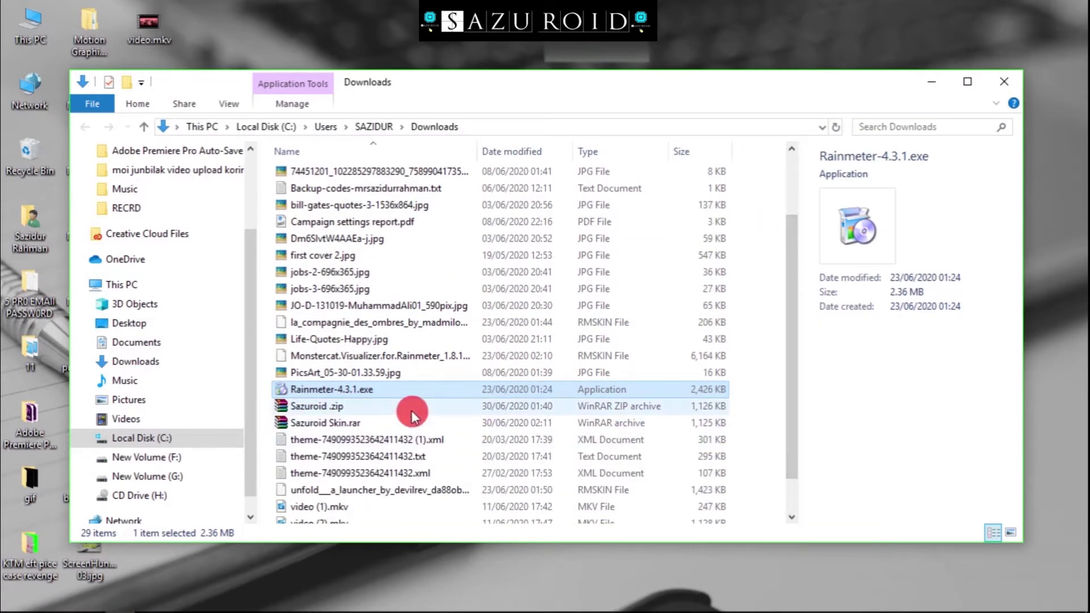
pyautogui.moveTo(620, 89); pyautogui.dragTo(612, 119)
pyautogui.doubleClick(311, 421)
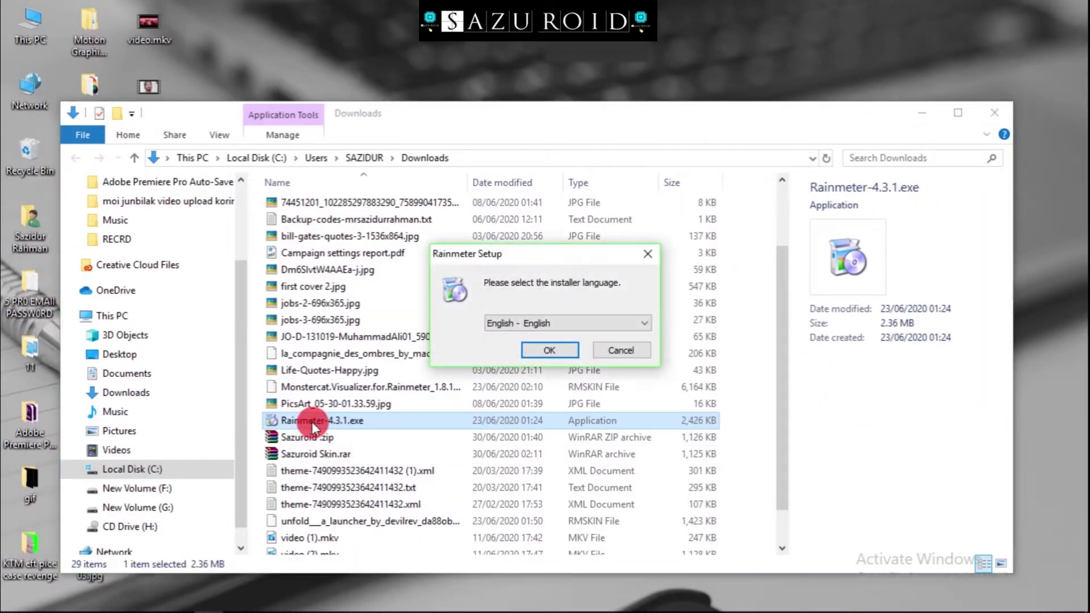
pyautogui.click(559, 352)
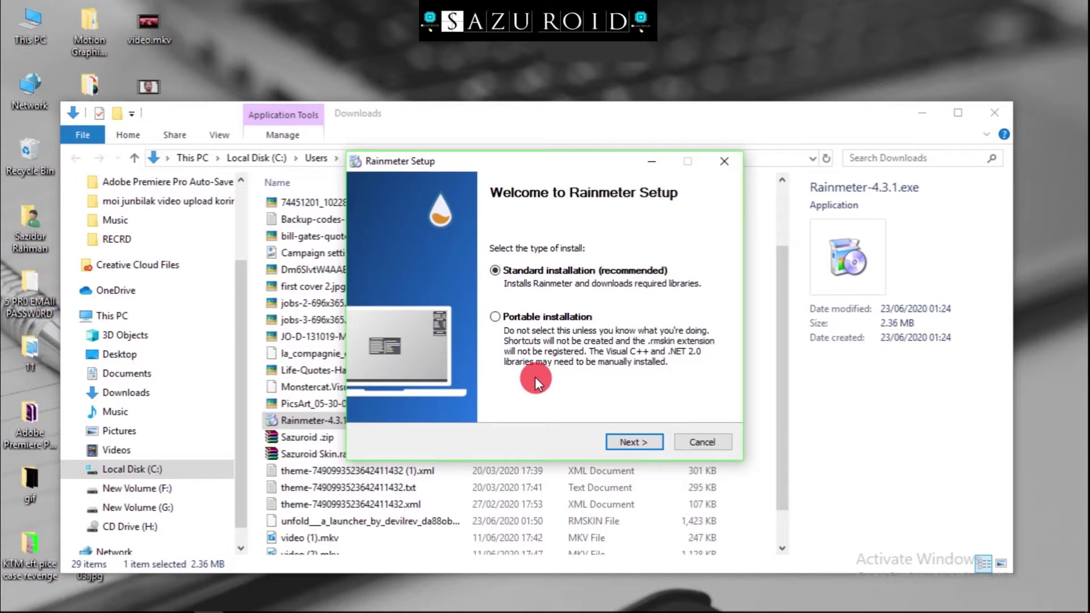
# Install 64-bit Rainmeter as a standard installation without launch on startup, and finish setup with Run Rainmeter turned off
pyautogui.click(633, 438)
pyautogui.click(377, 323)
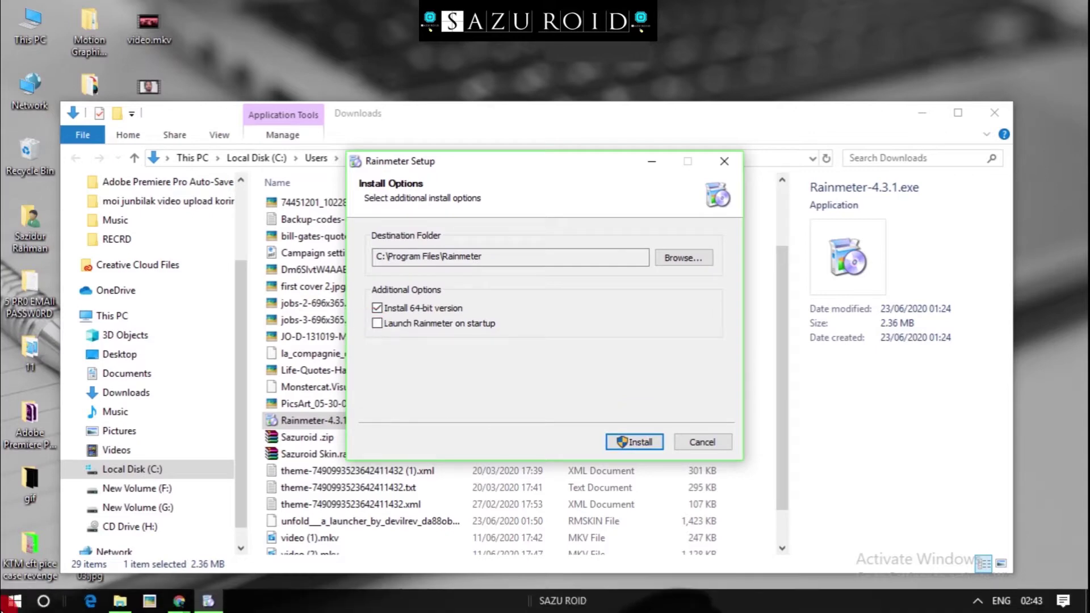
pyautogui.click(378, 326)
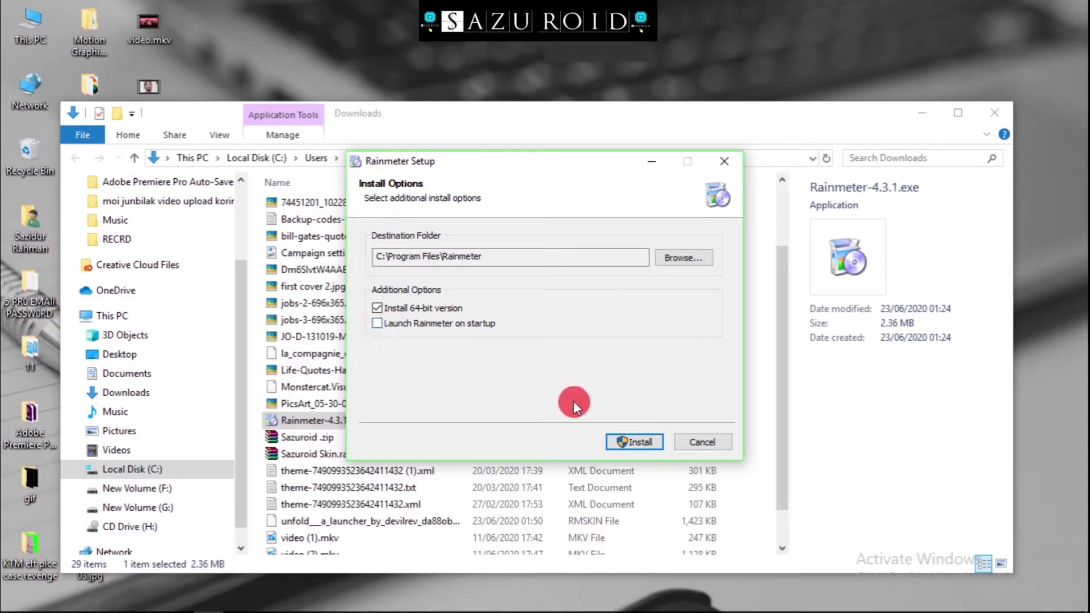
pyautogui.click(617, 437)
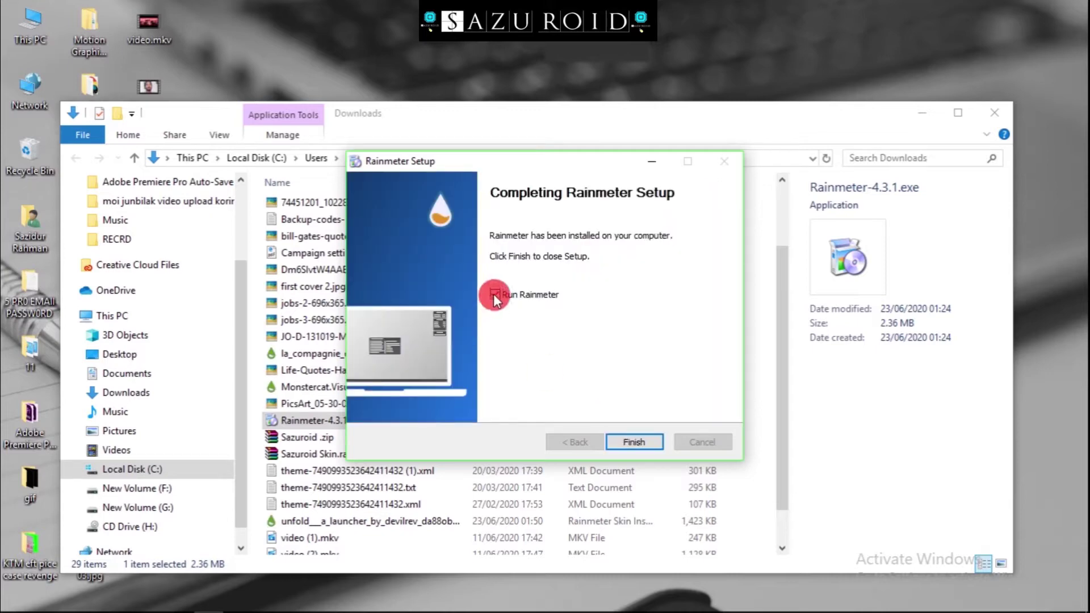
pyautogui.click(495, 295)
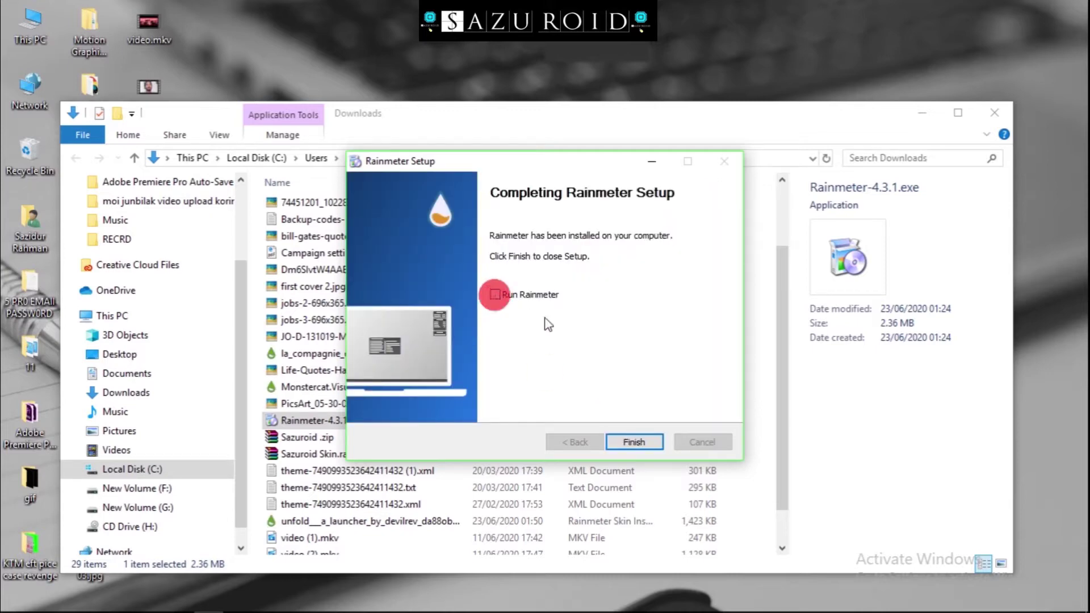
pyautogui.click(629, 442)
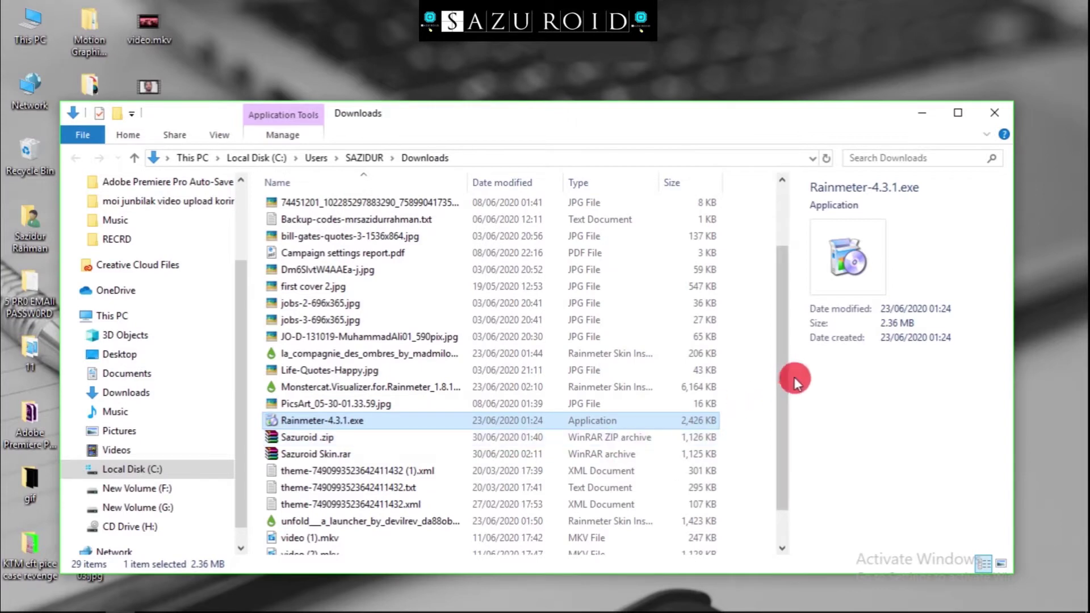
# Launch the newly installed Rainmeter, minimise the Downloads window and dismiss the welcome notification
pyautogui.scroll(-1, 775, 431)
pyautogui.moveTo(857, 606)
pyautogui.click(976, 601)
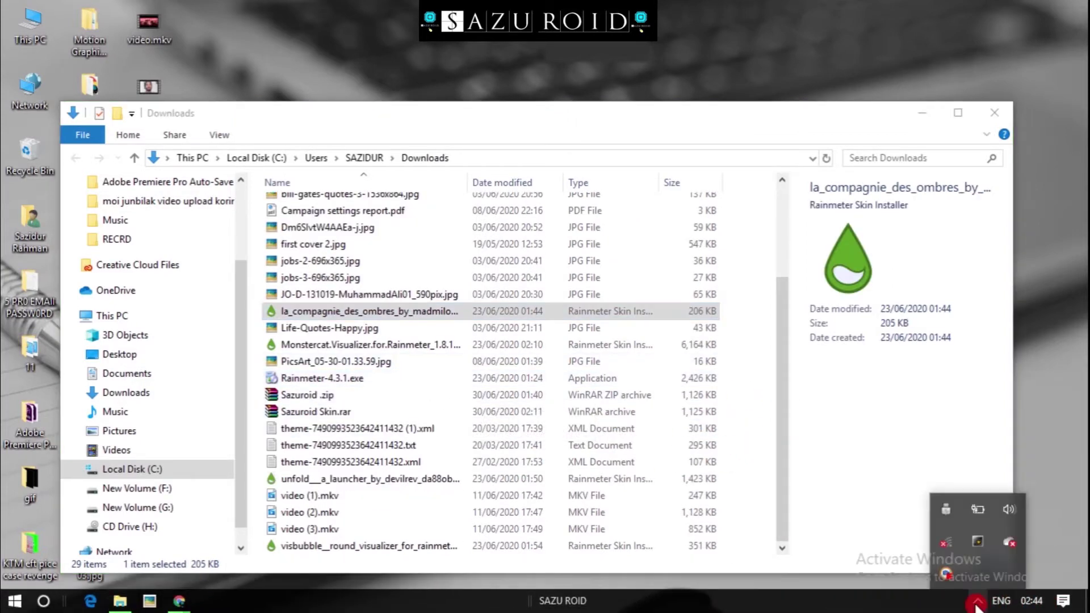
pyautogui.click(13, 605)
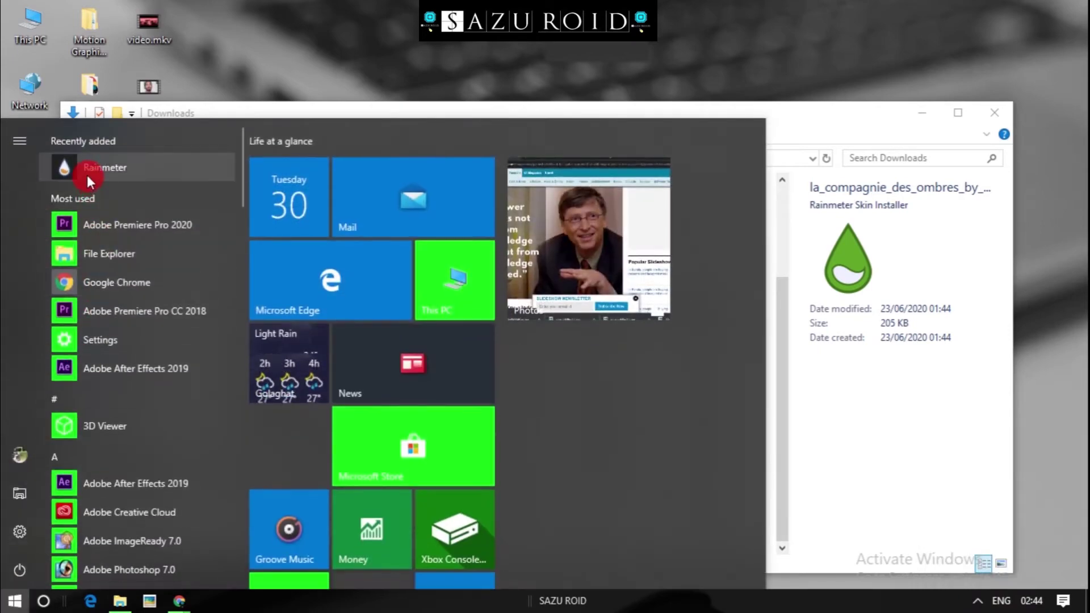
pyautogui.click(126, 170)
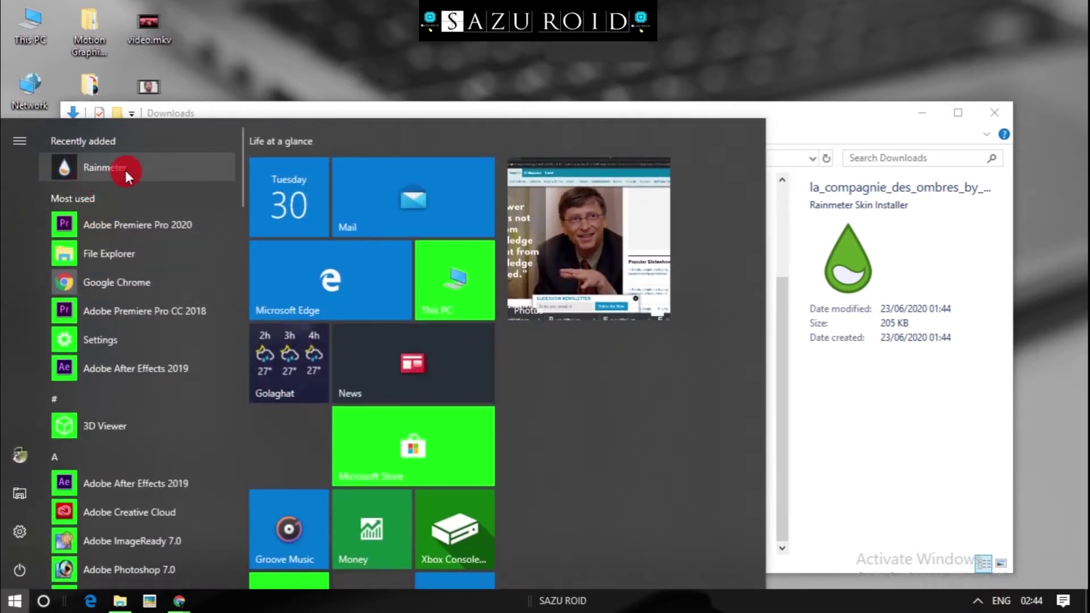
pyautogui.click(79, 172)
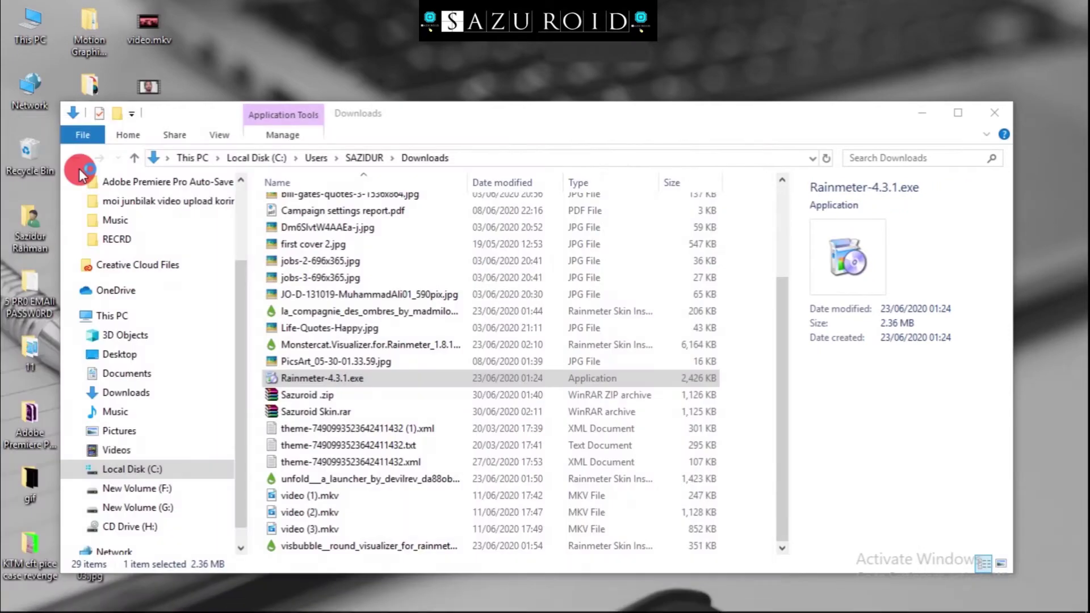
pyautogui.click(922, 112)
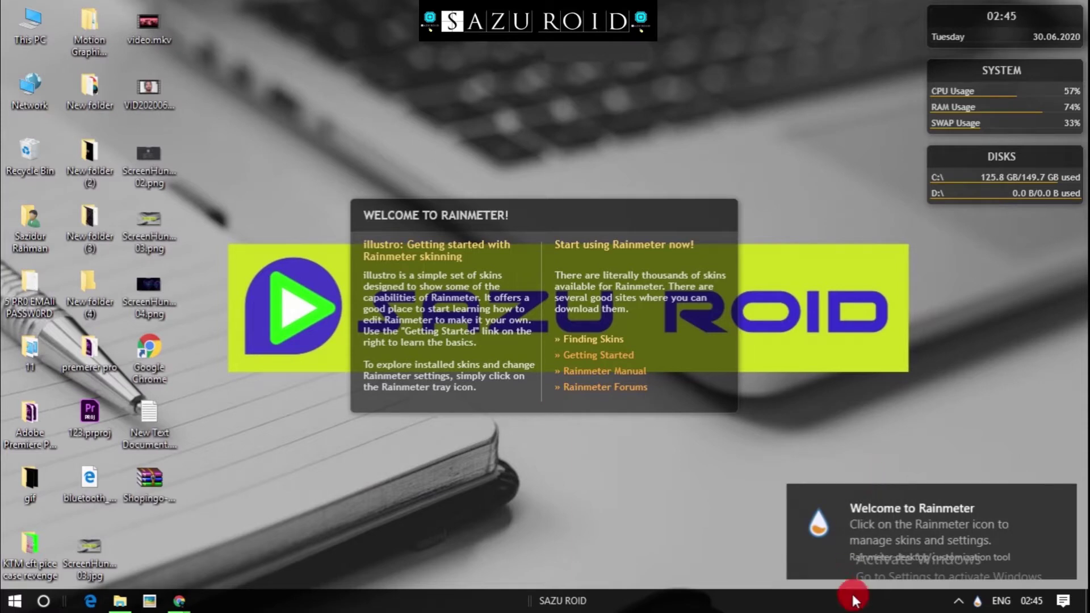
pyautogui.click(843, 565)
# Unload the default illustro Disk, System, Clock and Welcome skins from the desktop
pyautogui.rightClick(1036, 152)
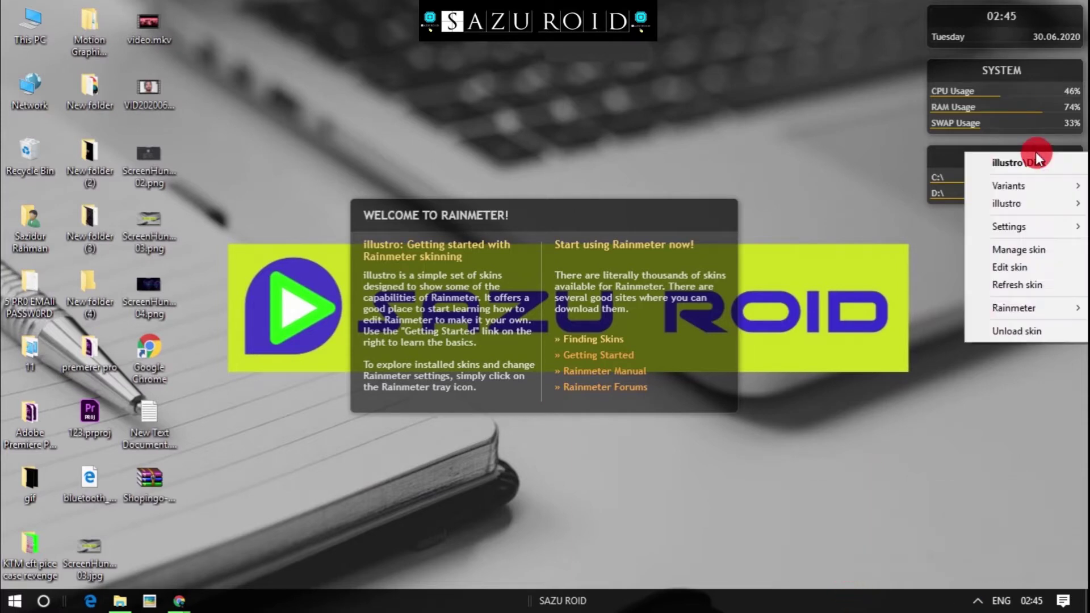
pyautogui.click(1030, 332)
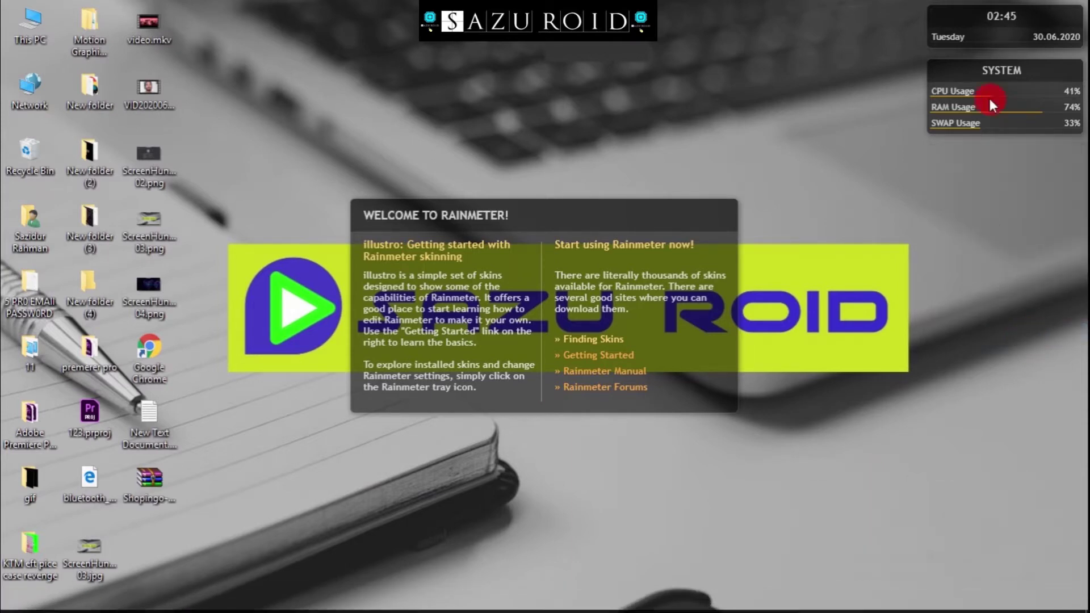
pyautogui.rightClick(989, 88)
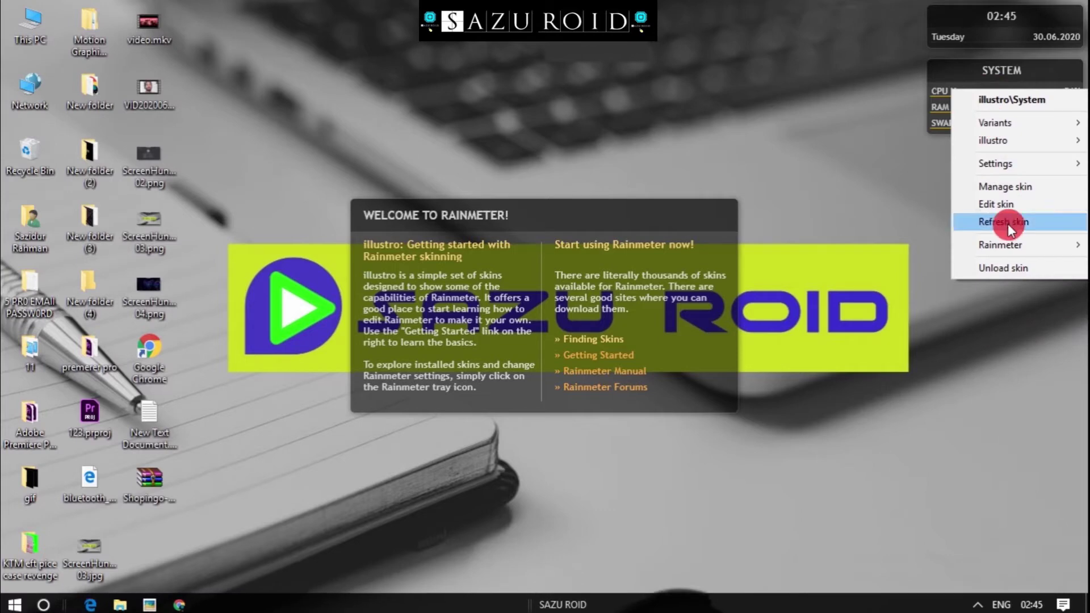
pyautogui.click(1009, 263)
pyautogui.rightClick(979, 28)
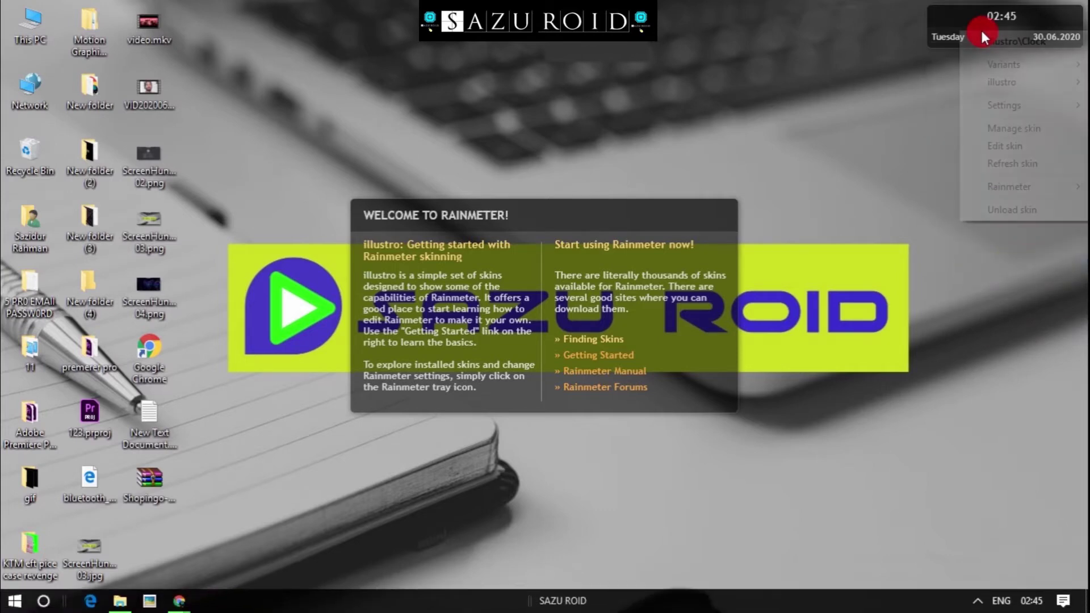
pyautogui.click(1018, 207)
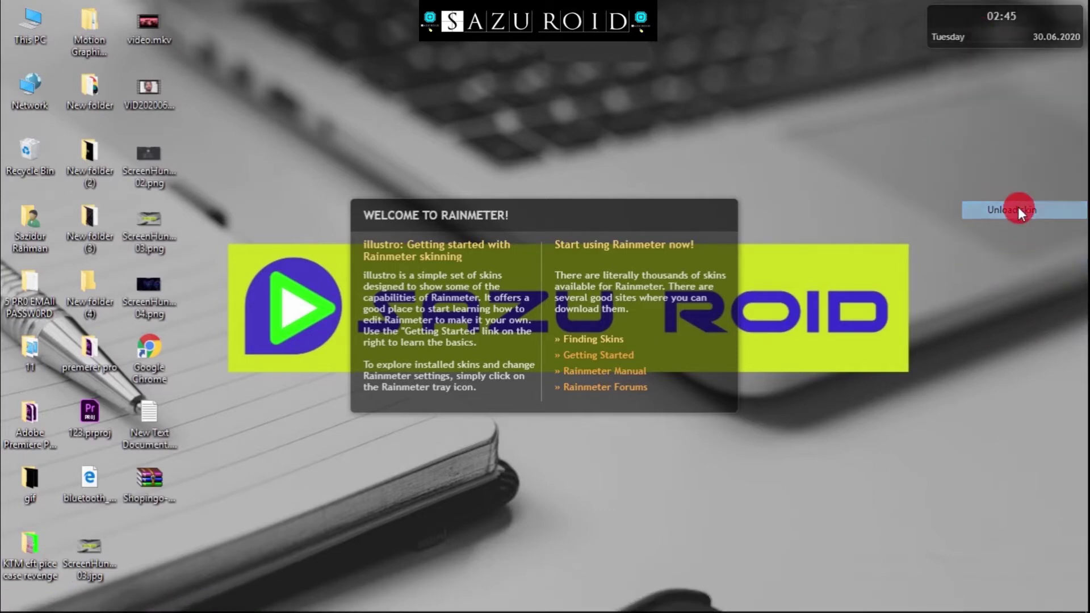
pyautogui.rightClick(557, 220)
pyautogui.click(563, 390)
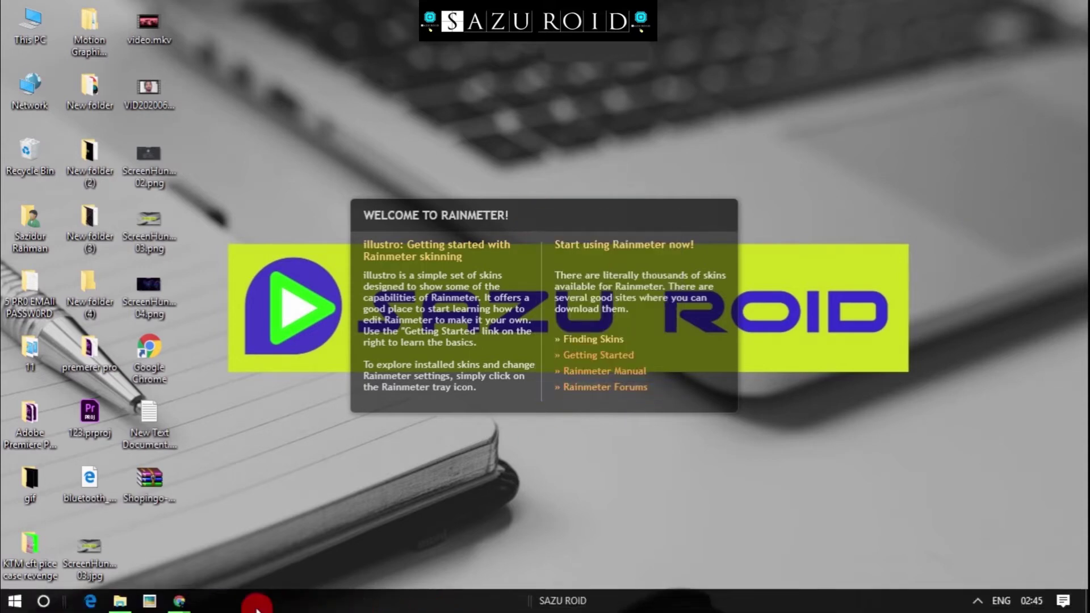
# Install the La Compagnie des Ombres clock skin from the Downloads folder with Load included skins turned off
pyautogui.click(119, 603)
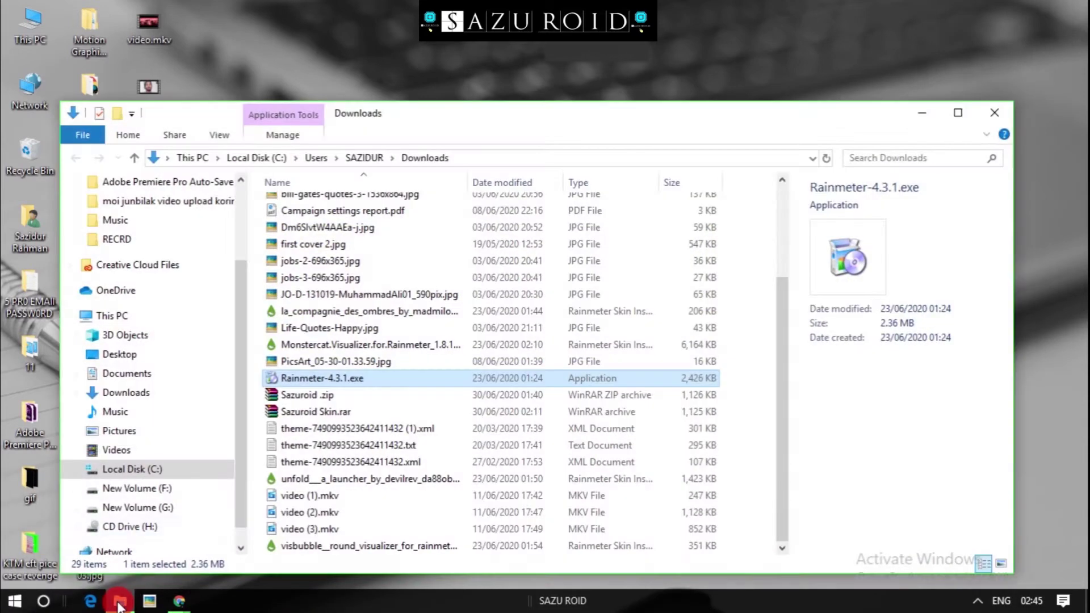
pyautogui.click(302, 315)
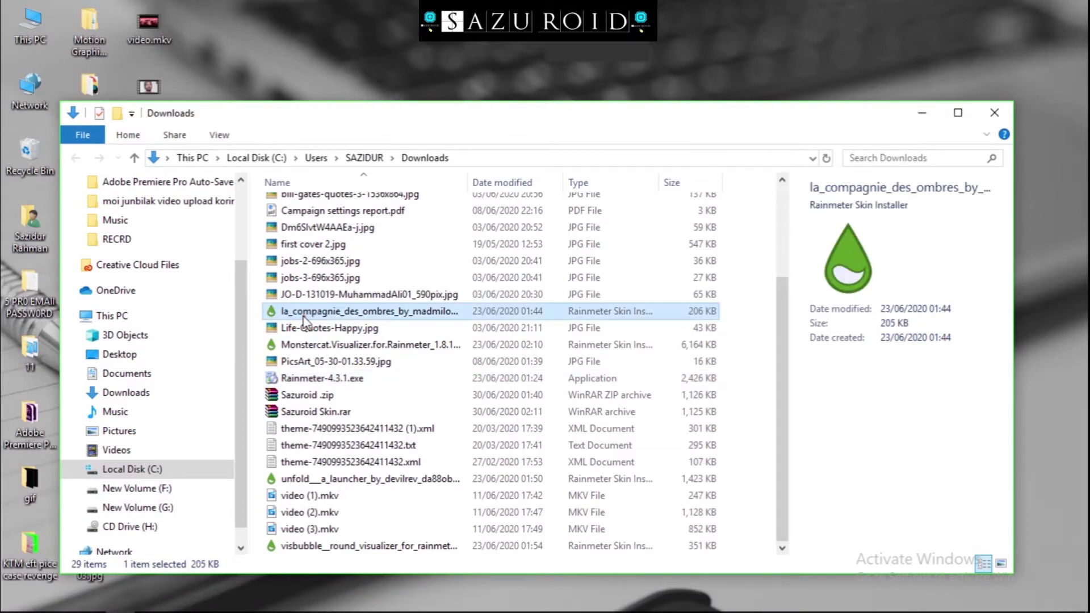
pyautogui.doubleClick(302, 315)
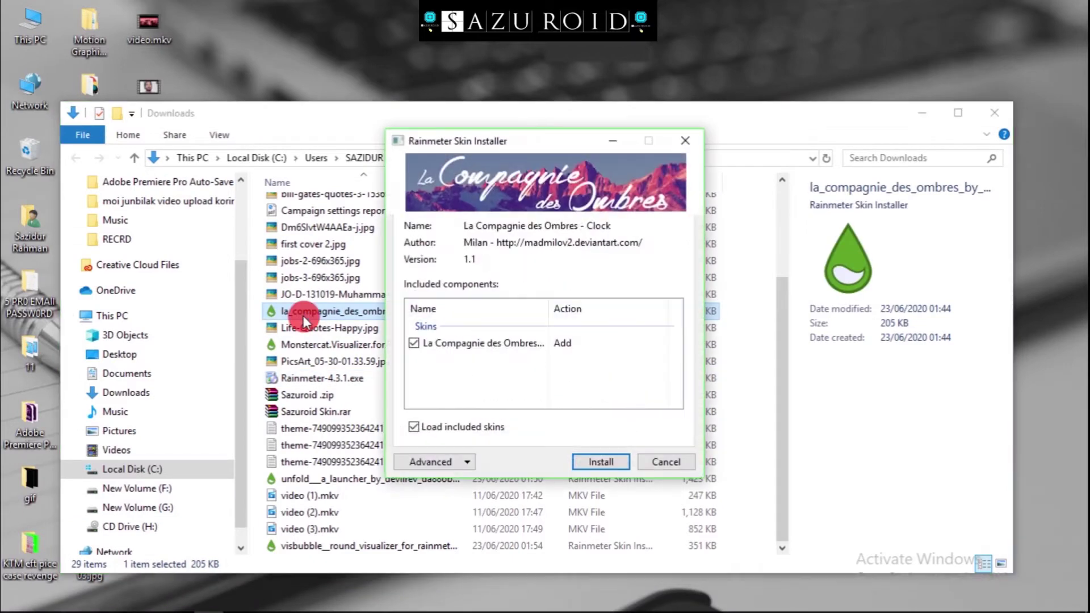
pyautogui.click(414, 428)
pyautogui.click(444, 368)
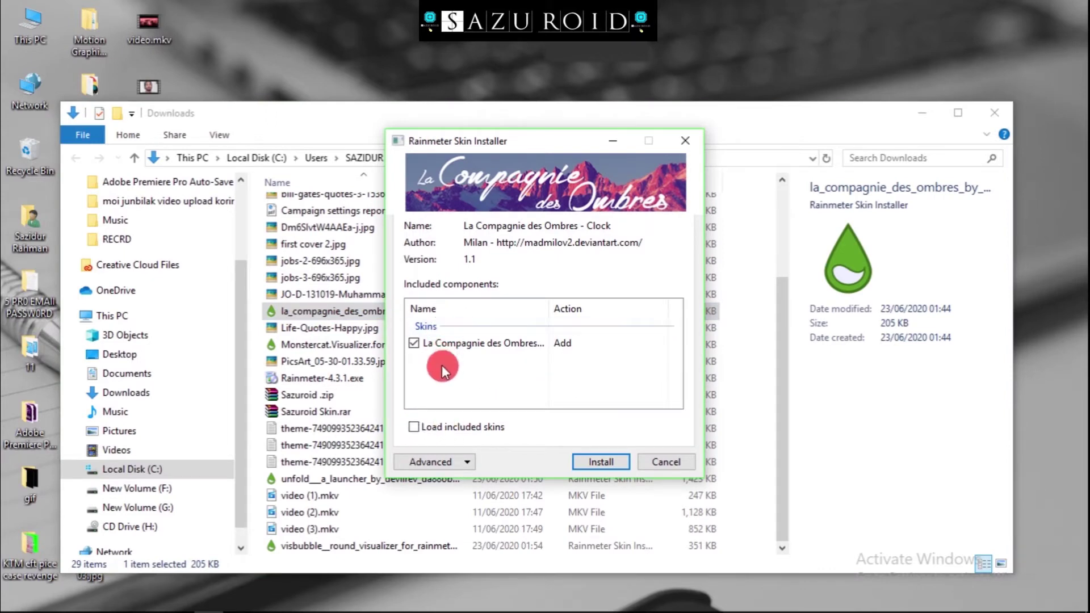
pyautogui.click(580, 464)
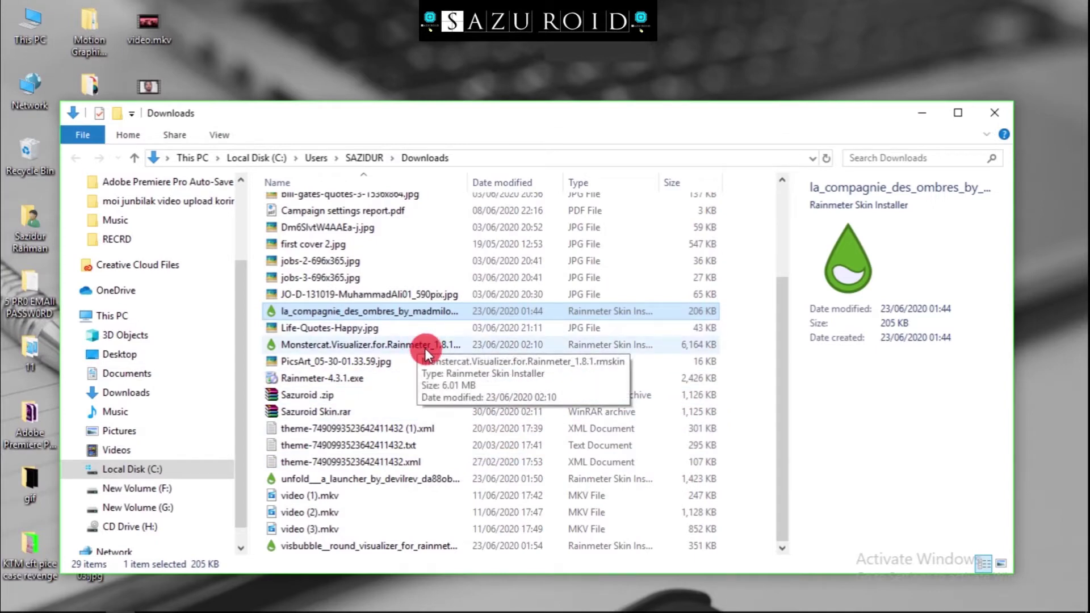
# Install the Monstercat Visualizer 1.8.1 skin with Load included skins turned off, and install the unFold launcher skin
pyautogui.doubleClick(352, 346)
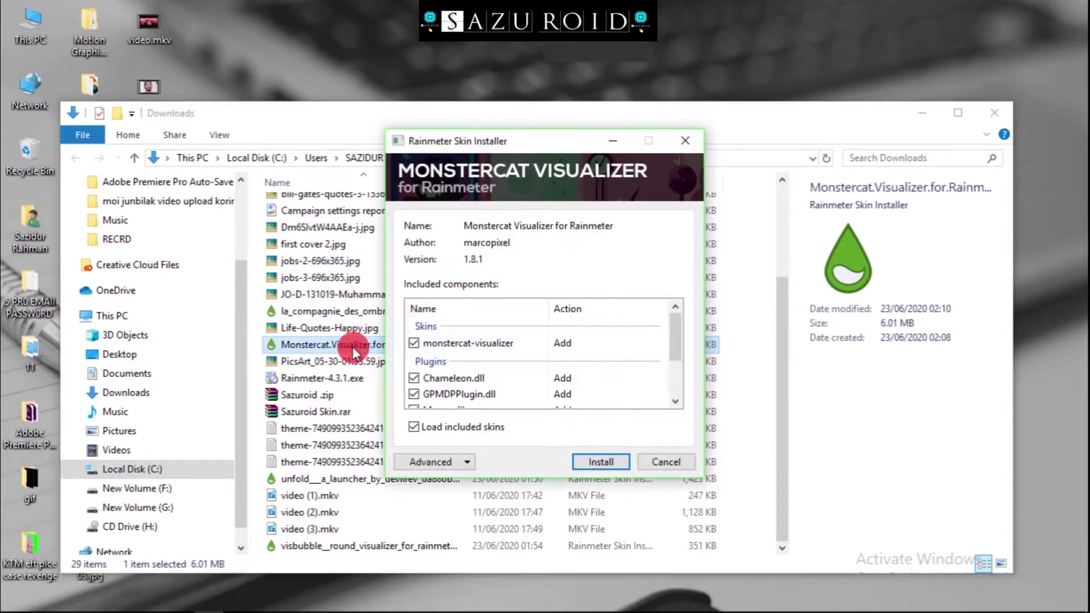
pyautogui.click(413, 426)
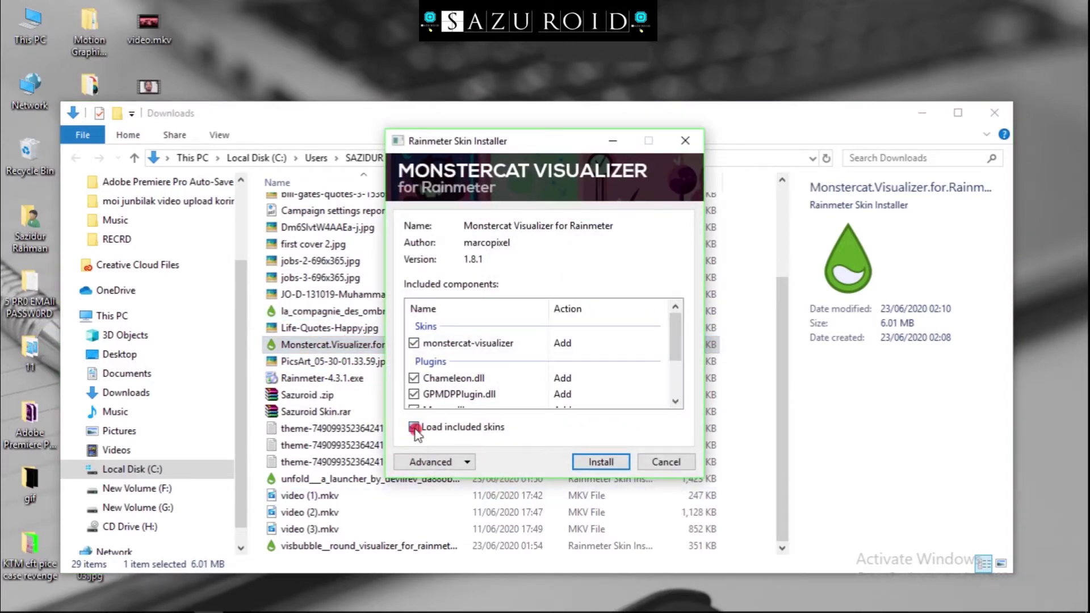
pyautogui.click(612, 469)
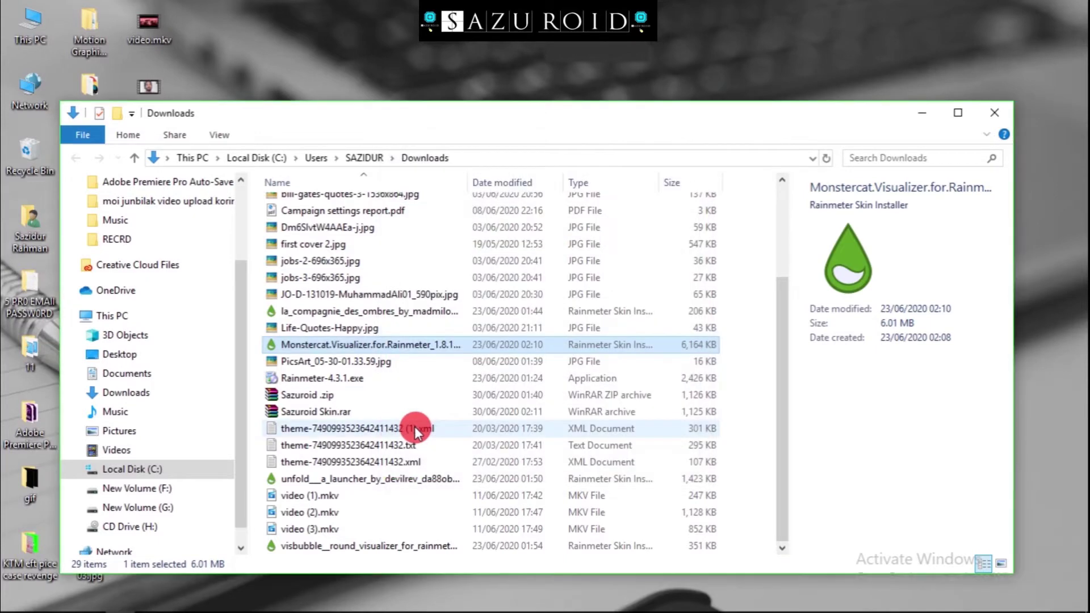
pyautogui.doubleClick(390, 479)
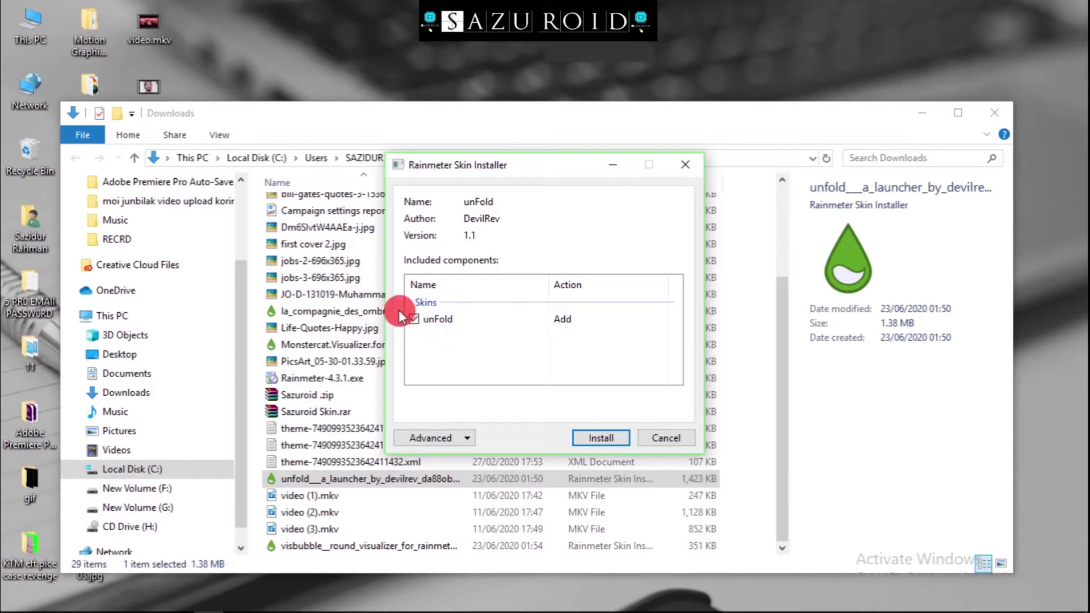
pyautogui.click(586, 442)
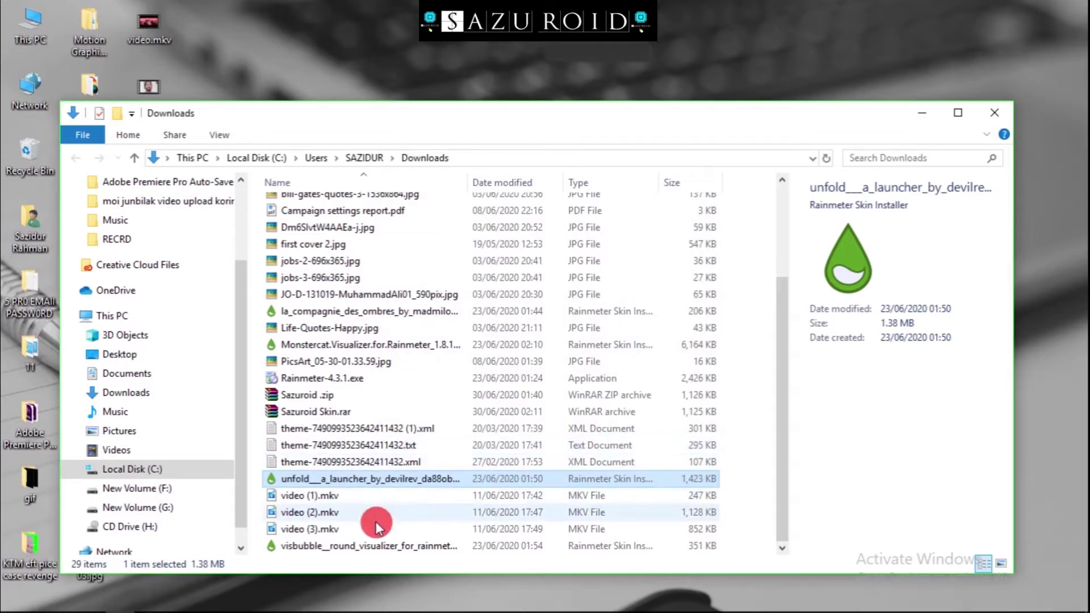
# Install the VisBubble 3.4.1 visualizer skin from the Downloads folder with Load included skins turned off
pyautogui.click(391, 546)
pyautogui.doubleClick(391, 546)
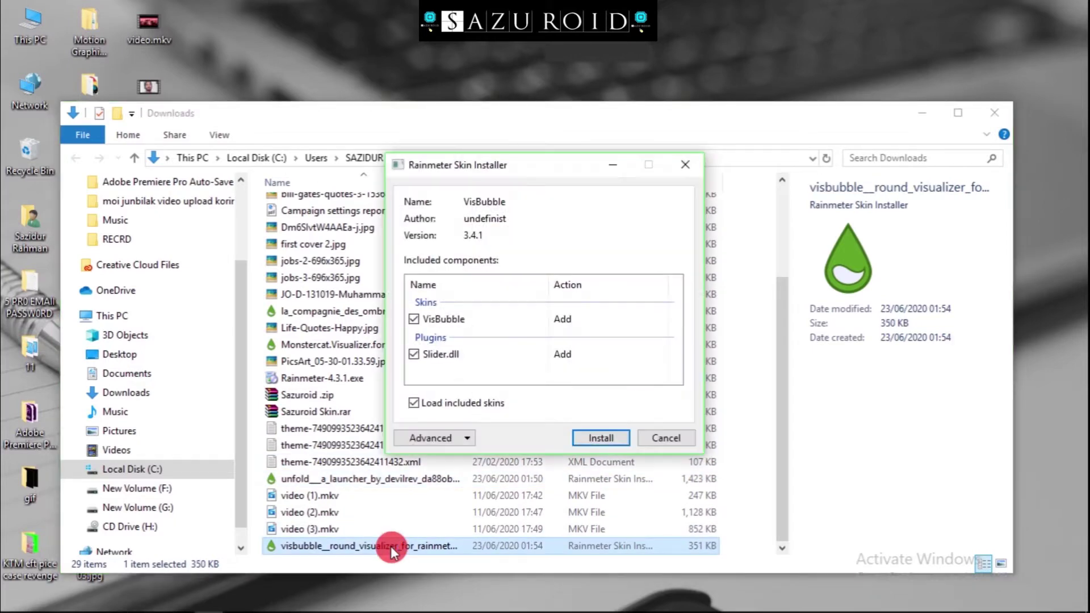
pyautogui.click(414, 403)
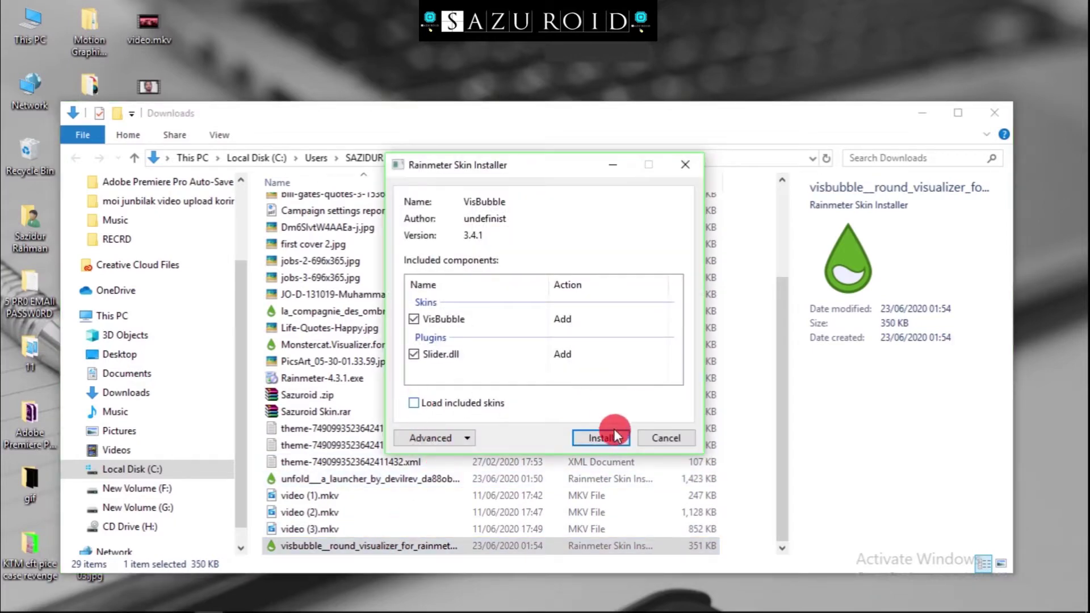
pyautogui.click(611, 438)
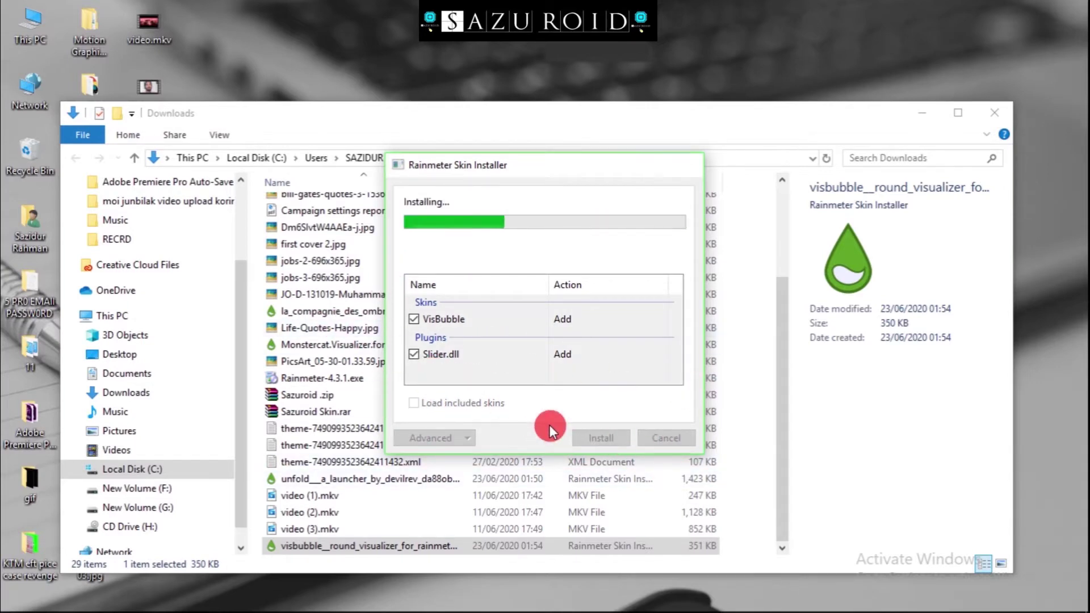
# Locate the Sazuroid Skin.rar archive and the Sazuroid Skin folder in Downloads
pyautogui.moveTo(782, 435); pyautogui.dragTo(767, 349)
pyautogui.scroll(-3, 762, 339)
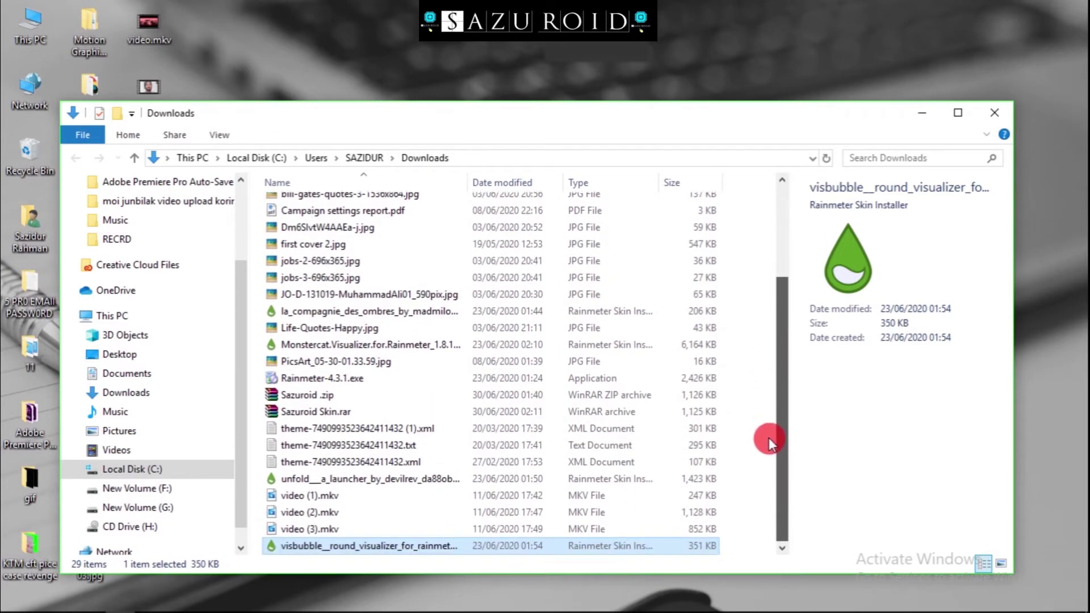
pyautogui.click(367, 409)
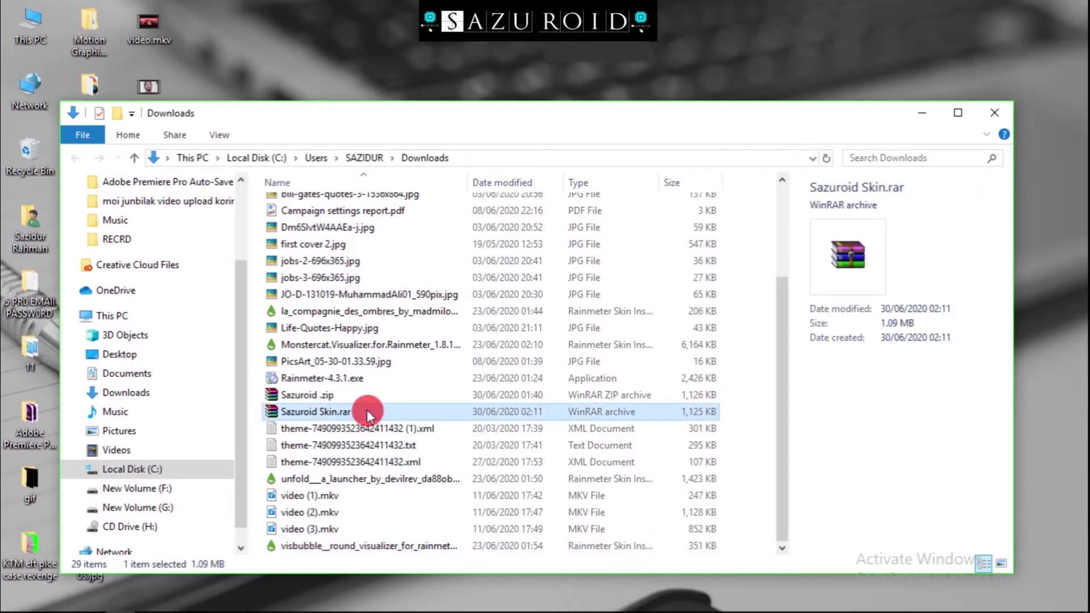
pyautogui.scroll(3, 769, 377)
pyautogui.click(304, 258)
# Minimise the Downloads window and hide all desktop icons
pyautogui.click(922, 112)
pyautogui.rightClick(336, 167)
pyautogui.rightClick(368, 184)
pyautogui.moveTo(380, 194)
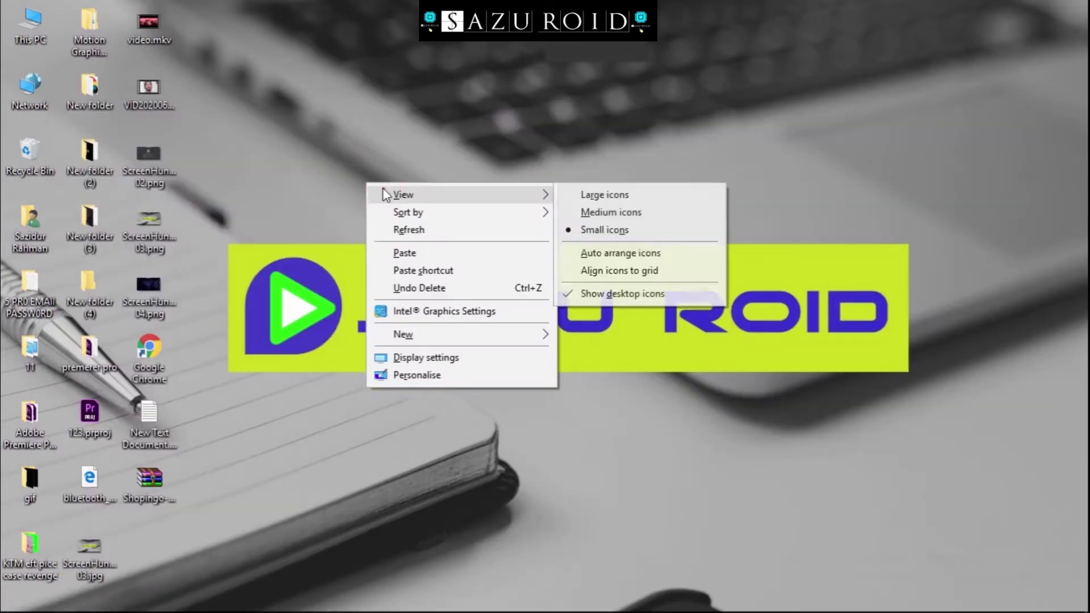
pyautogui.click(613, 296)
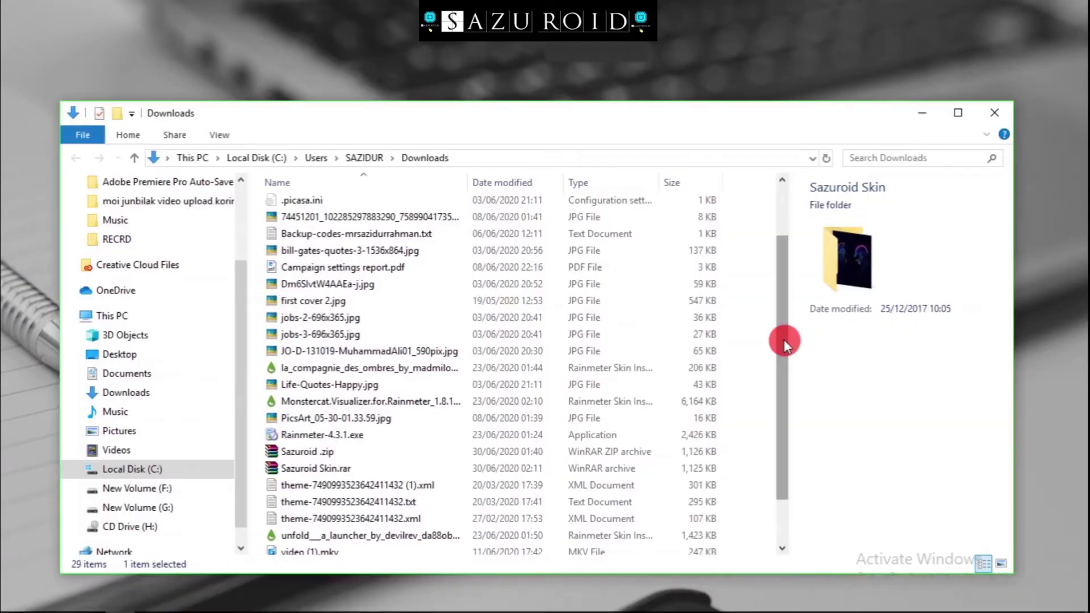
# Set sazuroid.jpg from the Sazuroid Skin folder in Downloads as the desktop background and minimise the folder window
pyautogui.moveTo(785, 344); pyautogui.dragTo(774, 245)
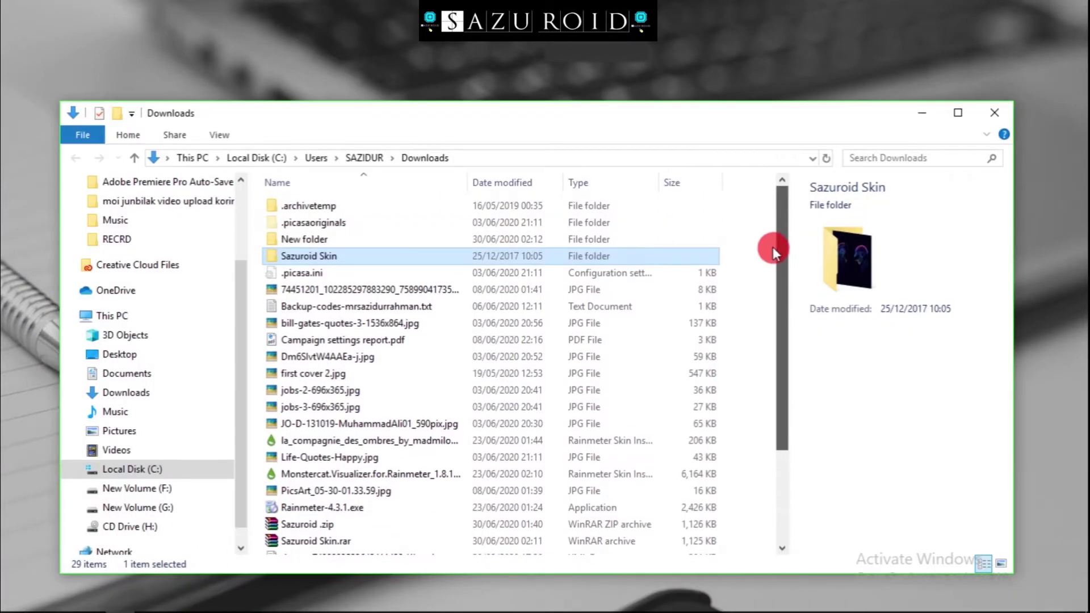
pyautogui.doubleClick(312, 256)
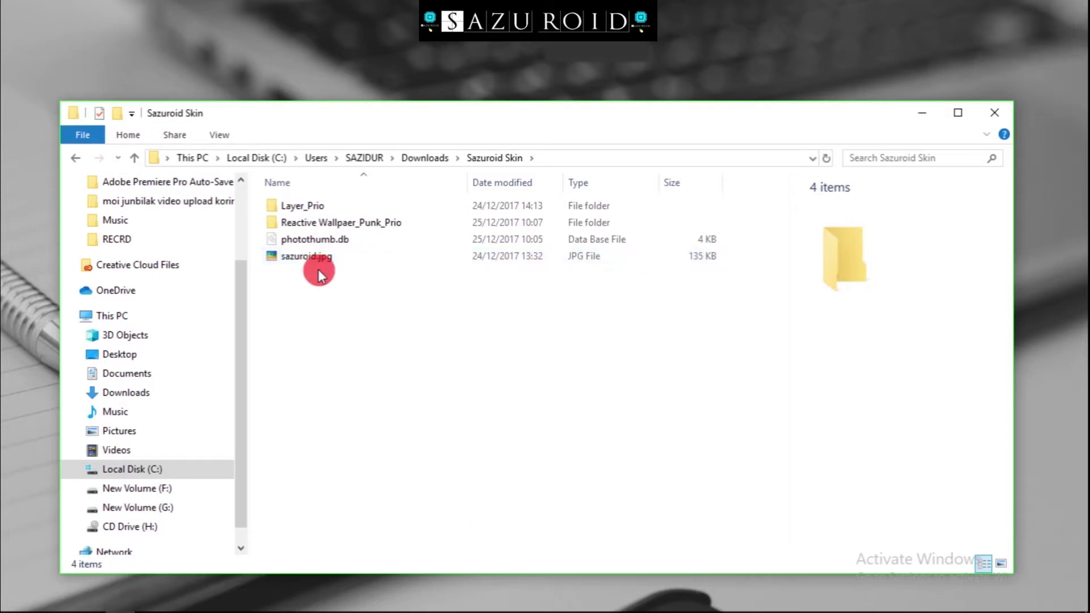
pyautogui.click(317, 264)
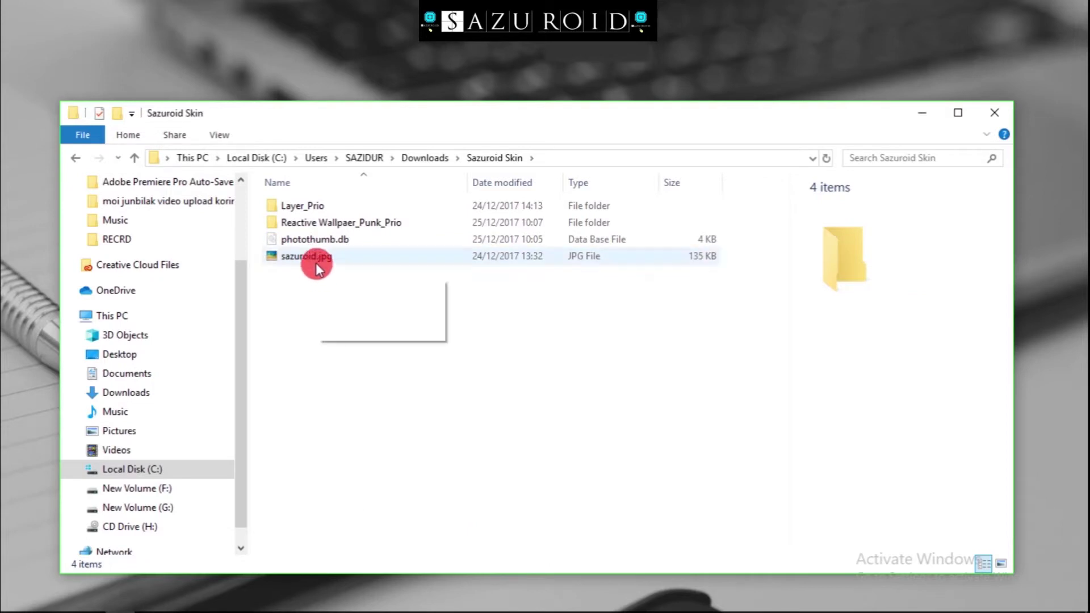
pyautogui.rightClick(316, 264)
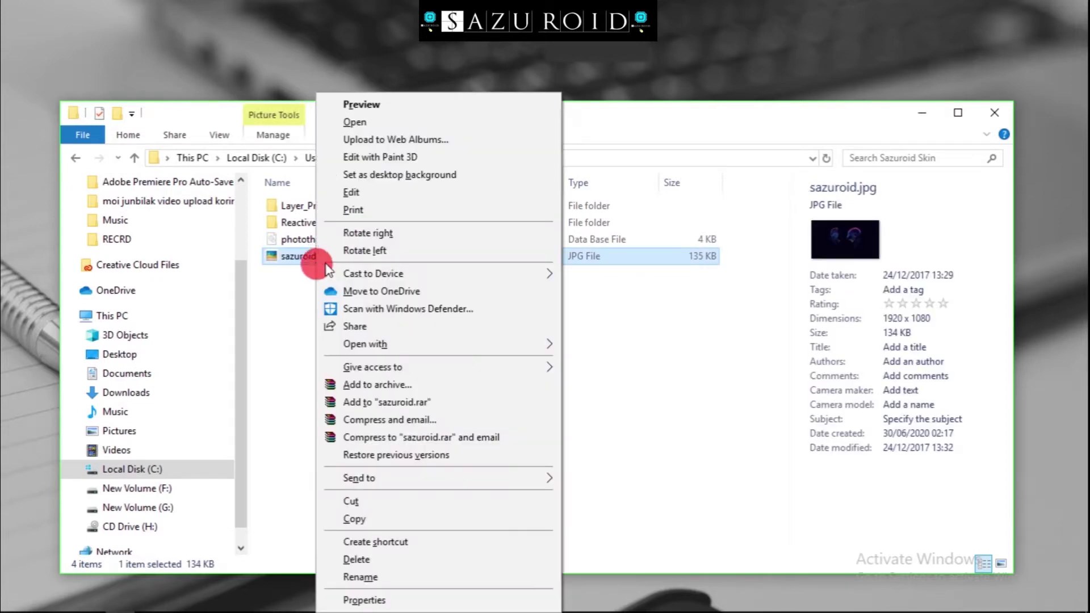
pyautogui.click(376, 177)
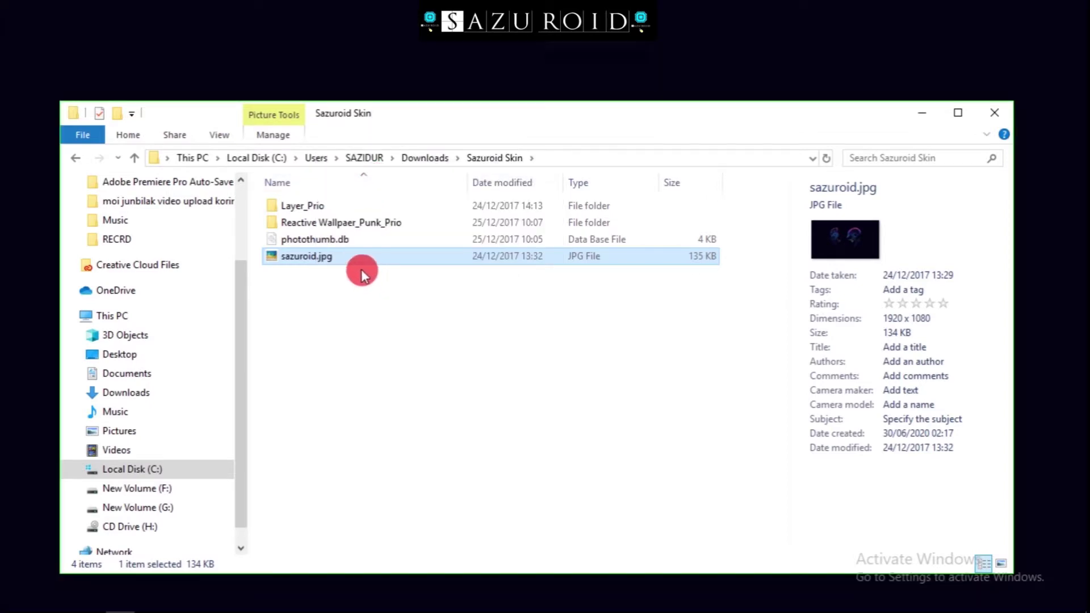
pyautogui.click(921, 112)
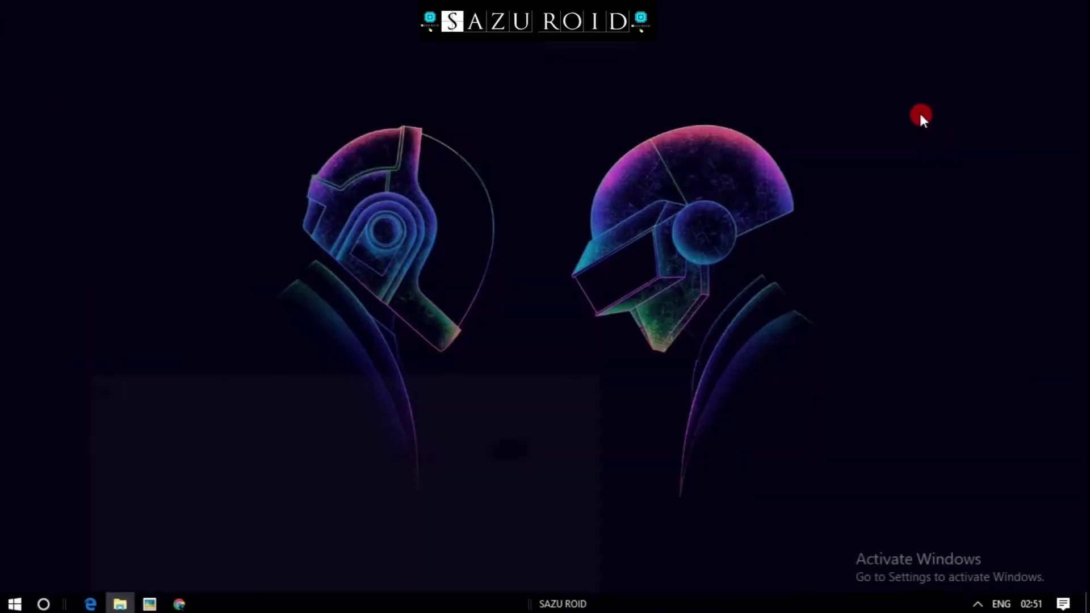
# Copy the Reactive Wallpaer_Punk_Prio folder from Sazuroid Skin into the Skins folder under Documents > Rainmeter
pyautogui.click(120, 603)
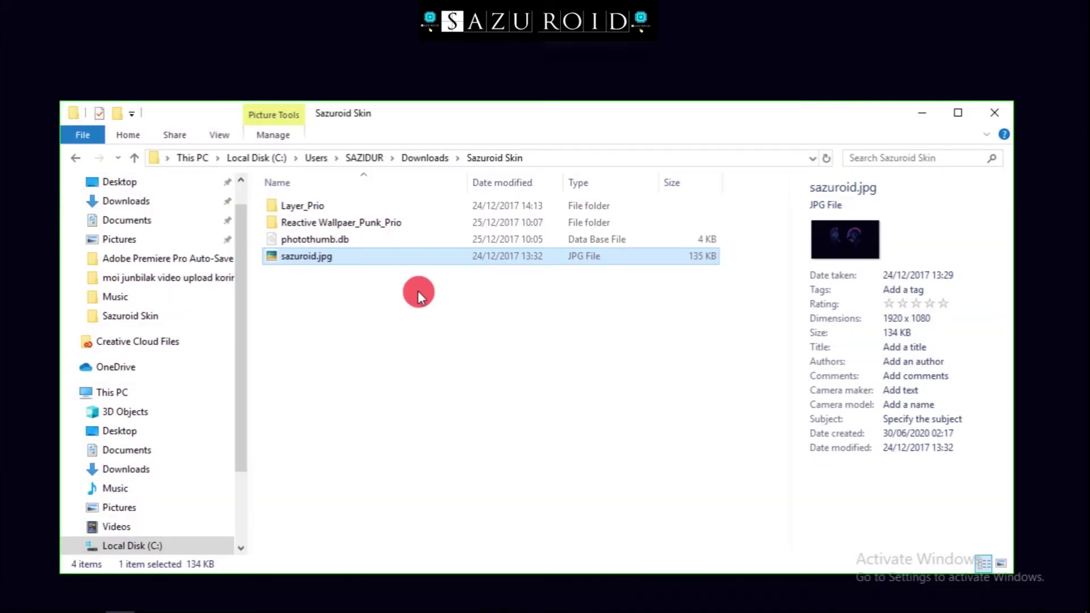
pyautogui.click(372, 224)
pyautogui.rightClick(373, 223)
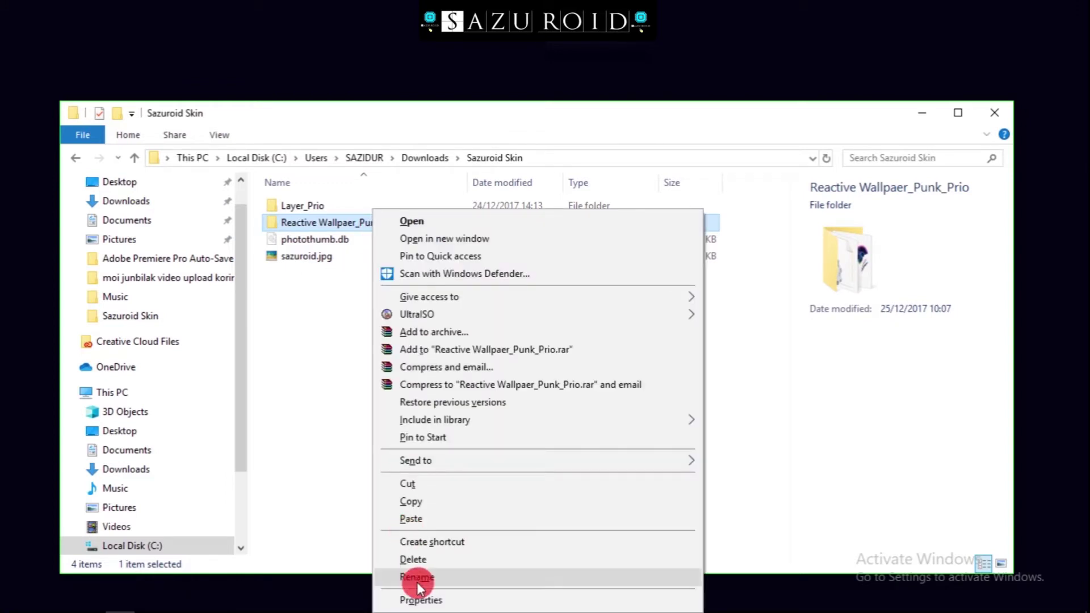
pyautogui.click(410, 501)
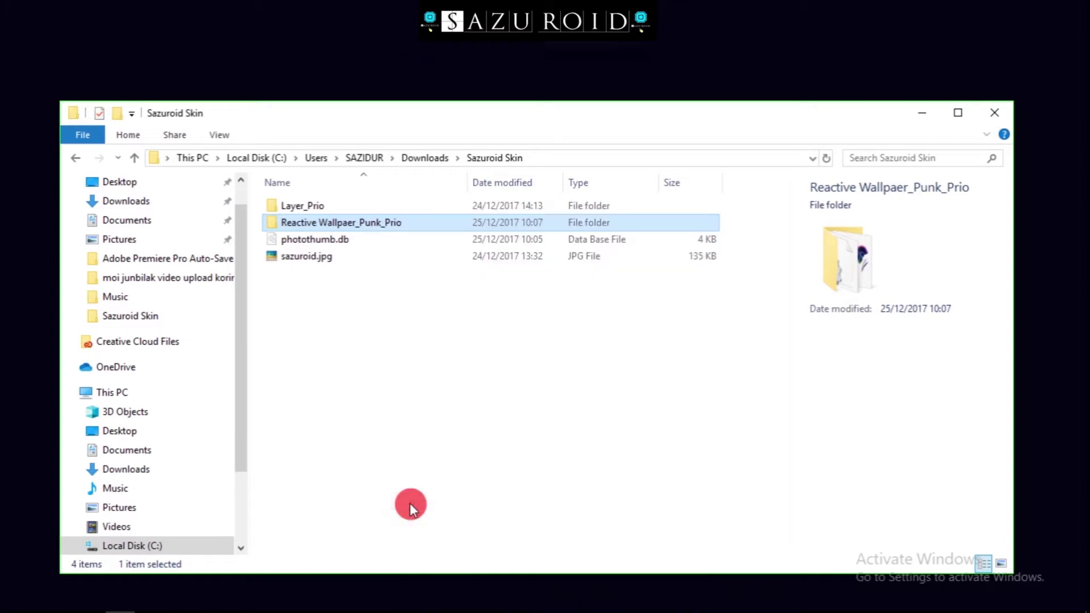
pyautogui.click(152, 456)
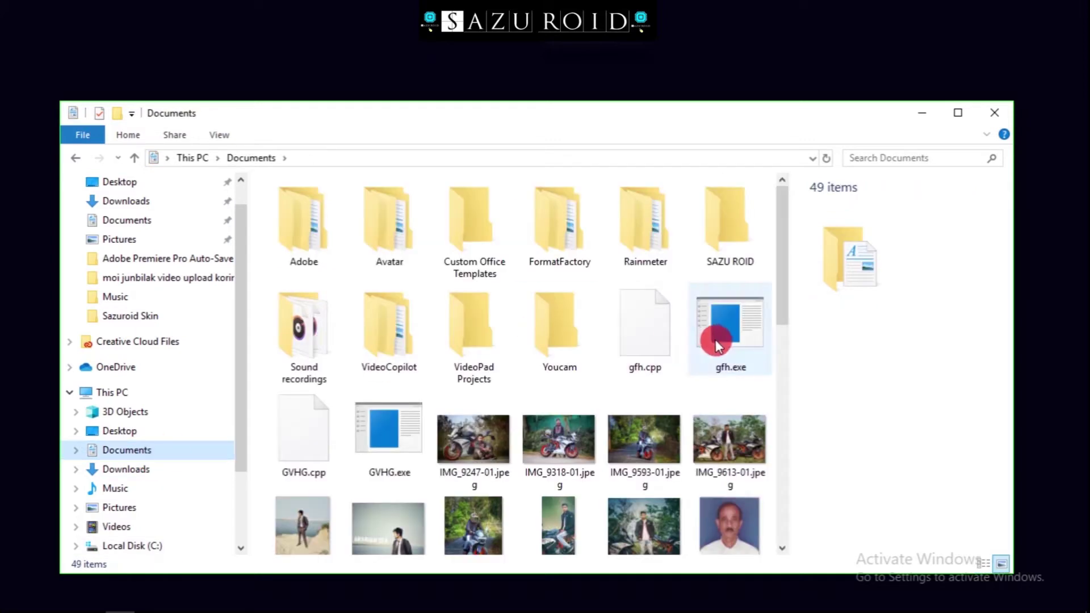
pyautogui.doubleClick(645, 240)
pyautogui.doubleClick(348, 209)
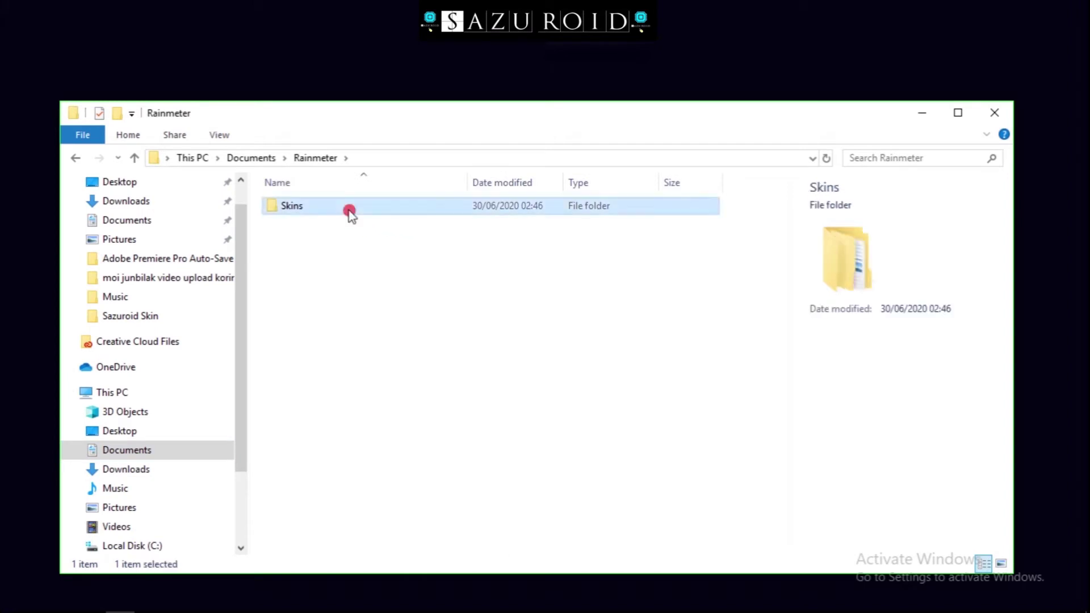
pyautogui.rightClick(337, 315)
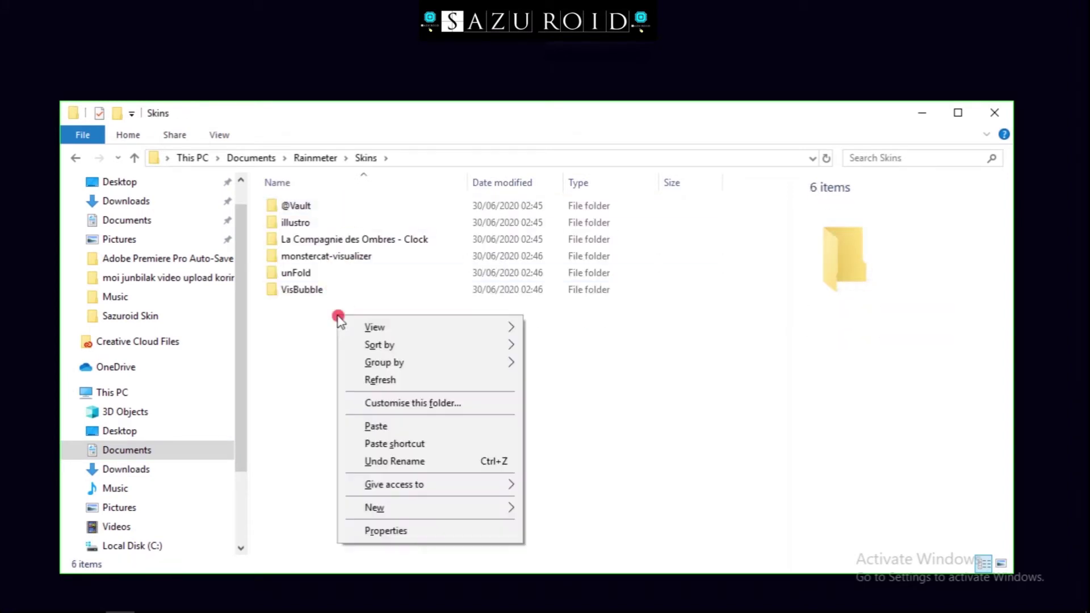
pyautogui.click(396, 425)
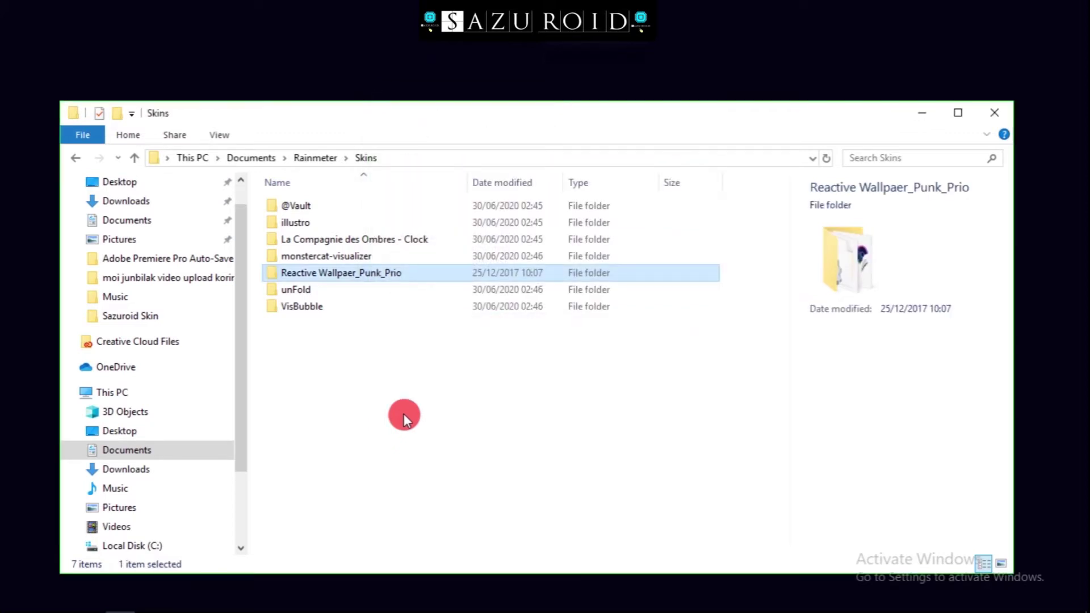
# Load the La Compagnie des Ombres - English.ini clock skin through Manage Rainmeter, leaving the file and manager windows minimised
pyautogui.click(926, 120)
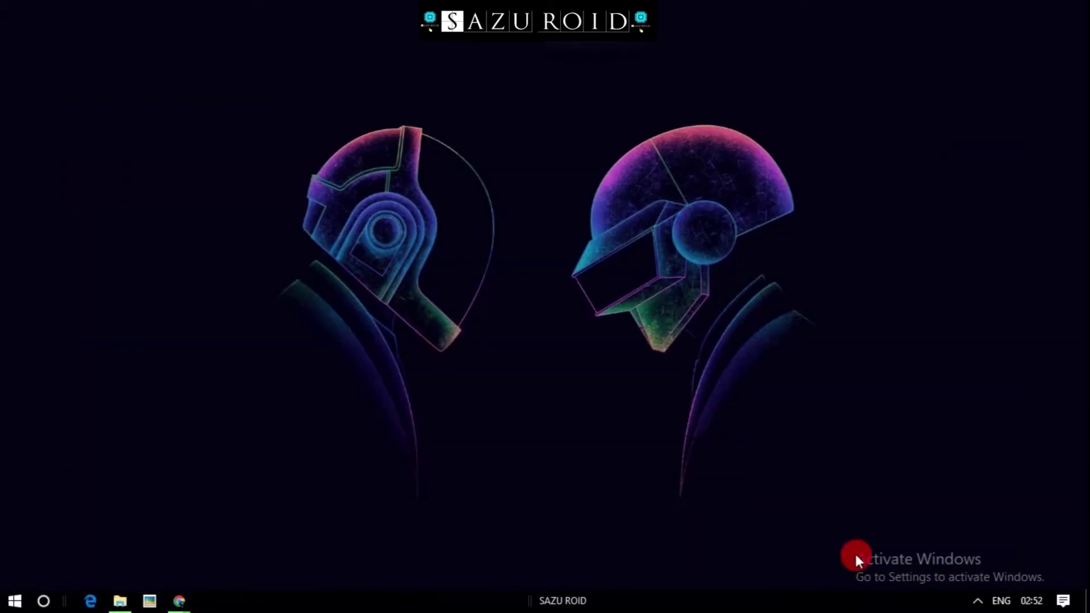
pyautogui.click(976, 601)
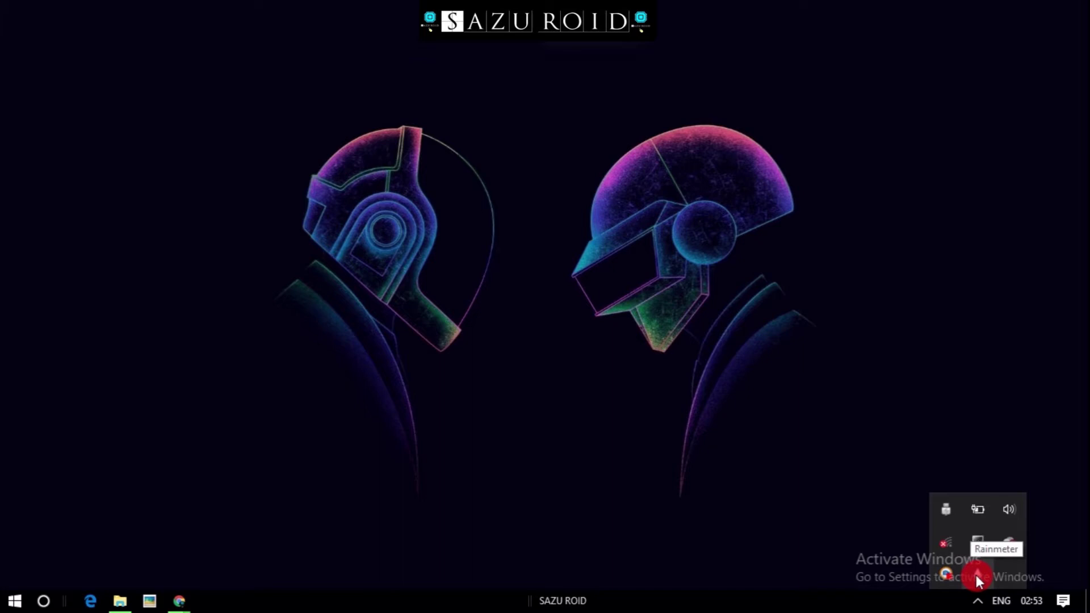
pyautogui.click(976, 574)
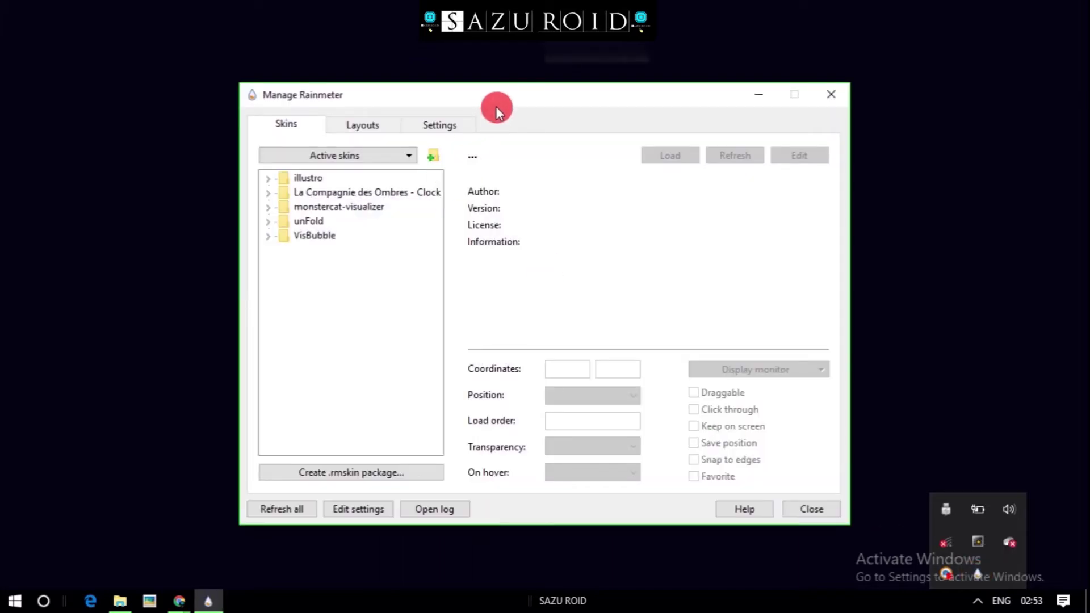
pyautogui.moveTo(496, 103); pyautogui.dragTo(476, 98)
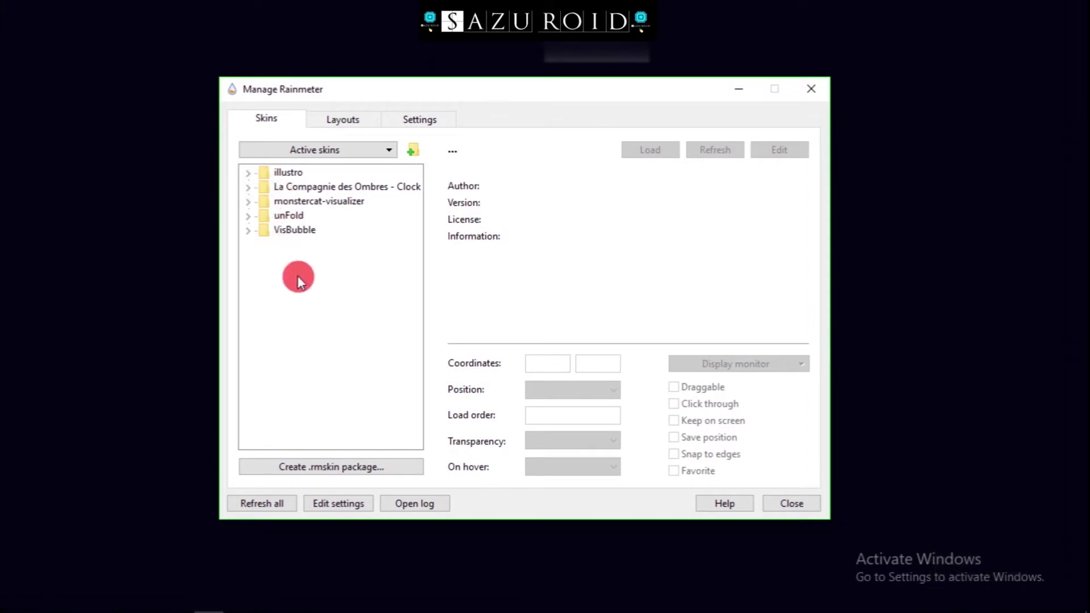
pyautogui.click(248, 189)
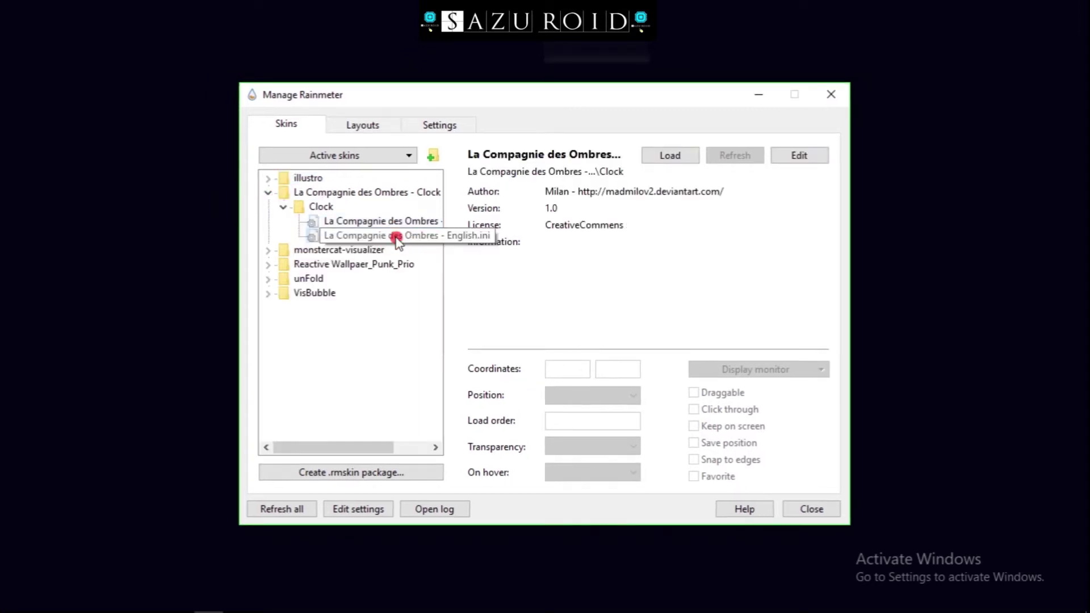
pyautogui.click(396, 237)
pyautogui.click(680, 155)
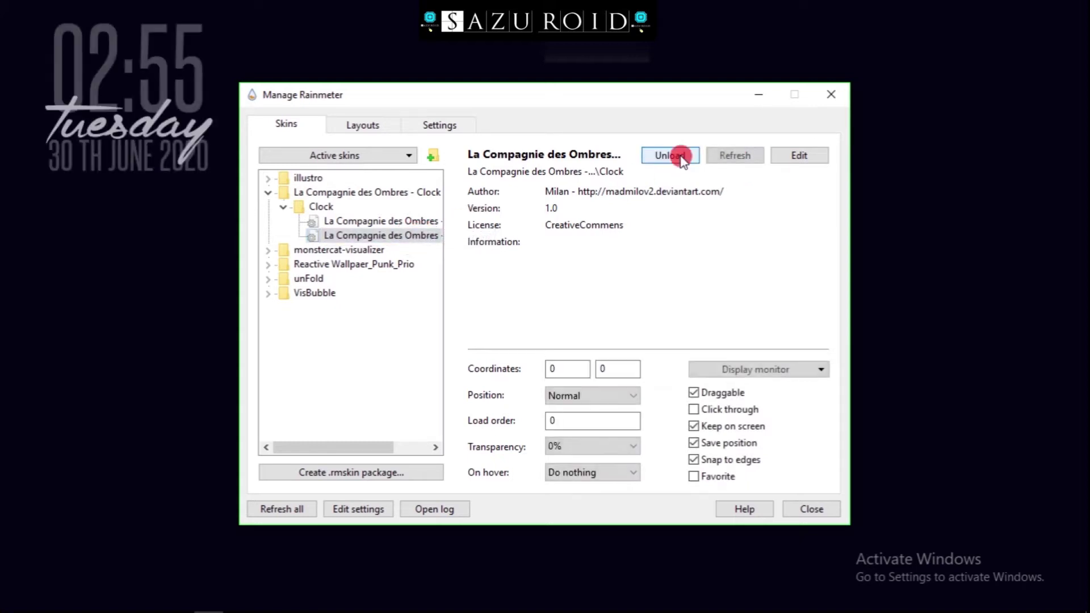
pyautogui.click(155, 122)
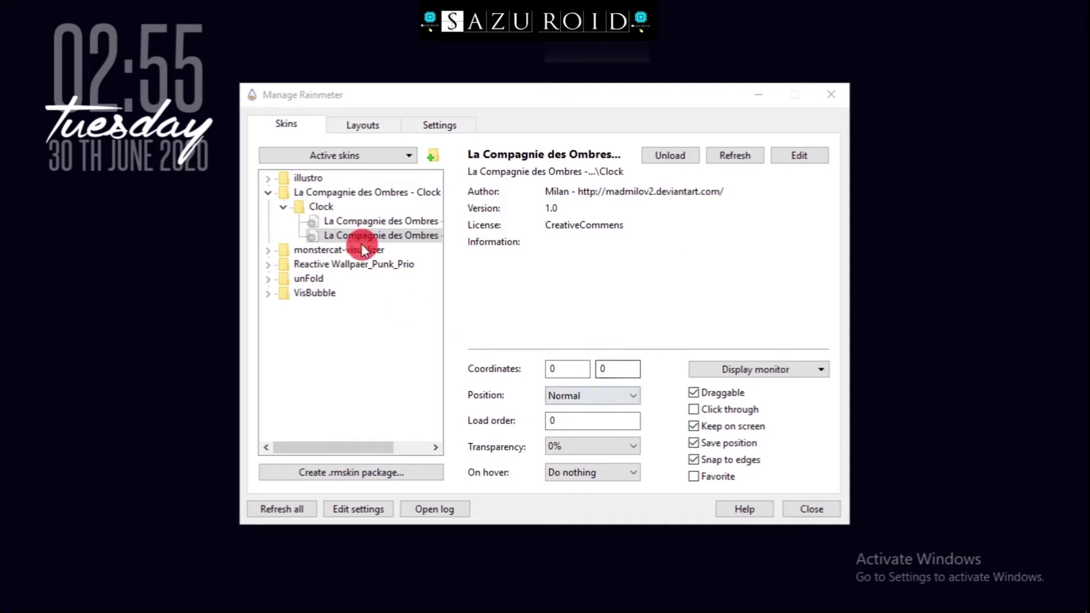
pyautogui.click(759, 95)
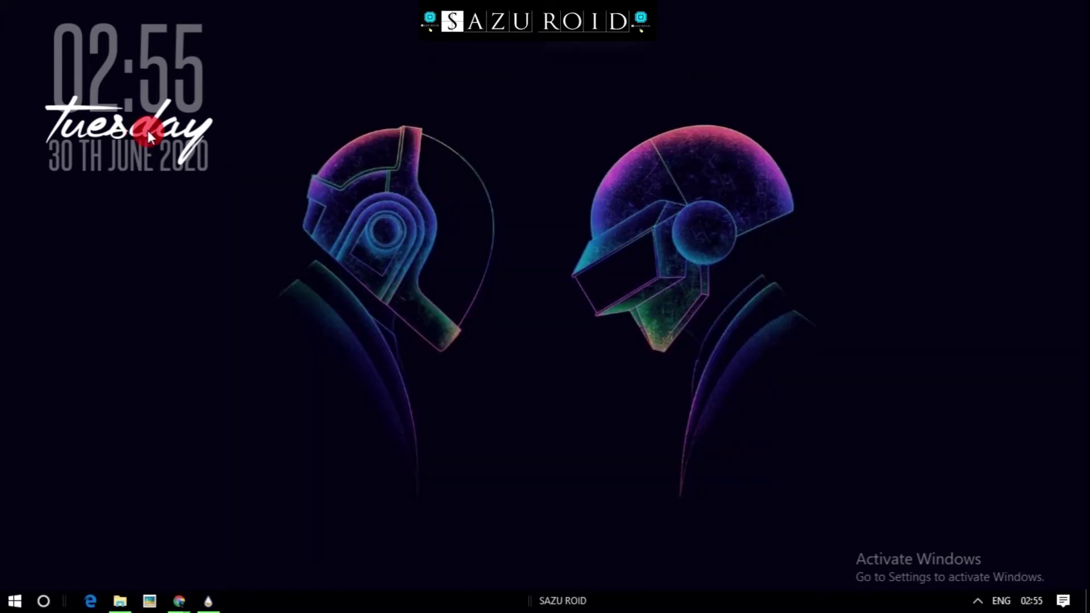
# Turn off Keep on screen for the clock skin and move it closer to the desktop's left edge
pyautogui.moveTo(148, 130)
pyautogui.mouseDown()
pyautogui.moveTo(490, 171)
pyautogui.moveTo(2, 116)
pyautogui.moveTo(41, 107)
pyautogui.moveTo(96, 139)
pyautogui.moveTo(7, 114)
pyautogui.moveTo(76, 226)
pyautogui.moveTo(61, 132)
pyautogui.moveTo(72, 128)
pyautogui.moveTo(8, 9)
pyautogui.mouseUp()
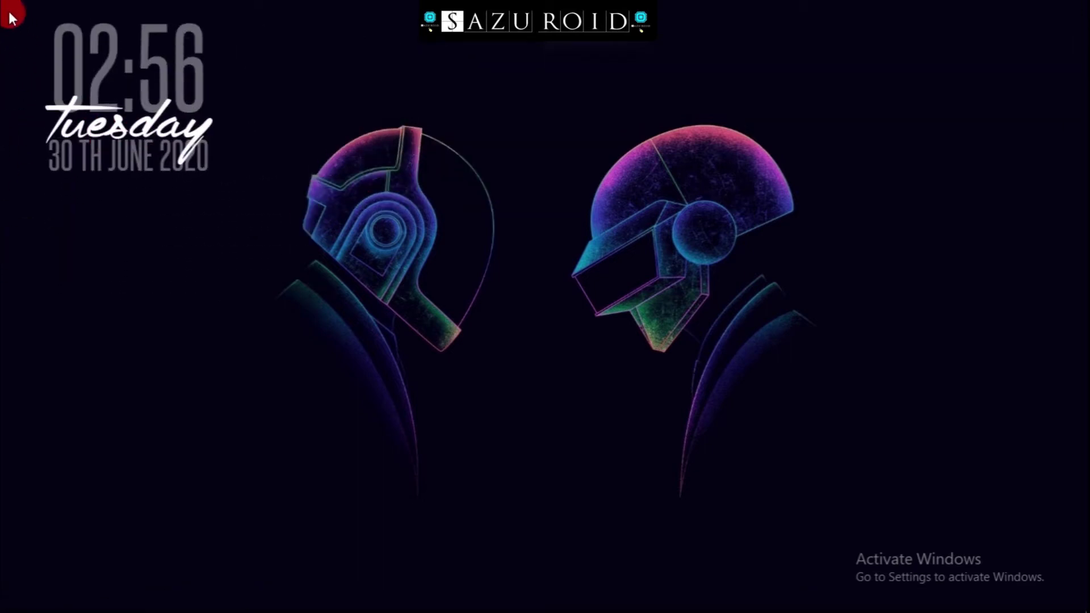
pyautogui.rightClick(163, 114)
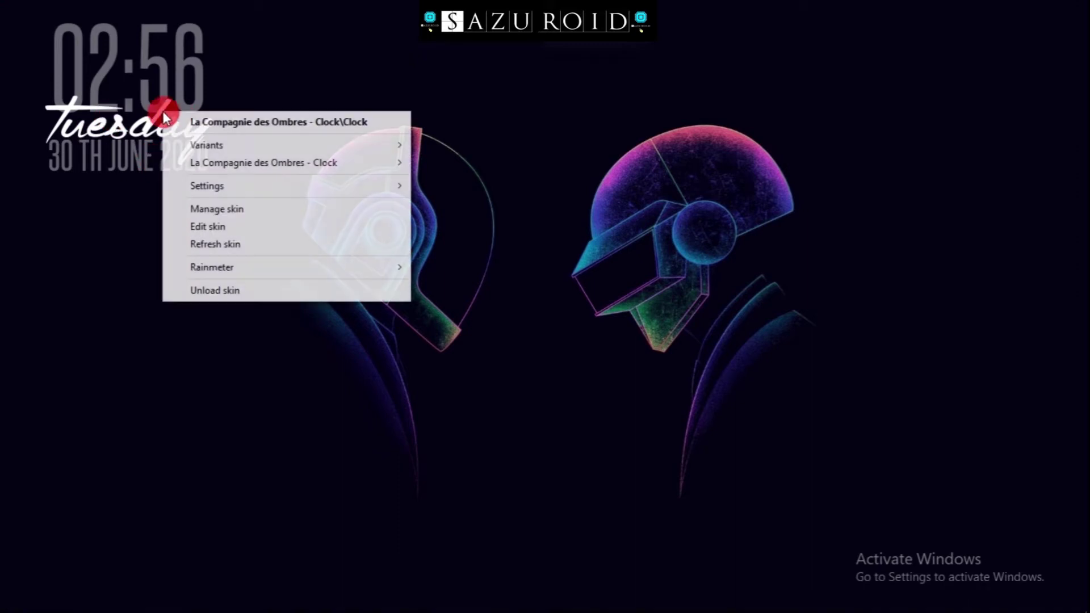
pyautogui.moveTo(202, 185)
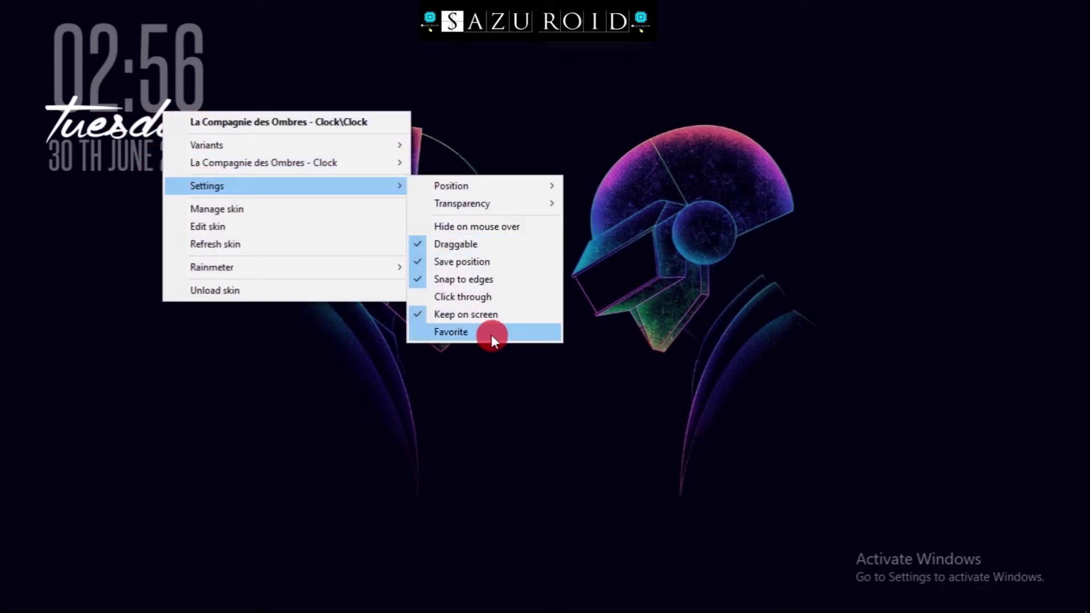
pyautogui.click(468, 315)
pyautogui.moveTo(178, 139)
pyautogui.mouseDown()
pyautogui.moveTo(137, 122)
pyautogui.moveTo(147, 131)
pyautogui.mouseUp()
# Turn off Snap to edges for the clock skin and move it beside the left helmet in the wallpaper
pyautogui.rightClick(148, 132)
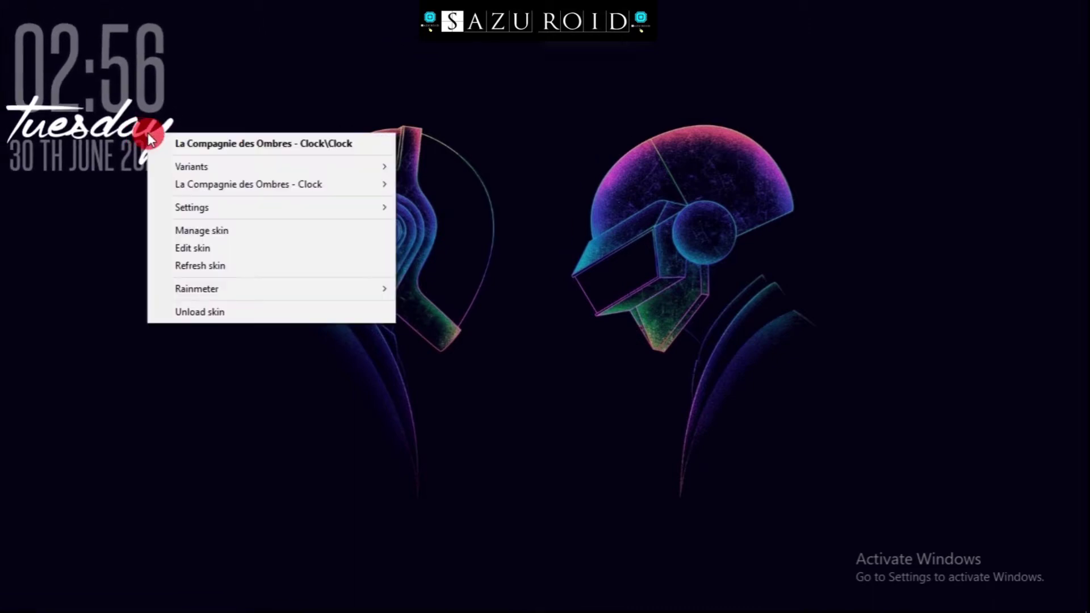
pyautogui.moveTo(187, 212)
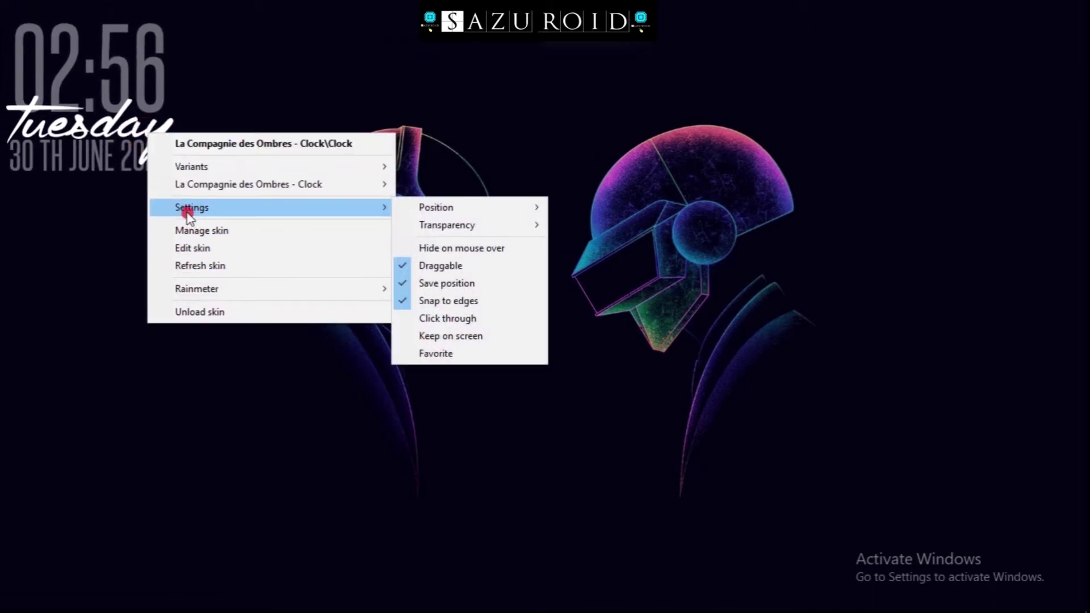
pyautogui.click(441, 301)
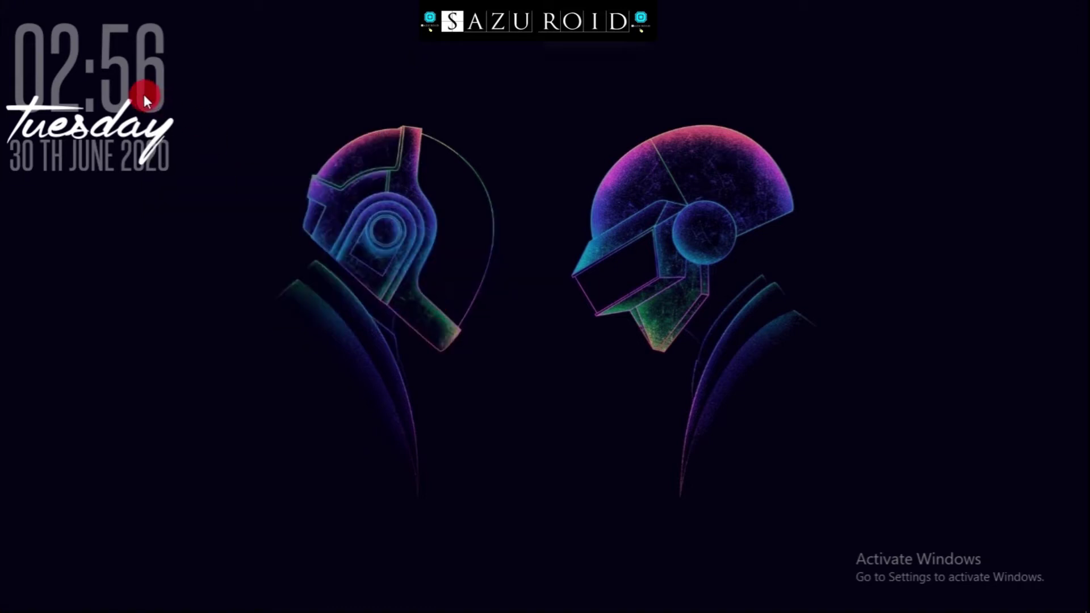
pyautogui.moveTo(142, 110); pyautogui.dragTo(283, 298)
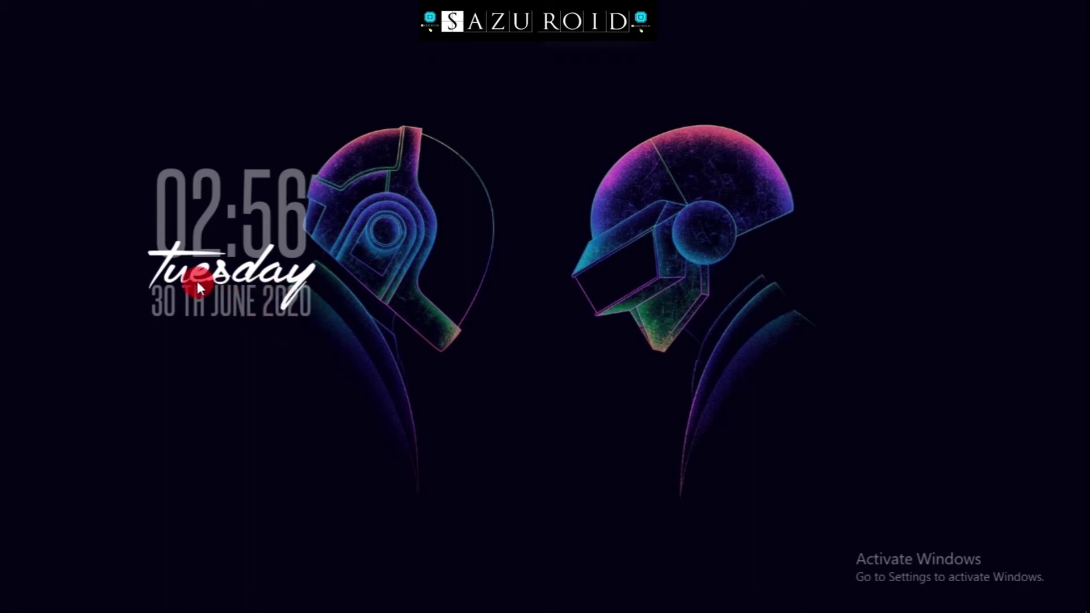
# Move the clock skin to the upper-left corner of the desktop
pyautogui.moveTo(253, 264); pyautogui.dragTo(117, 119)
pyautogui.rightClick(117, 119)
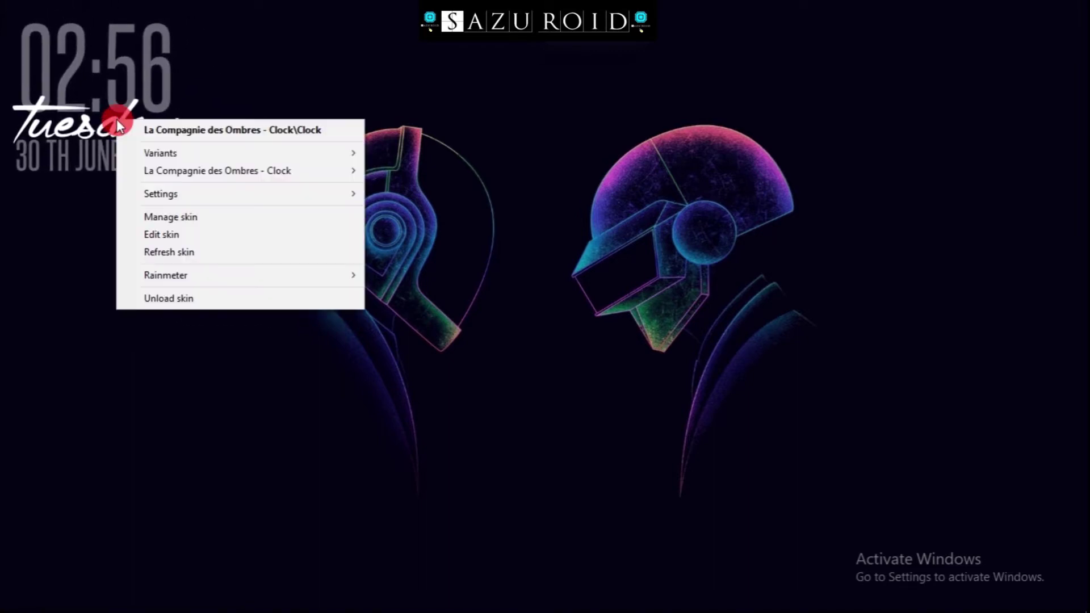
pyautogui.click(178, 196)
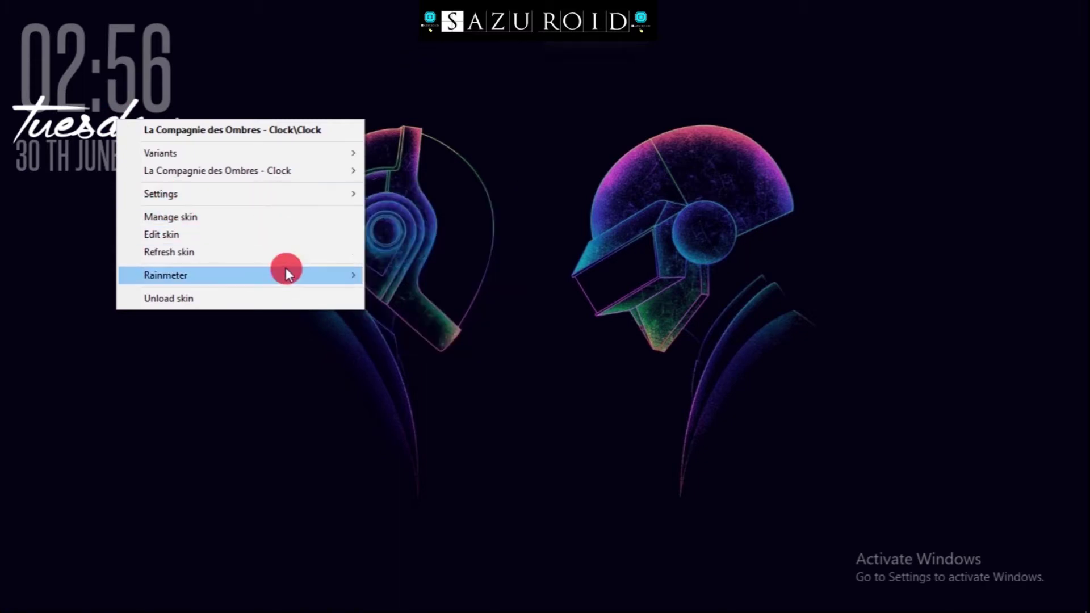
pyautogui.click(290, 108)
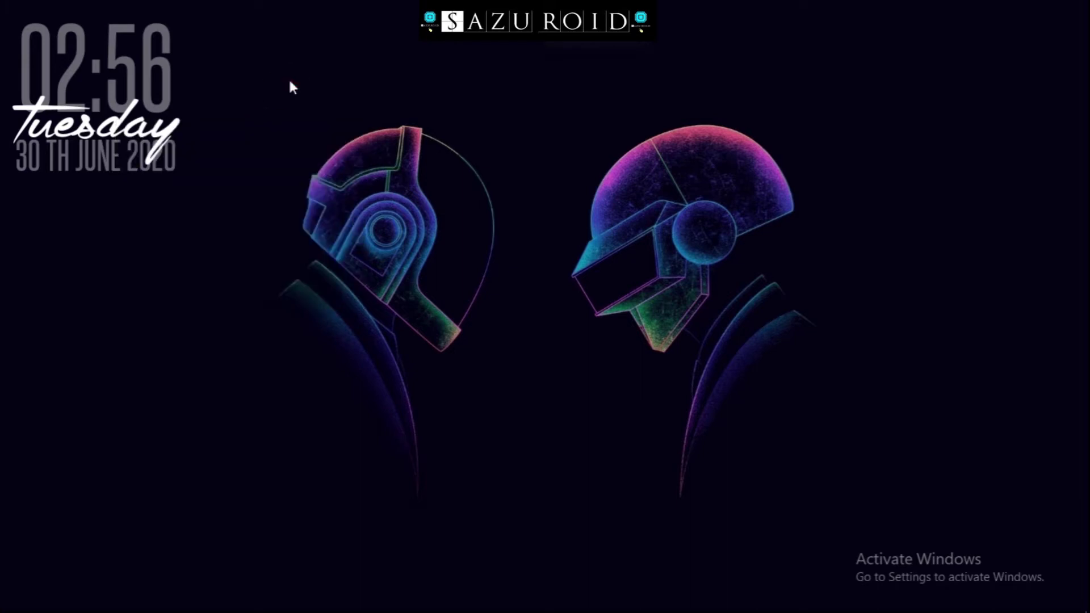
# Open the clock skin's configuration file for editing and go to its [MeterTime] section
pyautogui.click(90, 122)
pyautogui.rightClick(115, 123)
pyautogui.click(151, 243)
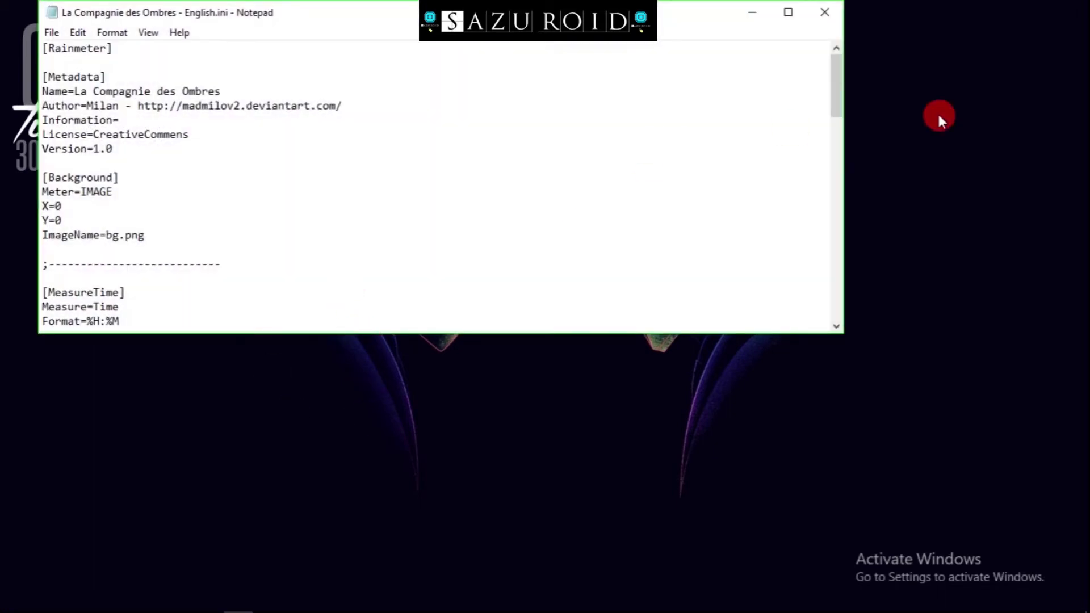
pyautogui.scroll(-20, 791, 129)
pyautogui.moveTo(910, 315); pyautogui.dragTo(861, 227)
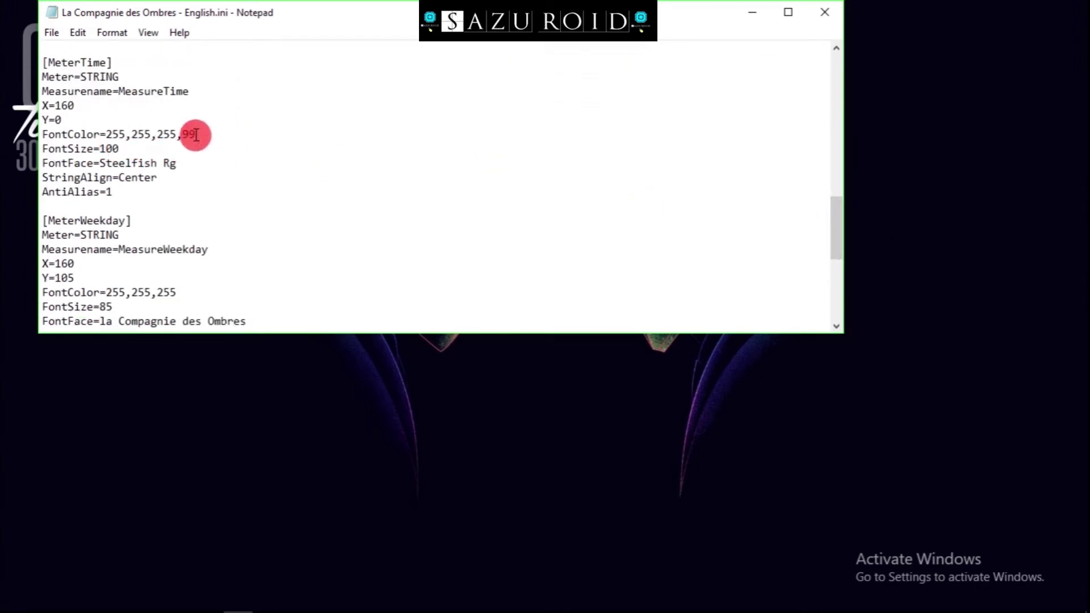
# Set FontColor in the [MeterTime] section to 68,235,210
pyautogui.moveTo(196, 135); pyautogui.dragTo(105, 134)
pyautogui.press('BackSpace')
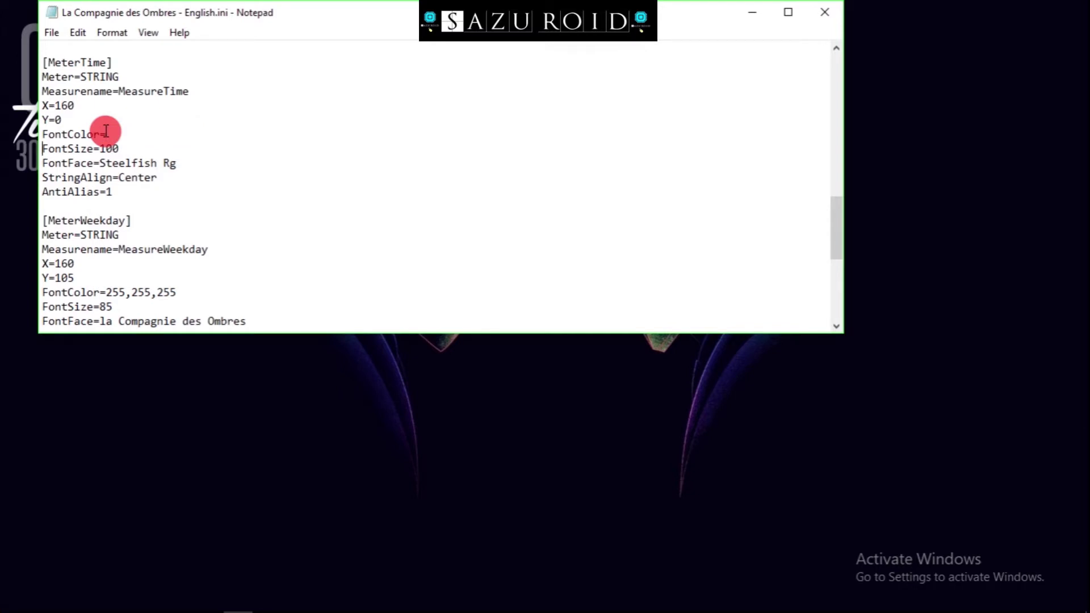
pyautogui.click(106, 131)
pyautogui.write('6')
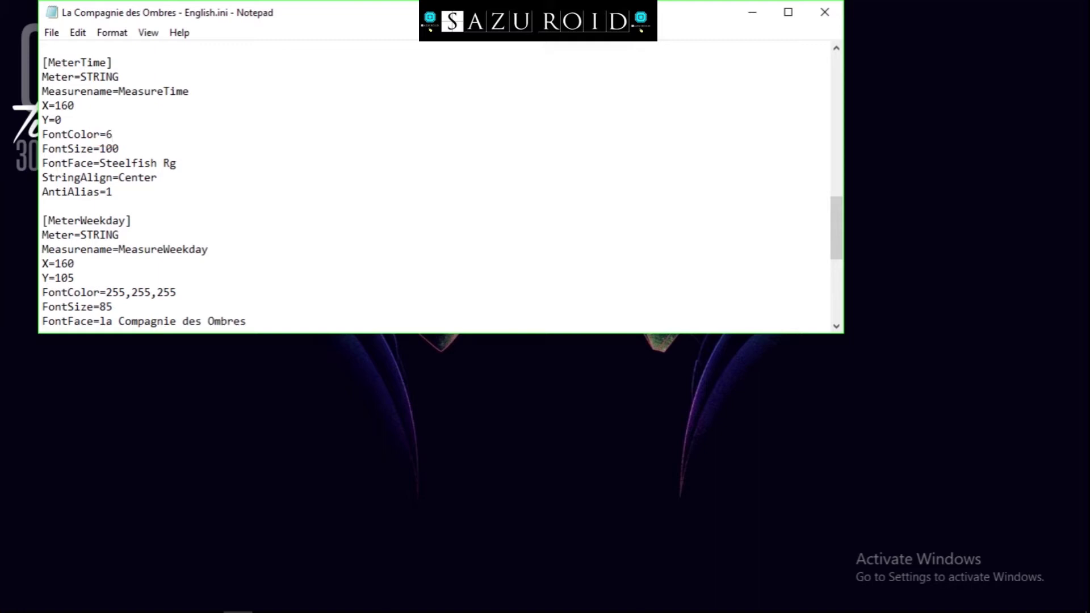
pyautogui.write('8,24')
pyautogui.press('BackSpace')
pyautogui.write(',')
pyautogui.press('BackSpace')
pyautogui.write('5')
pyautogui.write(',')
pyautogui.write('2')
pyautogui.write('1')
pyautogui.write(',')
pyautogui.press('BackSpace')
pyautogui.write('0')
# Set FontSize in the [MeterTime] section to 70
pyautogui.doubleClick(120, 146)
pyautogui.doubleClick(114, 147)
pyautogui.click(100, 147)
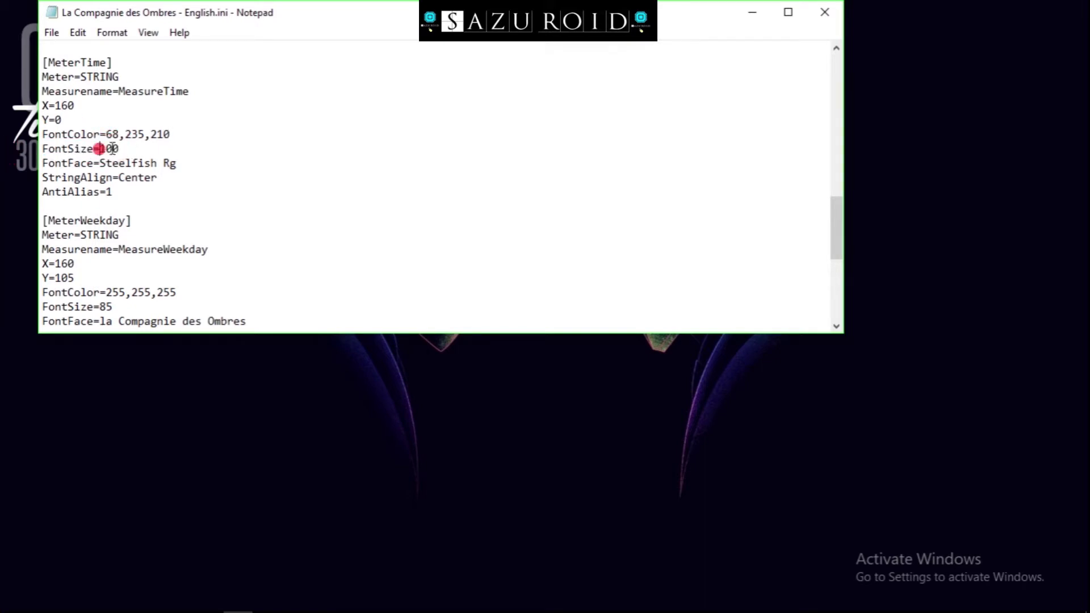
pyautogui.press('BackSpace')
pyautogui.press('BackSpace')
pyautogui.press('BackSpace')
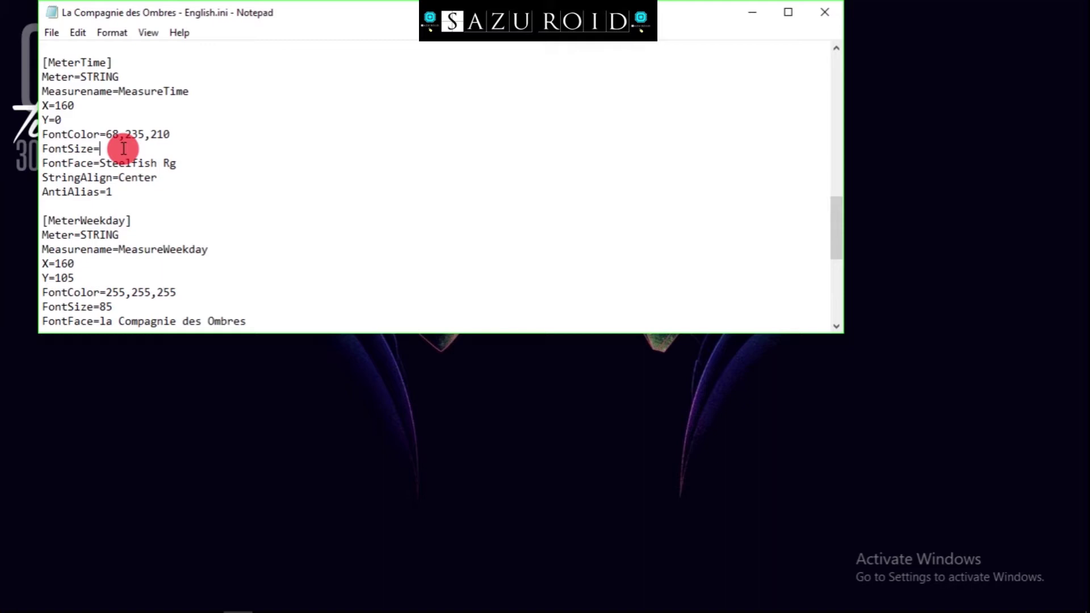
pyautogui.write('70')
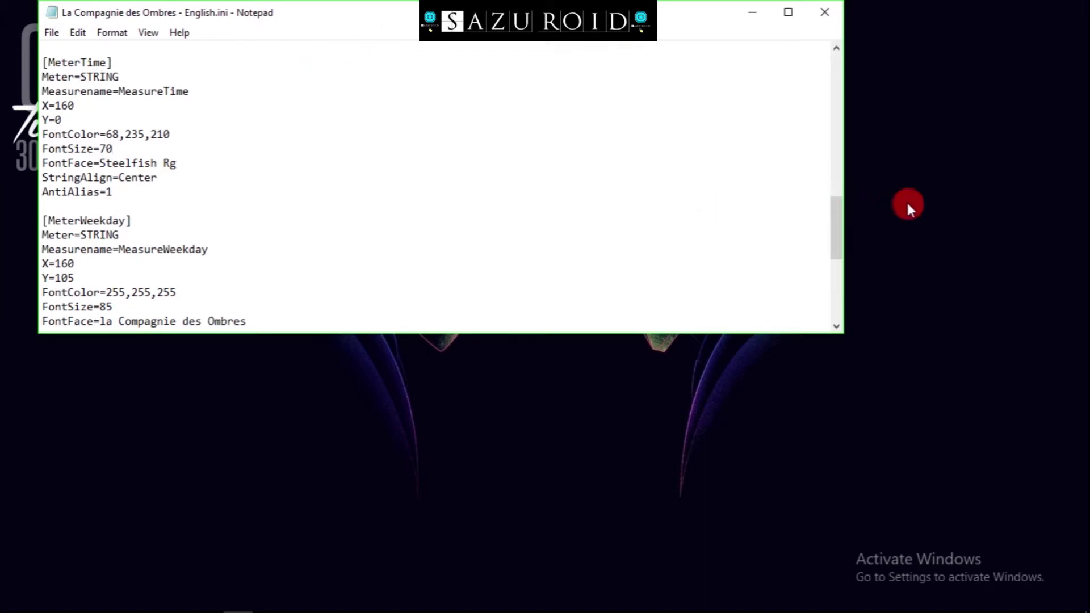
# Set FontColor in the [MeterWeekday] section to 232,90,199
pyautogui.moveTo(843, 209); pyautogui.dragTo(855, 241)
pyautogui.click(176, 149)
pyautogui.hotkey('shift', 'Home')
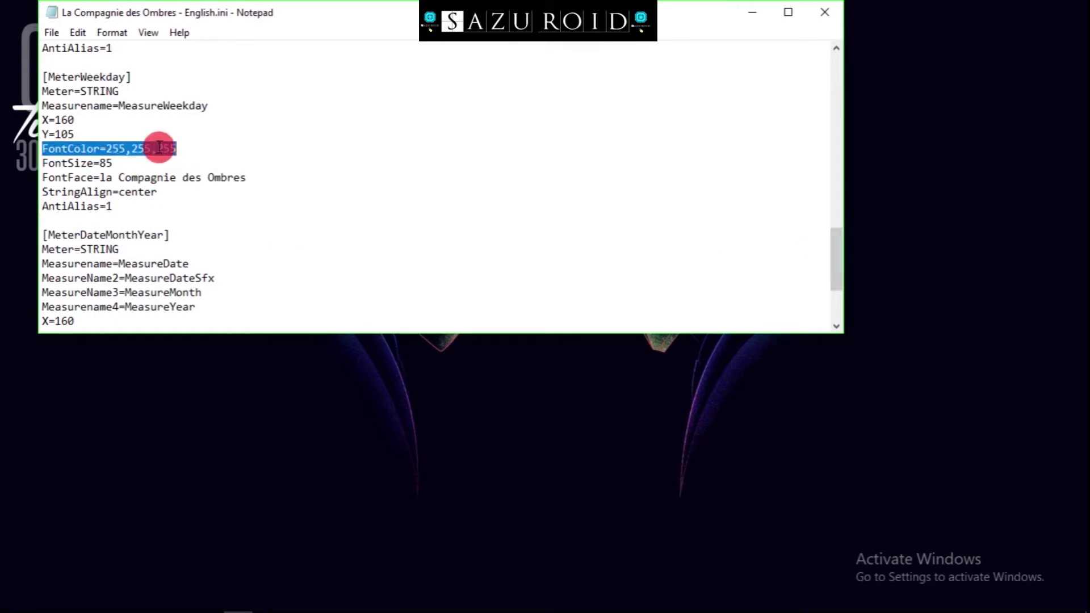
pyautogui.click(176, 149)
pyautogui.click(177, 148)
pyautogui.click(176, 148)
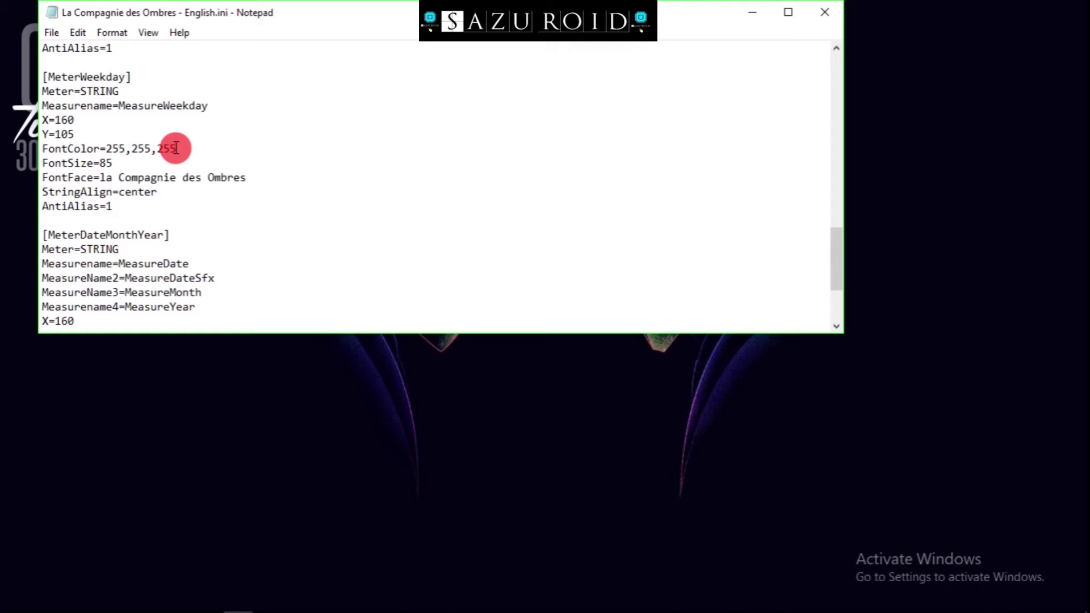
pyautogui.press('BackSpace')
pyautogui.press('BackSpace')
pyautogui.press('BackSpace')
pyautogui.press('BackSpace')
pyautogui.press('BackSpace')
pyautogui.press('BackSpace')
pyautogui.press('BackSpace')
pyautogui.press('BackSpace')
pyautogui.press('BackSpace')
pyautogui.press('BackSpace')
pyautogui.press('BackSpace')
pyautogui.write('232')
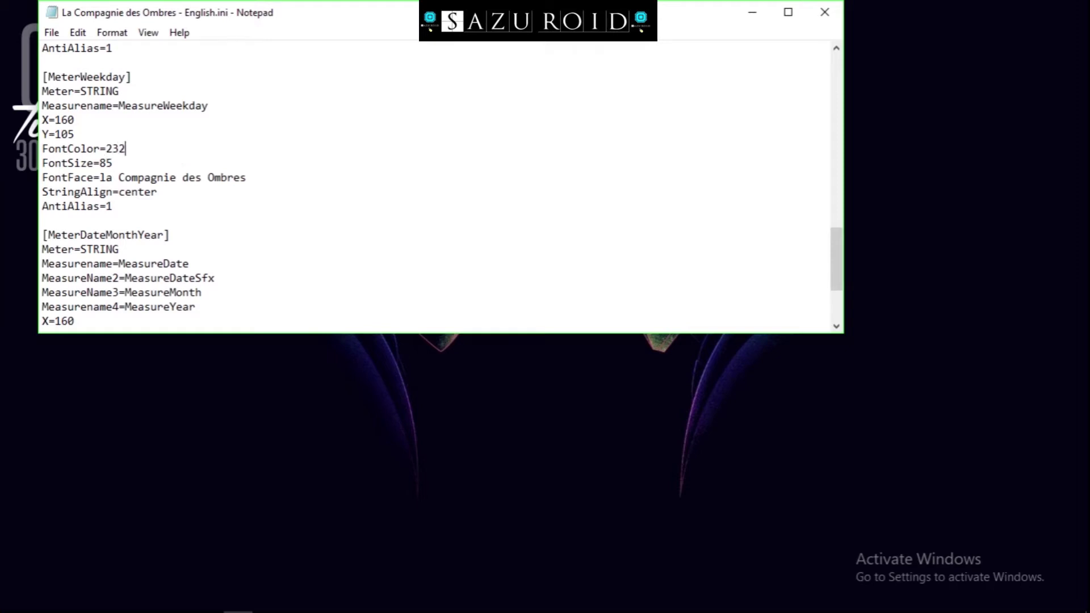
pyautogui.write(',90,199')
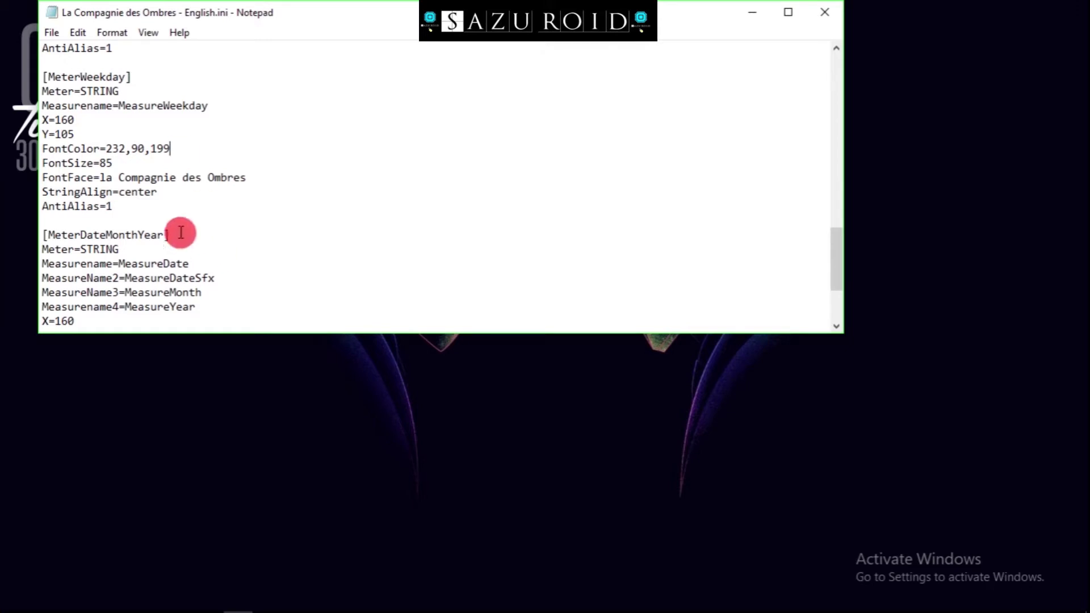
# Set FontSize in the [MeterWeekday] section to 65 and save the configuration file
pyautogui.click(119, 164)
pyautogui.press('BackSpace')
pyautogui.press('BackSpace')
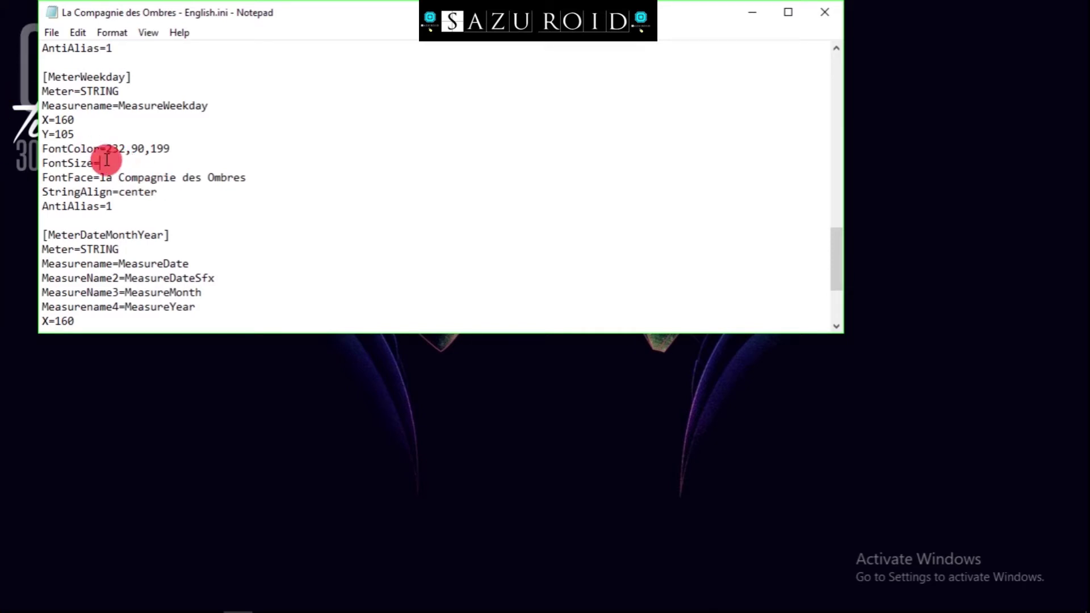
pyautogui.write('65')
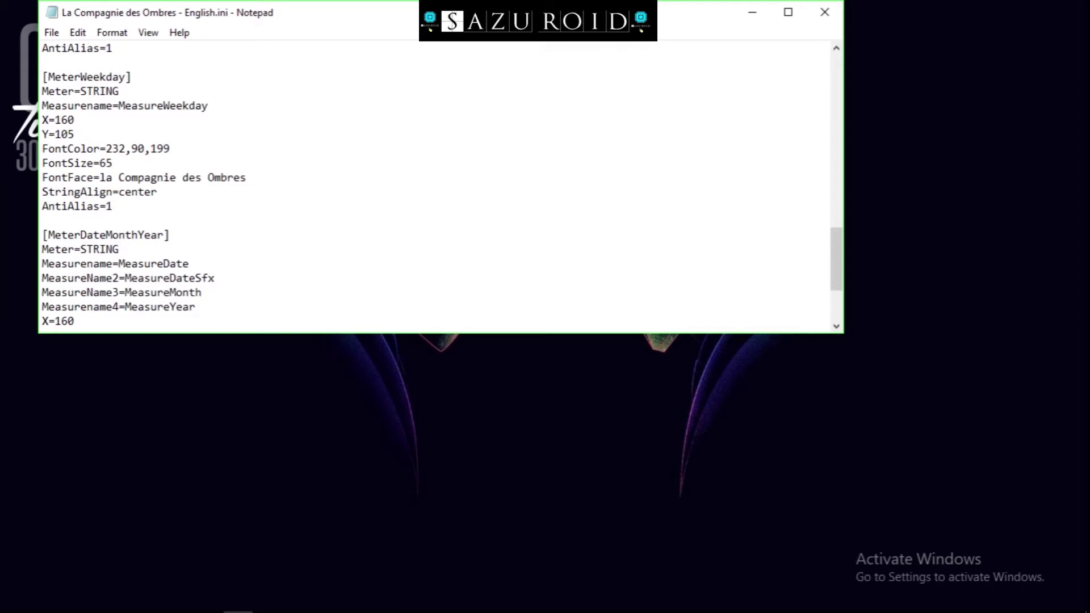
pyautogui.click(54, 30)
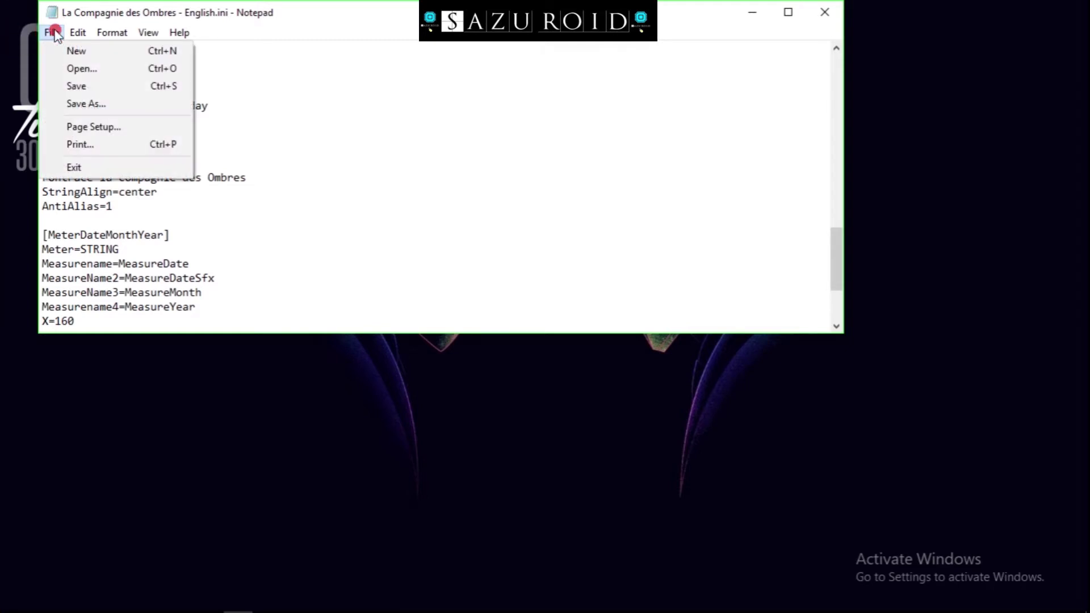
pyautogui.click(81, 89)
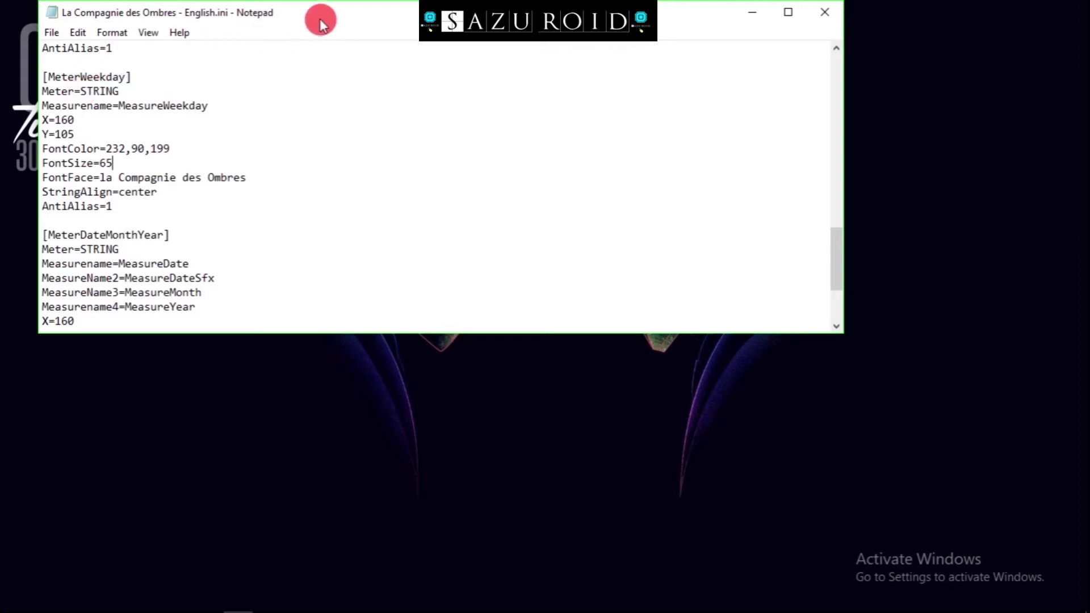
# Move the Notepad window off the clock, minimise it, and refresh the clock skin to apply the edits
pyautogui.moveTo(319, 20); pyautogui.dragTo(465, 73)
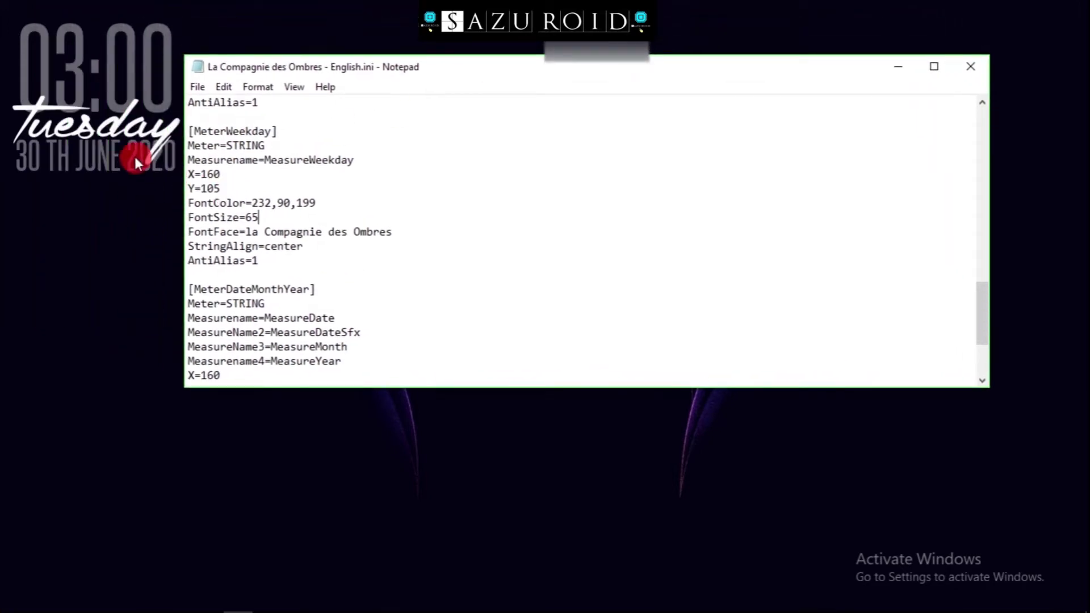
pyautogui.moveTo(316, 68); pyautogui.dragTo(372, 77)
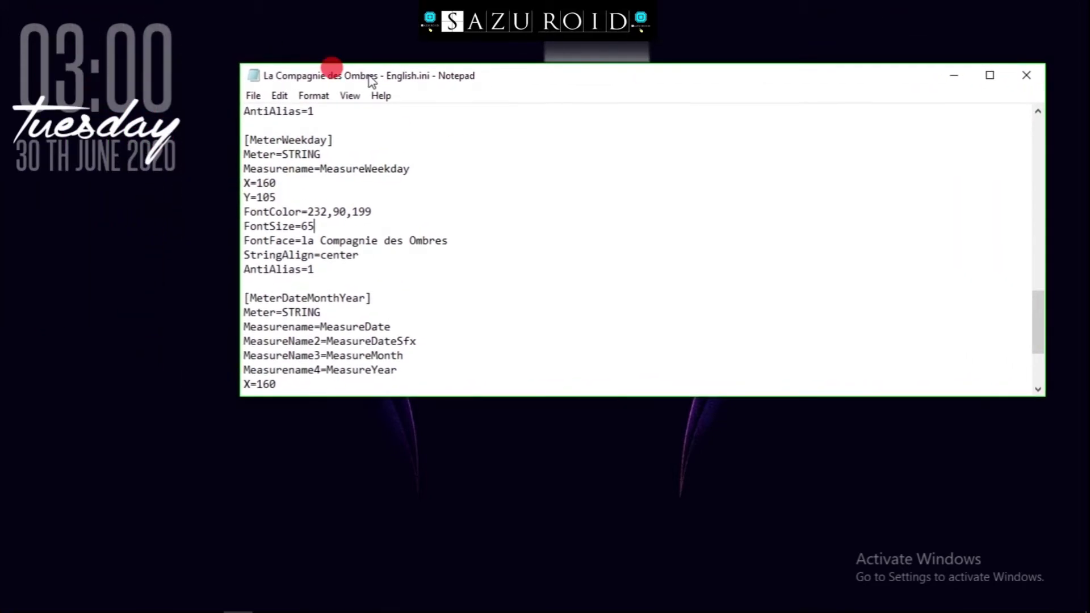
pyautogui.click(138, 69)
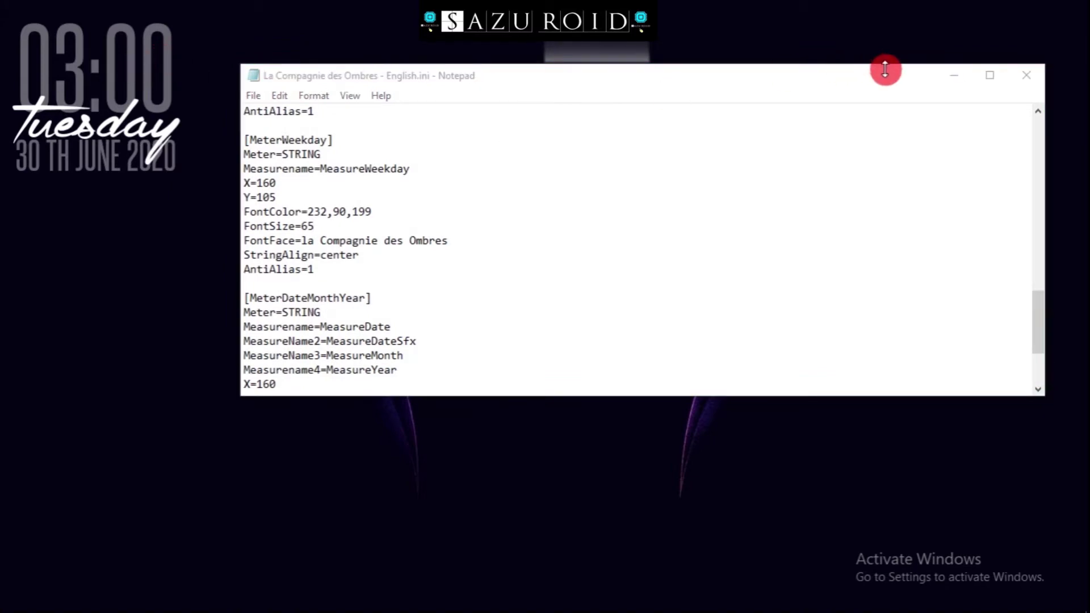
pyautogui.click(952, 77)
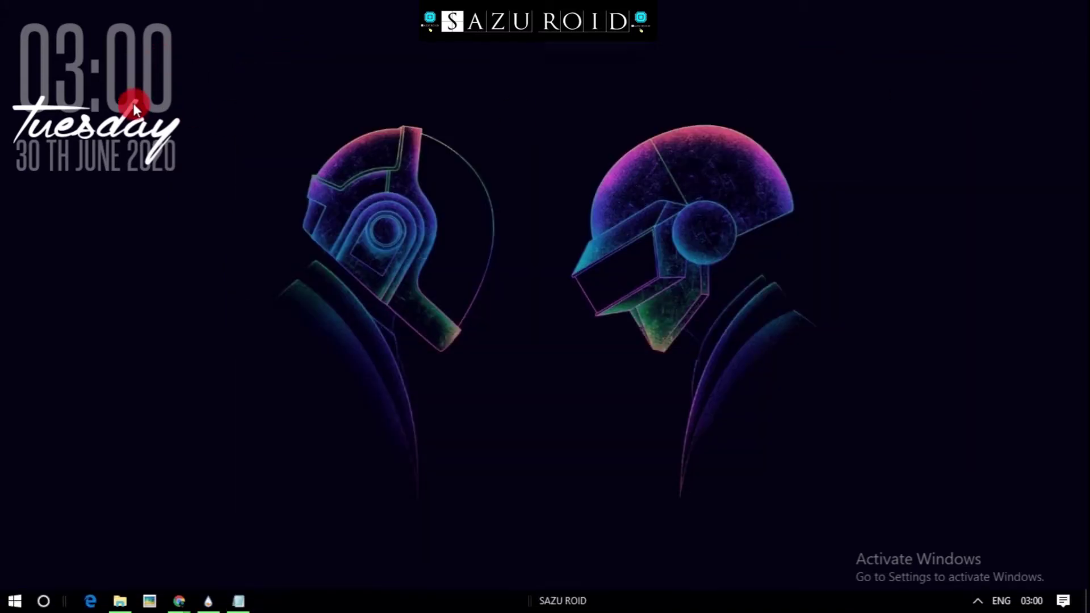
pyautogui.rightClick(133, 106)
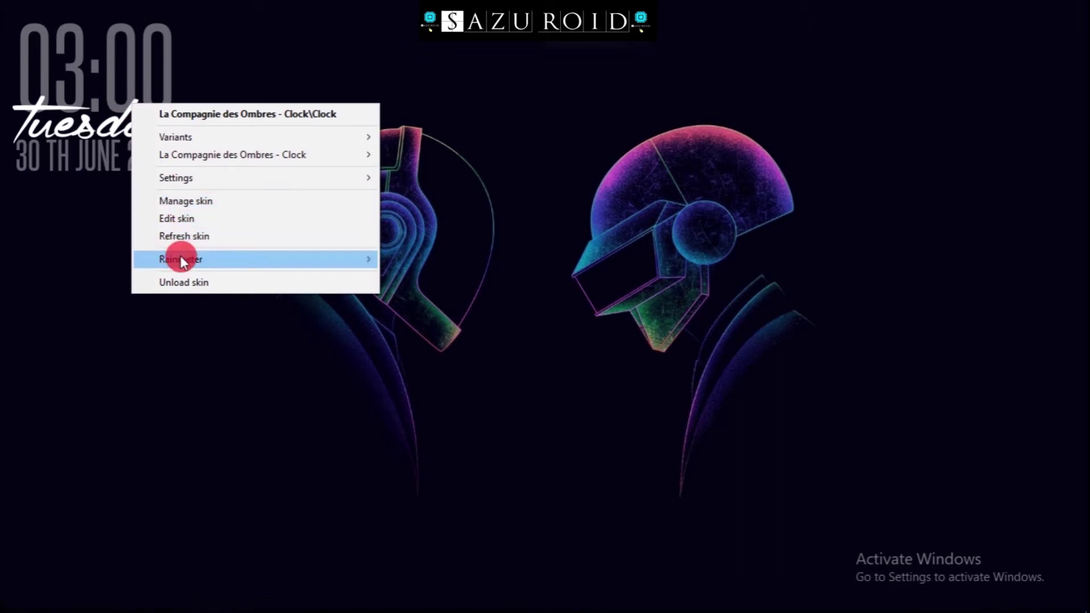
pyautogui.click(178, 238)
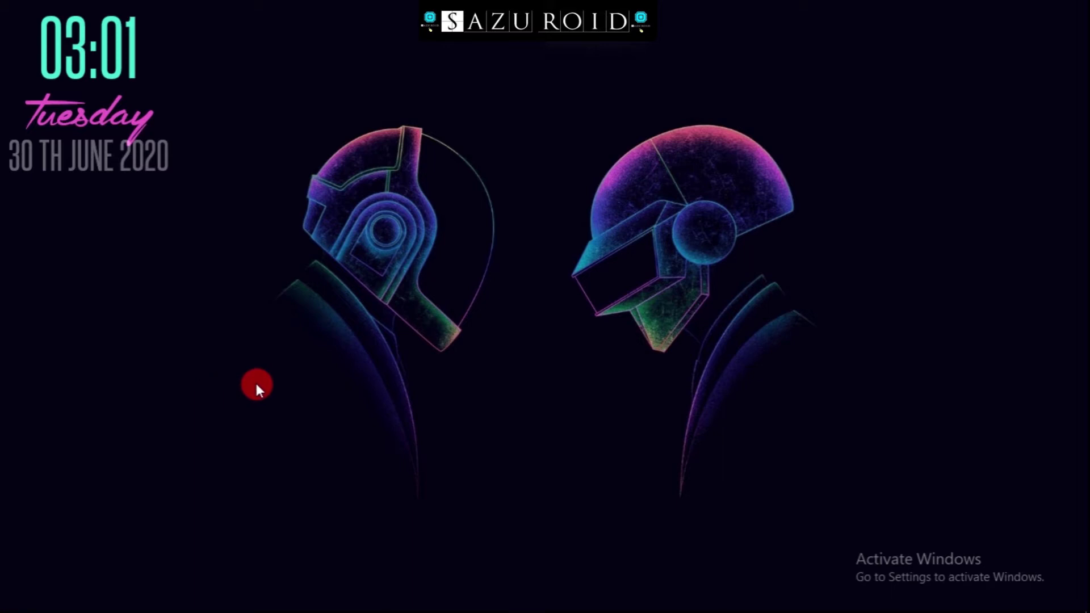
# Load the Black variant of After Effects.ini from the unFold skins through Manage Rainmeter
pyautogui.click(196, 596)
pyautogui.click(270, 353)
pyautogui.moveTo(440, 282)
pyautogui.mouseDown()
pyautogui.moveTo(446, 311)
pyautogui.moveTo(434, 253)
pyautogui.moveTo(447, 315)
pyautogui.moveTo(440, 277)
pyautogui.mouseUp()
pyautogui.click(282, 207)
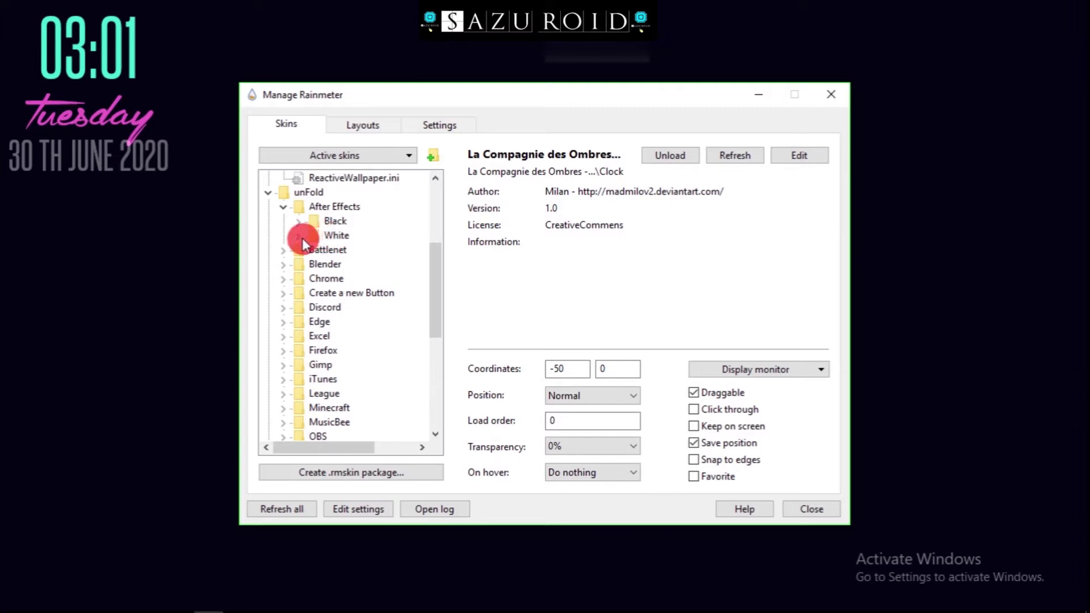
pyautogui.click(299, 236)
pyautogui.click(298, 223)
pyautogui.click(363, 235)
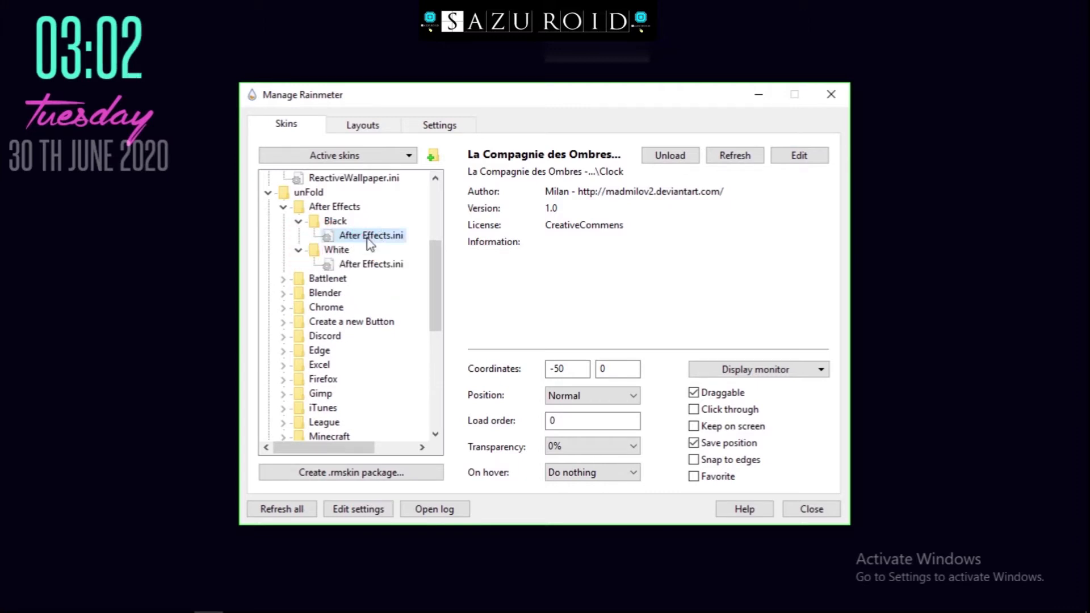
pyautogui.click(698, 155)
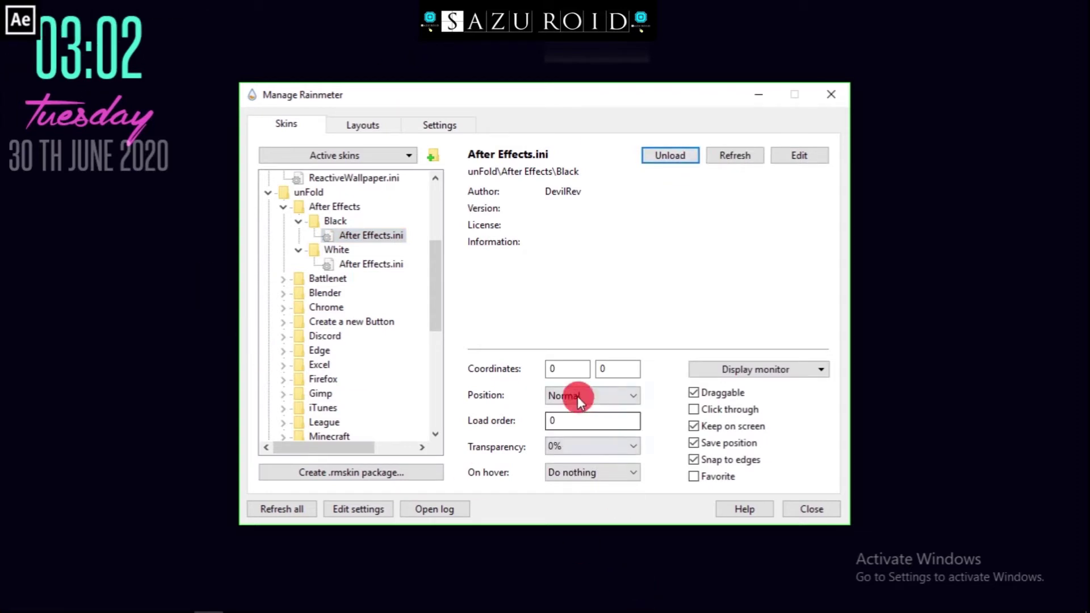
# Set the After Effects launcher skin's Y coordinate to 325
pyautogui.doubleClick(610, 369)
pyautogui.press('BackSpace')
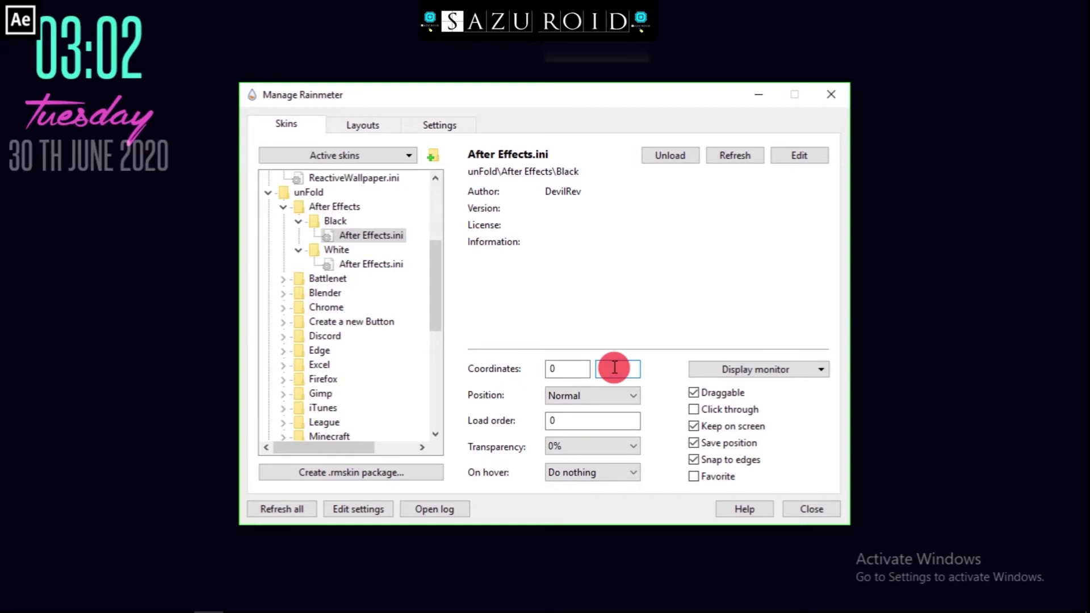
pyautogui.write('3')
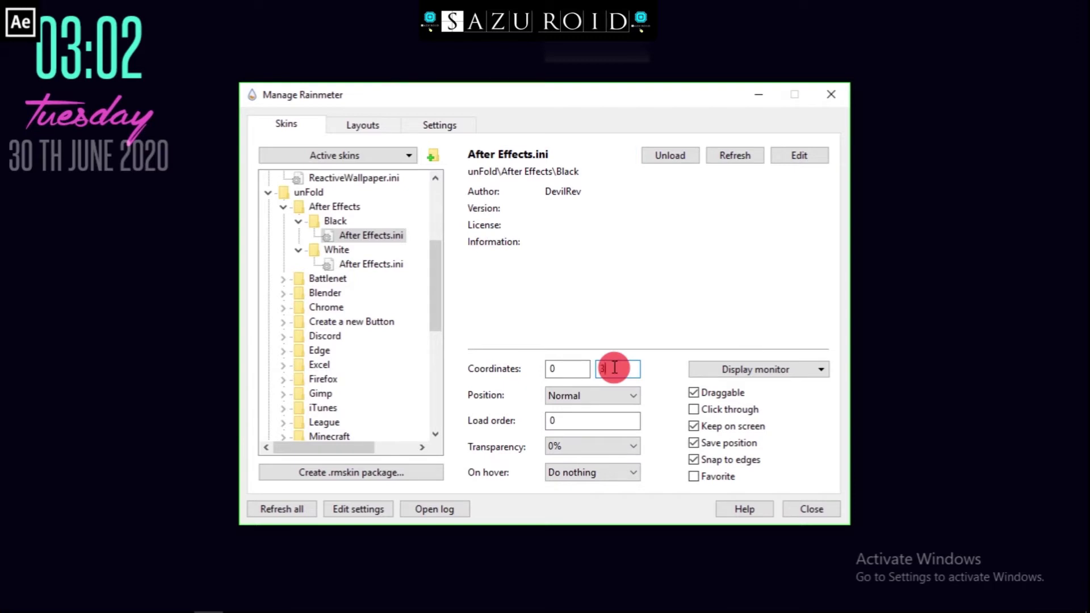
pyautogui.write('25')
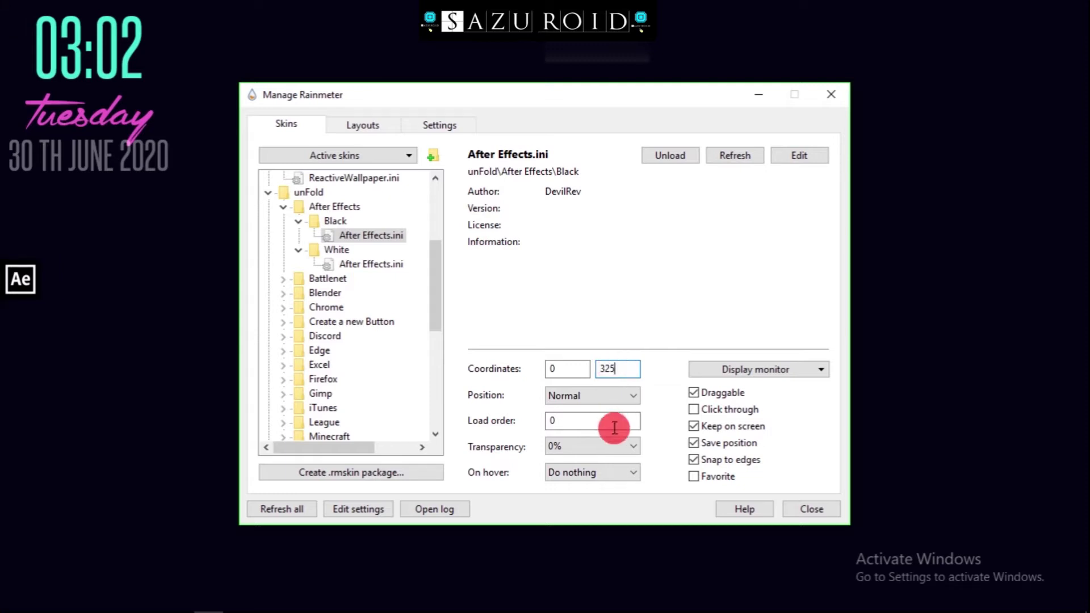
pyautogui.click(660, 258)
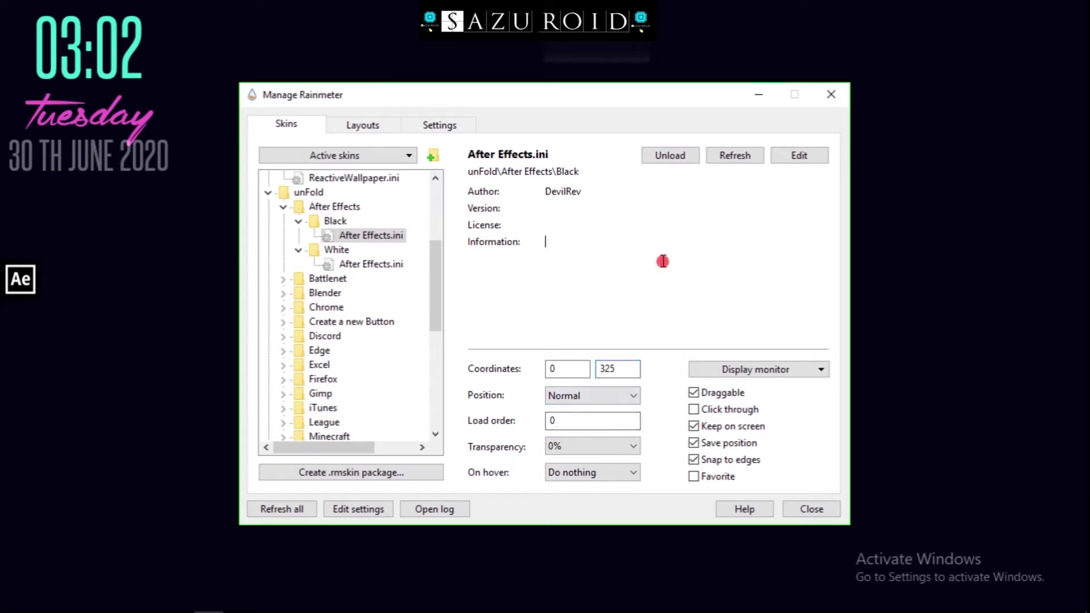
# Load the Black variant of Chrome.ini from the unFold skins
pyautogui.scroll(-2, 432, 277)
pyautogui.scroll(2, 434, 291)
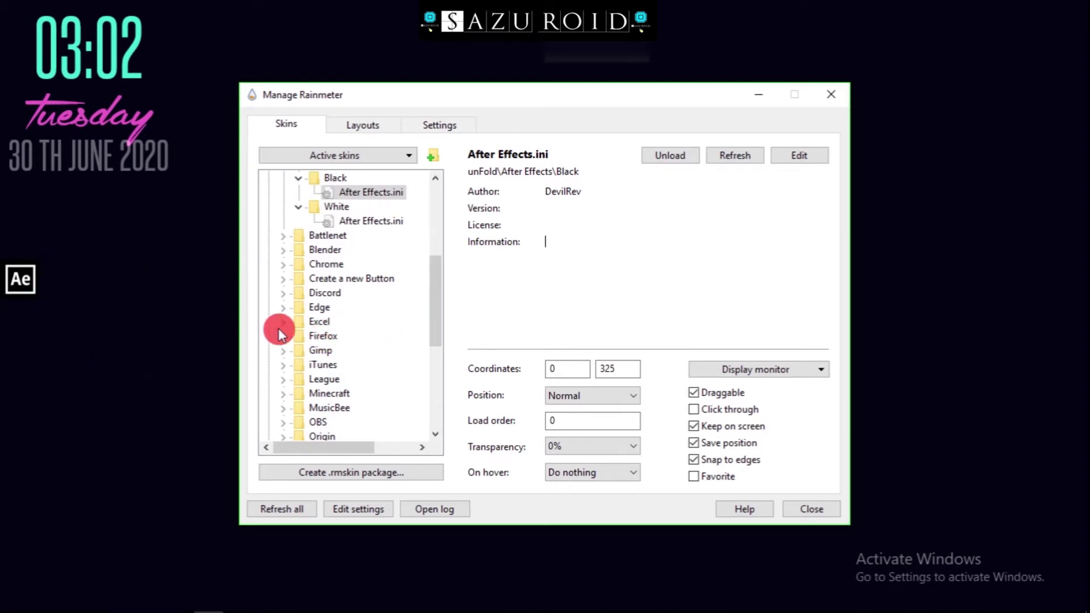
pyautogui.click(282, 265)
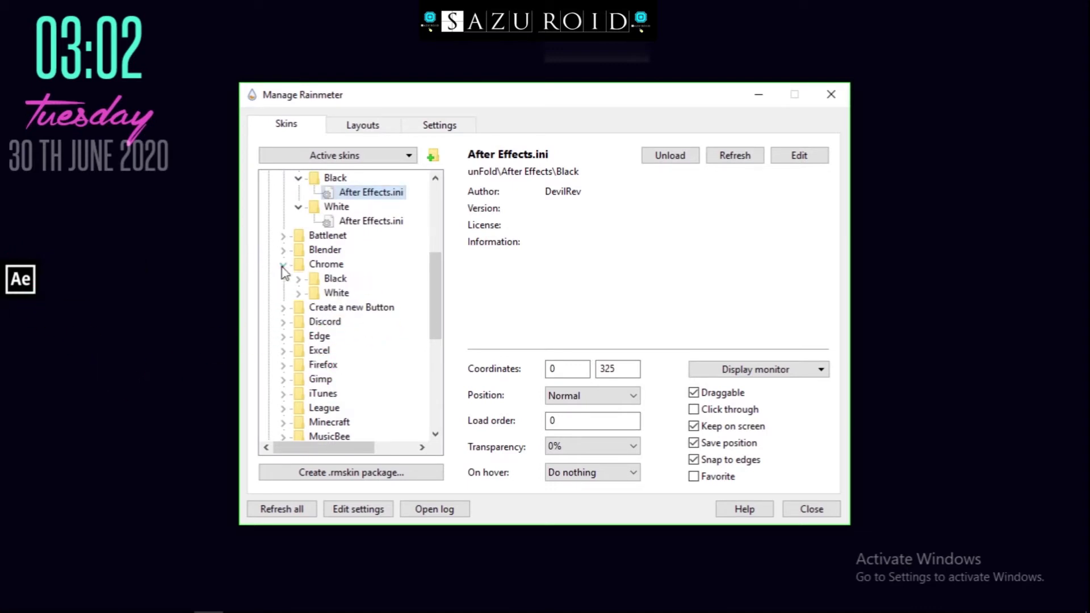
pyautogui.click(297, 281)
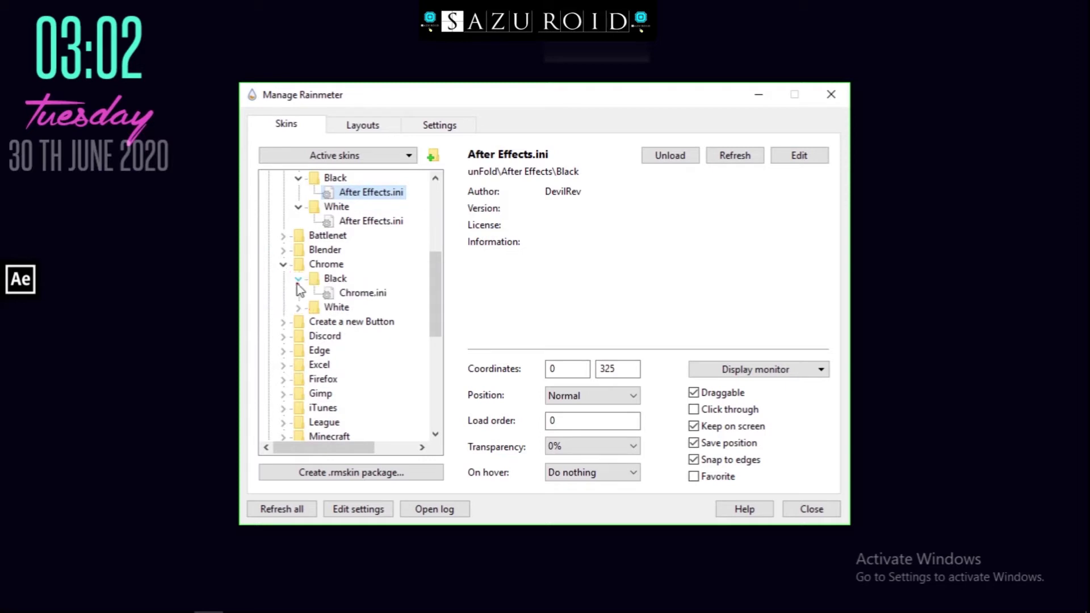
pyautogui.click(359, 292)
pyautogui.click(691, 153)
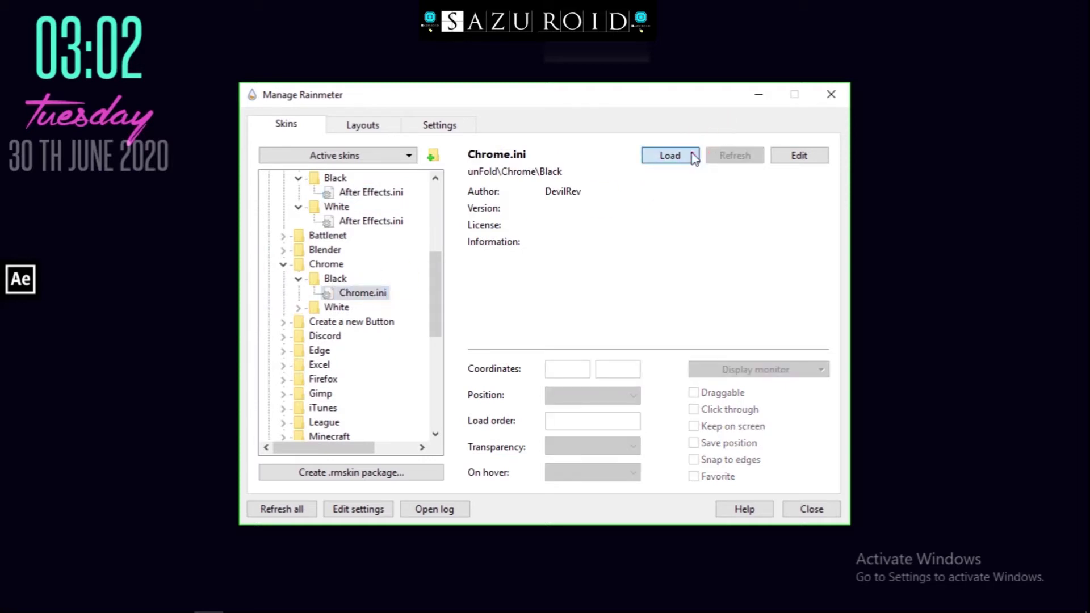
# Set the Chrome launcher skin's Y coordinate to 375
pyautogui.doubleClick(612, 368)
pyautogui.write('3')
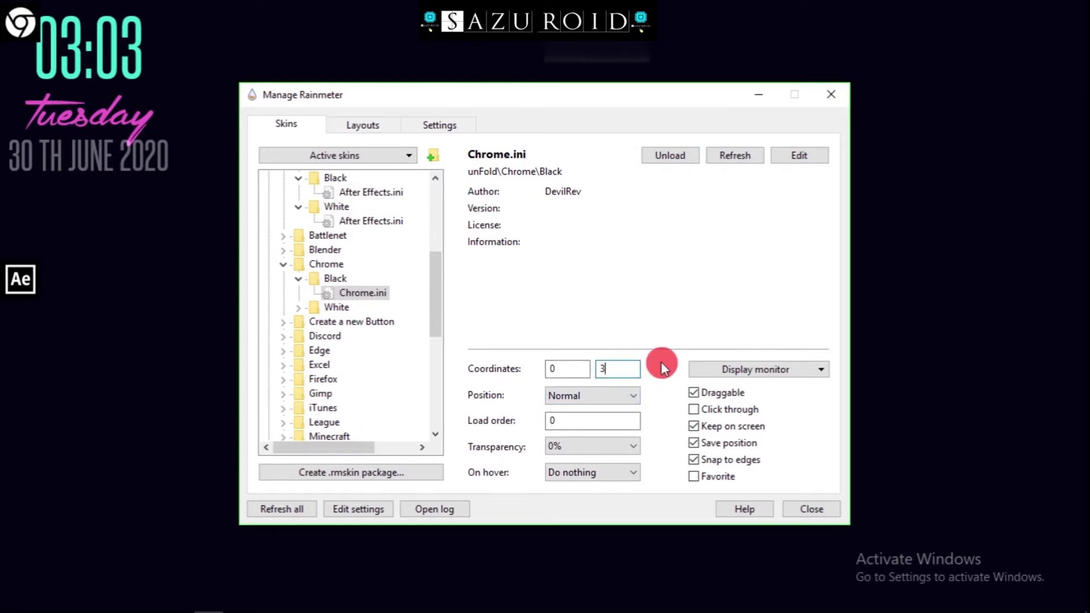
pyautogui.write('50')
pyautogui.press('BackSpace')
pyautogui.press('BackSpace')
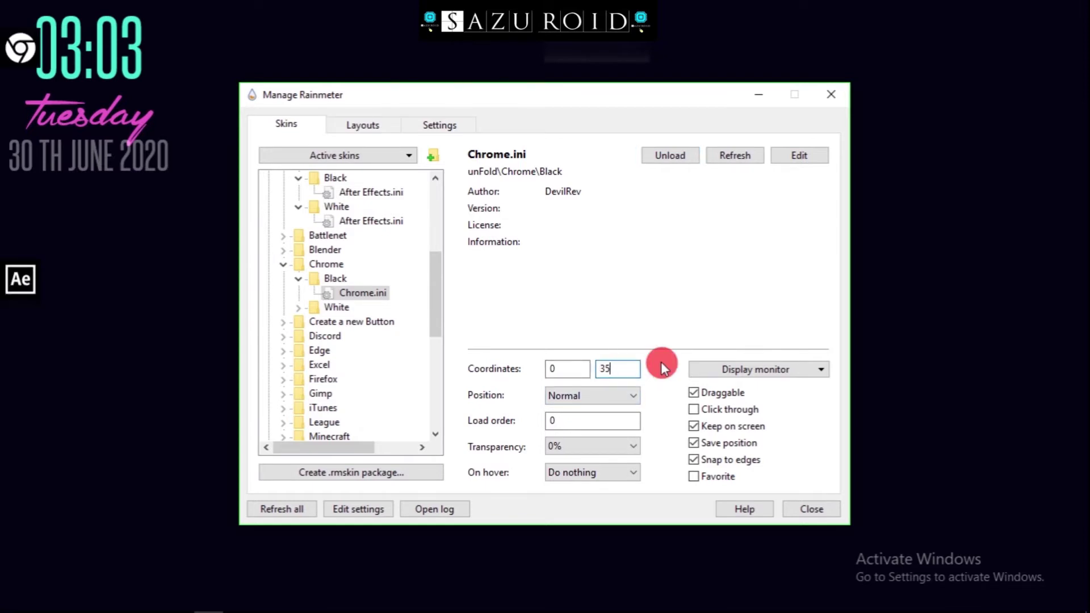
pyautogui.write('74')
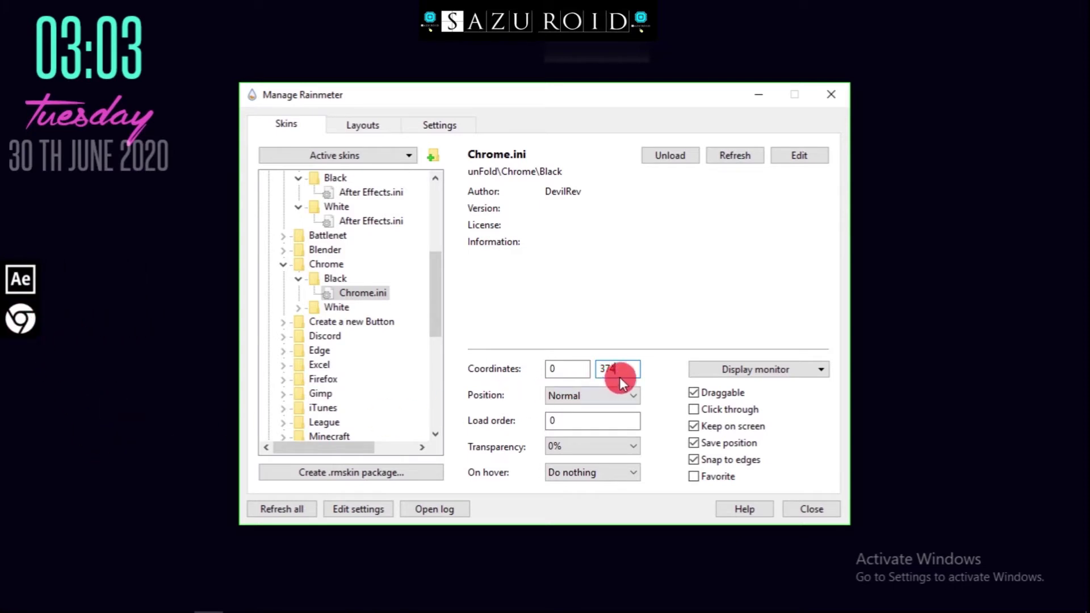
pyautogui.press('BackSpace')
pyautogui.write('6')
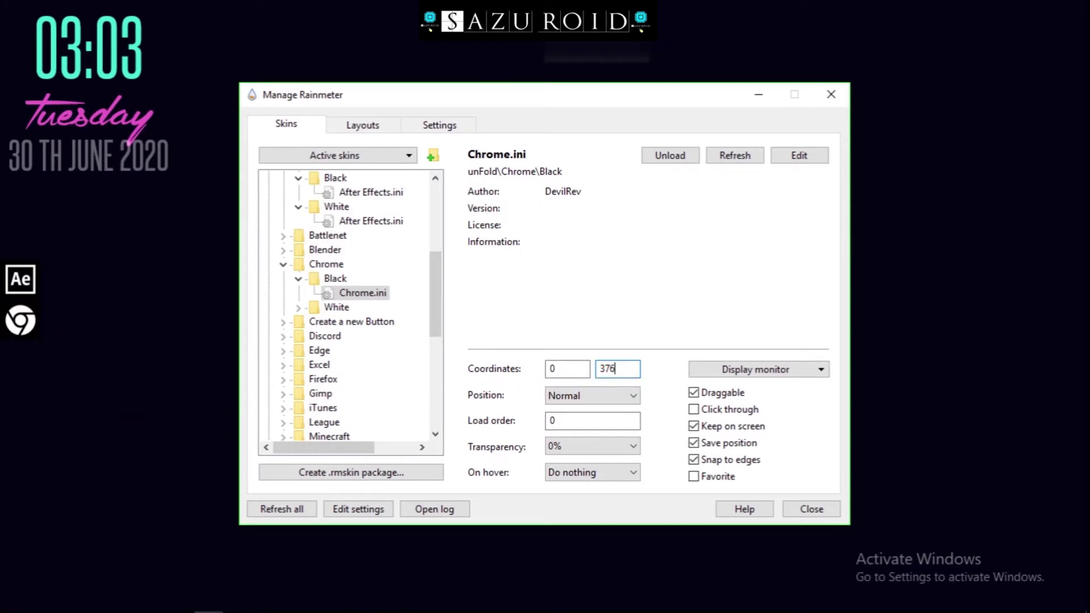
pyautogui.press('BackSpace')
pyautogui.write('5')
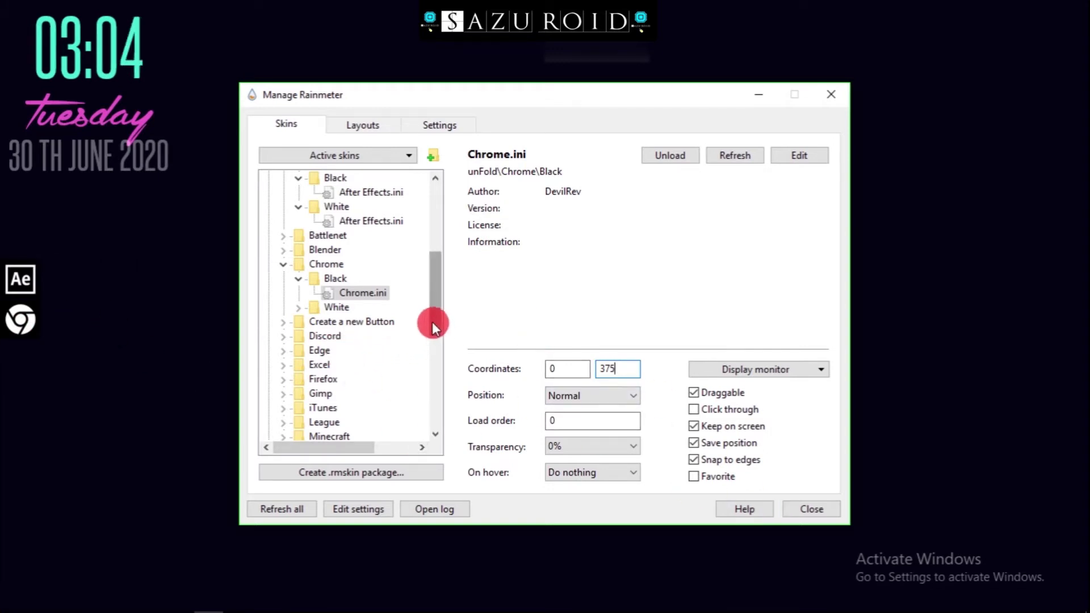
# Load the Black variant of Photoshop.ini from the unFold skins
pyautogui.scroll(-4, 432, 322)
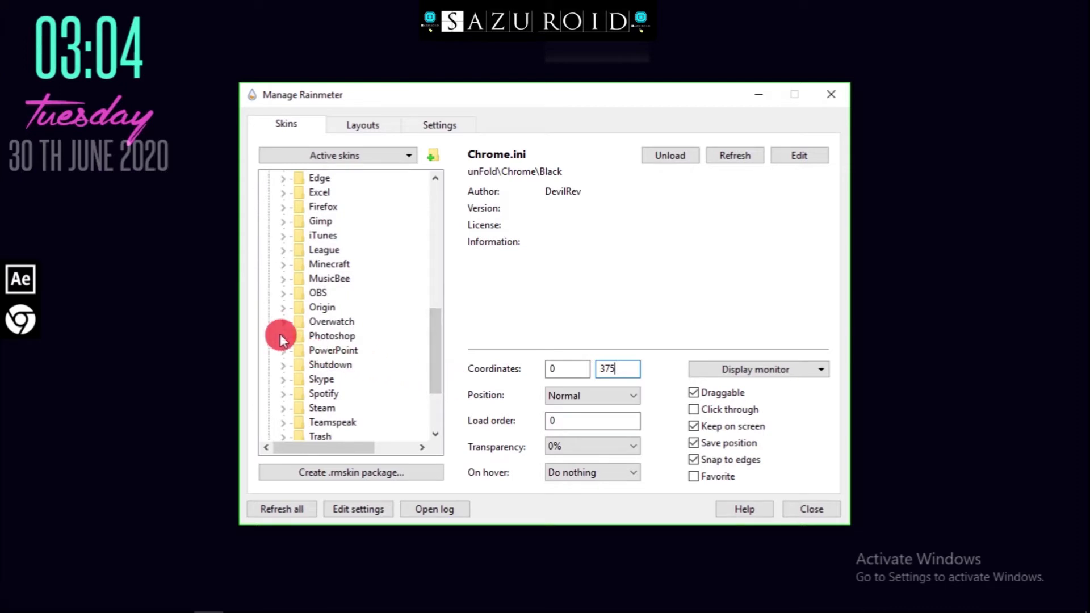
pyautogui.click(282, 336)
pyautogui.click(297, 352)
pyautogui.click(369, 364)
pyautogui.click(690, 155)
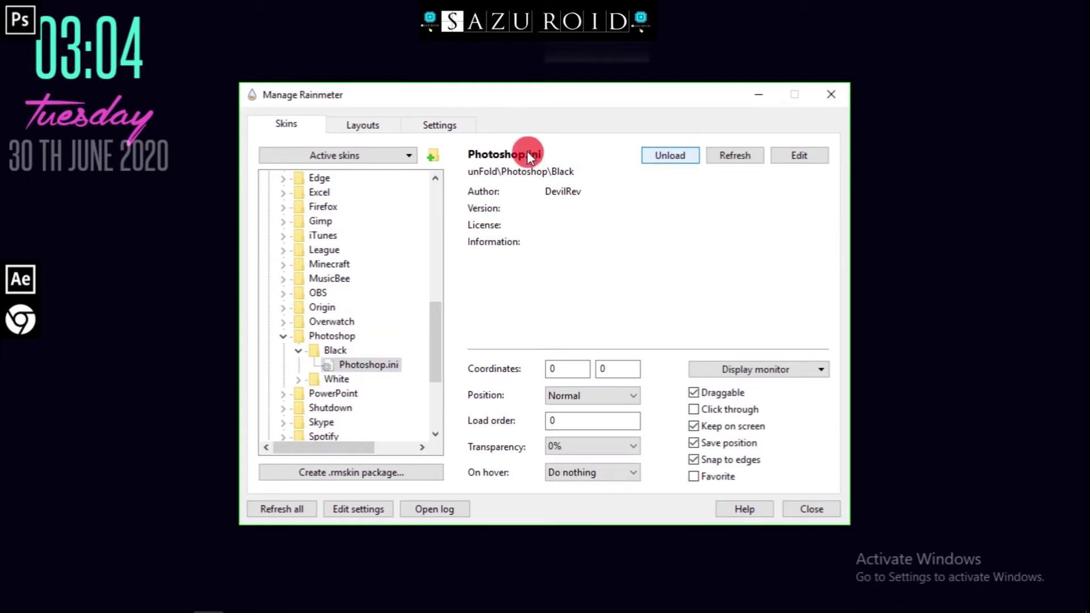
# Set the Photoshop launcher skin's Y coordinate to 435
pyautogui.click(619, 373)
pyautogui.press('BackSpace')
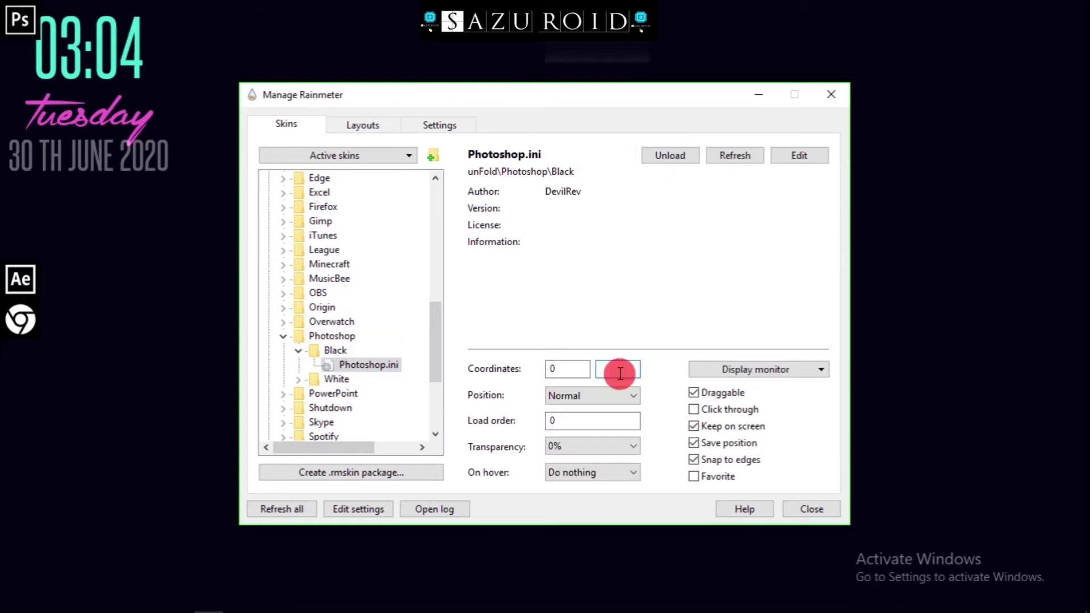
pyautogui.write('3')
pyautogui.write('80')
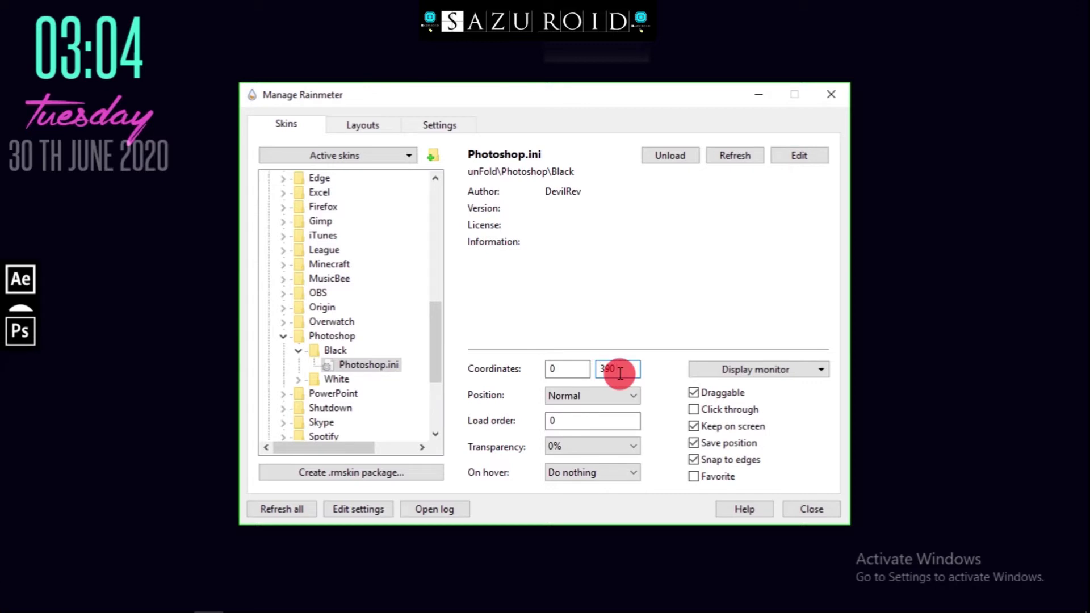
pyautogui.press('BackSpace')
pyautogui.press('BackSpace')
pyautogui.press('BackSpace')
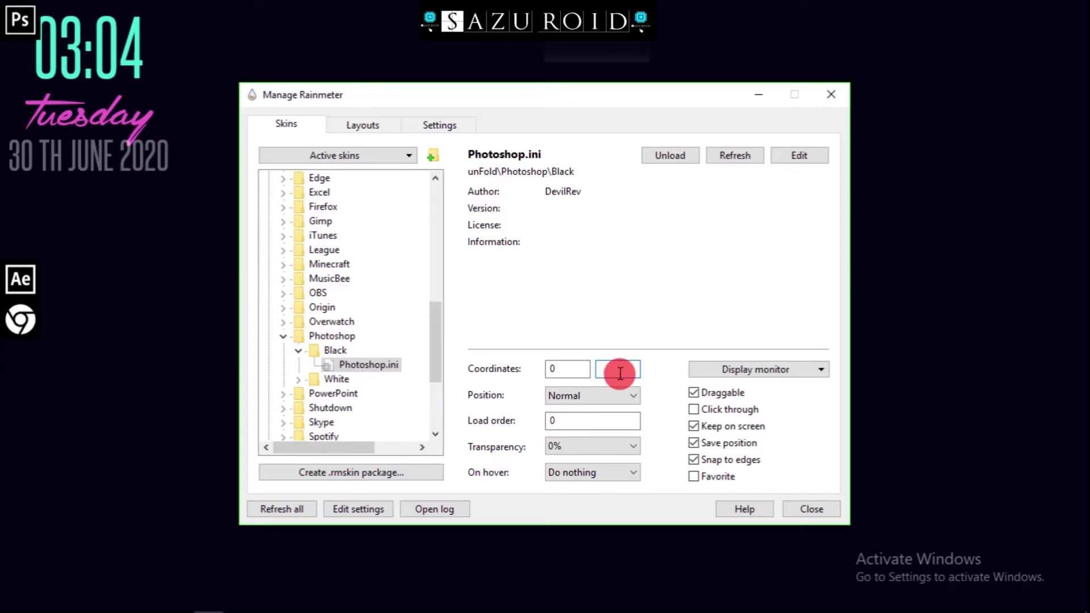
pyautogui.write('410')
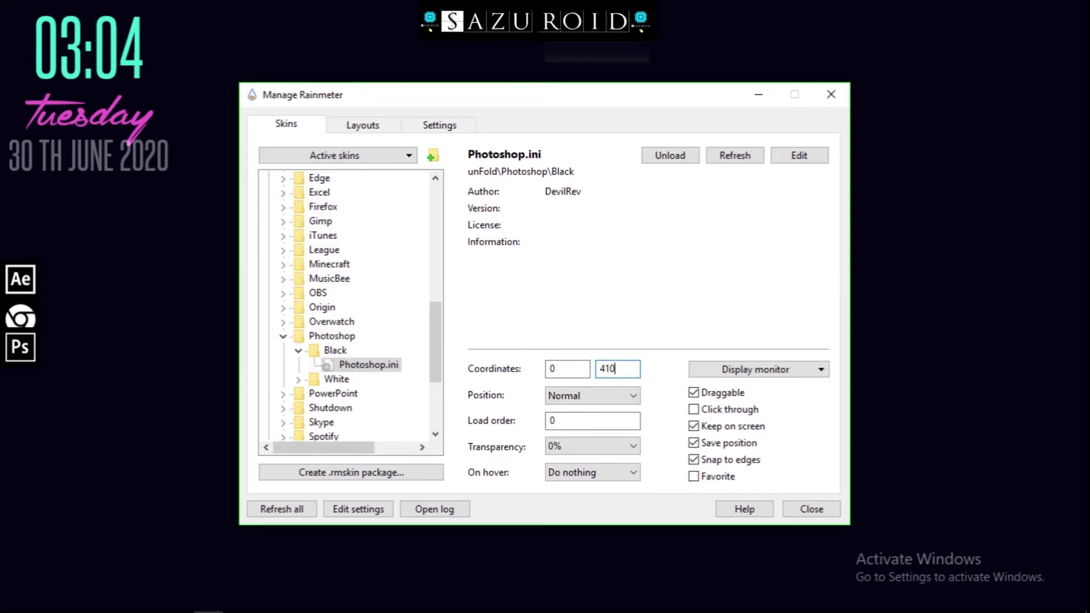
pyautogui.press('BackSpace')
pyautogui.press('BackSpace')
pyautogui.write('40')
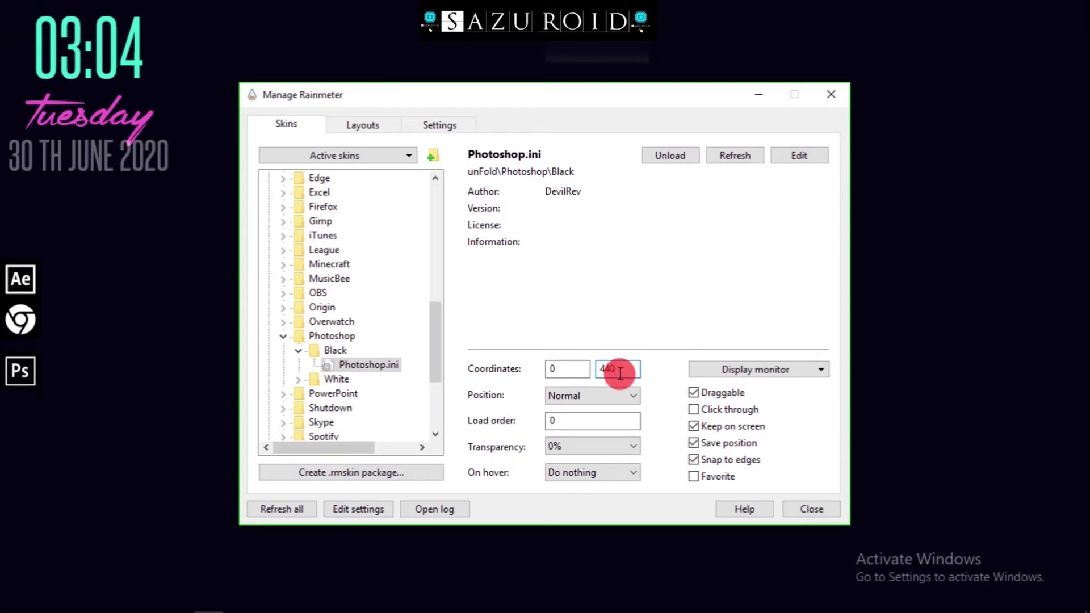
pyautogui.press('BackSpace')
pyautogui.press('BackSpace')
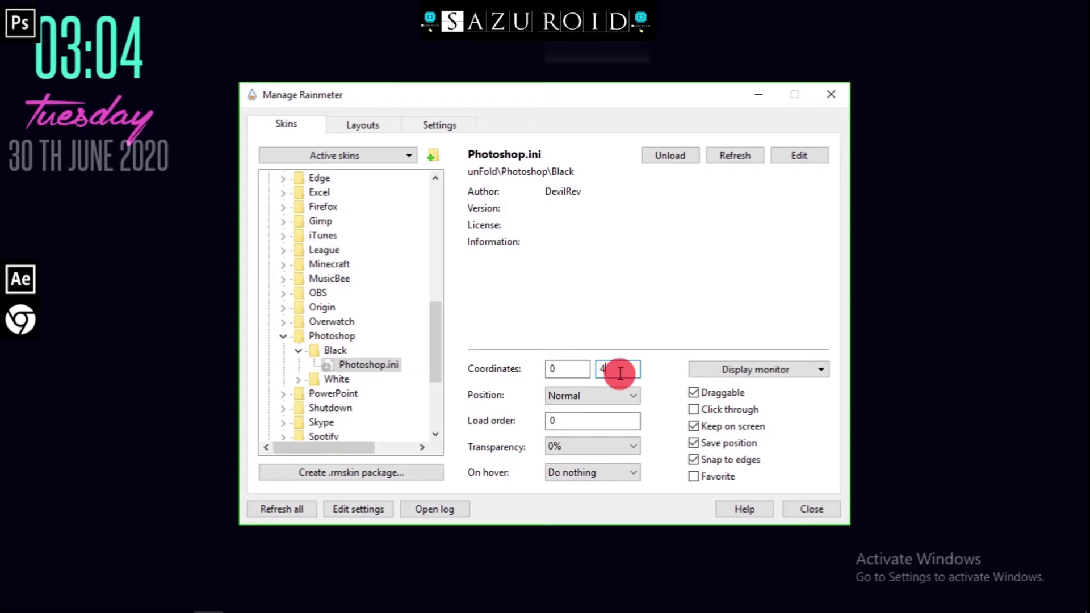
pyautogui.write('36')
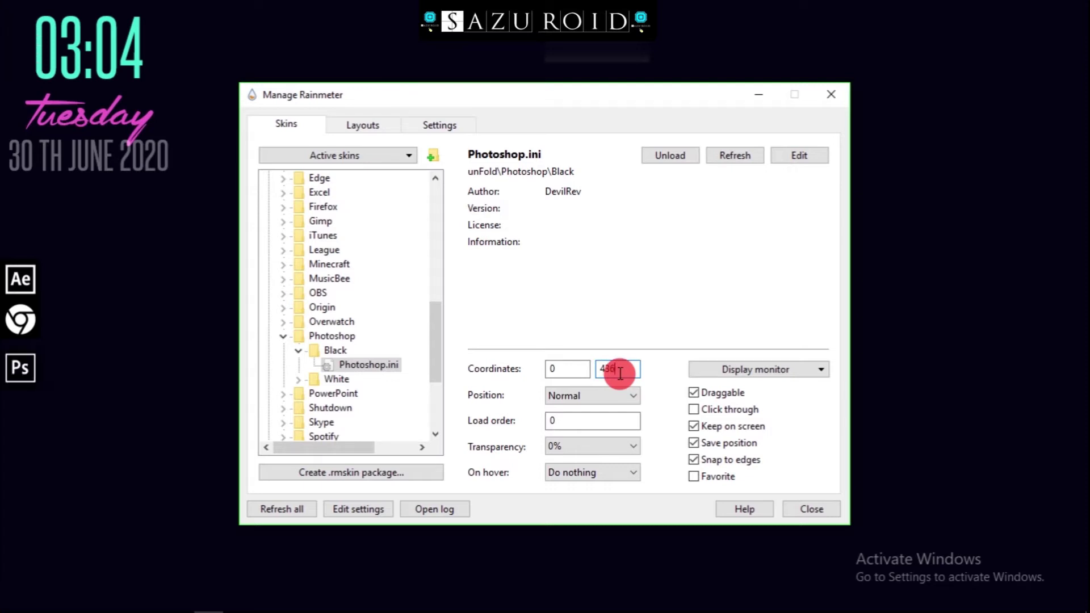
pyautogui.press('BackSpace')
pyautogui.write('5')
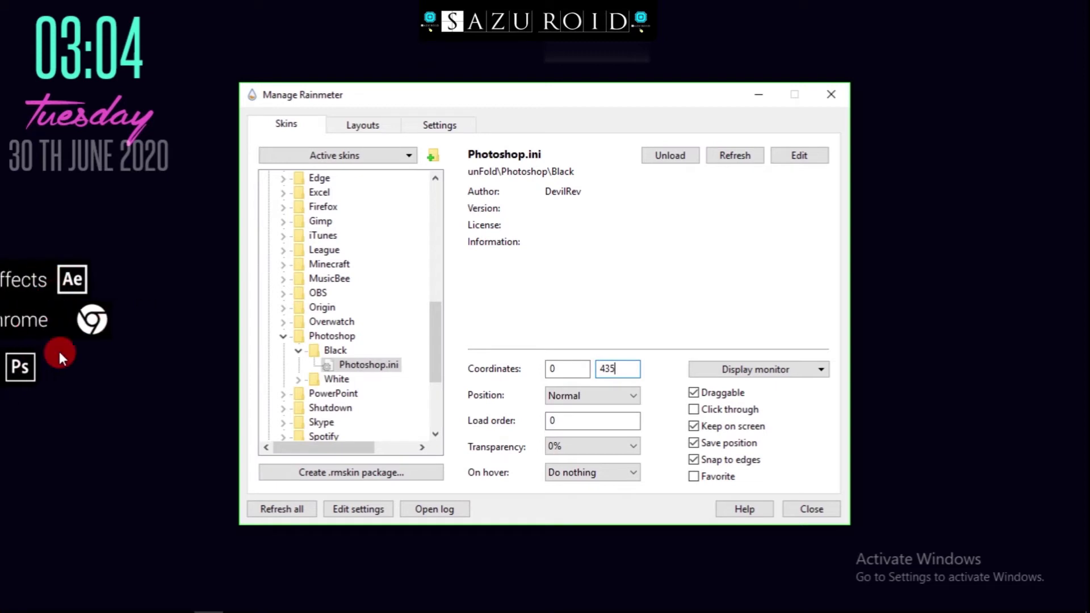
# Load the Black variant of Vegas Pro.ini from the unFold skins
pyautogui.moveTo(431, 360); pyautogui.dragTo(432, 380)
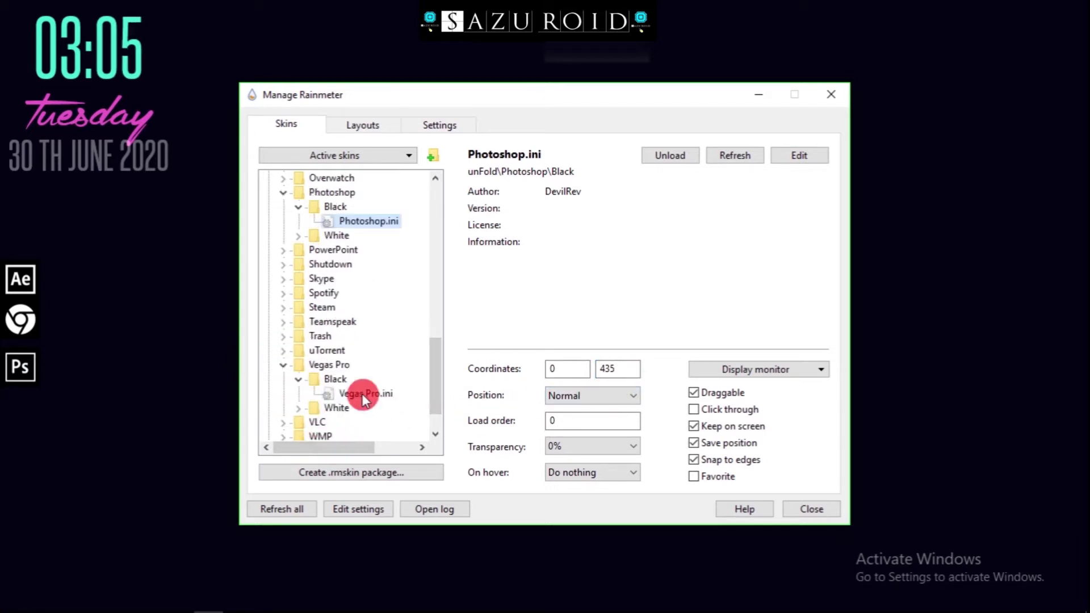
pyautogui.click(362, 394)
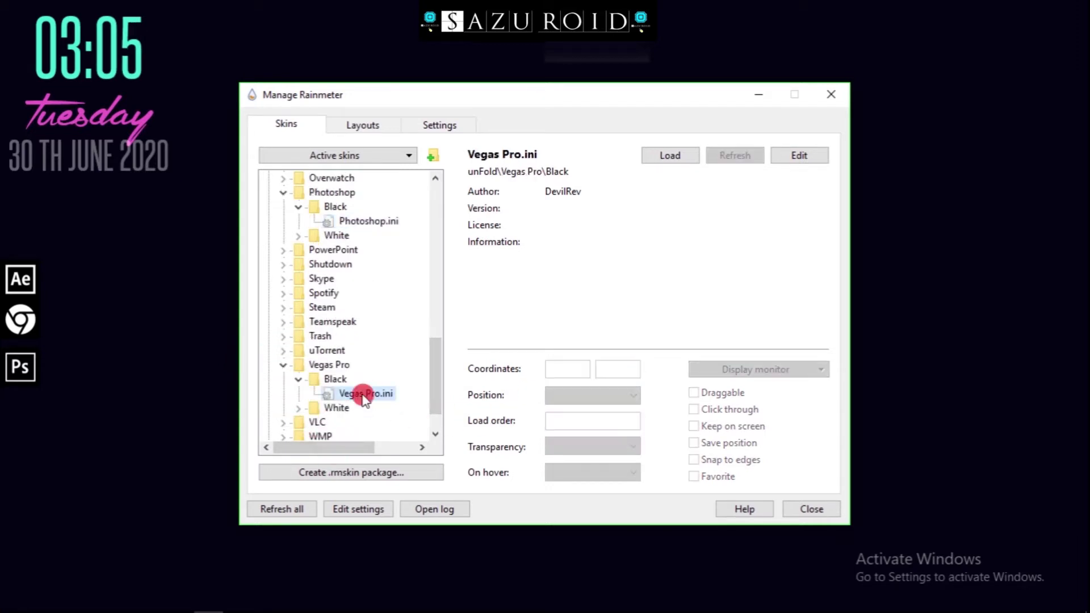
pyautogui.click(650, 165)
# Set the Vegas Pro launcher skin's Y coordinate to 480
pyautogui.click(584, 369)
pyautogui.click(617, 365)
pyautogui.press('BackSpace')
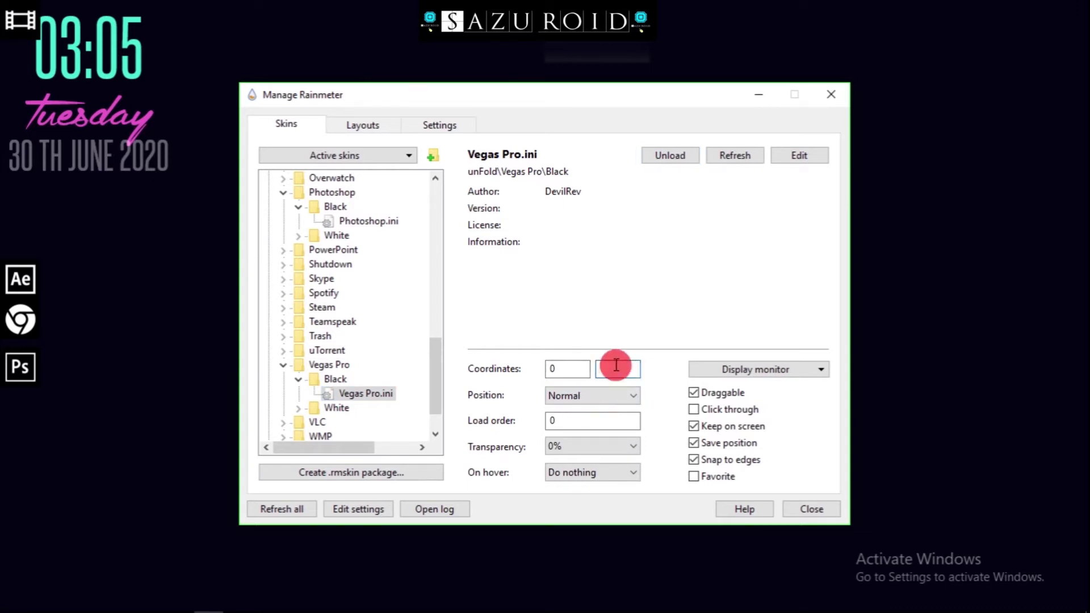
pyautogui.write('4')
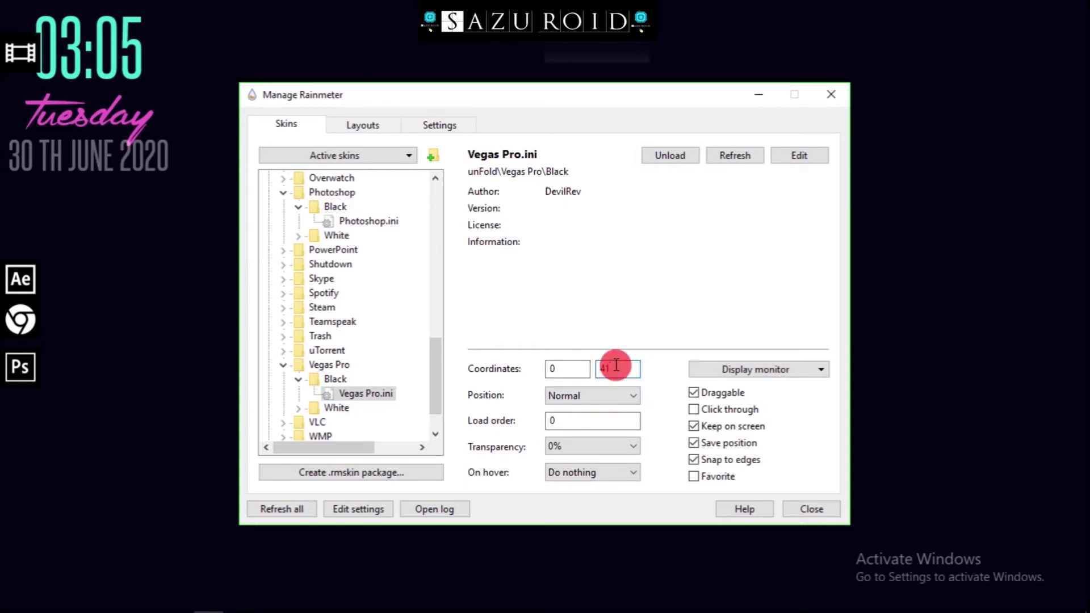
pyautogui.write('1')
pyautogui.press('BackSpace')
pyautogui.click(616, 365)
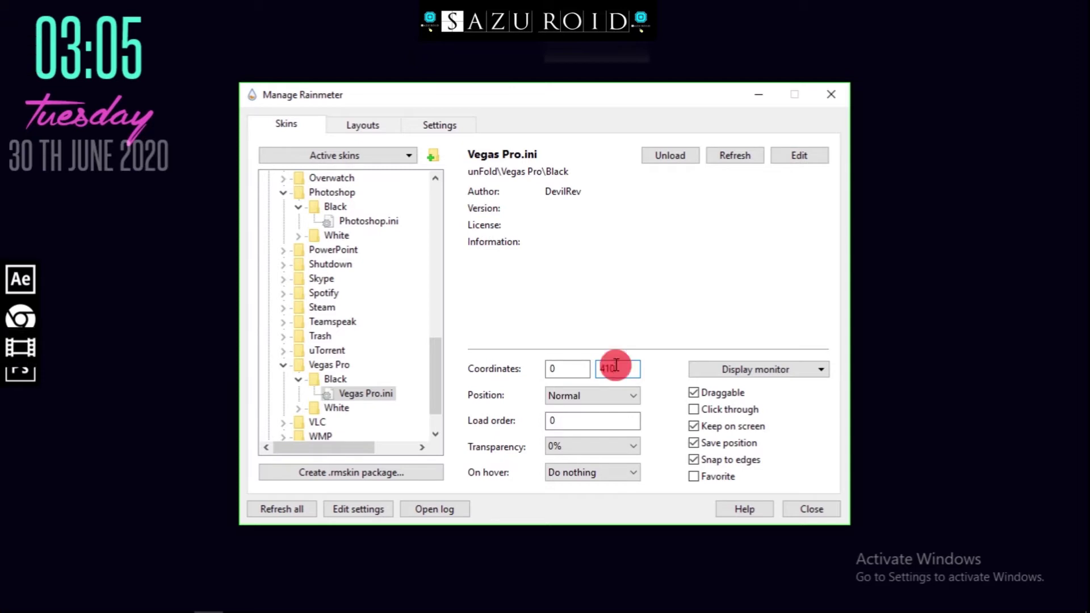
pyautogui.press('BackSpace')
pyautogui.write('5')
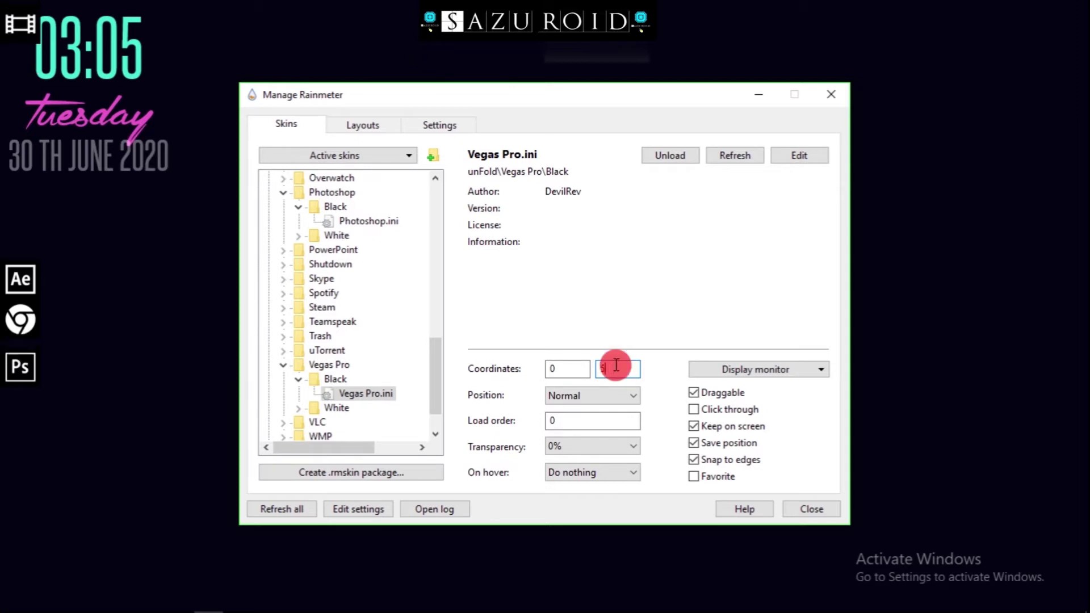
pyautogui.write('00')
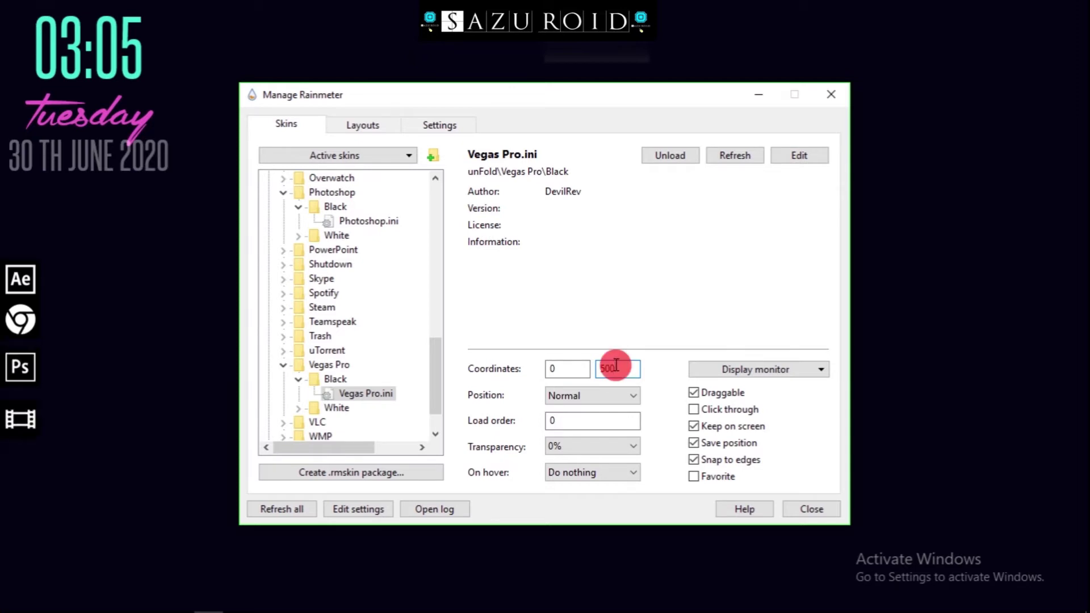
pyautogui.press('BackSpace')
pyautogui.press('BackSpace')
pyautogui.press('BackSpace')
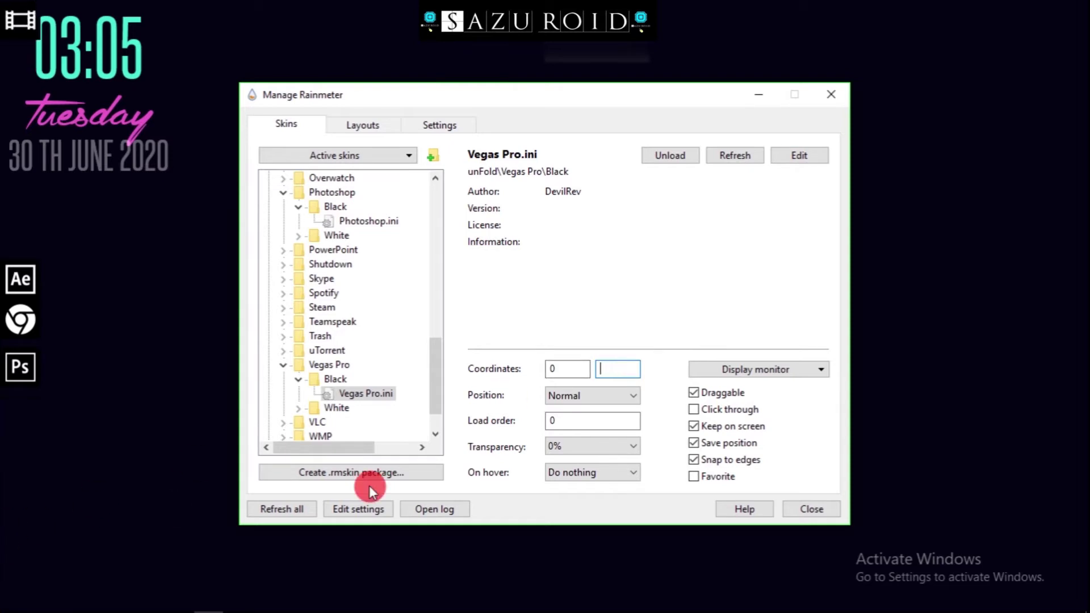
pyautogui.write('495')
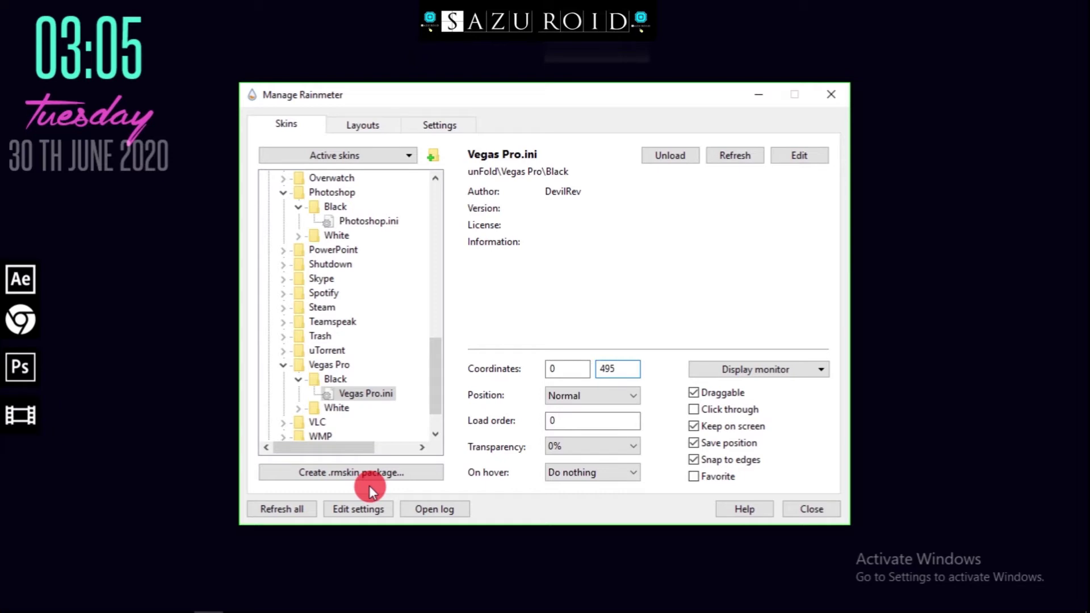
pyautogui.press('BackSpace')
pyautogui.press('BackSpace')
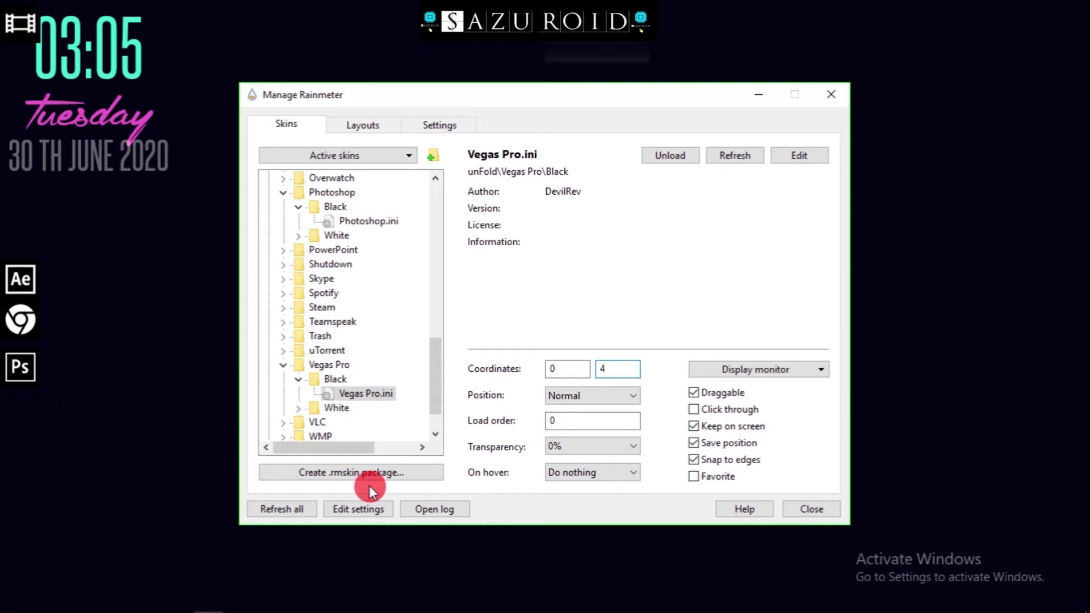
pyautogui.write('75')
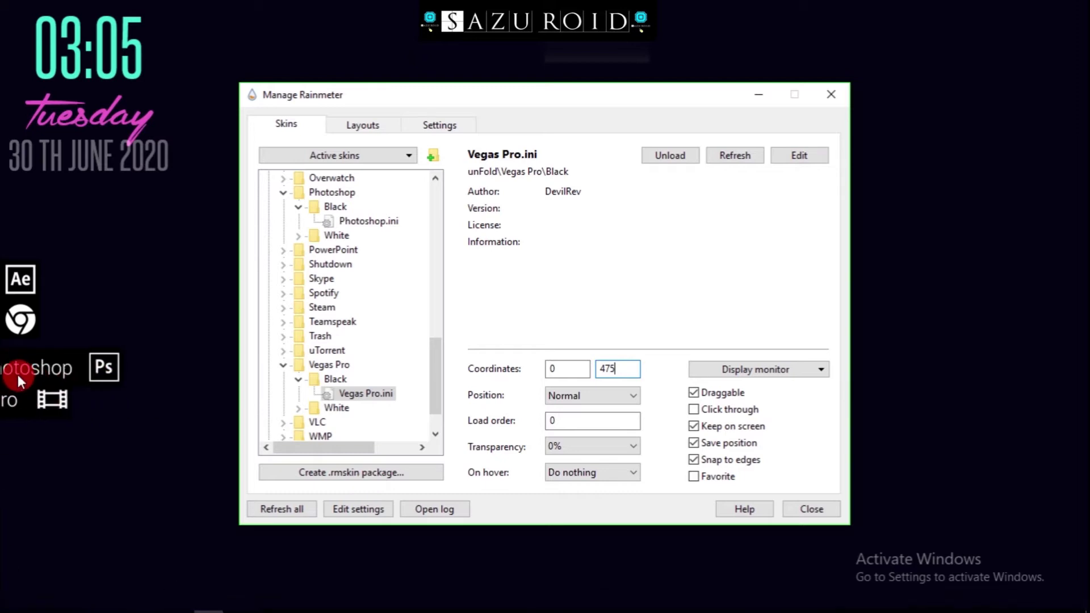
pyautogui.press('BackSpace')
pyautogui.press('BackSpace')
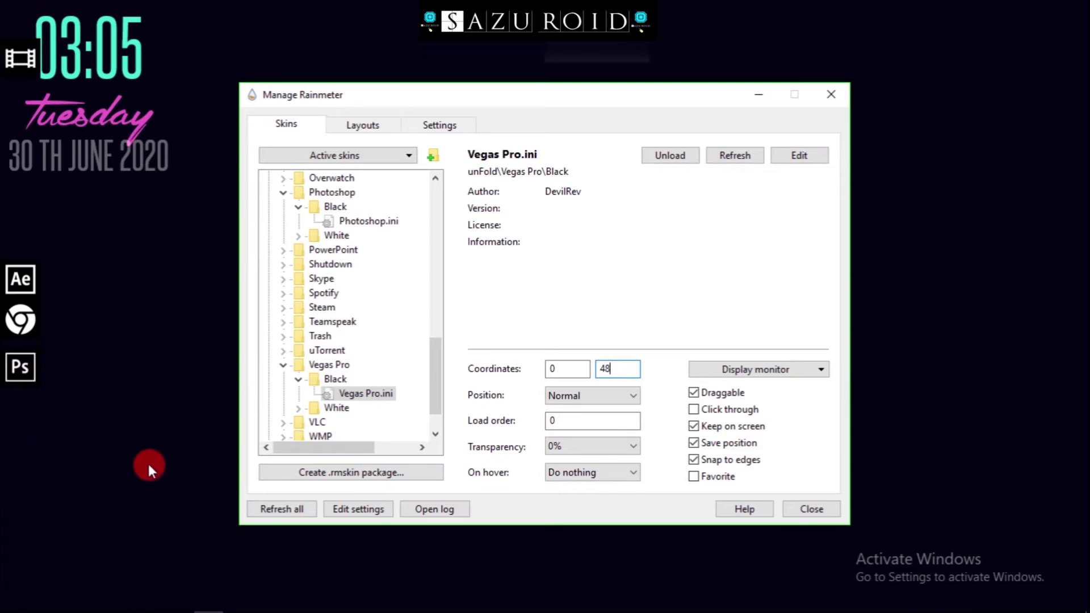
pyautogui.write('80')
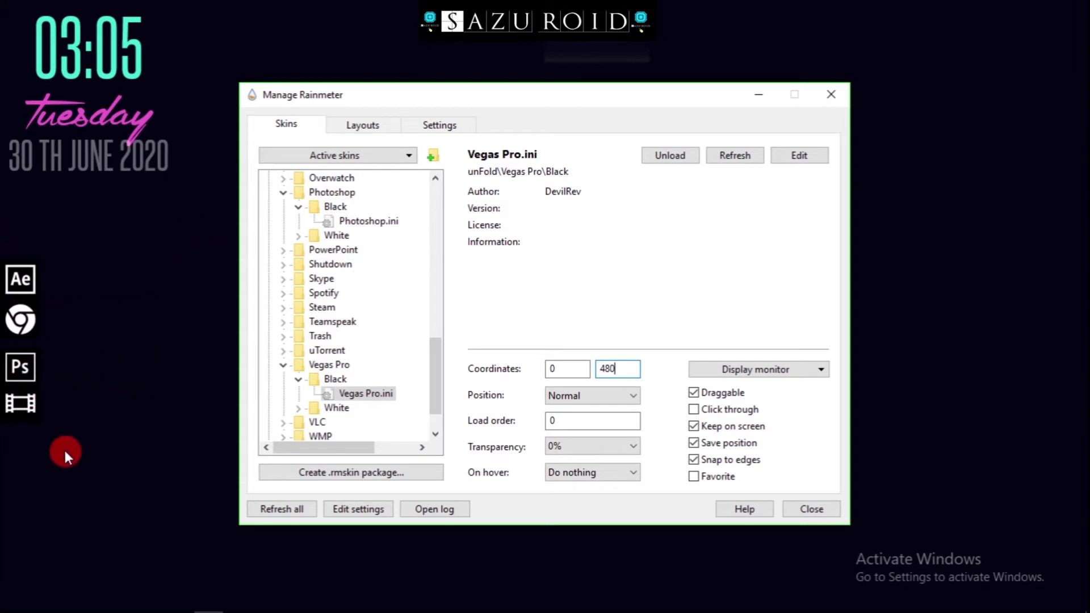
# Minimise Manage Rainmeter to check the launcher icons and clock against the wallpaper, and restore the window
pyautogui.click(753, 91)
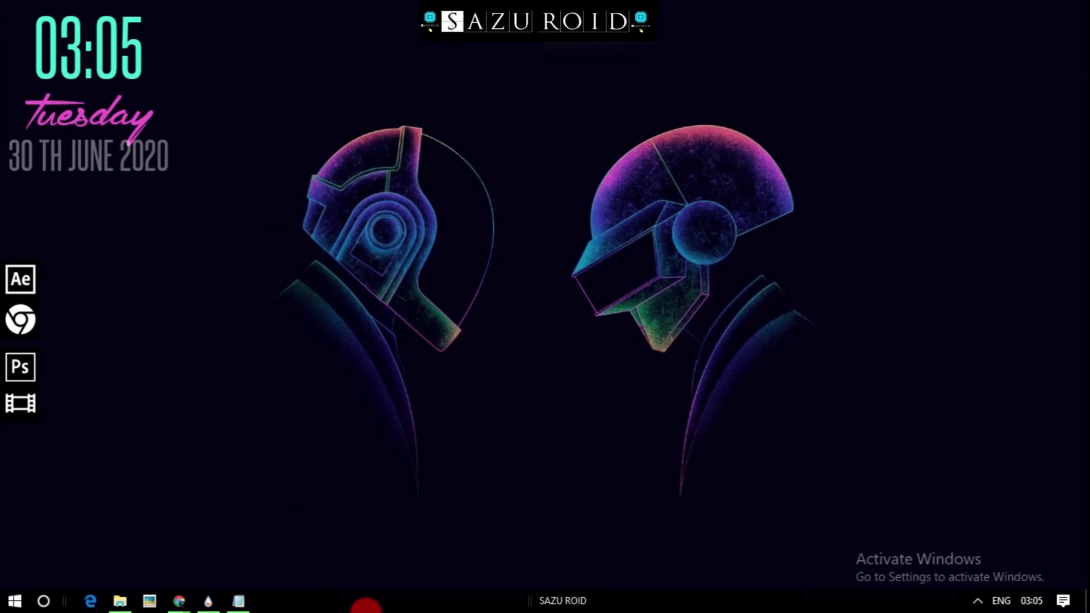
pyautogui.rightClick(312, 193)
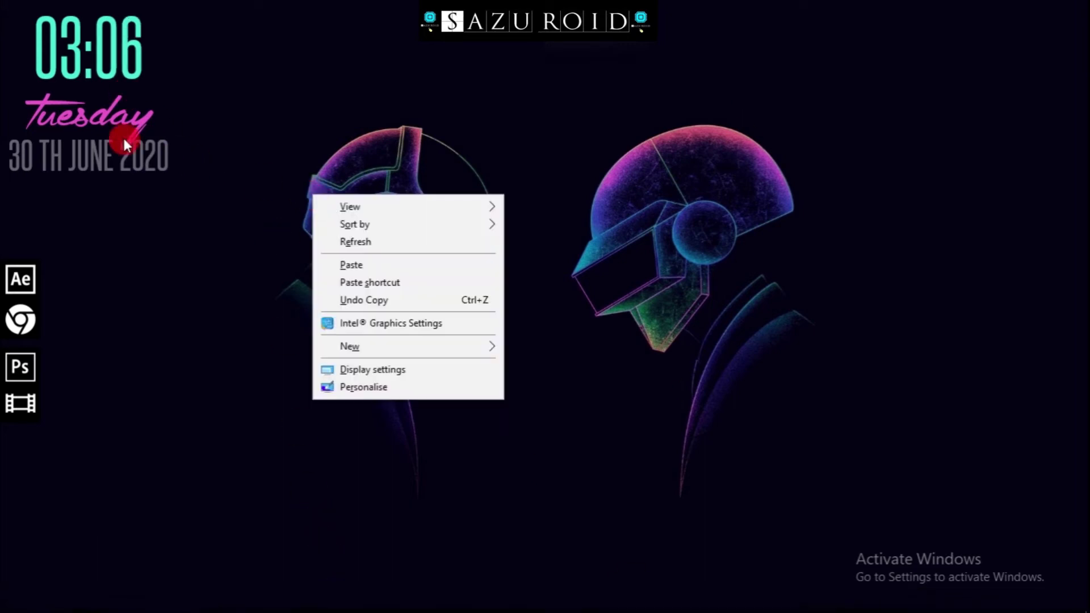
pyautogui.moveTo(428, 598)
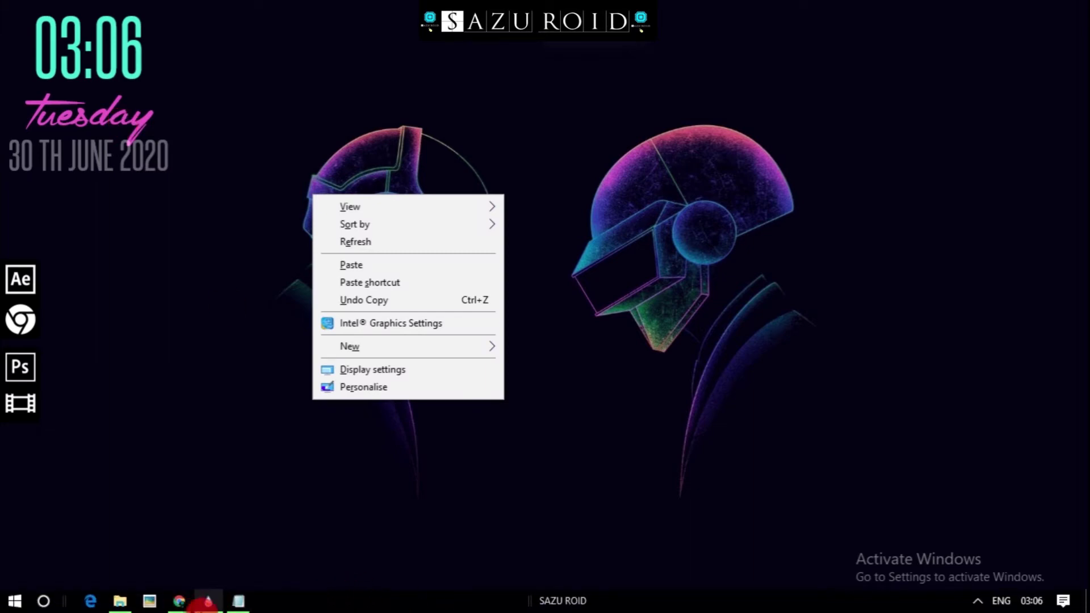
pyautogui.click(207, 601)
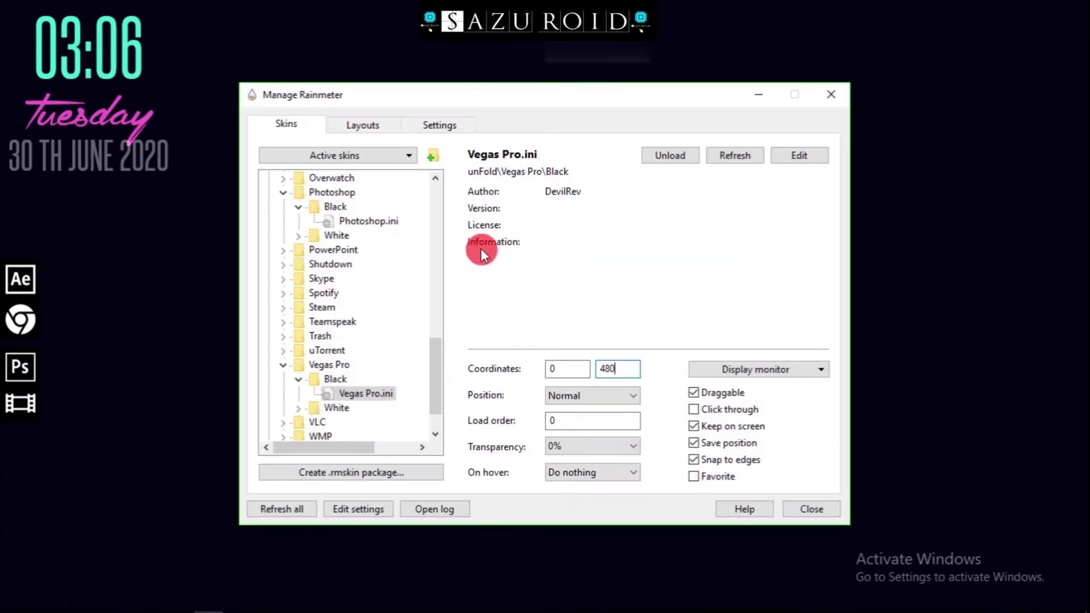
# Load visualizer.ini from the monstercat-visualizer skins
pyautogui.moveTo(438, 341); pyautogui.dragTo(432, 196)
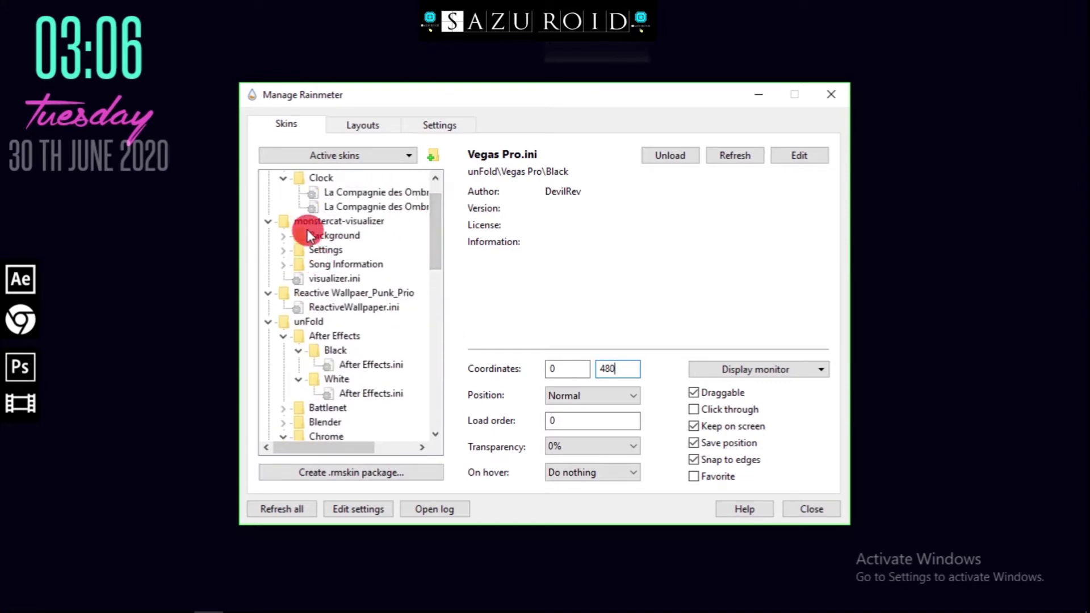
pyautogui.click(321, 278)
pyautogui.click(673, 157)
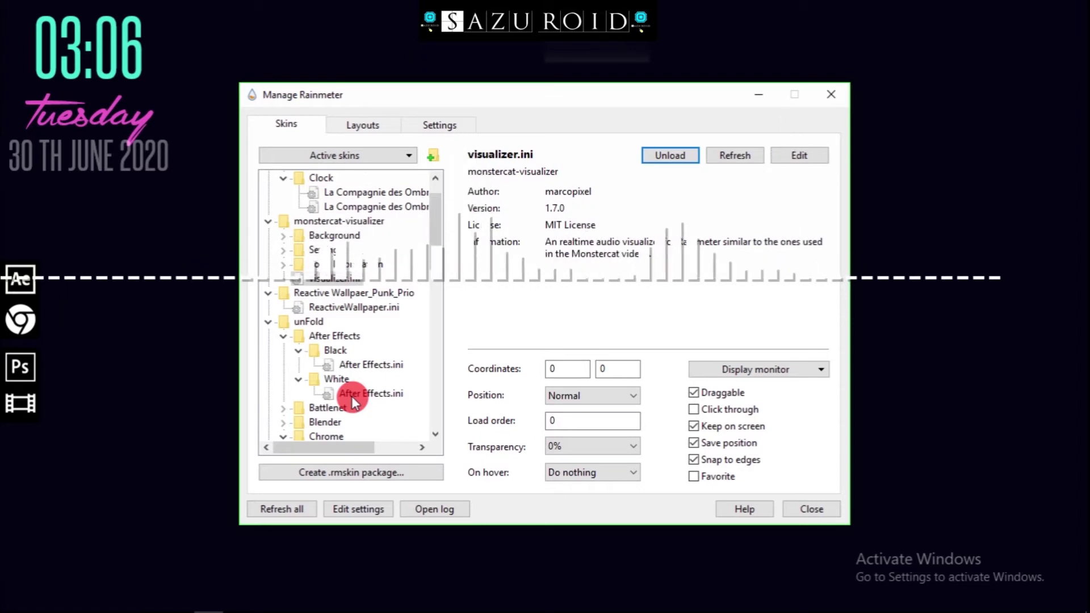
# Open the Monstercat visualizer's settings and set the visualizer scale to 0.23 and the song information scale to 0.47
pyautogui.rightClick(270, 284)
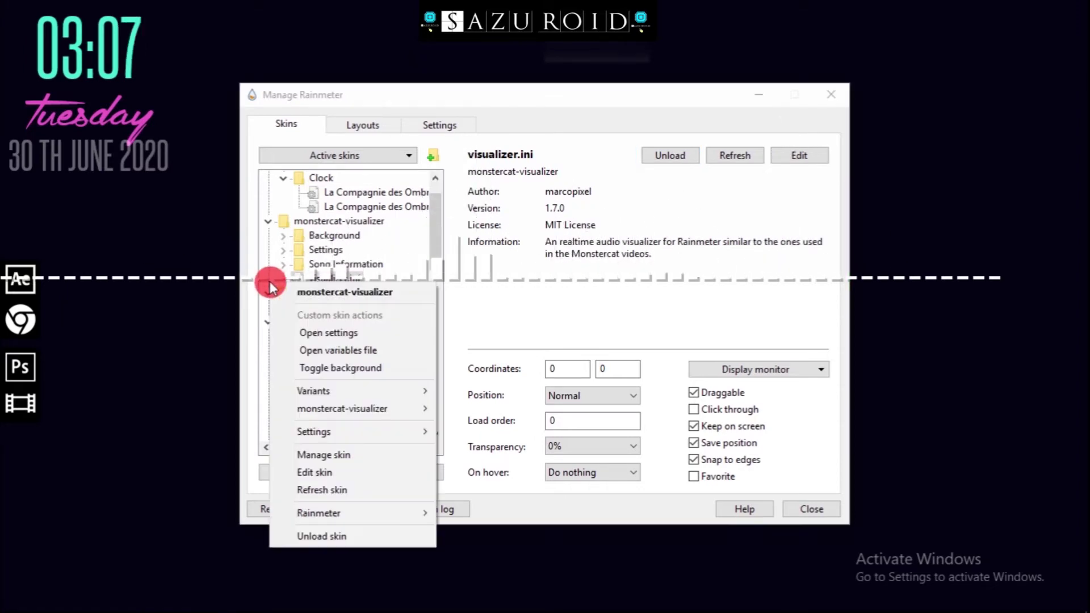
pyautogui.click(336, 334)
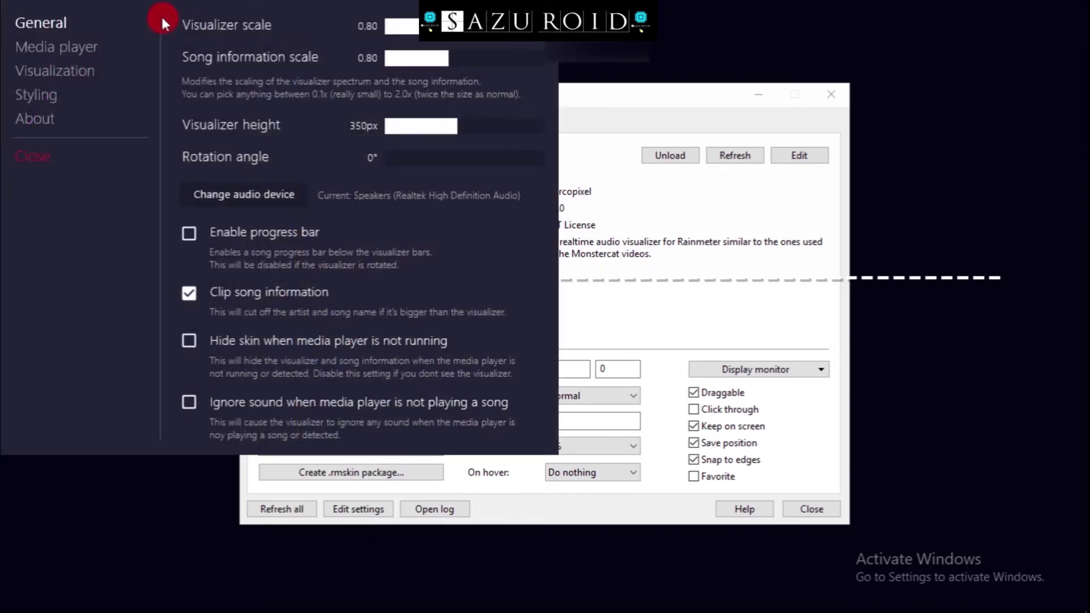
pyautogui.moveTo(162, 15); pyautogui.dragTo(514, 151)
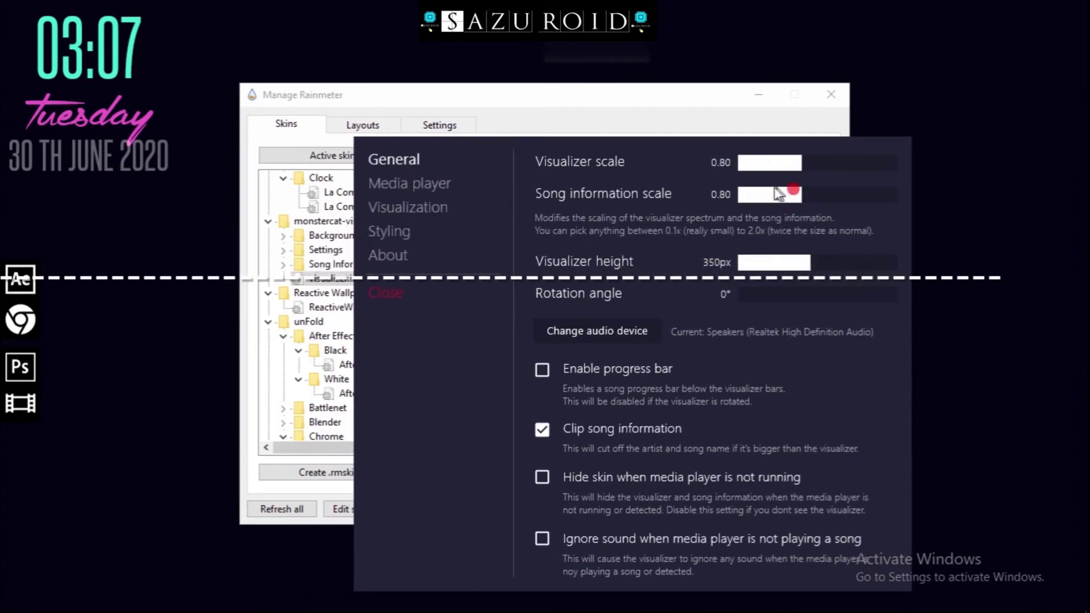
pyautogui.moveTo(781, 198); pyautogui.dragTo(730, 187)
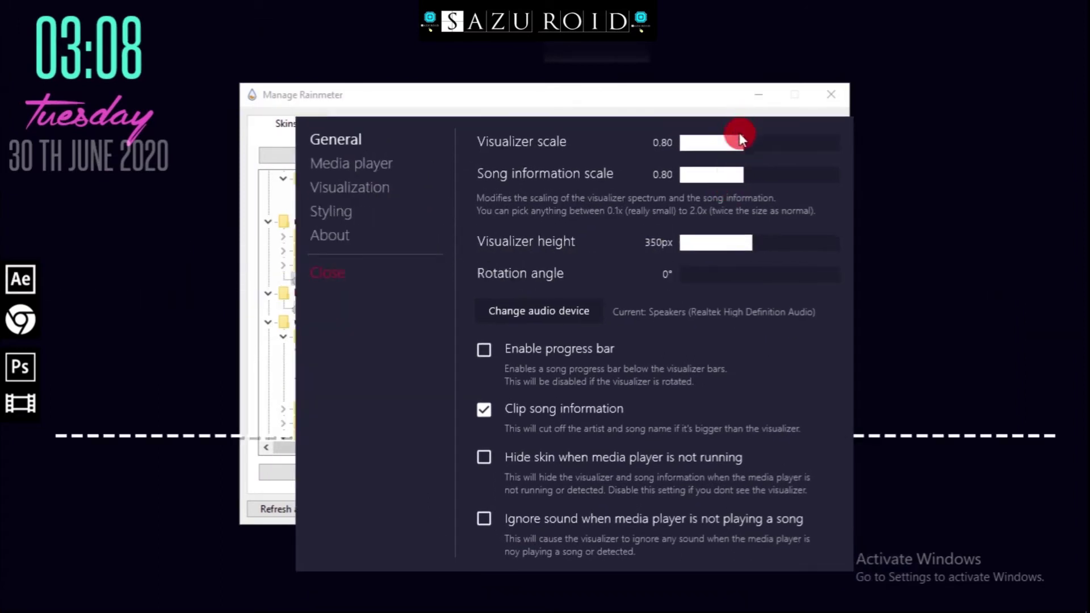
pyautogui.moveTo(737, 148); pyautogui.dragTo(698, 151)
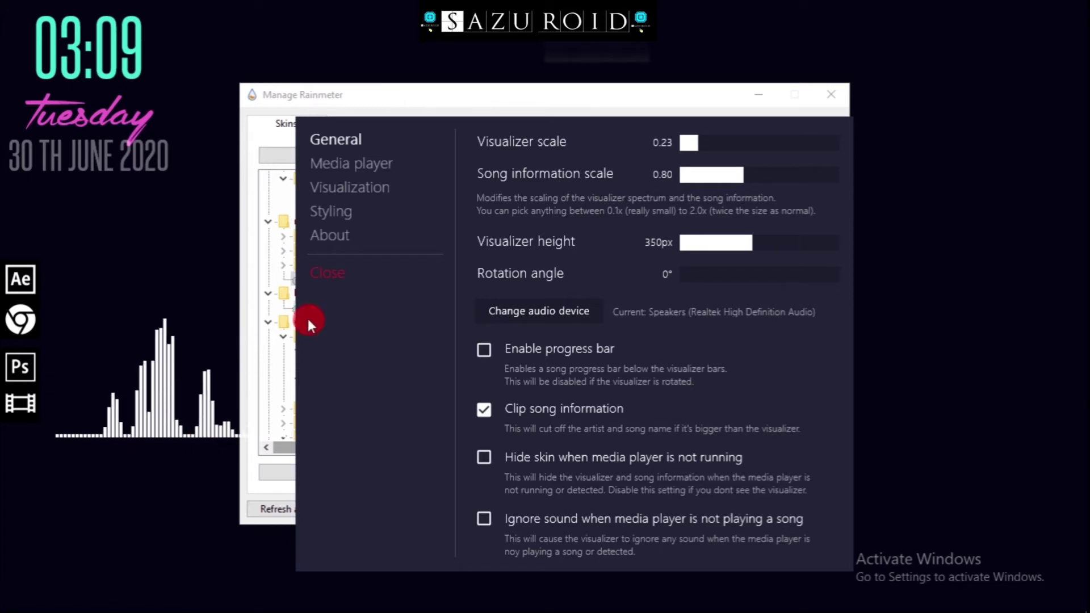
pyautogui.moveTo(707, 182); pyautogui.dragTo(752, 162)
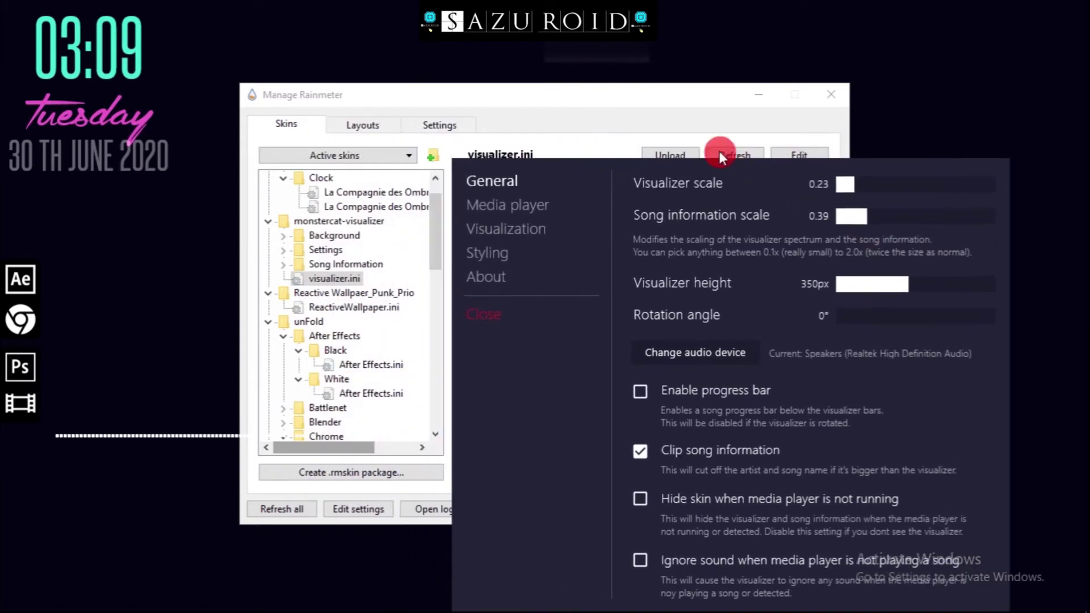
pyautogui.moveTo(867, 216)
pyautogui.mouseDown()
pyautogui.moveTo(862, 227)
pyautogui.moveTo(875, 230)
pyautogui.mouseUp()
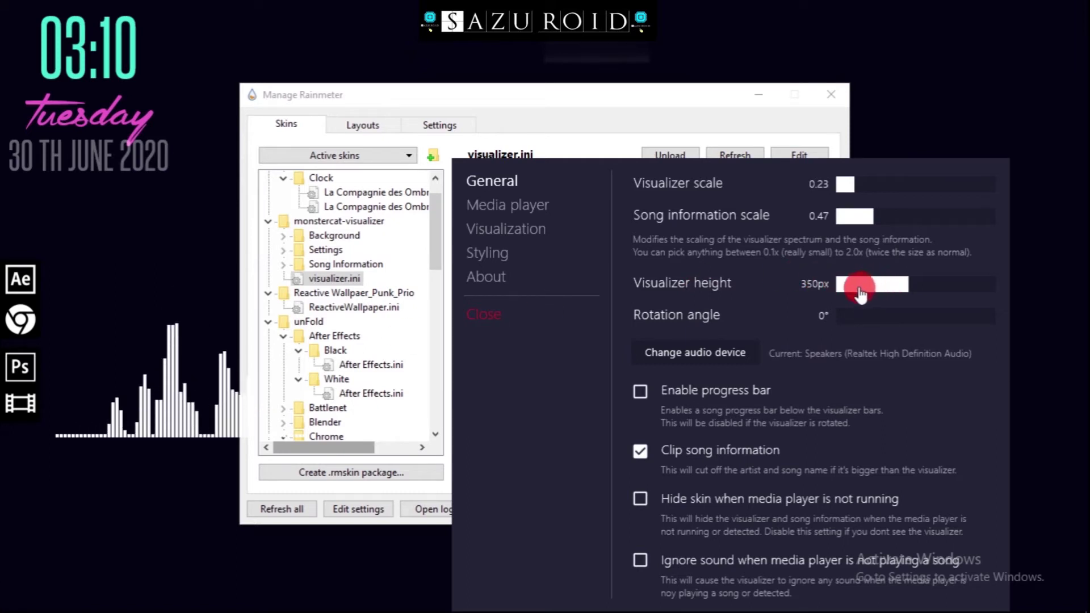
# Set the Monstercat visualizer's height to 31px and its rotation angle to 31°
pyautogui.moveTo(908, 290); pyautogui.dragTo(845, 295)
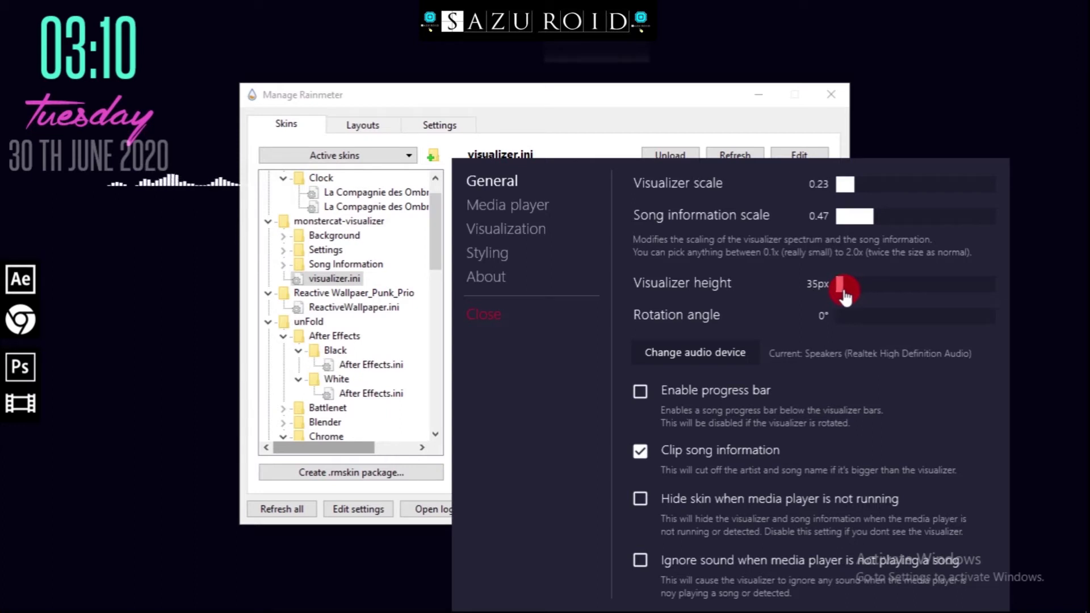
pyautogui.click(826, 313)
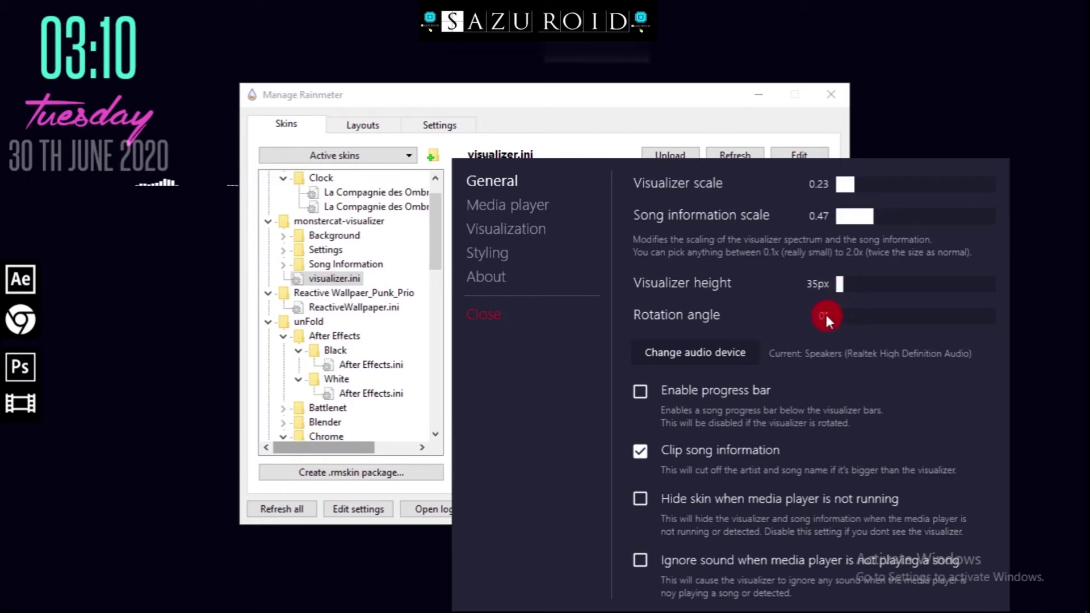
pyautogui.click(833, 319)
pyautogui.moveTo(831, 314); pyautogui.dragTo(869, 316)
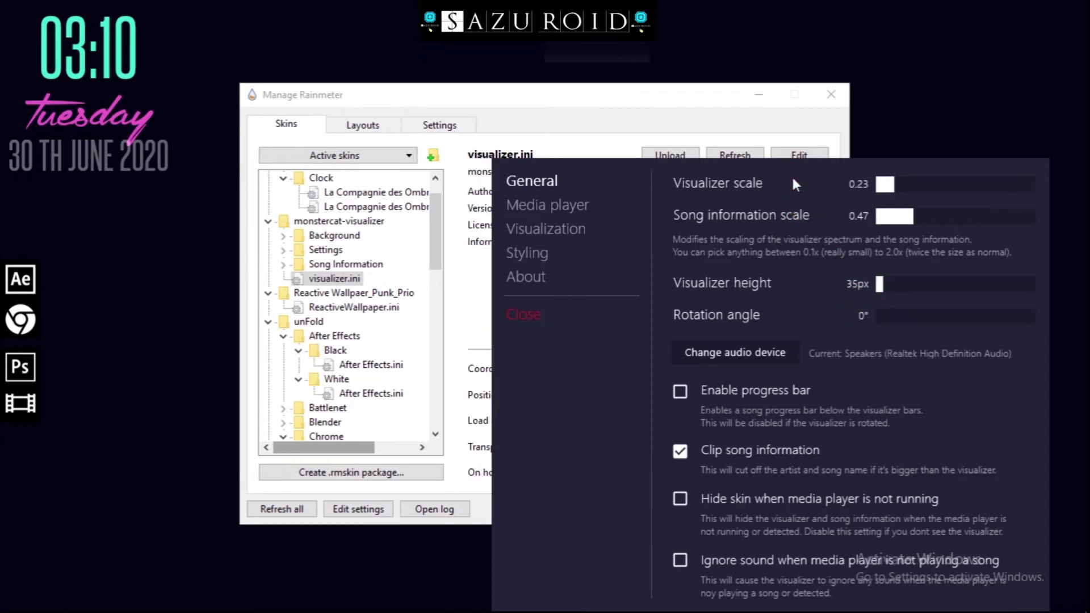
pyautogui.moveTo(791, 175); pyautogui.dragTo(669, 172)
pyautogui.click(770, 291)
pyautogui.moveTo(770, 291); pyautogui.dragTo(764, 318)
pyautogui.click(763, 316)
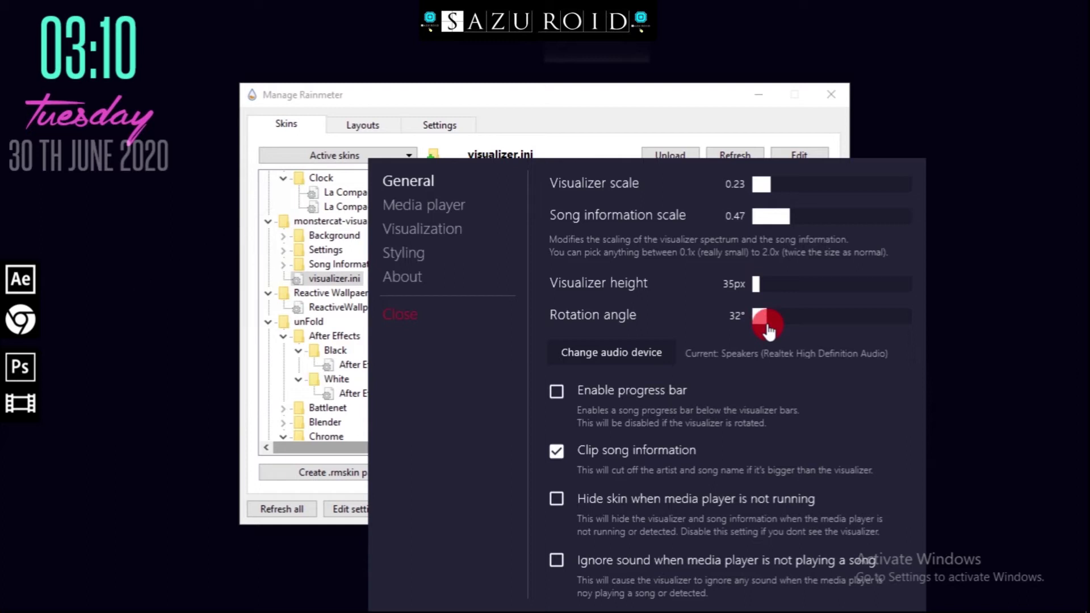
pyautogui.moveTo(766, 328)
pyautogui.mouseDown()
pyautogui.moveTo(785, 327)
pyautogui.moveTo(762, 328)
pyautogui.moveTo(772, 332)
pyautogui.mouseUp()
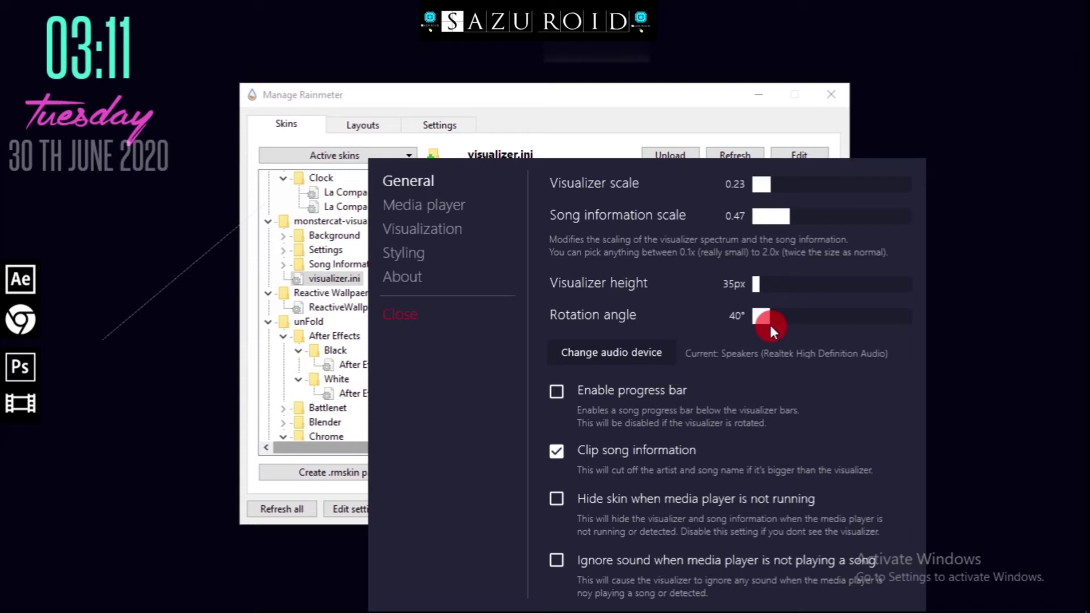
pyautogui.moveTo(771, 330)
pyautogui.mouseDown()
pyautogui.moveTo(757, 323)
pyautogui.moveTo(765, 328)
pyautogui.mouseUp()
pyautogui.moveTo(755, 283)
pyautogui.mouseDown()
pyautogui.moveTo(806, 294)
pyautogui.moveTo(760, 292)
pyautogui.mouseUp()
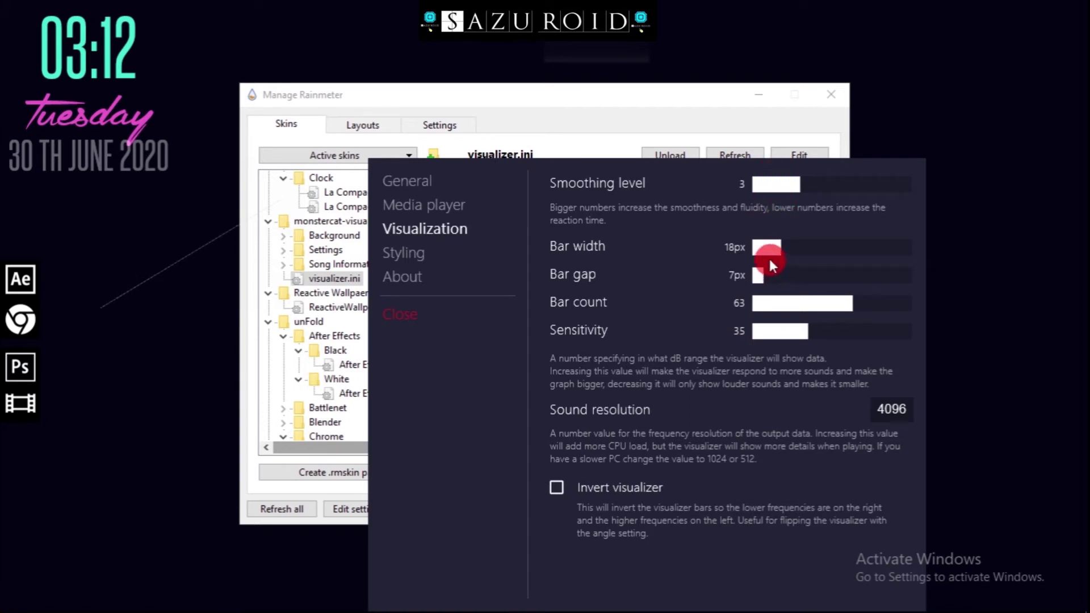
# Set the visualizer's bar width to 14px, bar gap to 6px, bar count to 28 and sensitivity to 37
pyautogui.moveTo(771, 251); pyautogui.dragTo(758, 284)
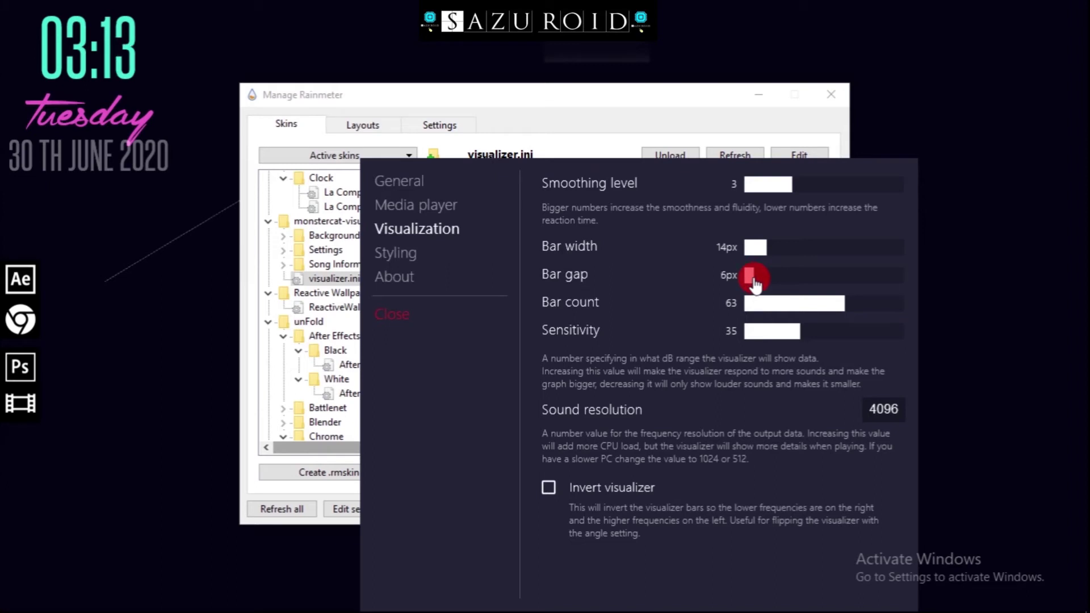
pyautogui.moveTo(838, 315); pyautogui.dragTo(804, 342)
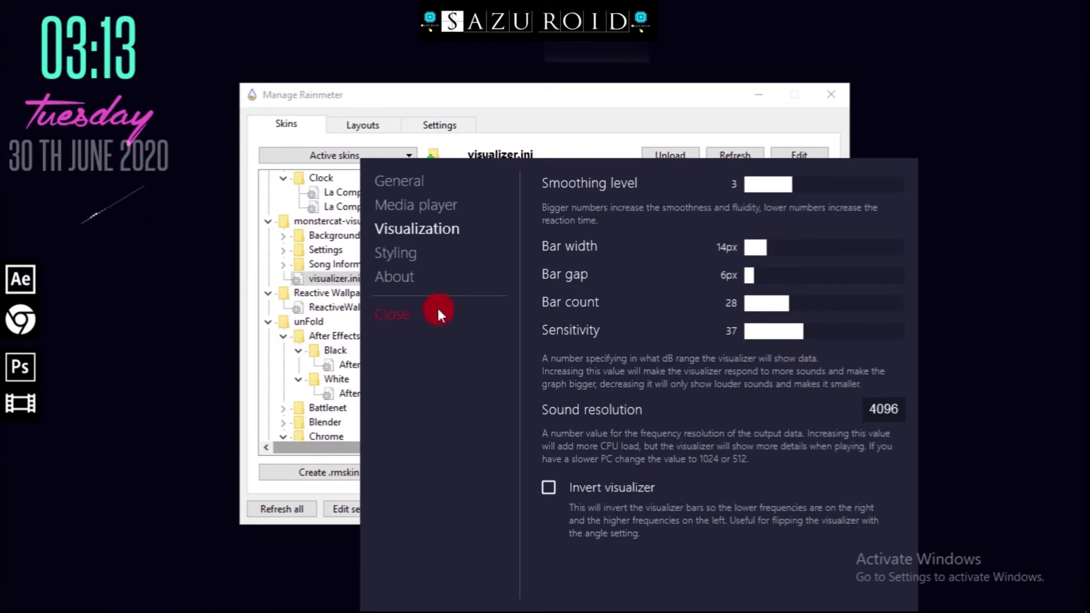
# Give the visualizer bars the custom green 00FF0D in the styling settings and close the visualizer settings
pyautogui.click(397, 259)
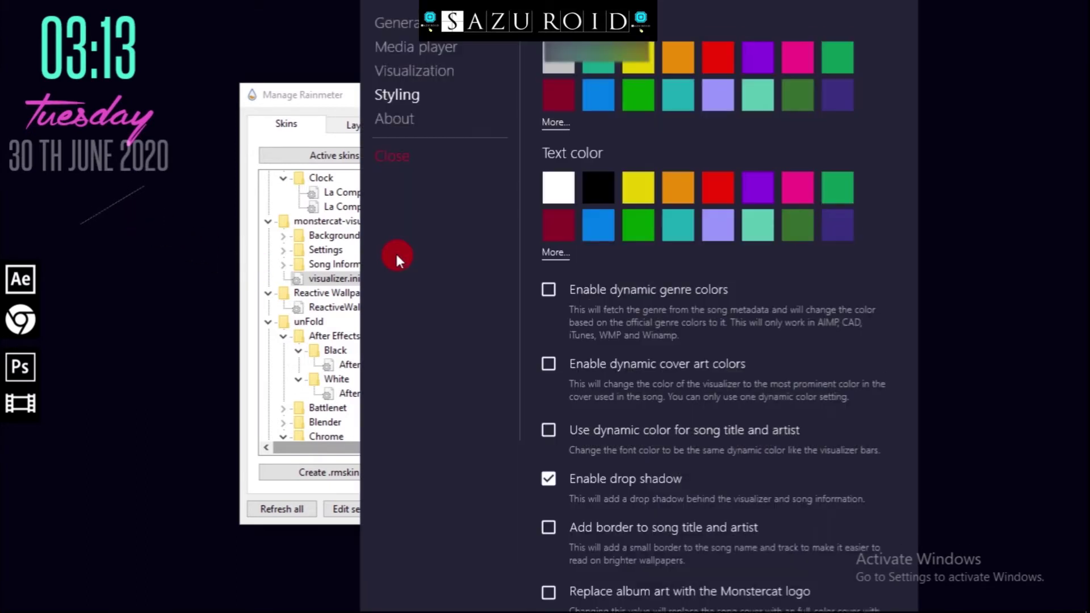
pyautogui.click(553, 124)
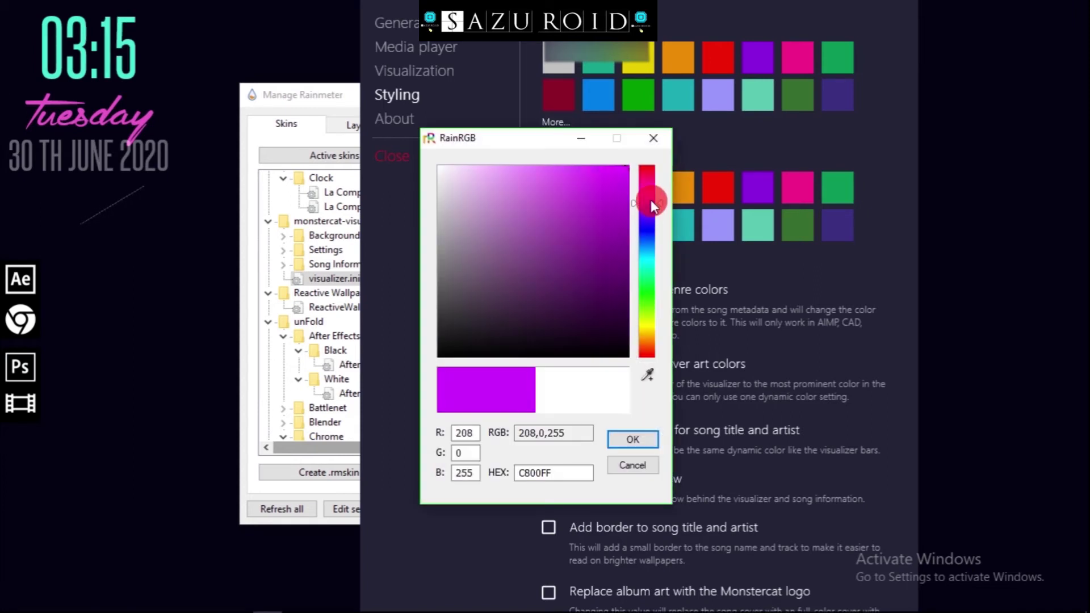
pyautogui.moveTo(651, 200); pyautogui.dragTo(656, 289)
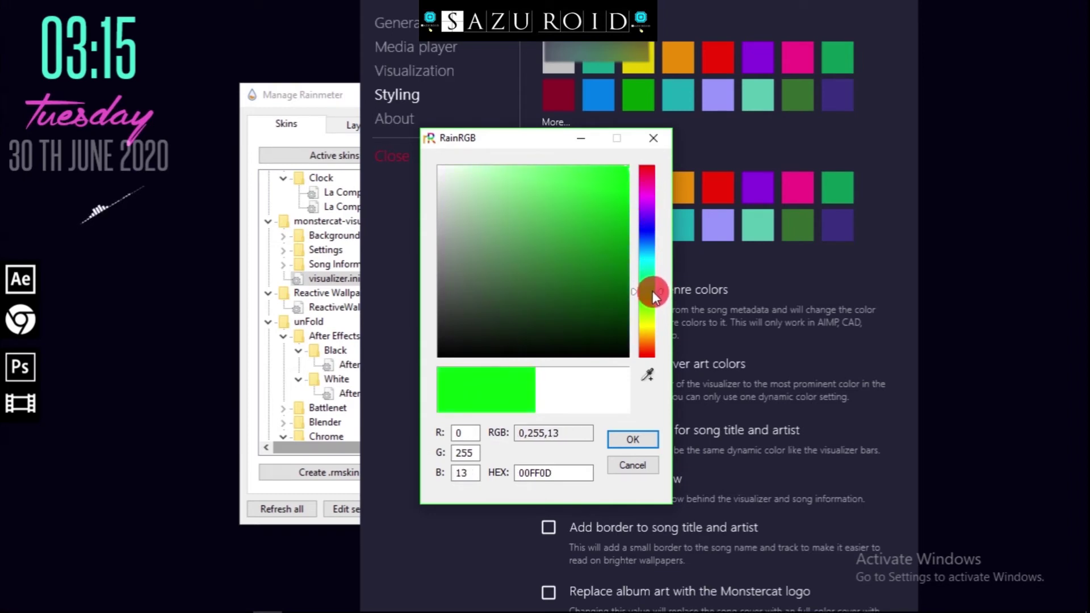
pyautogui.click(634, 440)
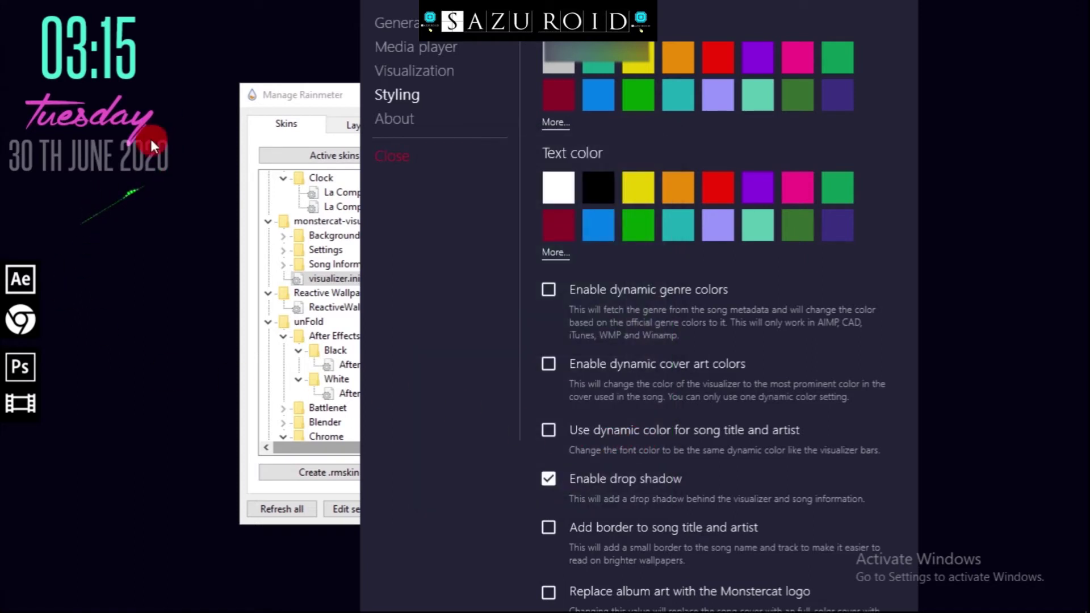
pyautogui.click(393, 166)
# Minimise Manage Rainmeter and move the green visualizer onto the visor of the right-hand helmet in the wallpaper
pyautogui.moveTo(690, 98); pyautogui.dragTo(798, 111)
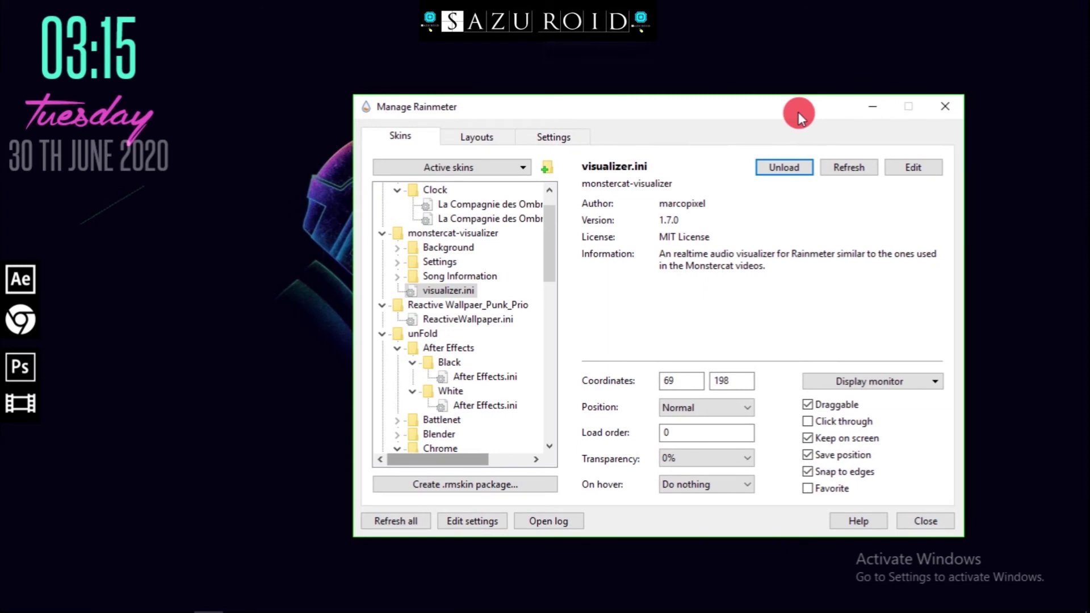
pyautogui.click(868, 106)
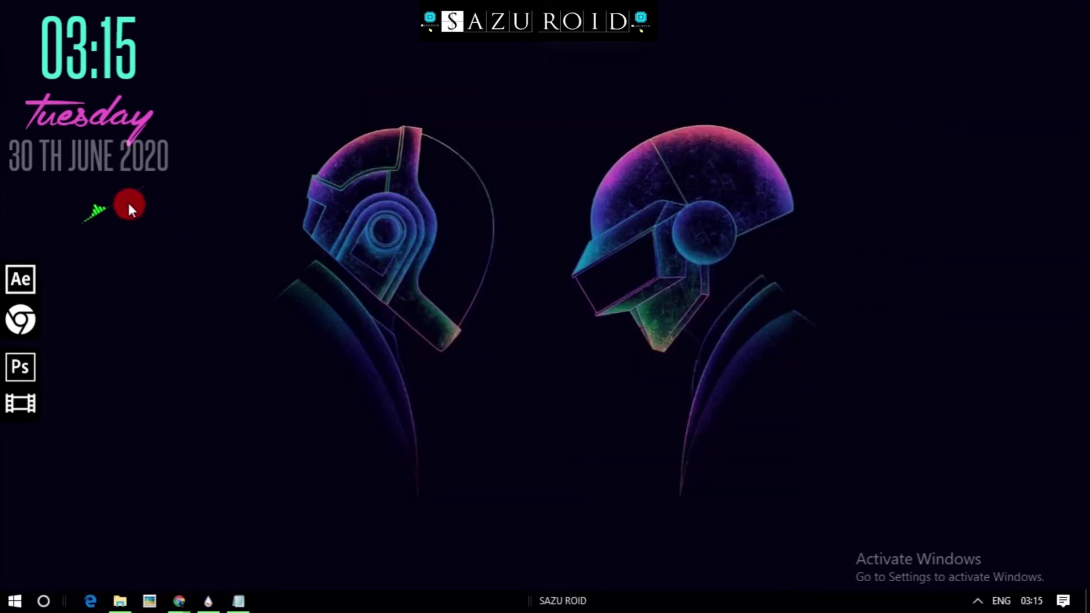
pyautogui.click(582, 277)
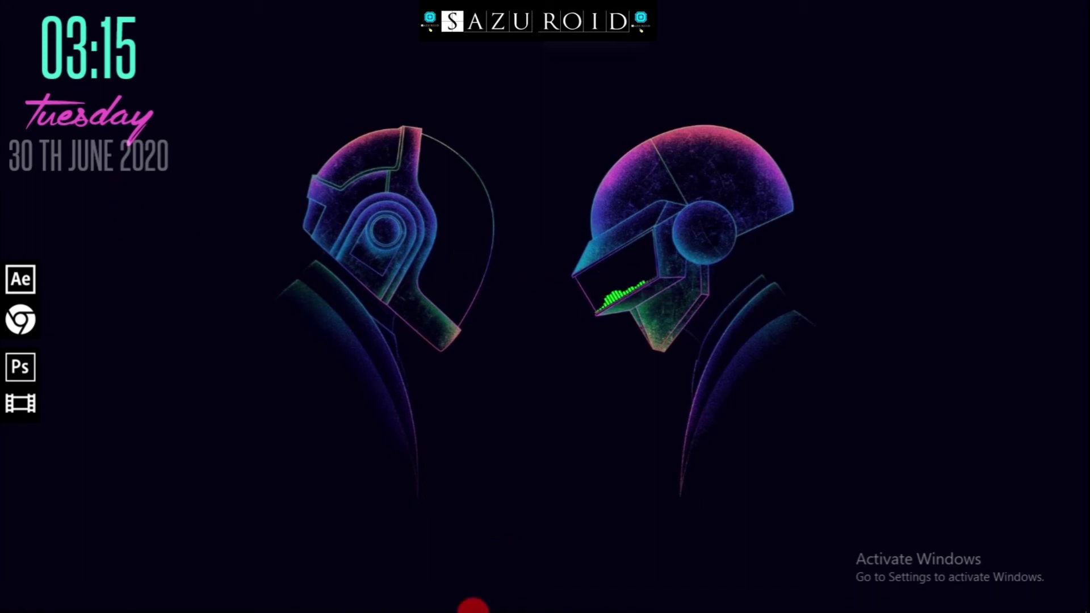
# Play the Different Heaven & EH!DE track from the Music folder, and minimise Groove Music and the folder window
pyautogui.moveTo(239, 607)
pyautogui.click(109, 602)
pyautogui.click(146, 298)
pyautogui.click(309, 340)
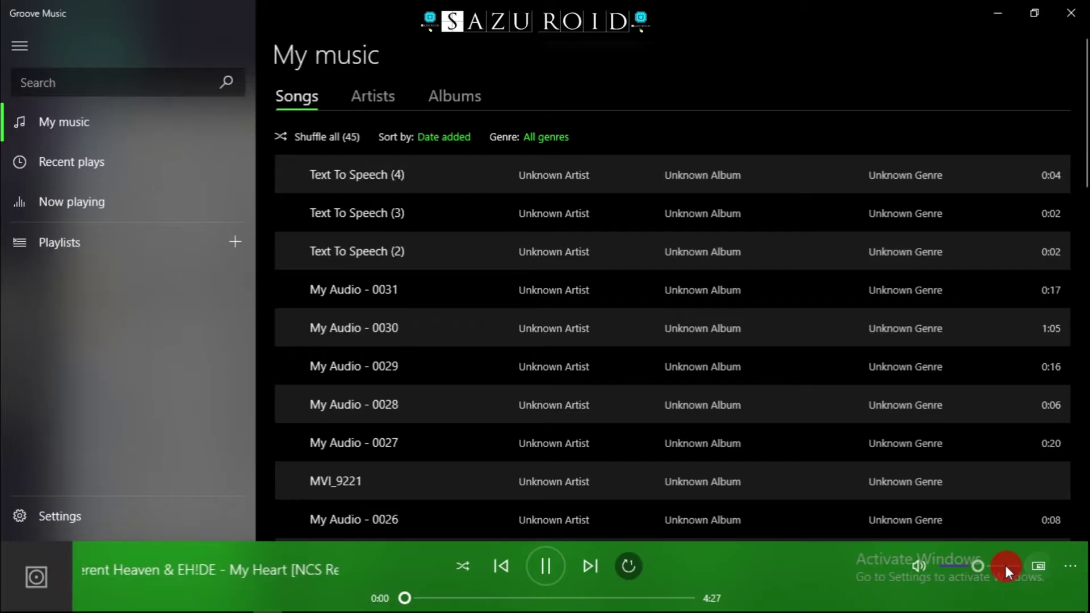
pyautogui.click(996, 13)
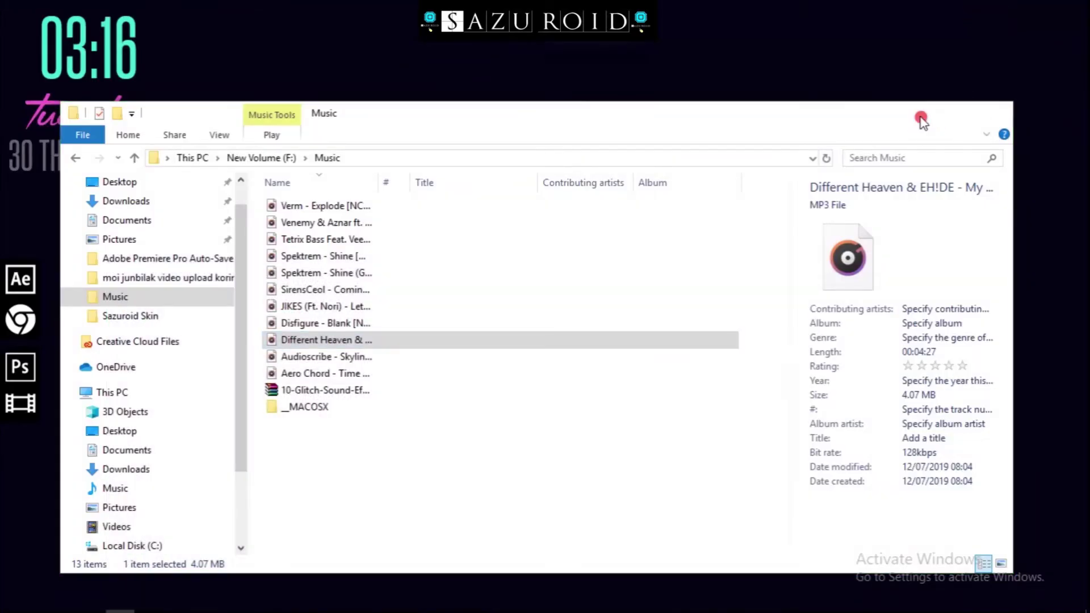
pyautogui.click(921, 115)
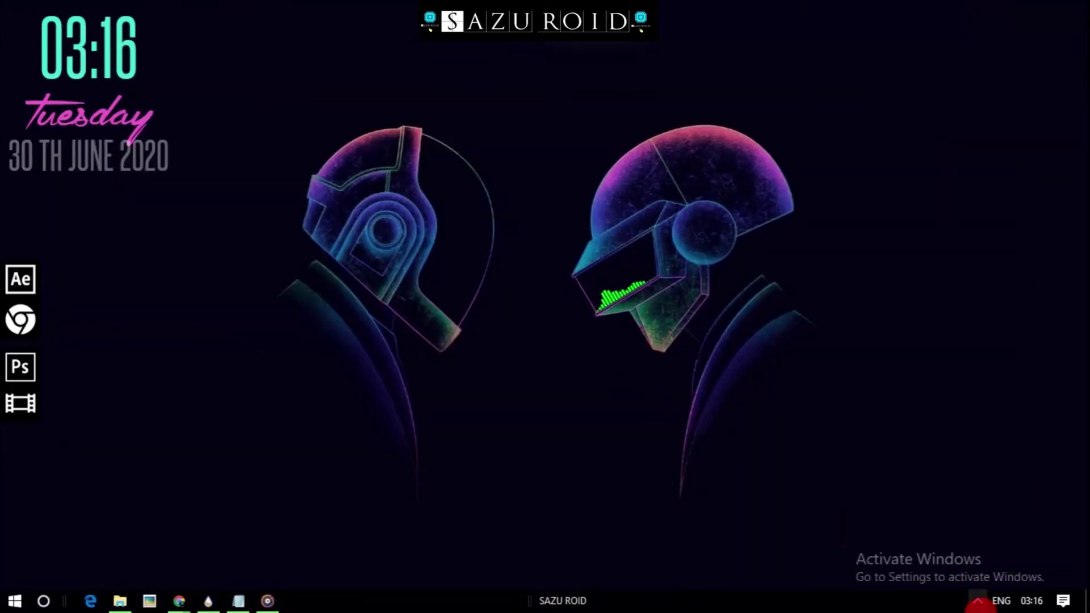
# Reopen the Monstercat visualizer's settings, set the visualizer scale to 0.21 and the song information scale to 0.45, and close them
pyautogui.rightClick(612, 294)
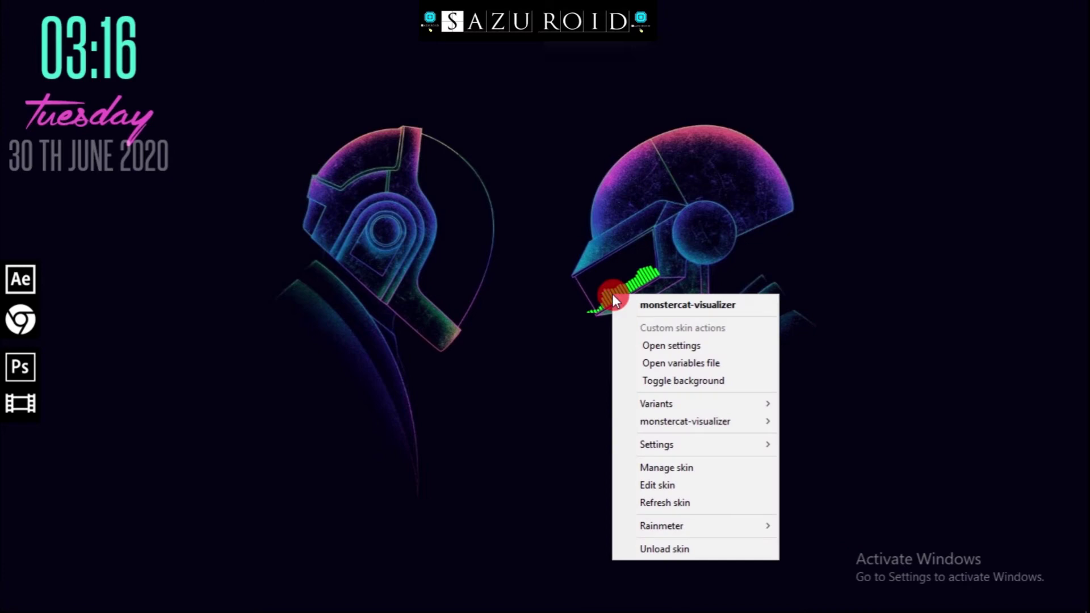
pyautogui.click(649, 345)
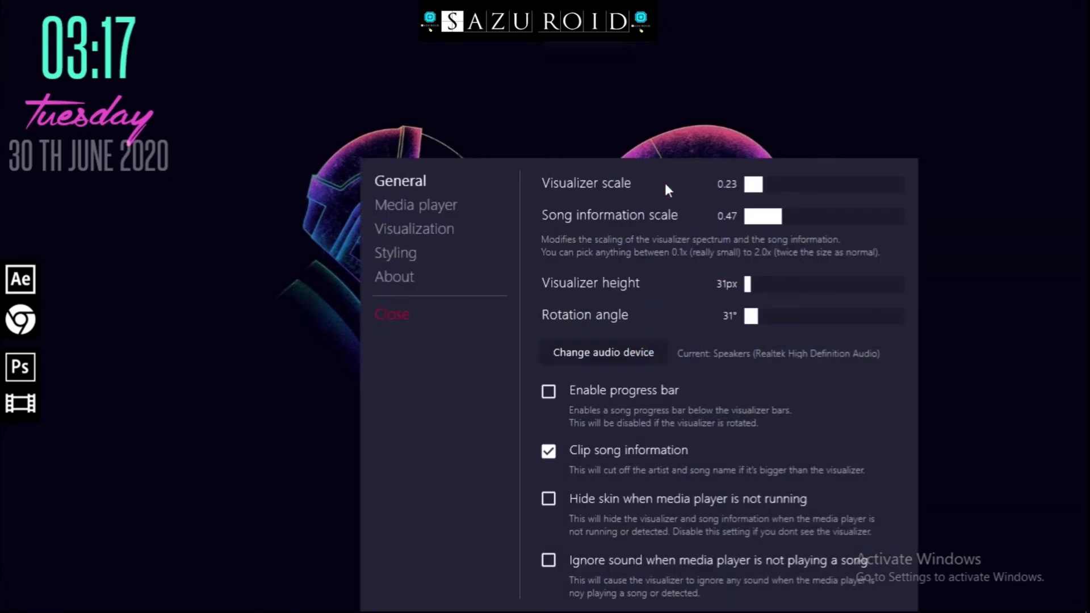
pyautogui.moveTo(666, 183); pyautogui.dragTo(281, 161)
pyautogui.moveTo(421, 202); pyautogui.dragTo(423, 203)
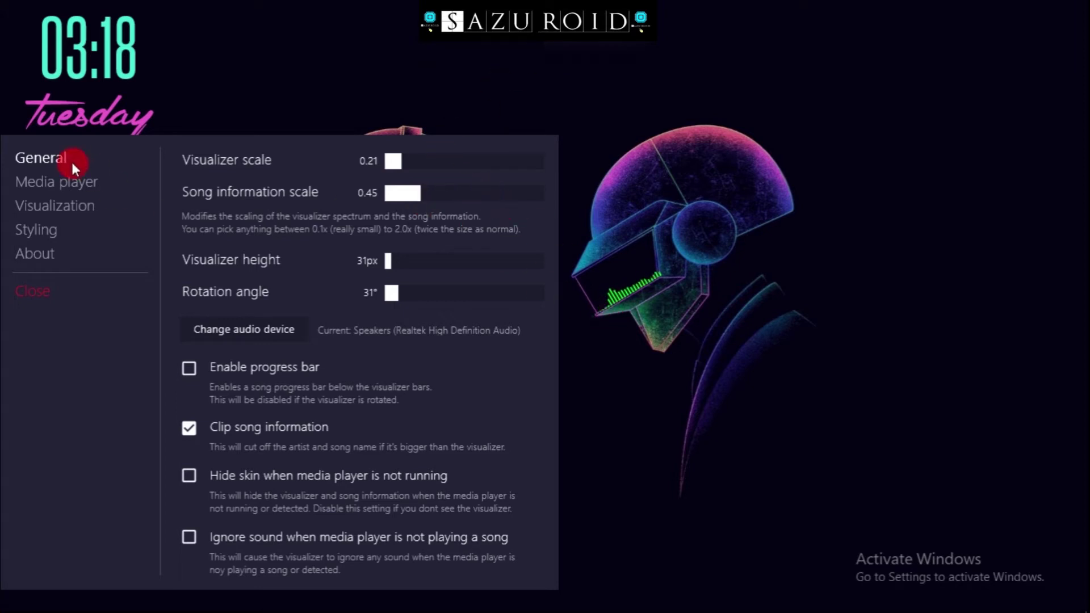
pyautogui.click(19, 304)
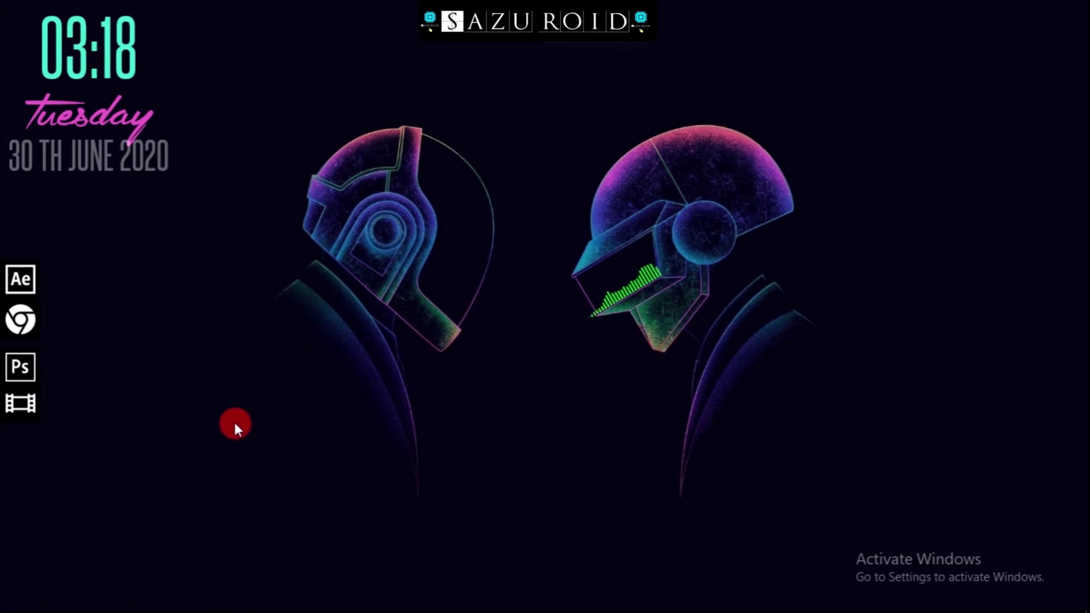
# Restore Manage Rainmeter and load BarExtrude.ini from the VisBubble skins
pyautogui.moveTo(272, 602)
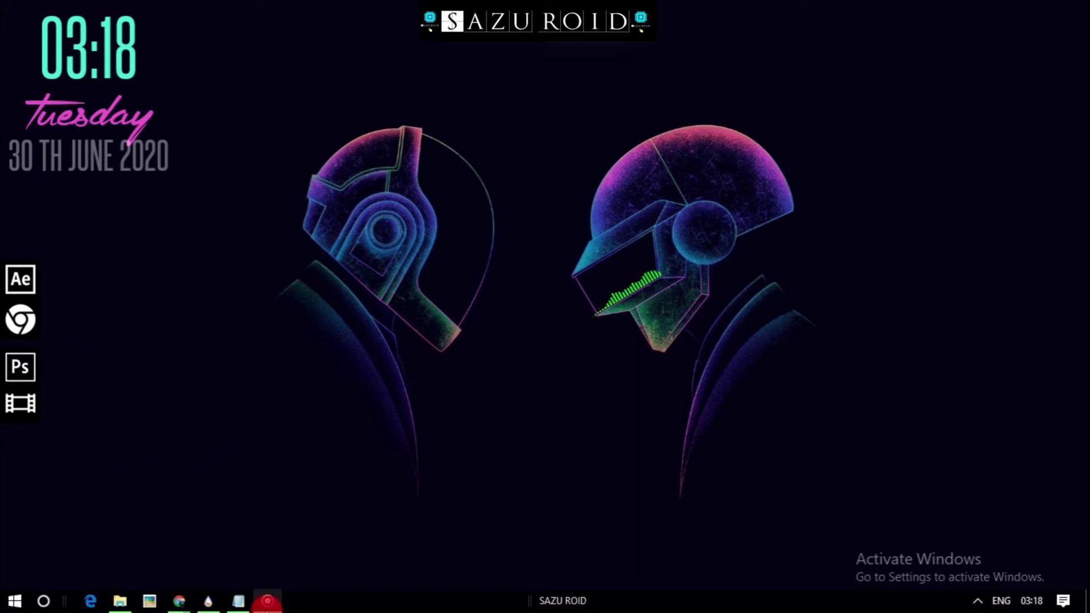
pyautogui.click(262, 568)
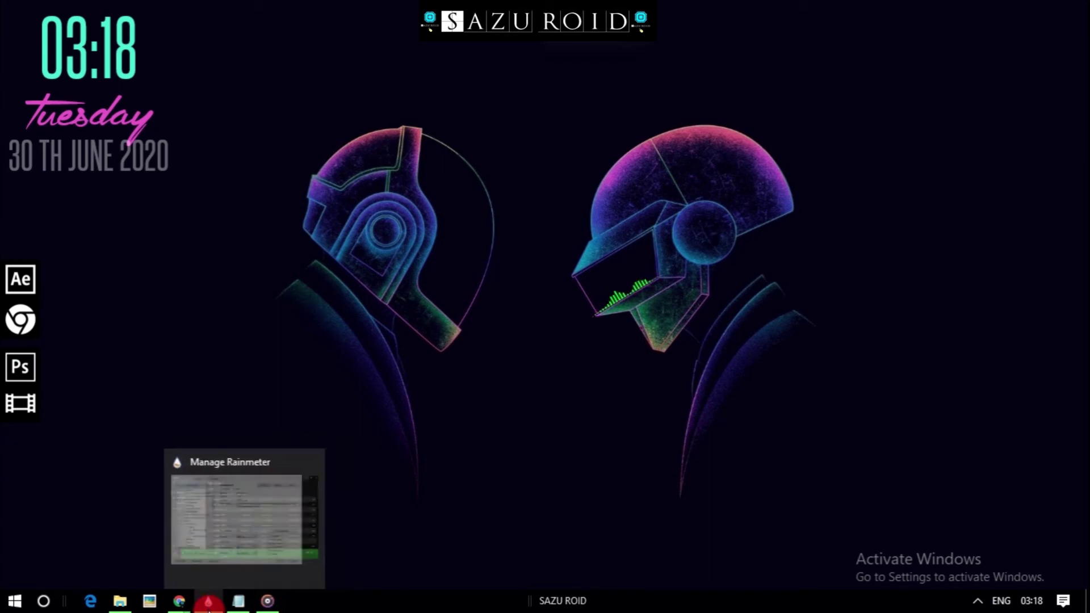
pyautogui.click(208, 601)
pyautogui.moveTo(546, 266); pyautogui.dragTo(580, 430)
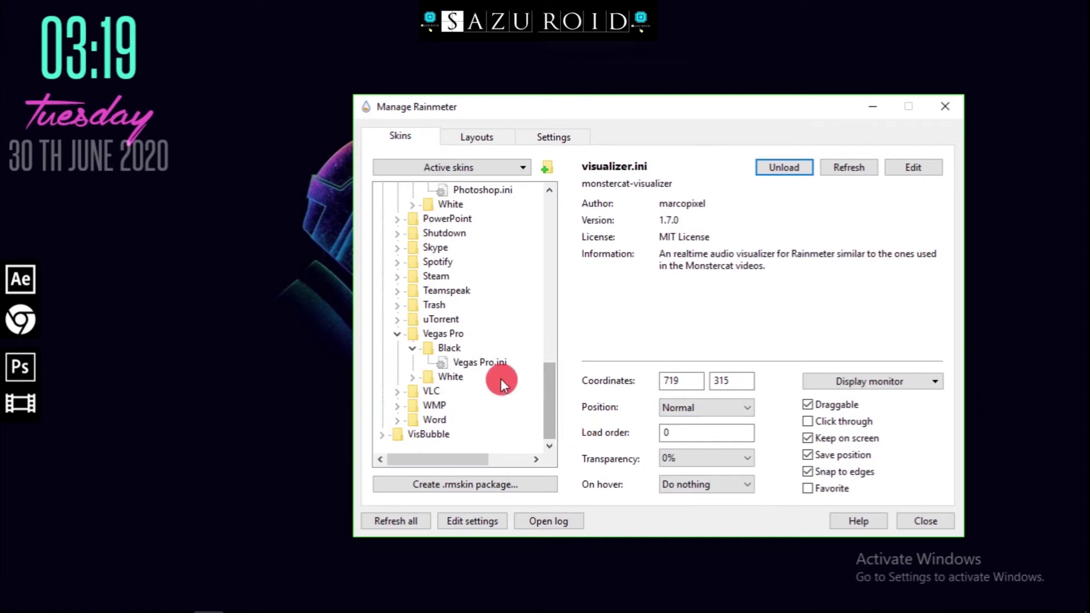
pyautogui.click(400, 338)
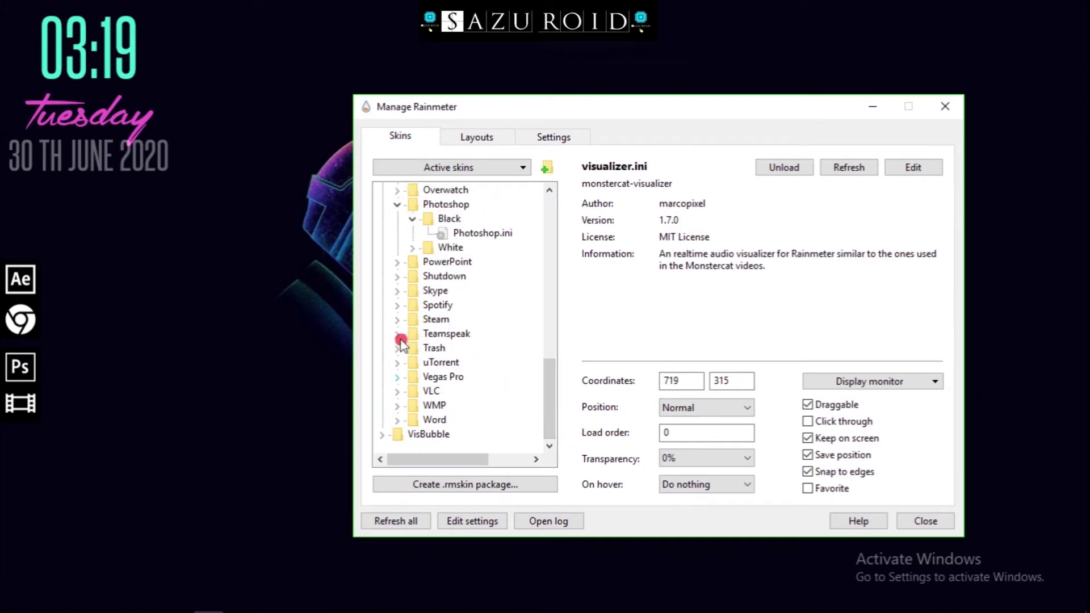
pyautogui.click(381, 434)
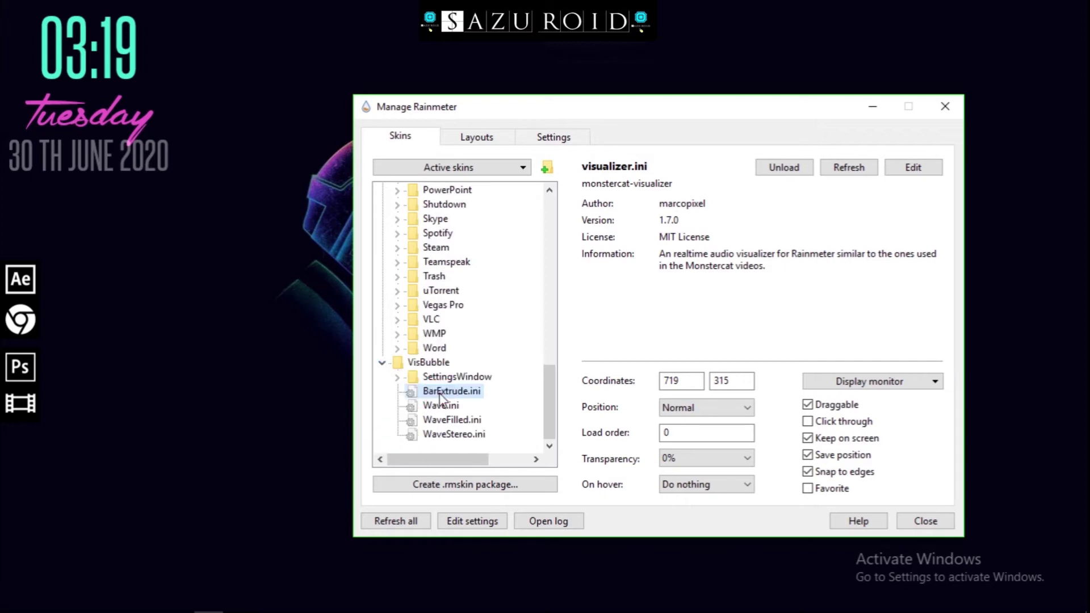
pyautogui.click(439, 392)
pyautogui.click(785, 168)
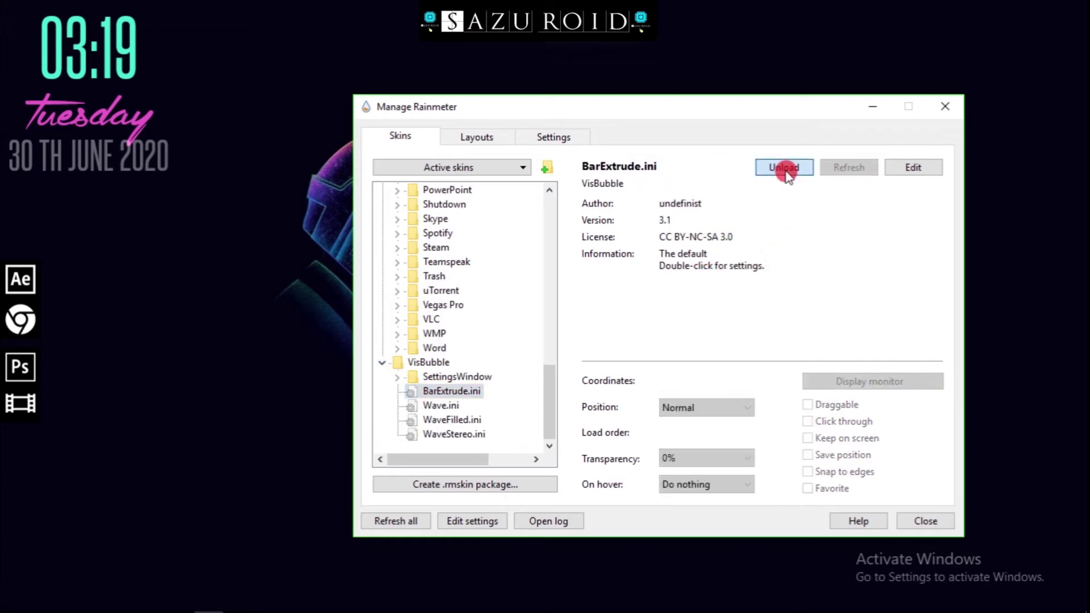
# Move the Manage Rainmeter window aside and set the BarExtrude visualizer's vertical coordinate to 70
pyautogui.moveTo(678, 103); pyautogui.dragTo(855, 98)
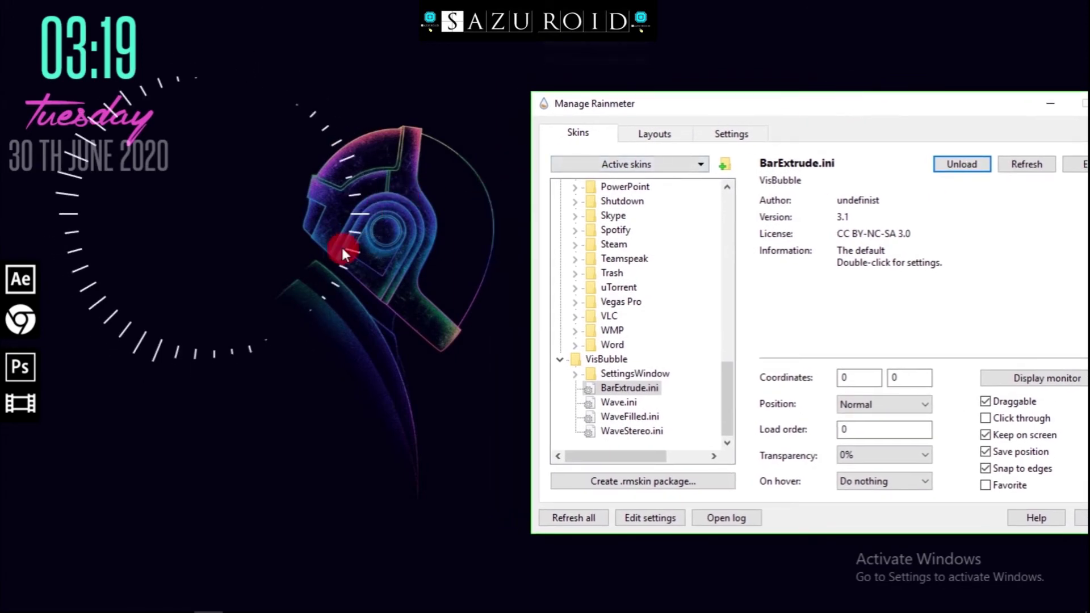
pyautogui.moveTo(335, 284); pyautogui.dragTo(291, 379)
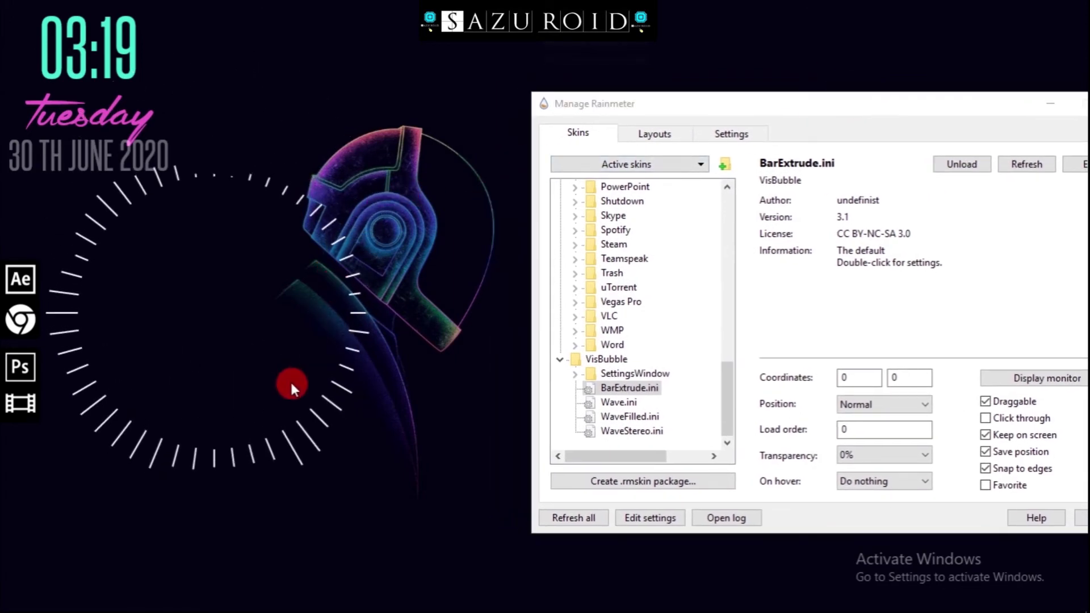
pyautogui.click(916, 379)
pyautogui.press('BackSpace')
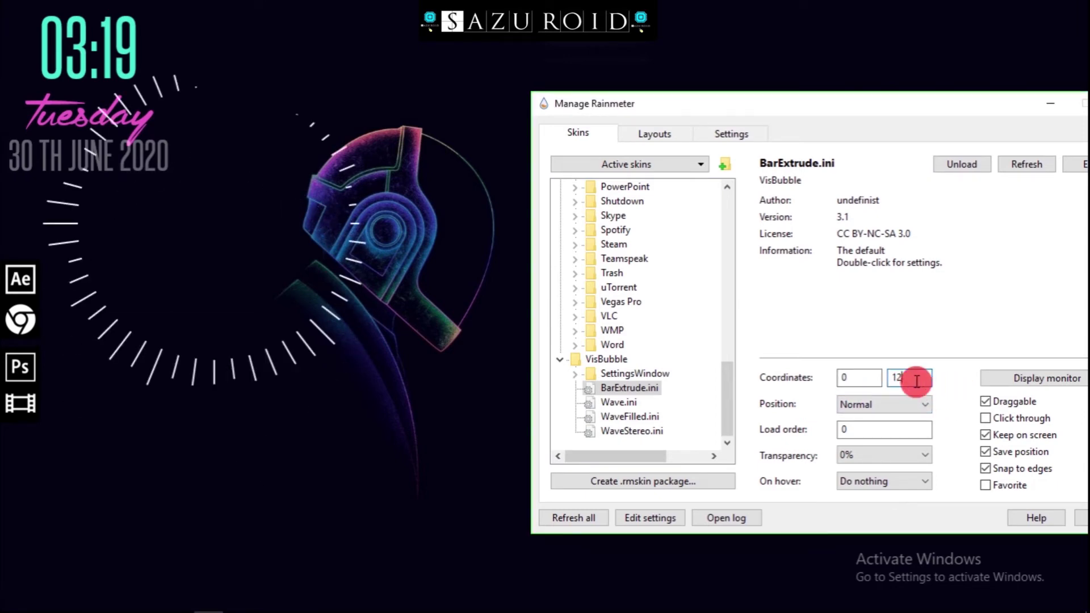
pyautogui.press('BackSpace')
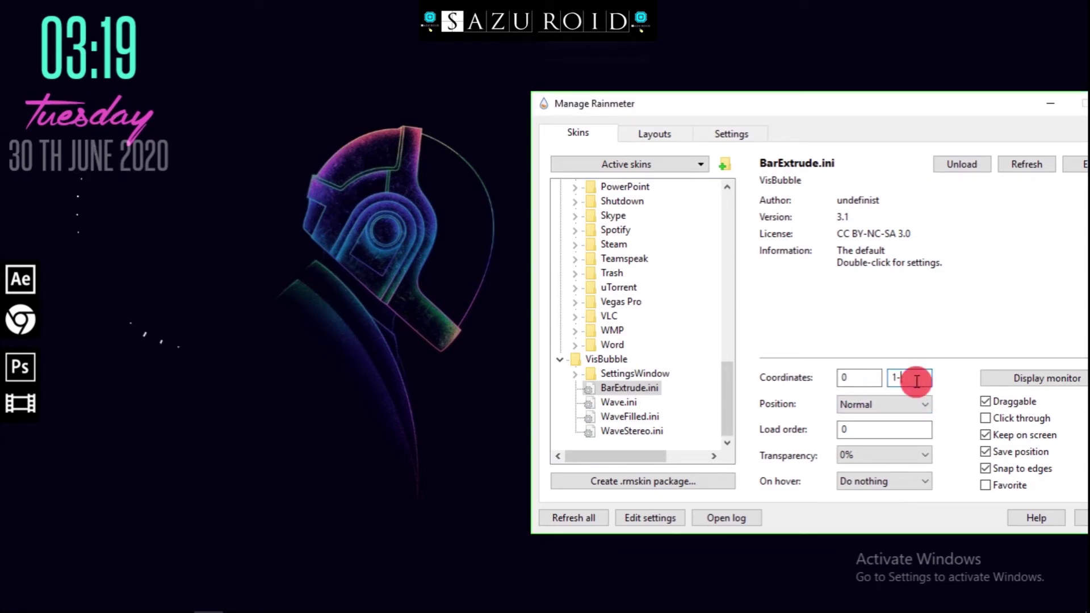
pyautogui.write('00')
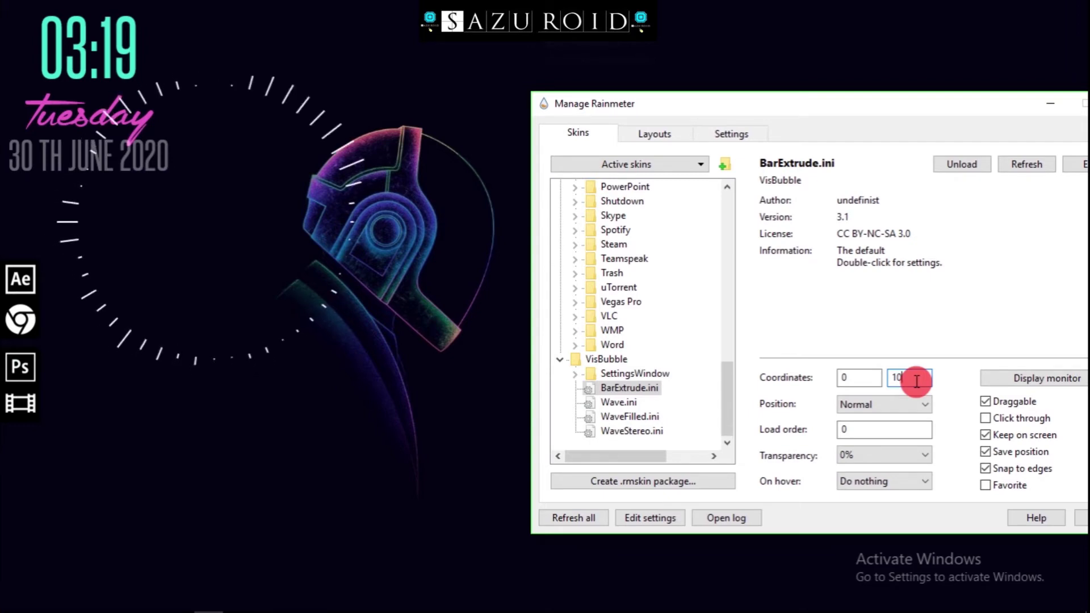
pyautogui.press('BackSpace')
pyautogui.press('BackSpace')
pyautogui.press('BackSpace')
pyautogui.write('70')
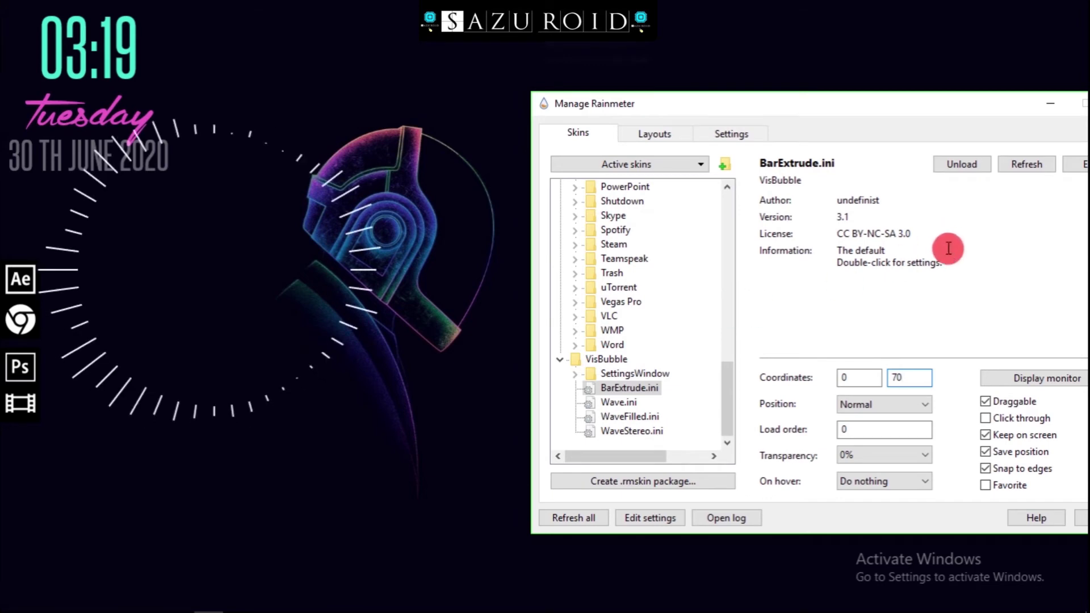
# Move the ring visualizer lower on the desktop, to about 31, 216, and reposition Manage Rainmeter so its whole window shows
pyautogui.click(296, 364)
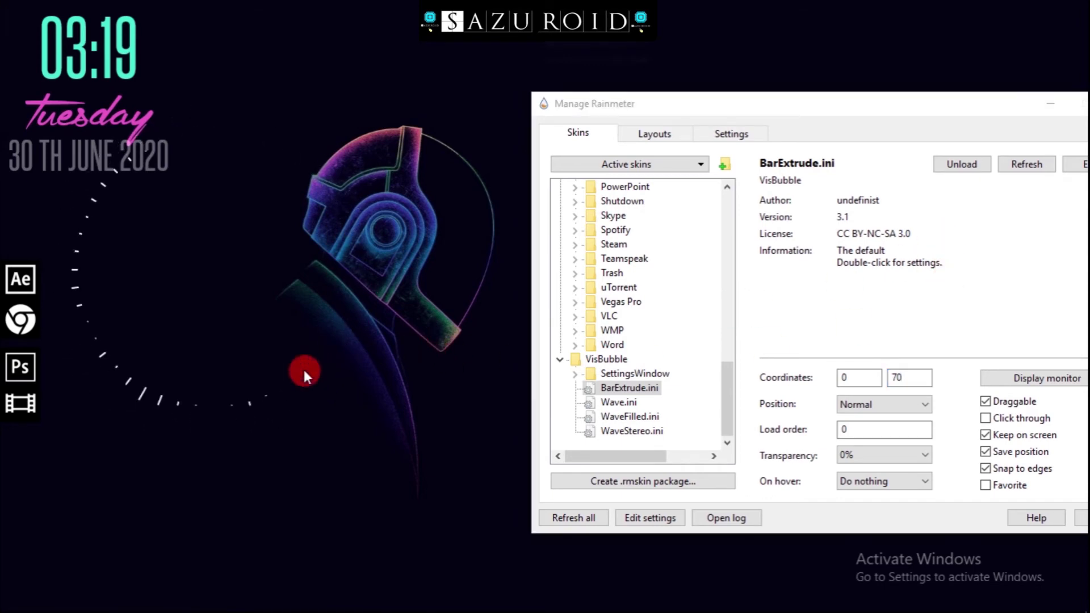
pyautogui.click(322, 442)
pyautogui.moveTo(322, 440); pyautogui.dragTo(328, 483)
pyautogui.moveTo(375, 601)
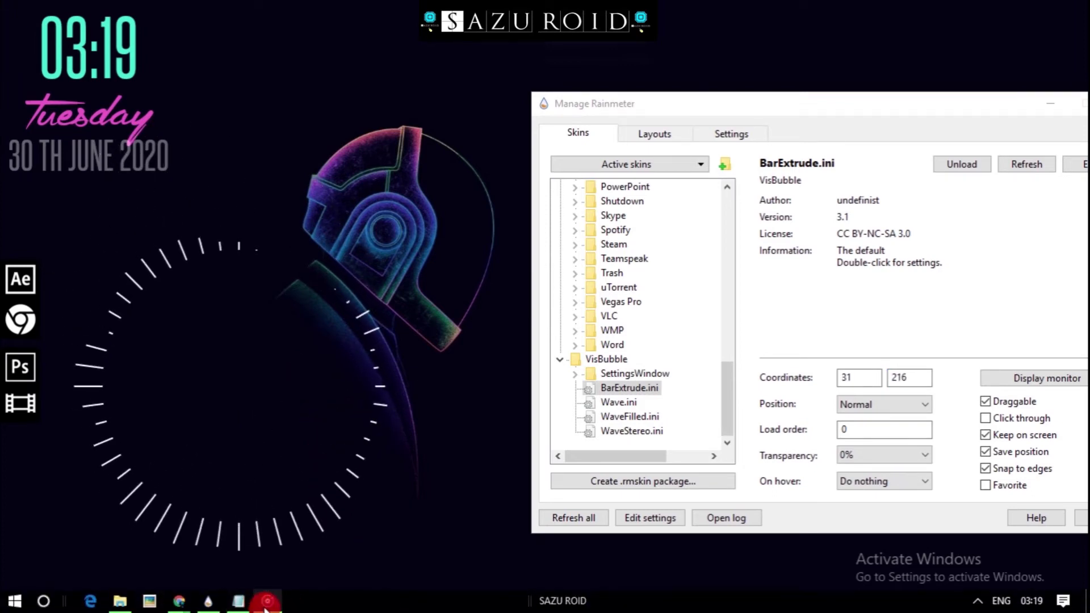
pyautogui.moveTo(268, 600)
pyautogui.click(267, 571)
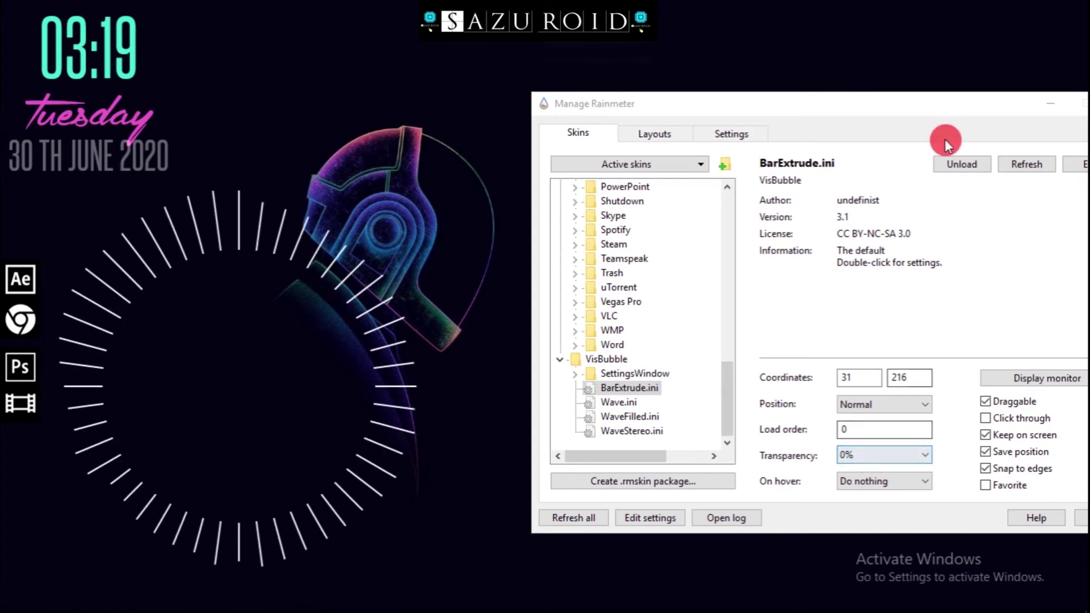
pyautogui.moveTo(938, 108); pyautogui.dragTo(527, 305)
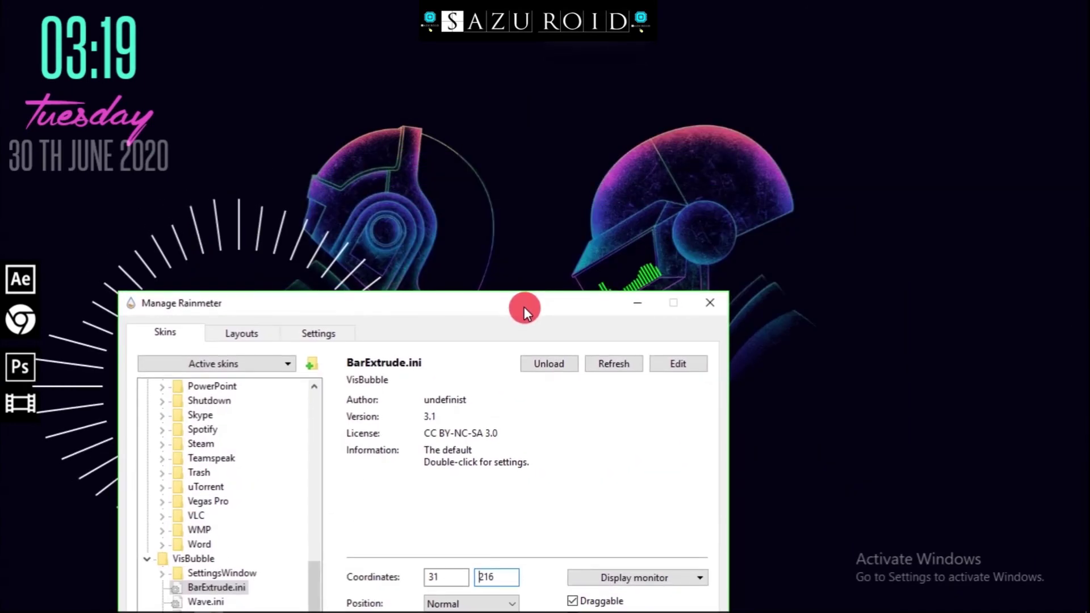
pyautogui.moveTo(529, 304); pyautogui.dragTo(888, 112)
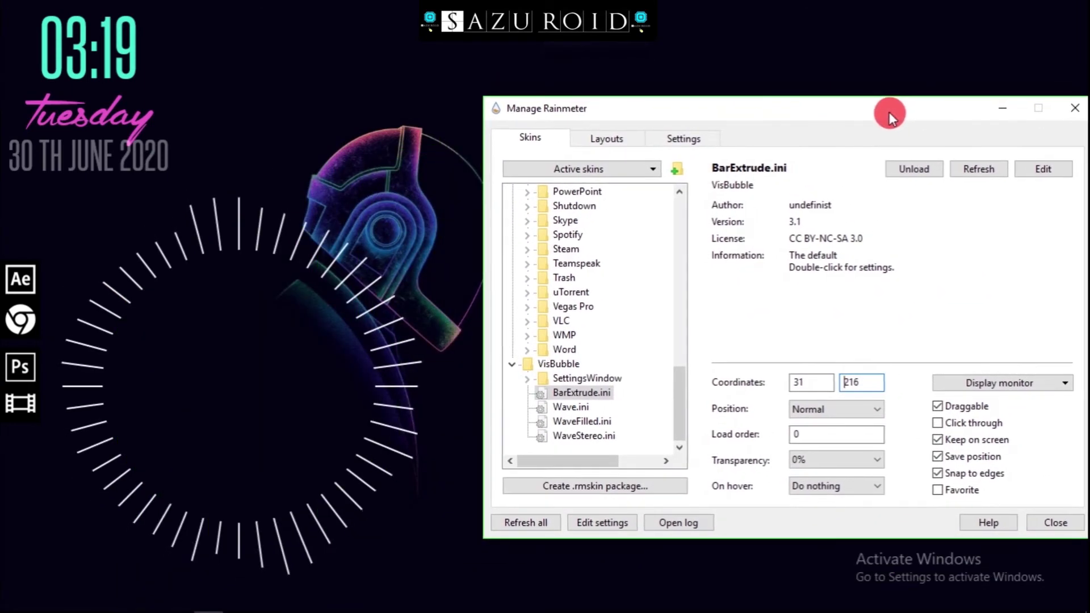
# Set the BarExtrude visualizer's horizontal coordinate to 50, and raise it to 60
pyautogui.click(812, 384)
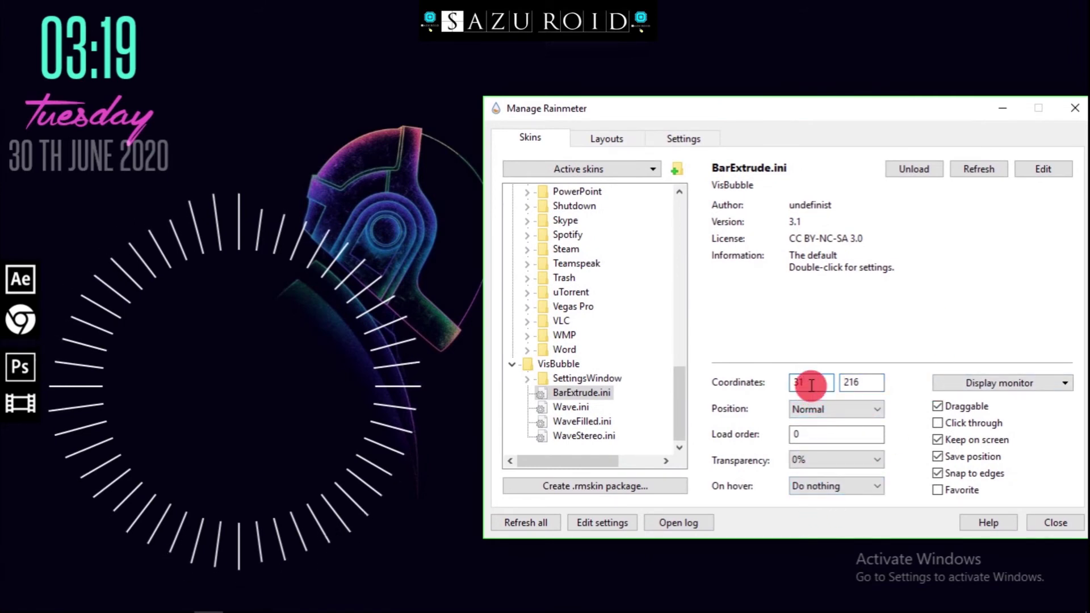
pyautogui.press('BackSpace')
pyautogui.press('BackSpace')
pyautogui.write('5')
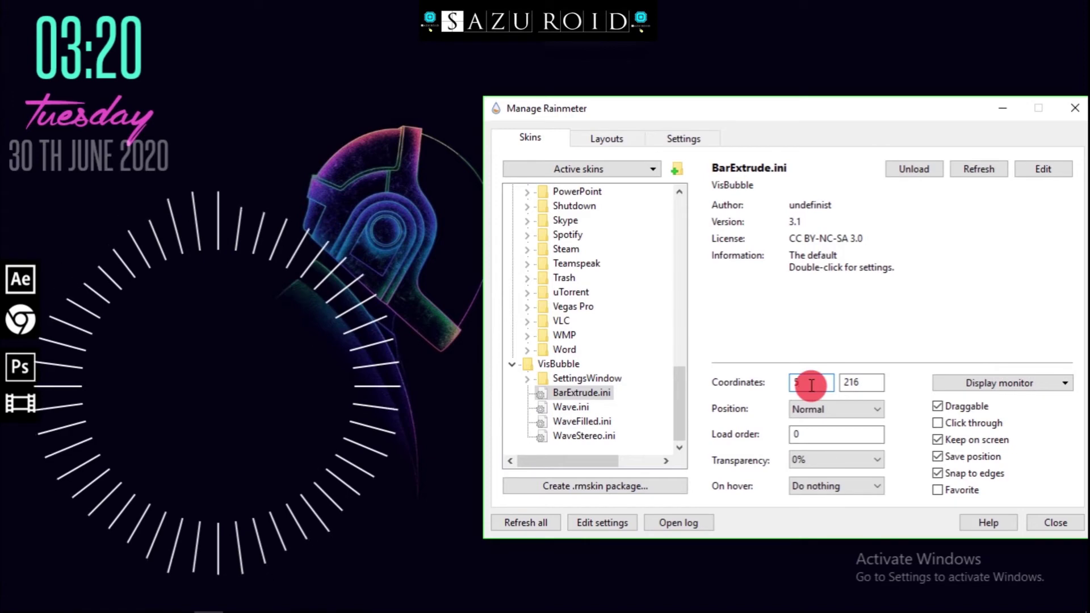
pyautogui.write('0')
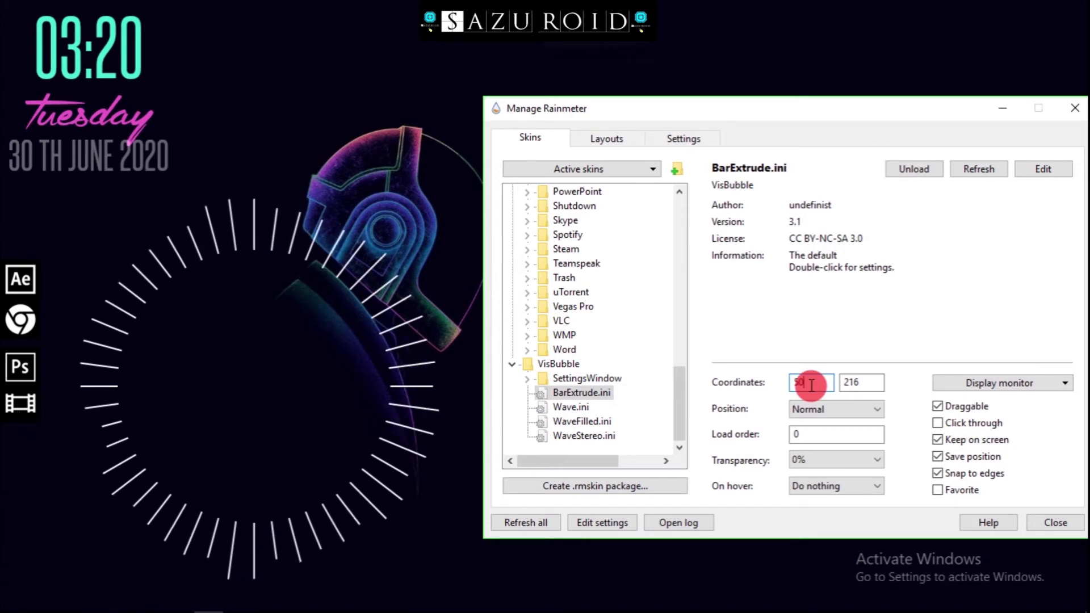
pyautogui.press('BackSpace')
pyautogui.write('60')
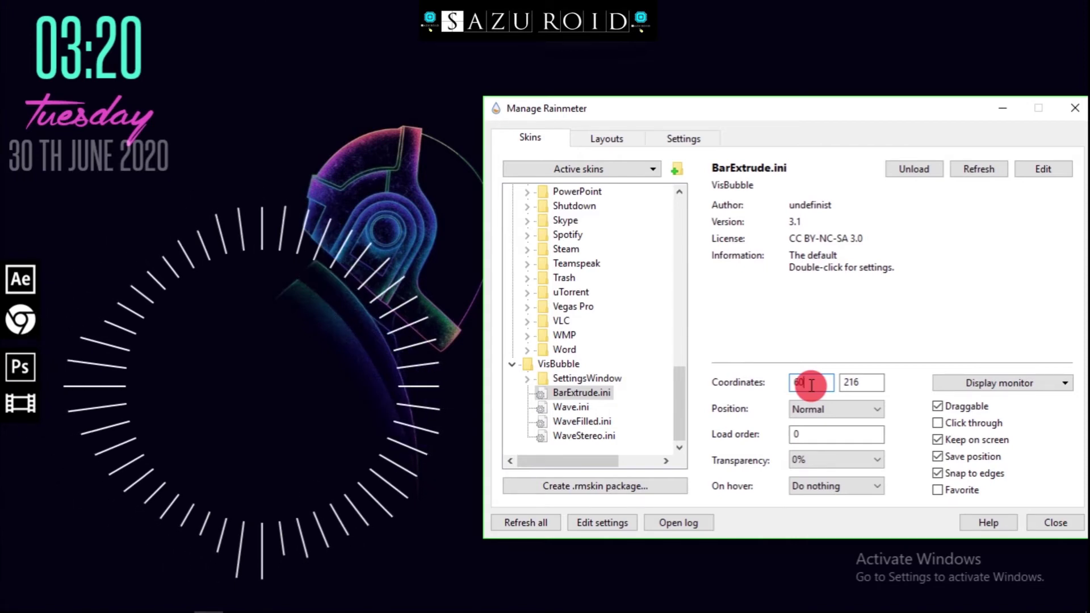
# Try 36 as the BarExtrude visualizer's vertical coordinate, and set it to 232
pyautogui.click(877, 384)
pyautogui.press('BackSpace')
pyautogui.press('BackSpace')
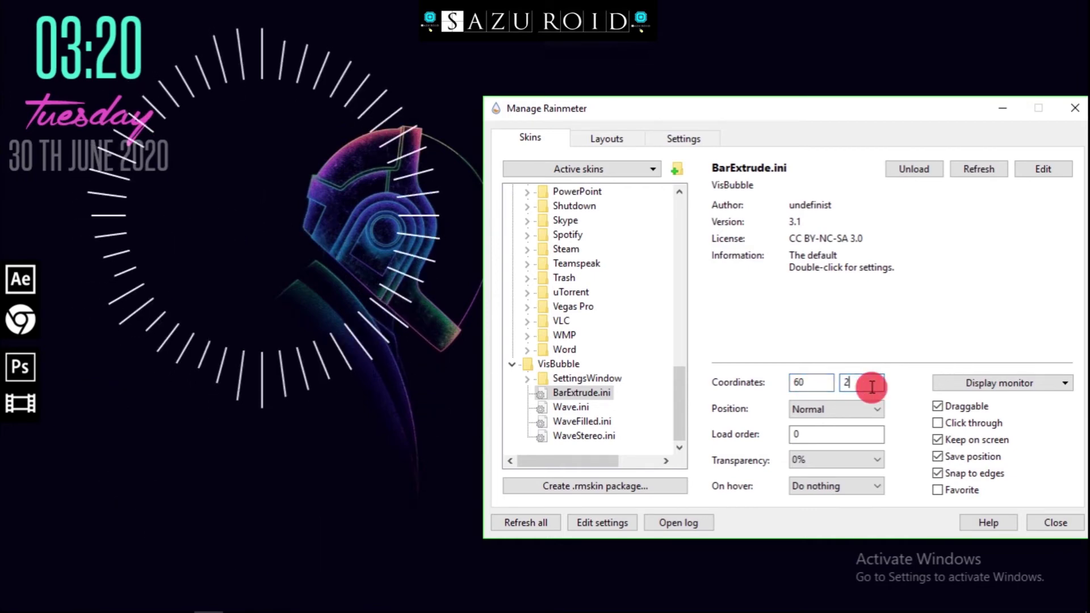
pyautogui.press('BackSpace')
pyautogui.write('36')
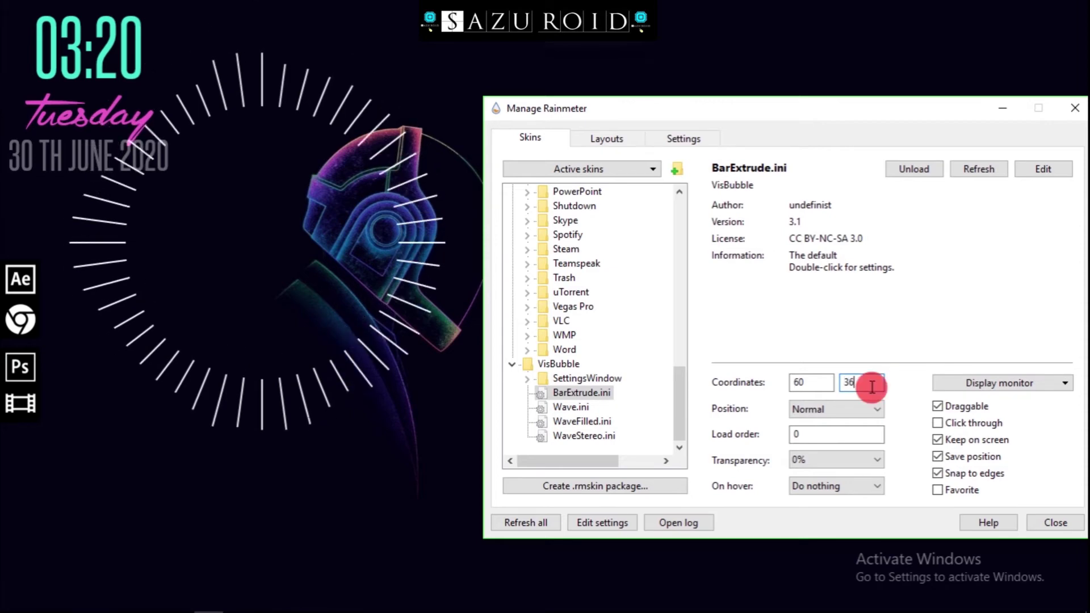
pyautogui.press('BackSpace')
pyautogui.write('232')
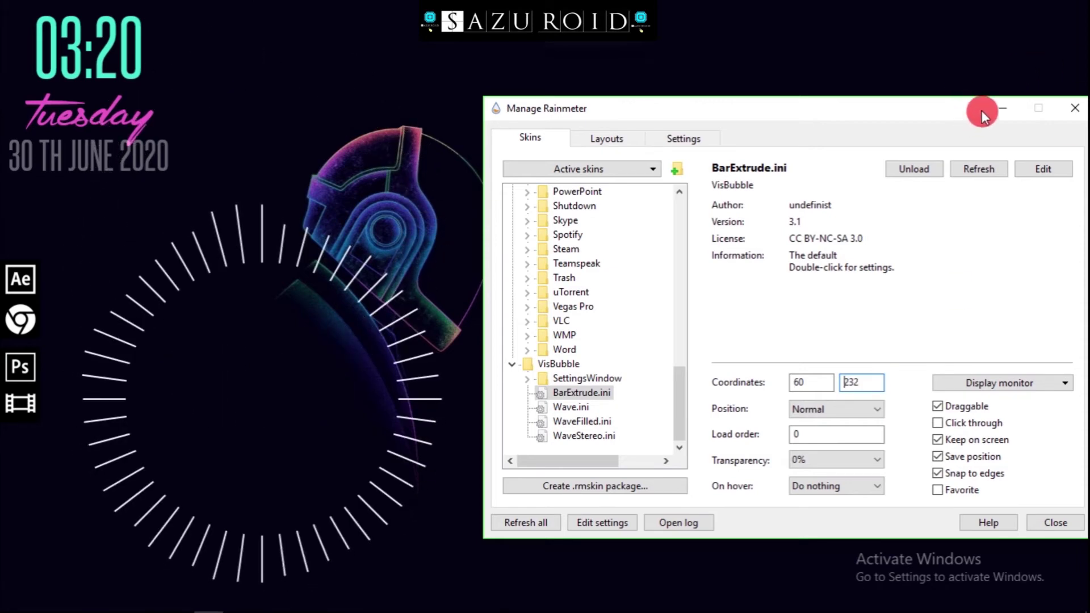
# Minimise Manage Rainmeter, move the ring visualizer to the rear of the right-hand helmet, and open its VisBubble settings
pyautogui.click(1000, 109)
pyautogui.moveTo(393, 482); pyautogui.dragTo(1031, 260)
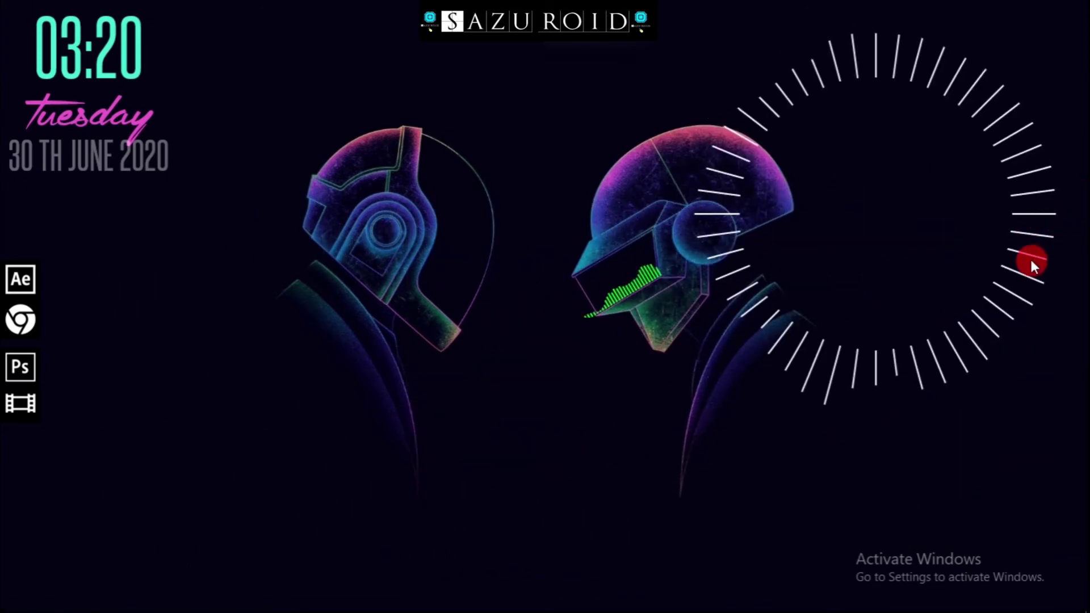
pyautogui.rightClick(1043, 216)
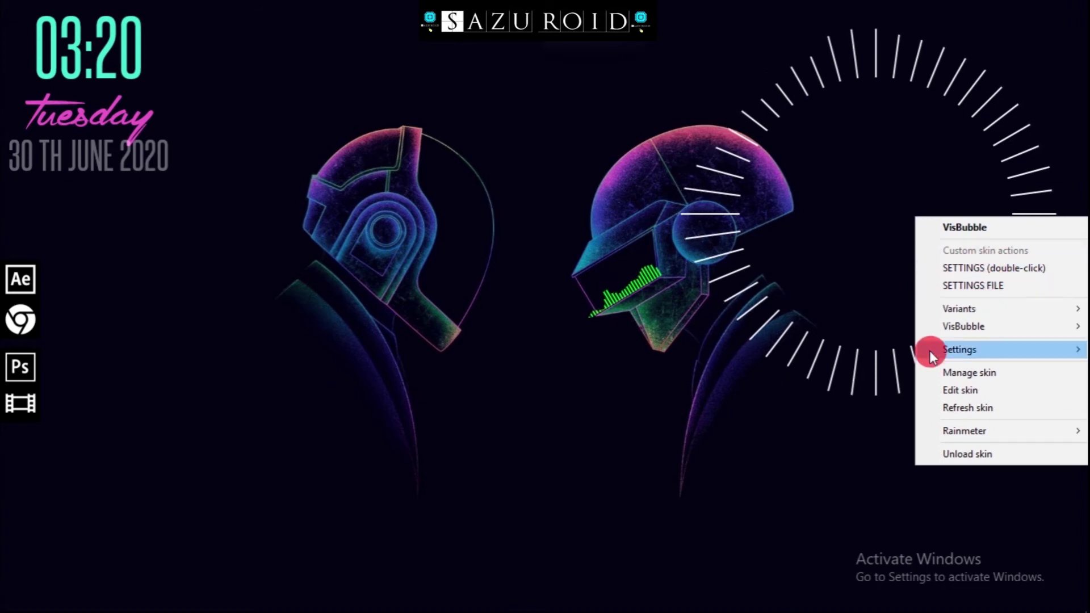
pyautogui.click(976, 269)
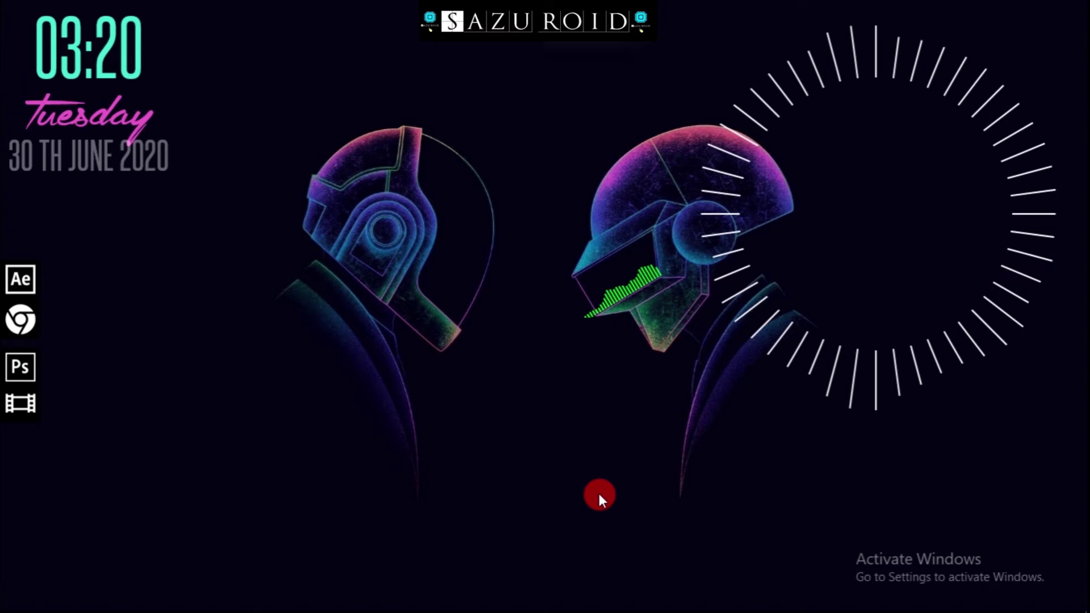
pyautogui.click(483, 604)
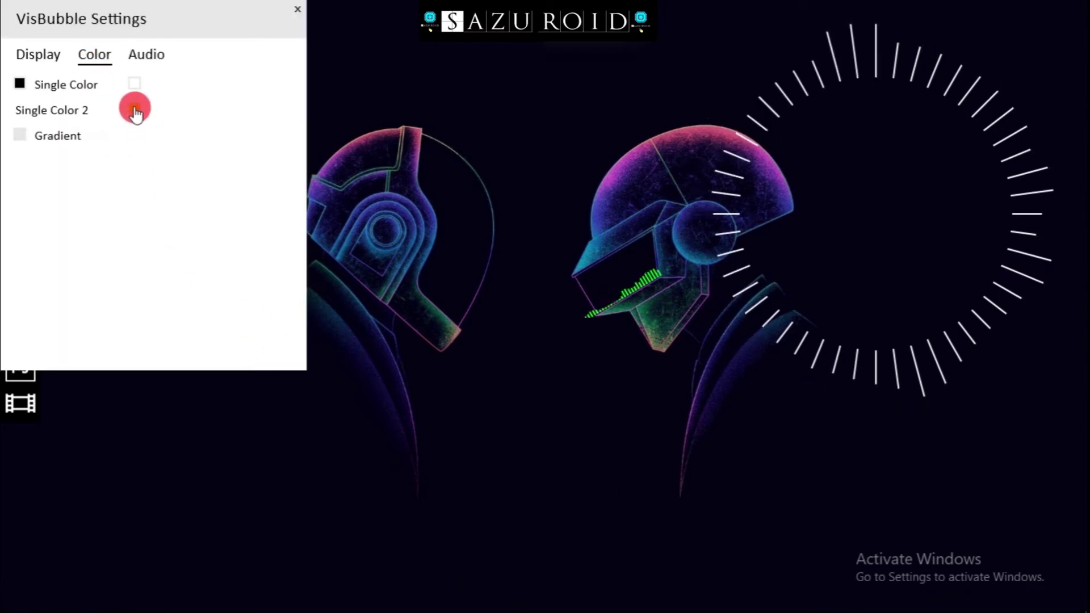
# Try to pick a different shade for Single Color 2 in the VisBubble colour settings
pyautogui.click(135, 111)
pyautogui.moveTo(184, 153); pyautogui.dragTo(127, 107)
pyautogui.click(199, 85)
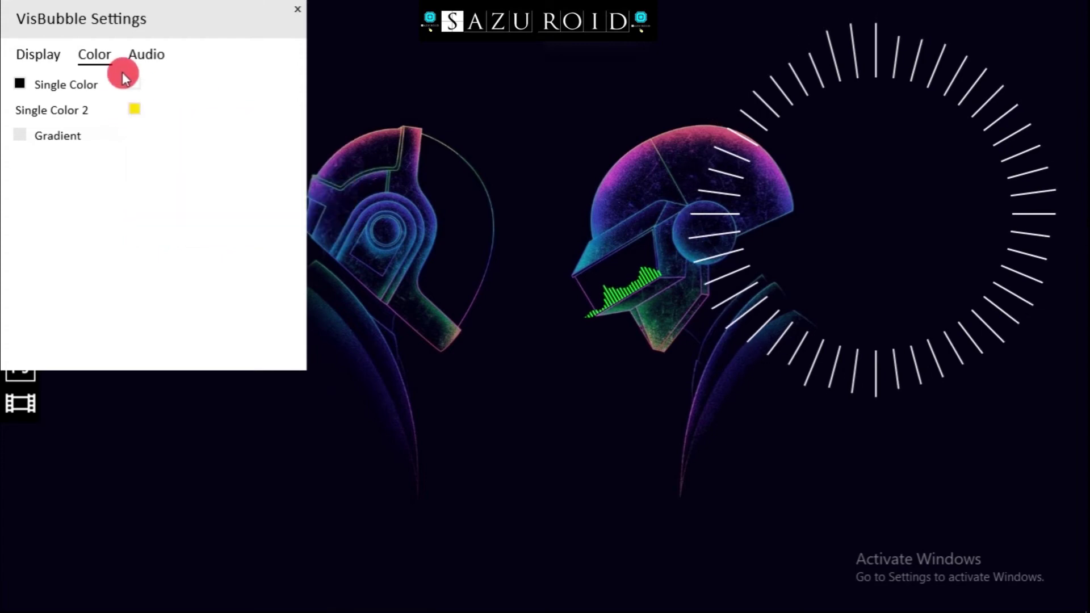
# Set the visualizer's audio decay time to 329 and its attack time to 217
pyautogui.click(134, 63)
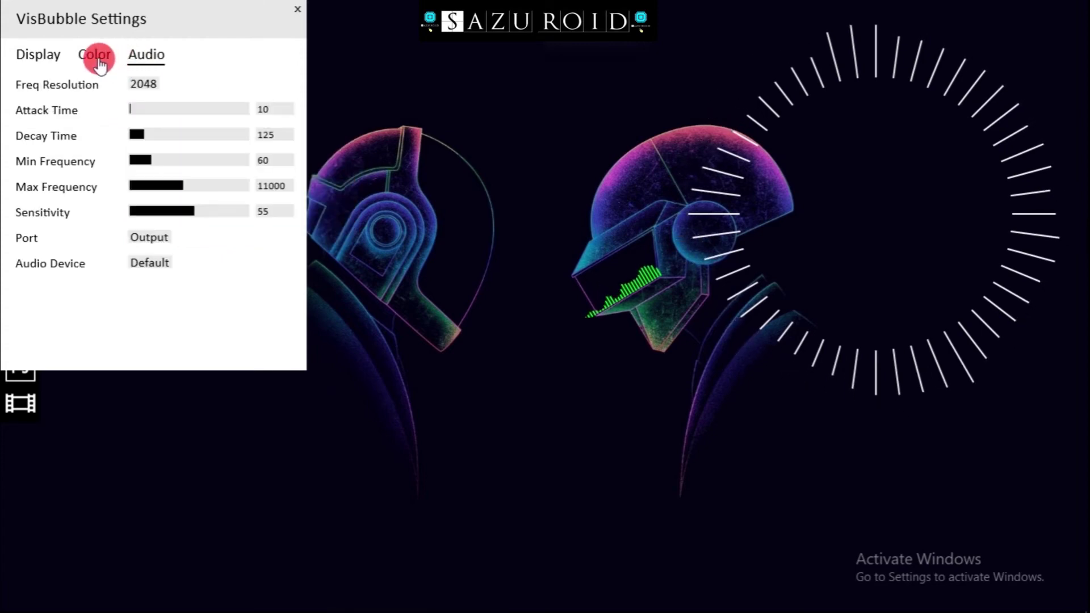
pyautogui.moveTo(150, 135); pyautogui.dragTo(169, 138)
pyautogui.click(195, 142)
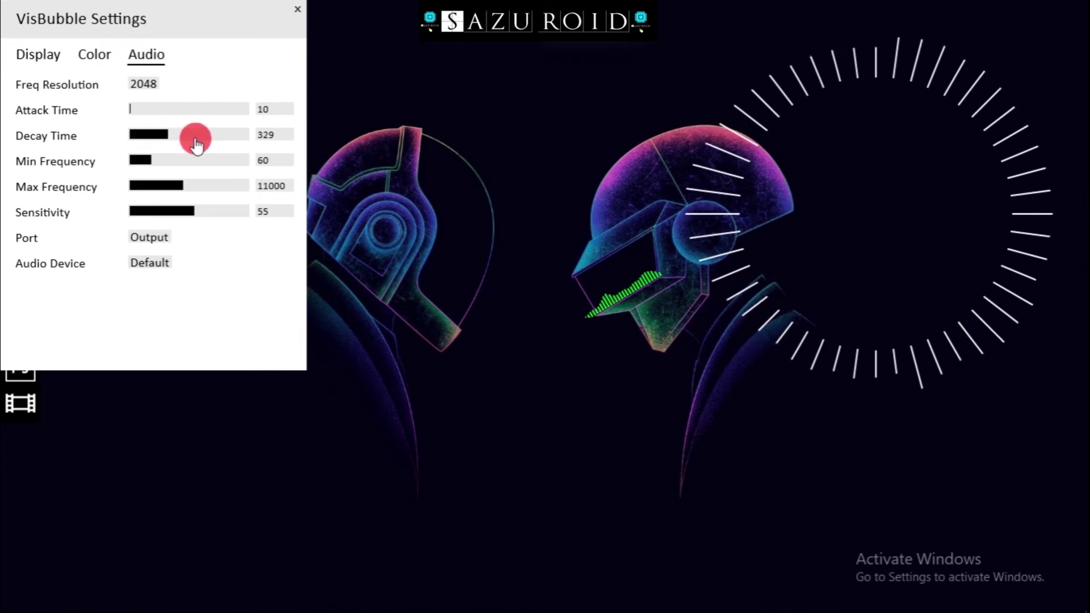
pyautogui.click(154, 110)
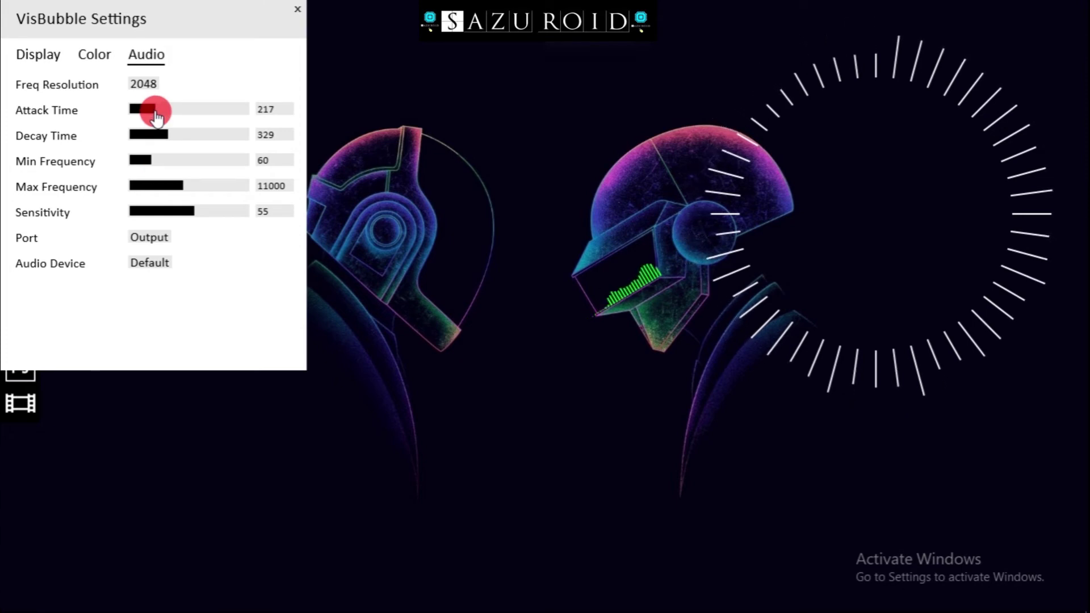
# Try to recolour the ring visualizer's Single Color with red and yellow shades from its colour picker
pyautogui.click(80, 63)
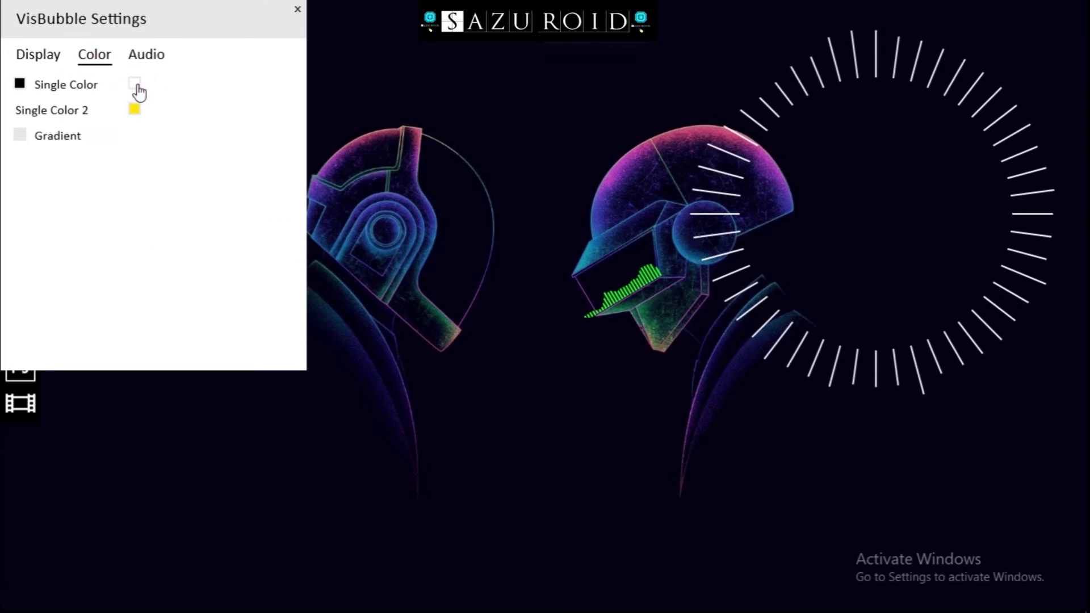
pyautogui.click(136, 84)
pyautogui.click(177, 153)
pyautogui.click(141, 109)
pyautogui.click(132, 105)
pyautogui.click(93, 220)
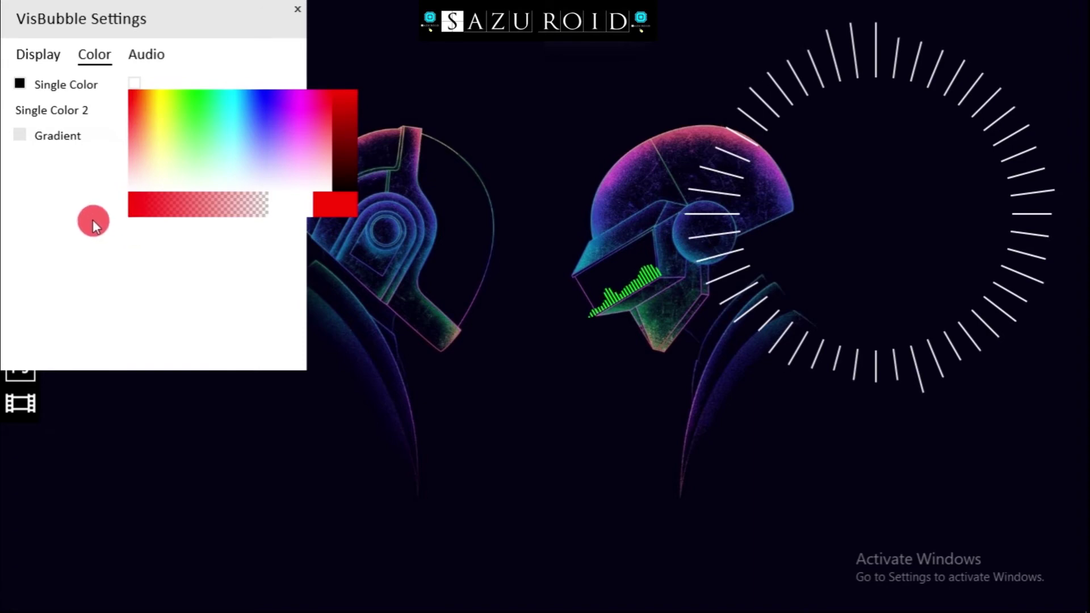
pyautogui.click(135, 84)
pyautogui.click(341, 135)
pyautogui.click(156, 112)
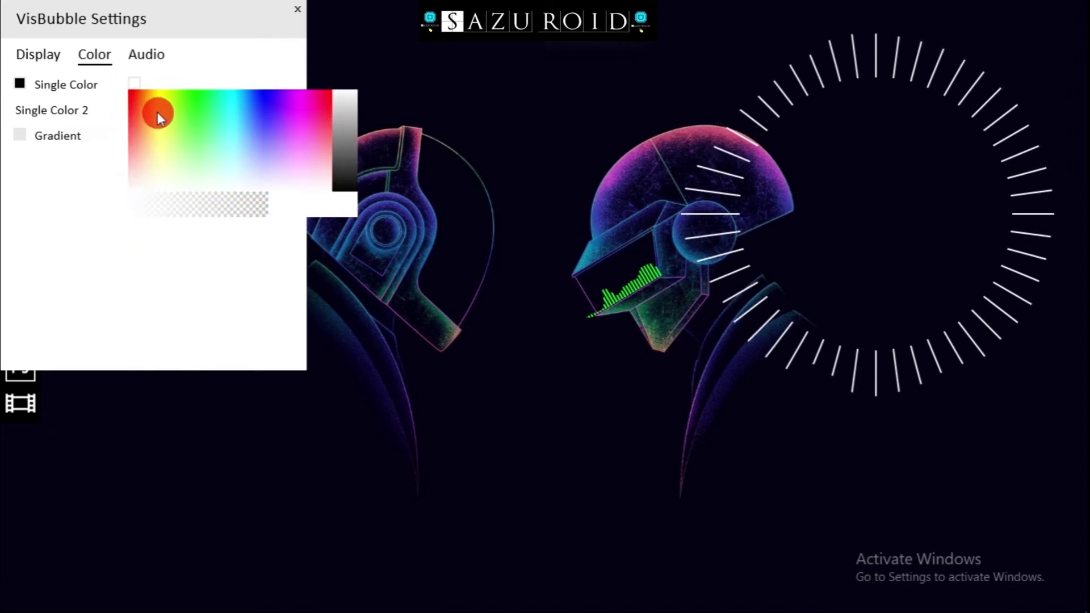
pyautogui.click(131, 93)
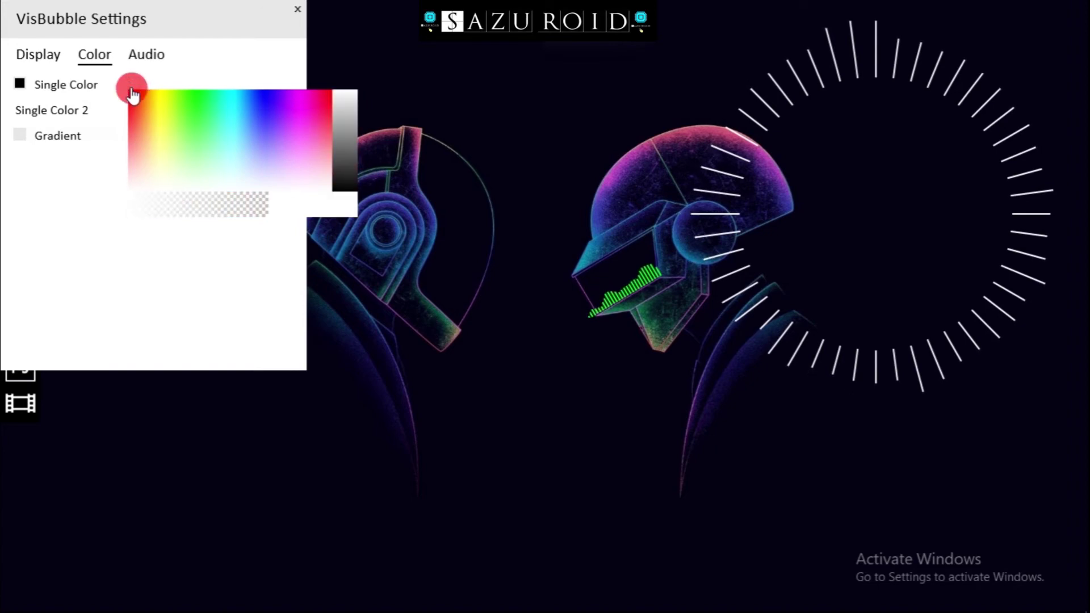
pyautogui.click(21, 84)
pyautogui.click(119, 111)
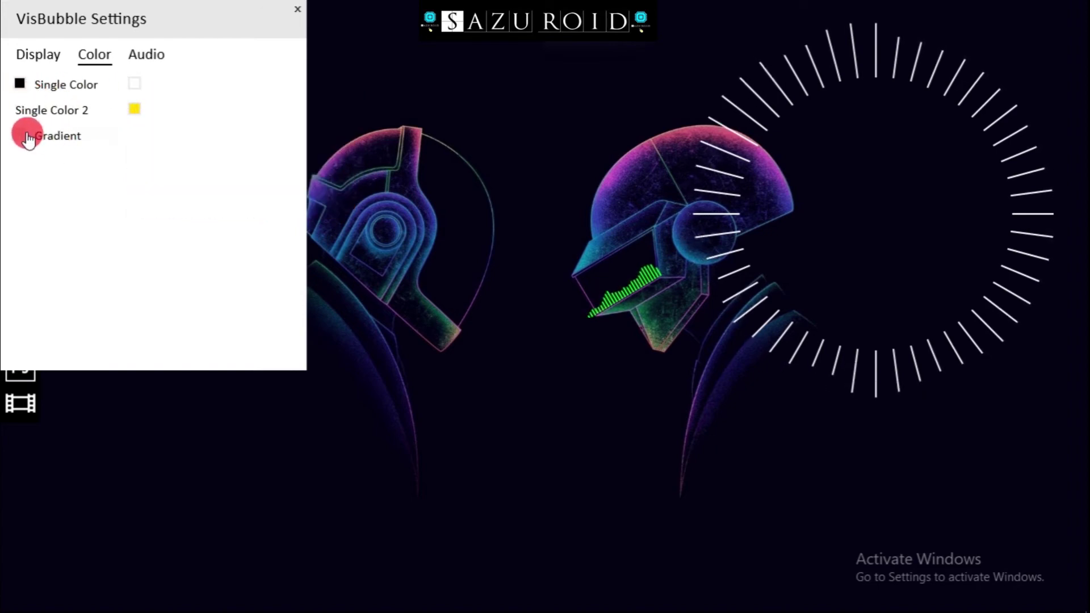
pyautogui.click(20, 82)
pyautogui.click(33, 55)
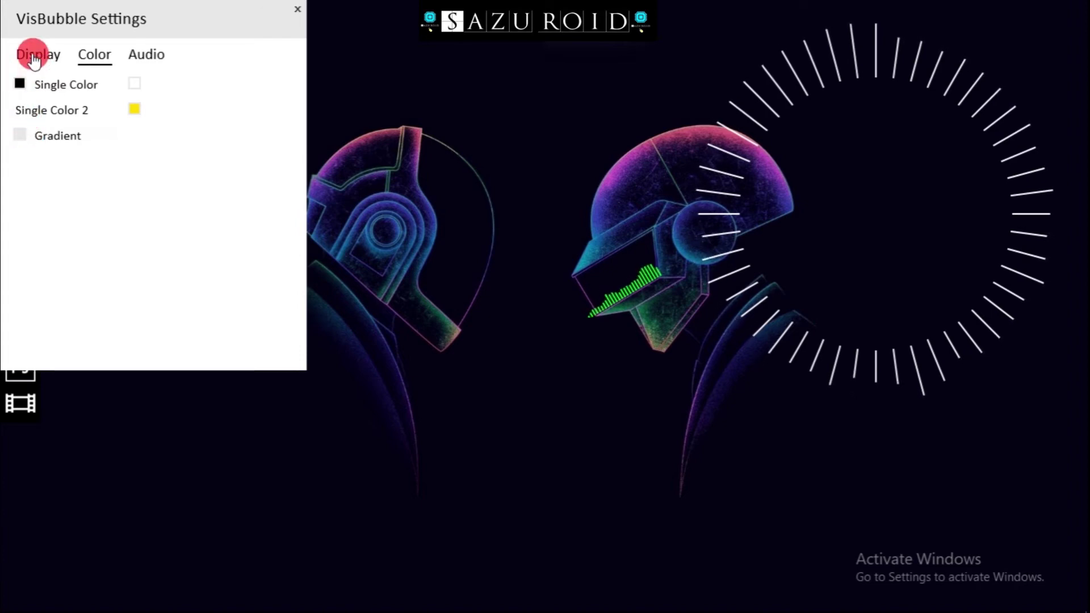
pyautogui.click(106, 55)
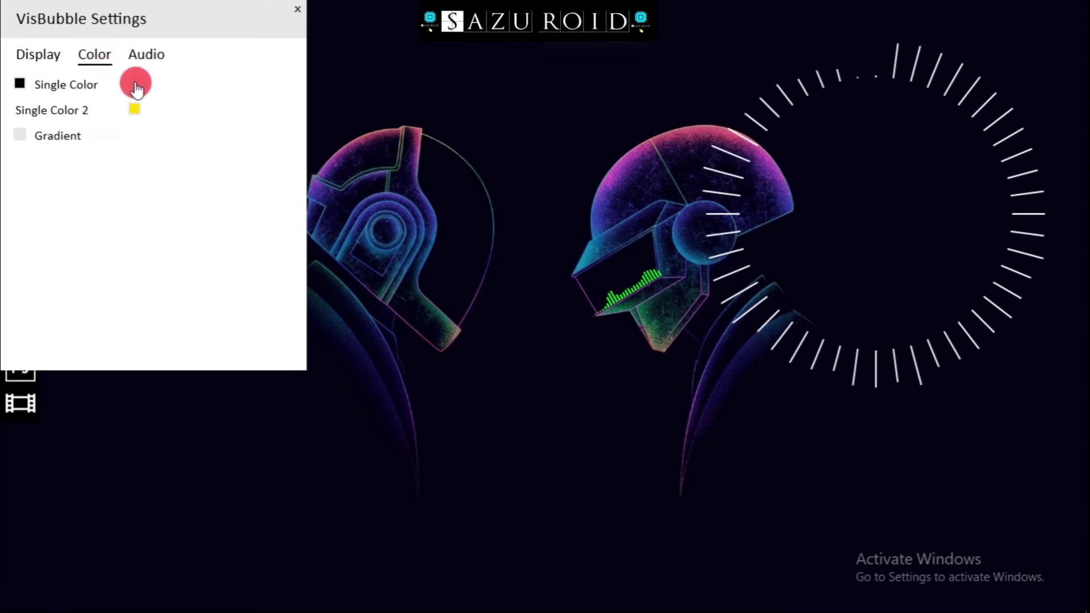
# Try to apply a crimson shade to the ring visualizer's Single Color in its colour picker
pyautogui.click(134, 84)
pyautogui.click(337, 190)
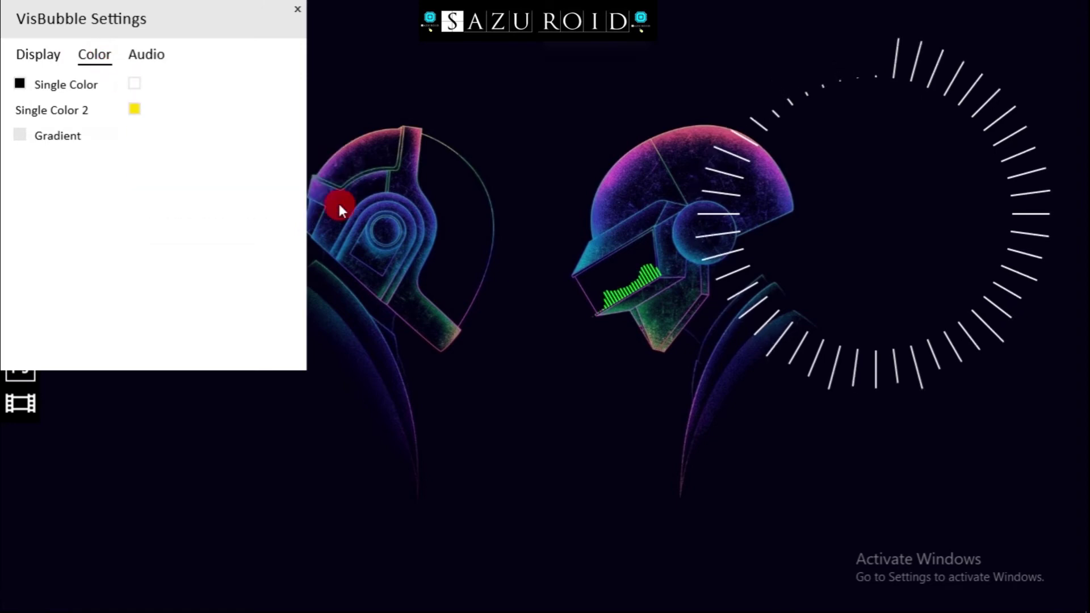
pyautogui.click(138, 85)
pyautogui.click(336, 137)
pyautogui.click(294, 128)
pyautogui.moveTo(291, 125); pyautogui.dragTo(322, 93)
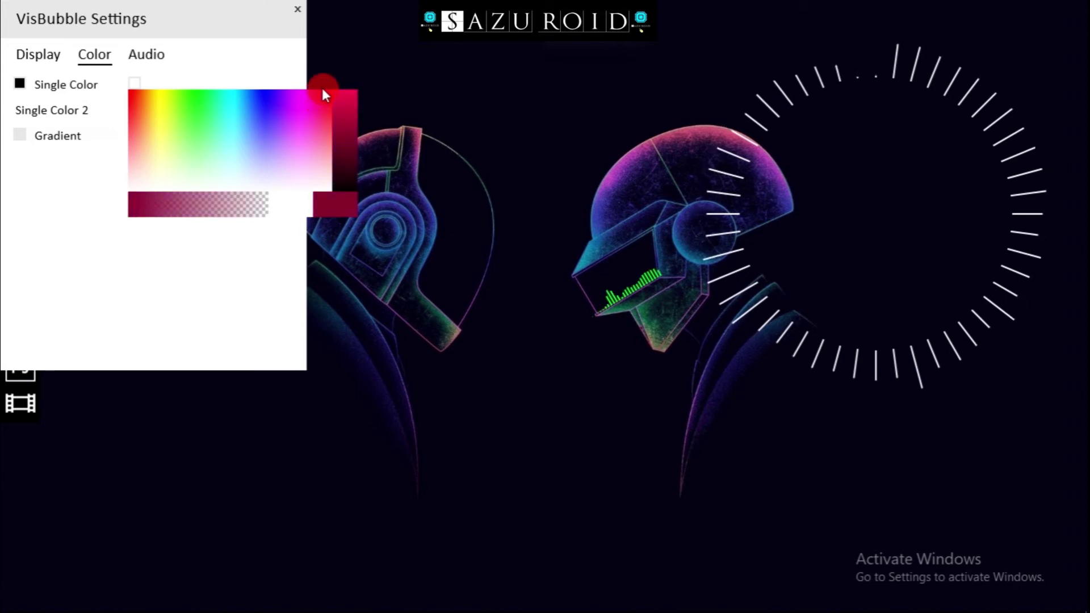
pyautogui.click(346, 97)
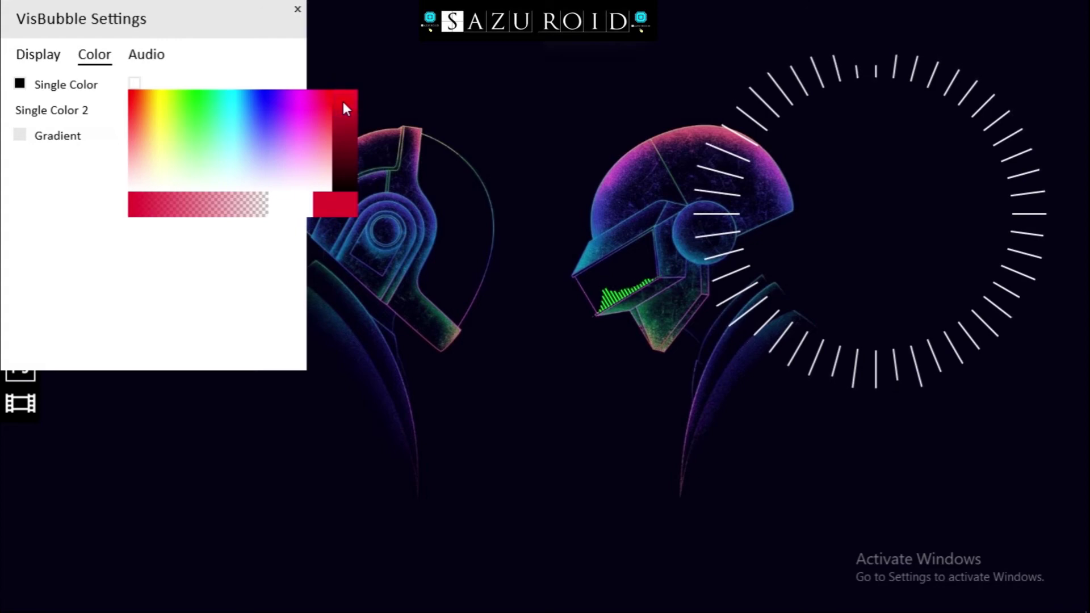
pyautogui.click(146, 133)
pyautogui.click(116, 152)
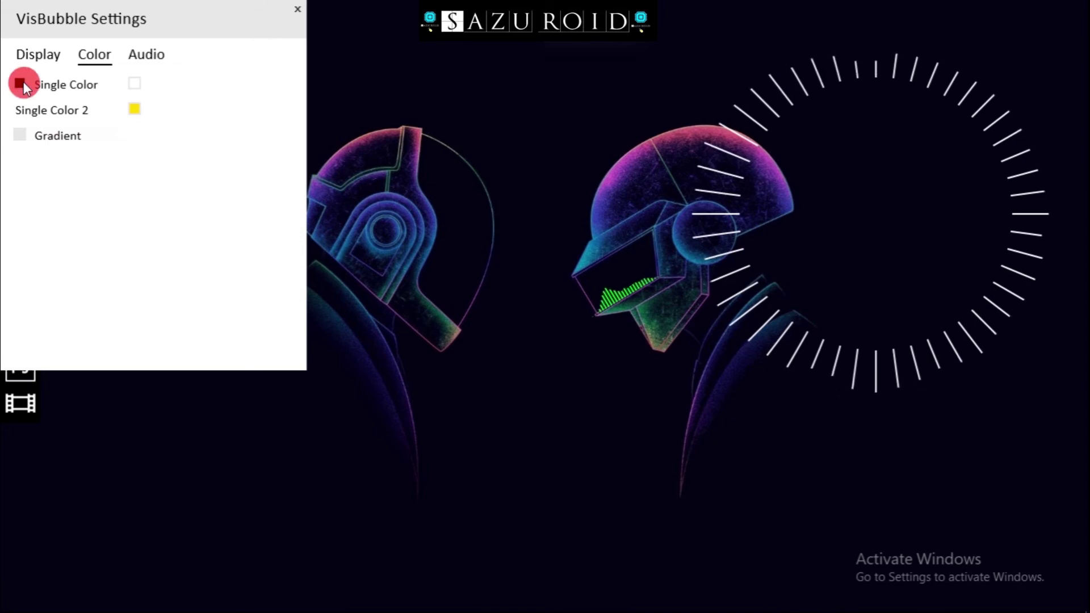
# Set the ring's Display values to Radius 116, Radius Y 108, Item Width 17 and Num Of Items 31
pyautogui.click(56, 59)
pyautogui.moveTo(165, 139)
pyautogui.mouseDown()
pyautogui.moveTo(146, 142)
pyautogui.moveTo(189, 143)
pyautogui.moveTo(166, 145)
pyautogui.mouseUp()
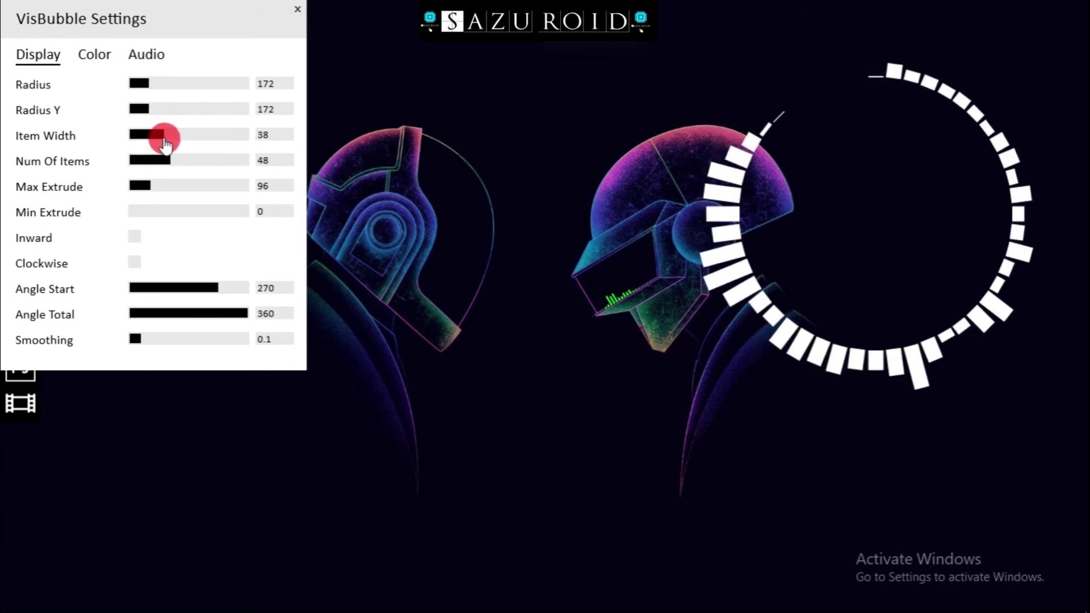
pyautogui.click(140, 109)
pyautogui.moveTo(141, 113)
pyautogui.mouseDown()
pyautogui.moveTo(164, 113)
pyautogui.moveTo(143, 108)
pyautogui.moveTo(146, 87)
pyautogui.moveTo(134, 84)
pyautogui.moveTo(146, 96)
pyautogui.mouseUp()
pyautogui.moveTo(153, 134); pyautogui.dragTo(140, 116)
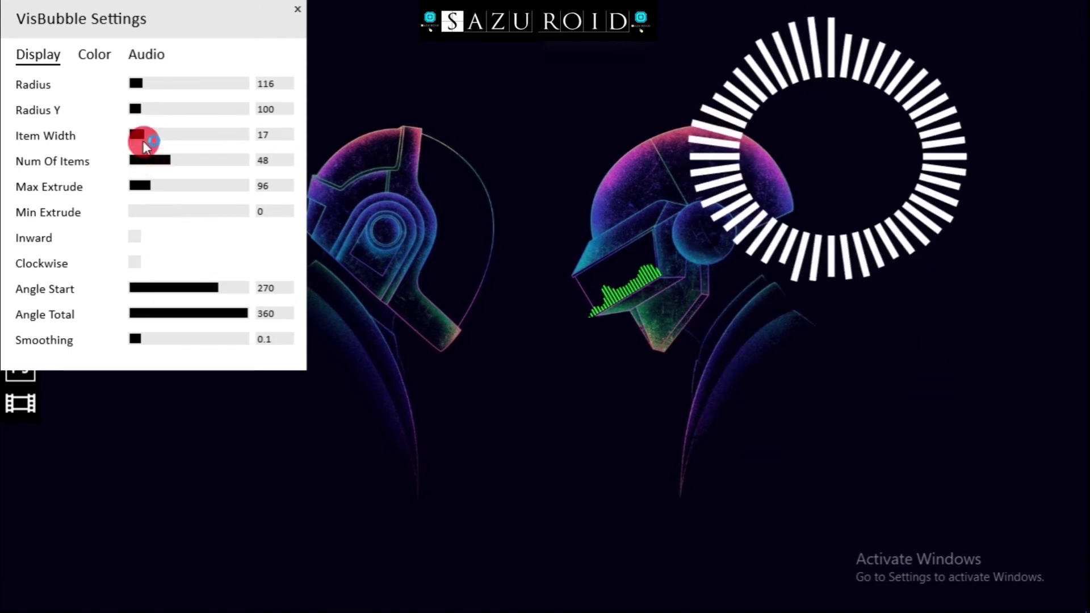
pyautogui.moveTo(138, 118); pyautogui.dragTo(143, 119)
pyautogui.moveTo(158, 161)
pyautogui.mouseDown()
pyautogui.moveTo(168, 165)
pyautogui.moveTo(153, 164)
pyautogui.mouseUp()
pyautogui.moveTo(155, 190)
pyautogui.mouseDown()
pyautogui.moveTo(169, 192)
pyautogui.moveTo(152, 192)
pyautogui.mouseUp()
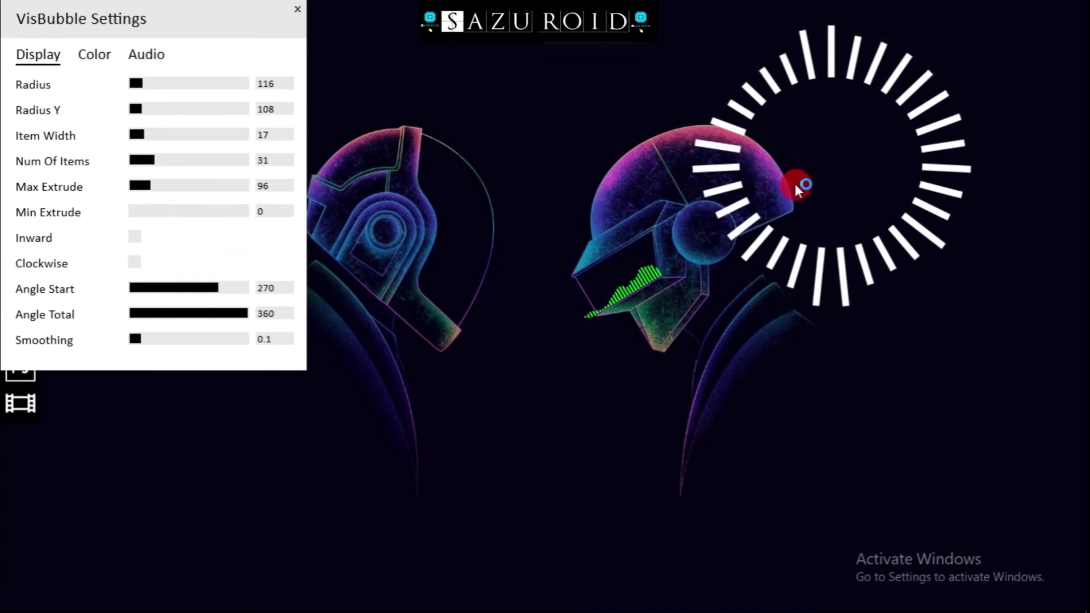
# Set Radius and Radius Y to 40 and move the ring onto the left-hand helmet's ear disc
pyautogui.moveTo(833, 280); pyautogui.dragTo(405, 346)
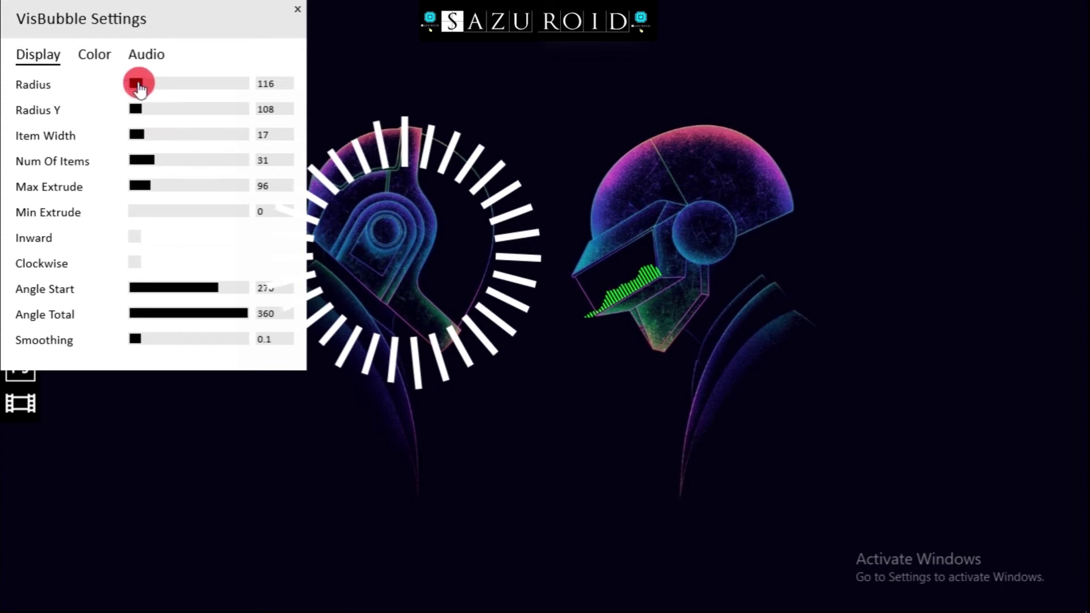
pyautogui.moveTo(138, 85); pyautogui.dragTo(239, 144)
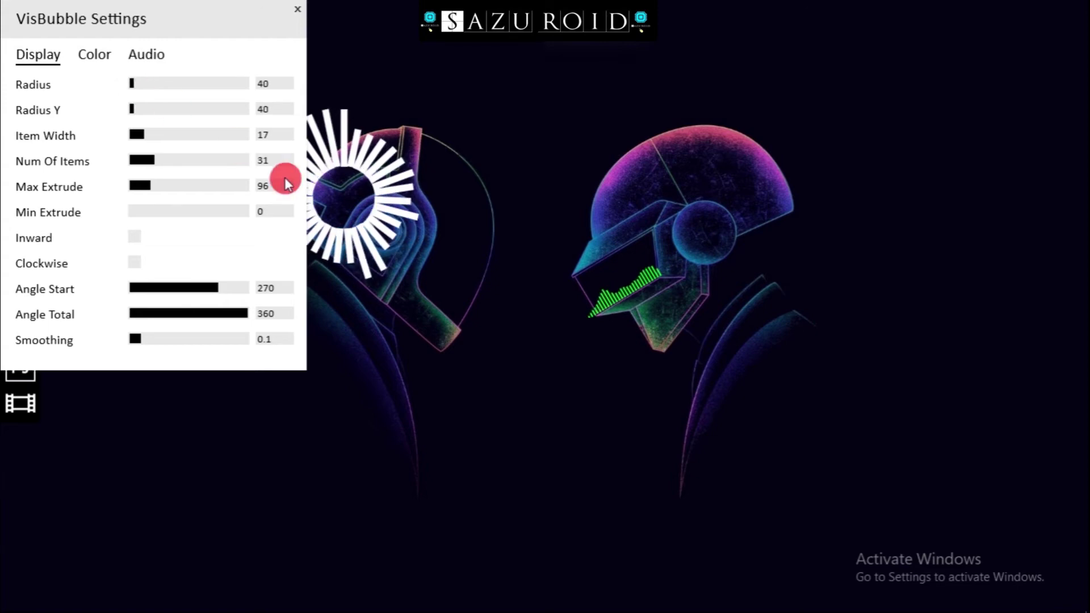
pyautogui.moveTo(353, 234); pyautogui.dragTo(386, 255)
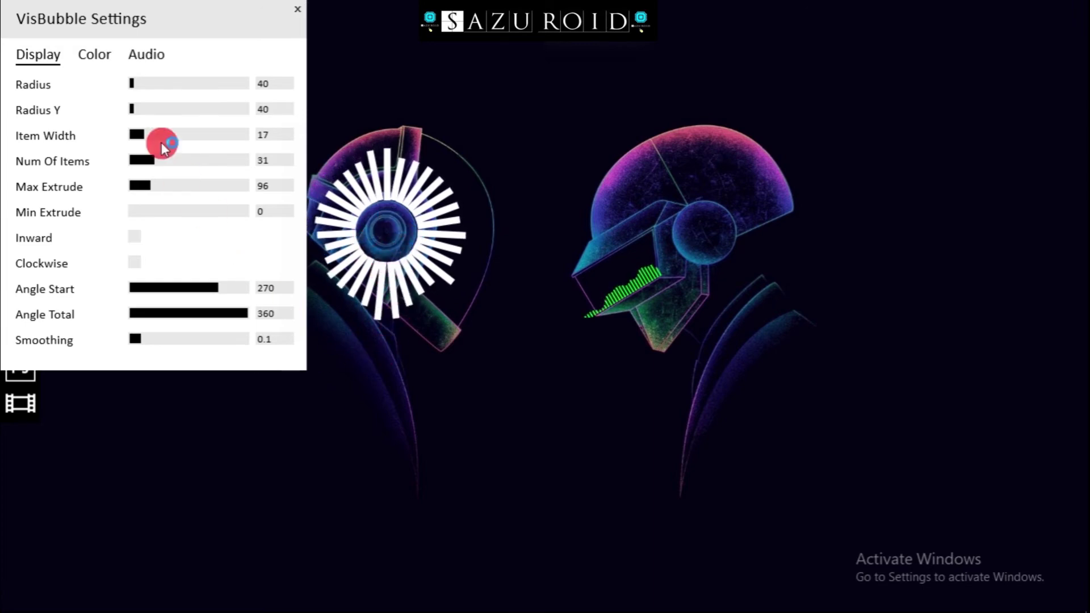
# Set Item Width to 14, Num Of Items to 28 and Max Extrude to 64, and recentre the ring on the ear disc
pyautogui.moveTo(139, 158)
pyautogui.mouseDown()
pyautogui.moveTo(154, 170)
pyautogui.moveTo(140, 131)
pyautogui.mouseUp()
pyautogui.moveTo(149, 186)
pyautogui.mouseDown()
pyautogui.moveTo(151, 195)
pyautogui.moveTo(138, 182)
pyautogui.moveTo(144, 193)
pyautogui.mouseUp()
pyautogui.click(401, 256)
pyautogui.moveTo(387, 243); pyautogui.dragTo(408, 267)
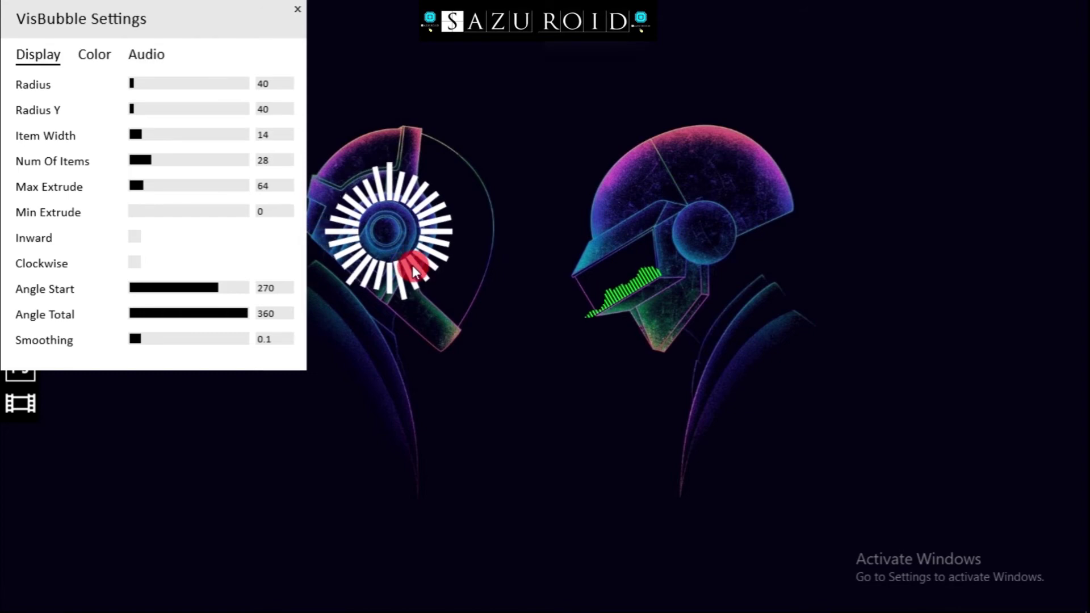
# Reduce Radius and Radius Y to 28 and align the ring with the left-hand helmet's ear disc
pyautogui.moveTo(155, 94); pyautogui.dragTo(134, 90)
pyautogui.moveTo(396, 180); pyautogui.dragTo(396, 180)
pyautogui.moveTo(419, 251); pyautogui.dragTo(421, 250)
pyautogui.moveTo(161, 90); pyautogui.dragTo(133, 91)
pyautogui.moveTo(442, 230)
pyautogui.mouseDown()
pyautogui.moveTo(418, 227)
pyautogui.moveTo(248, 111)
pyautogui.moveTo(137, 86)
pyautogui.mouseUp()
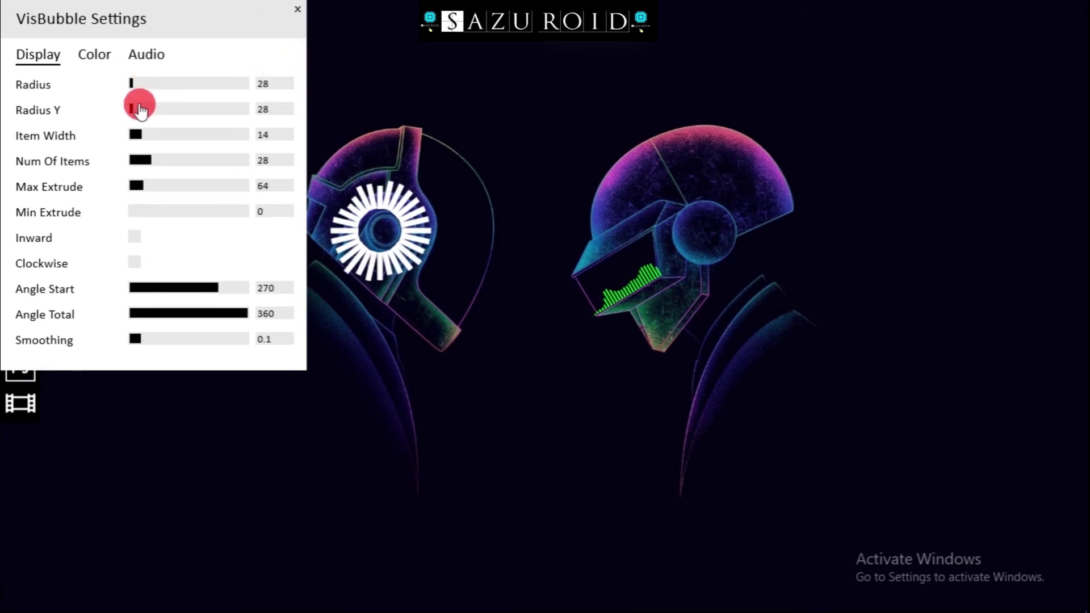
pyautogui.moveTo(134, 84); pyautogui.dragTo(133, 87)
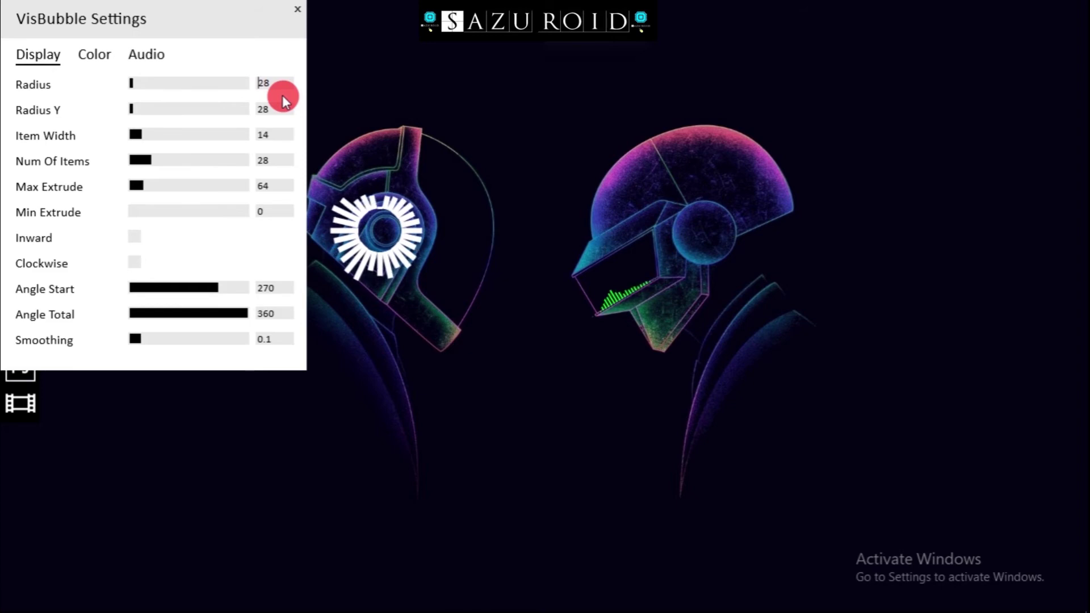
# Try a Radius of 30 for the ring visualizer
pyautogui.press('BackSpace')
pyautogui.press('Delete')
pyautogui.write('3')
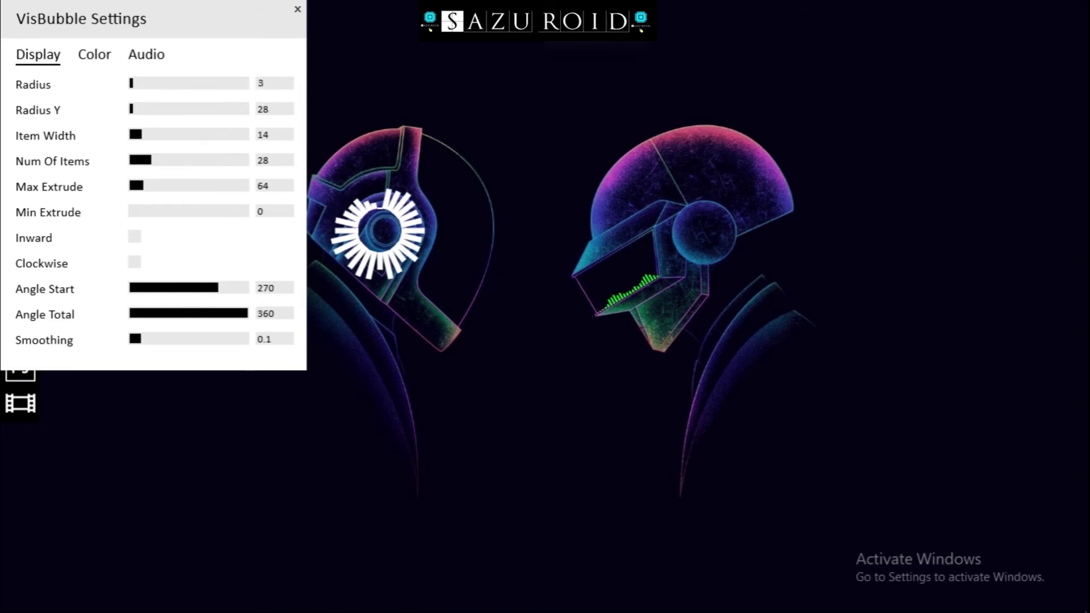
pyautogui.write('0')
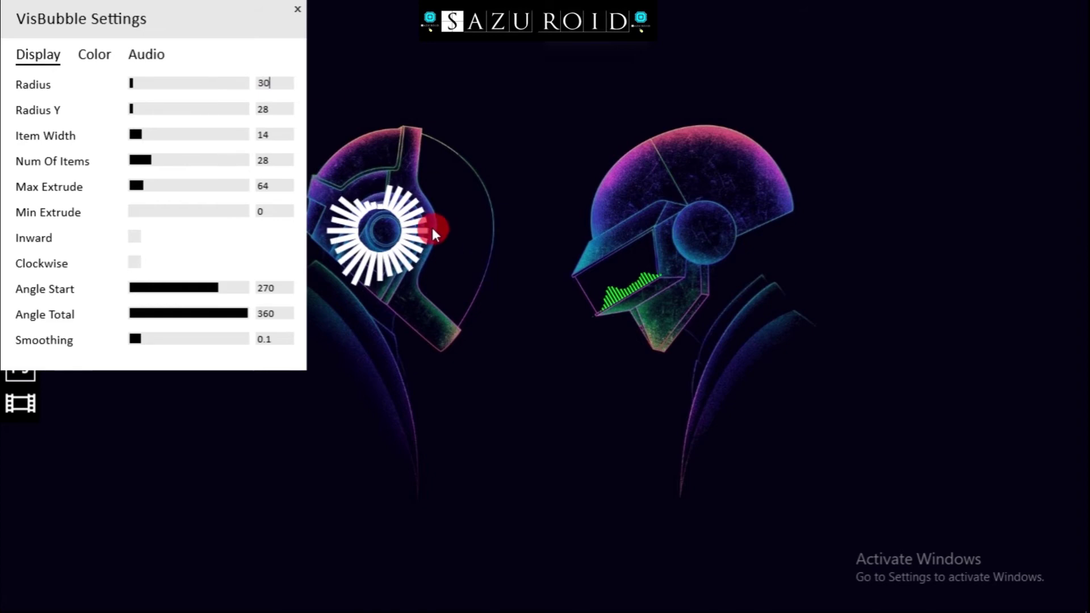
# Move the ring visualizer onto the right-hand helmet's round ear disc
pyautogui.moveTo(417, 227)
pyautogui.mouseDown()
pyautogui.moveTo(738, 225)
pyautogui.moveTo(503, 236)
pyautogui.moveTo(407, 224)
pyautogui.moveTo(736, 227)
pyautogui.mouseUp()
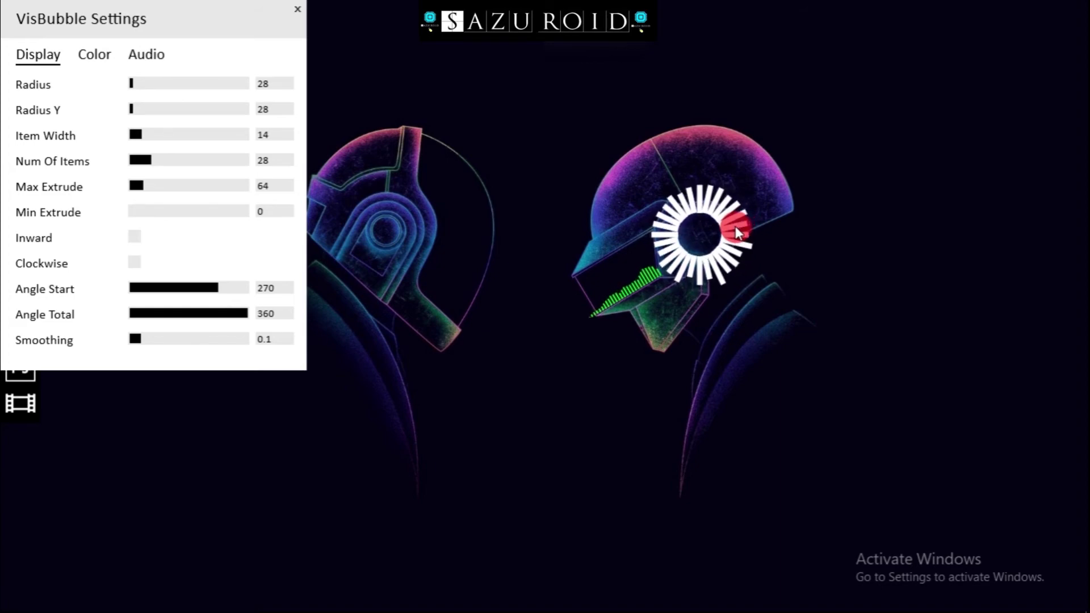
pyautogui.click(735, 225)
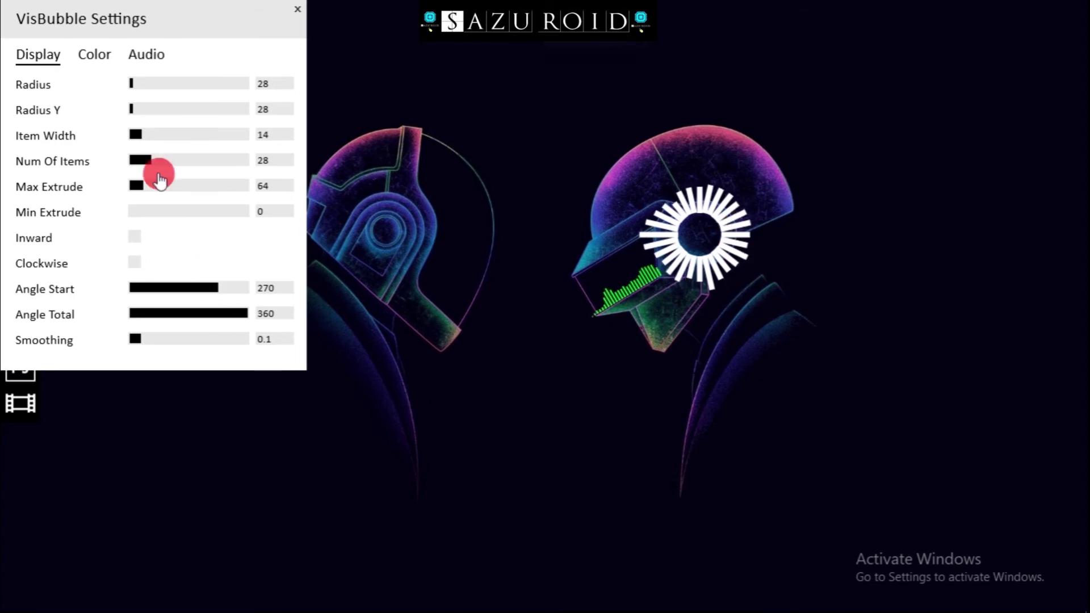
# Switch the ring's colouring to Gradient and add colour stops at 20%, 80% and 92%
pyautogui.click(92, 56)
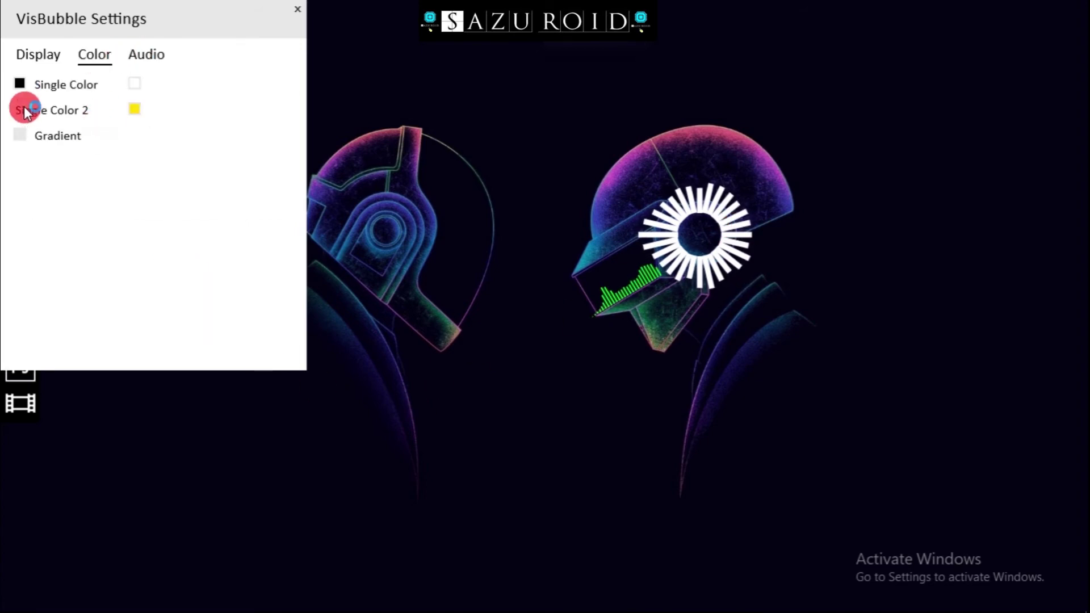
pyautogui.click(20, 135)
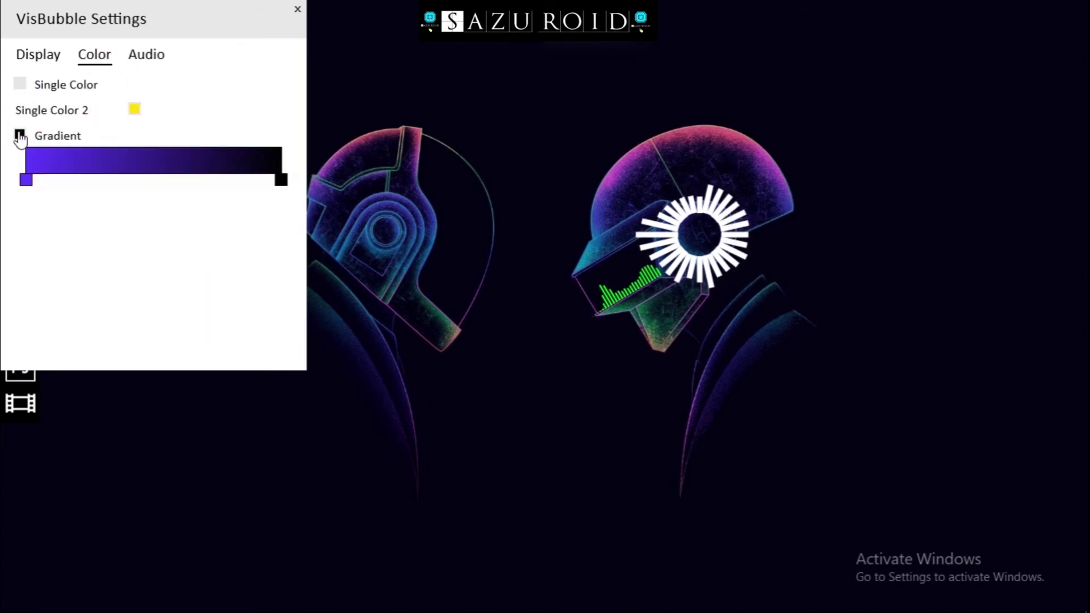
pyautogui.click(77, 170)
pyautogui.click(230, 168)
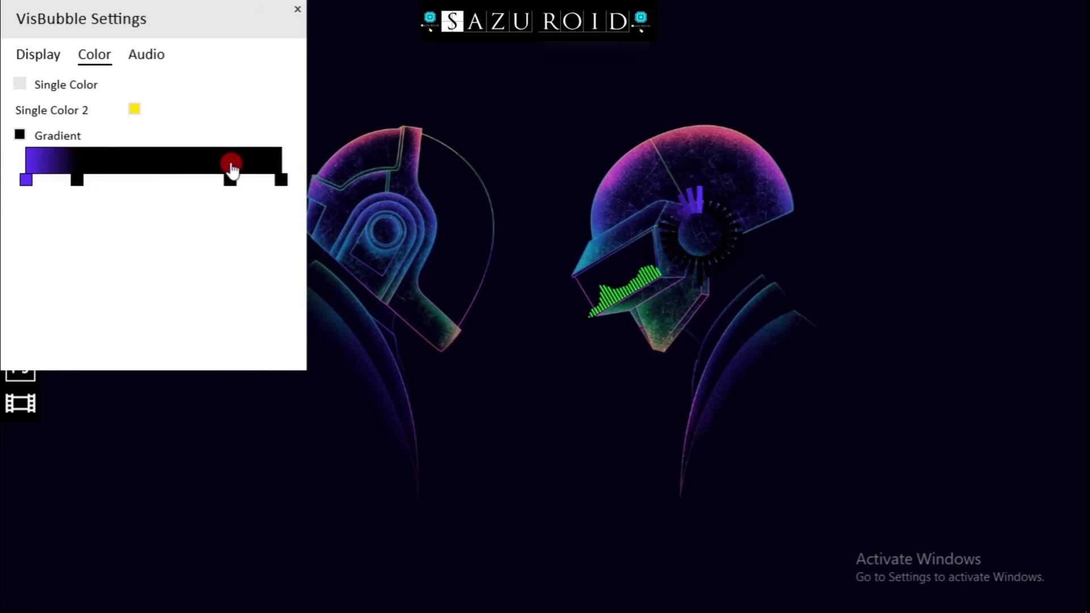
pyautogui.click(263, 167)
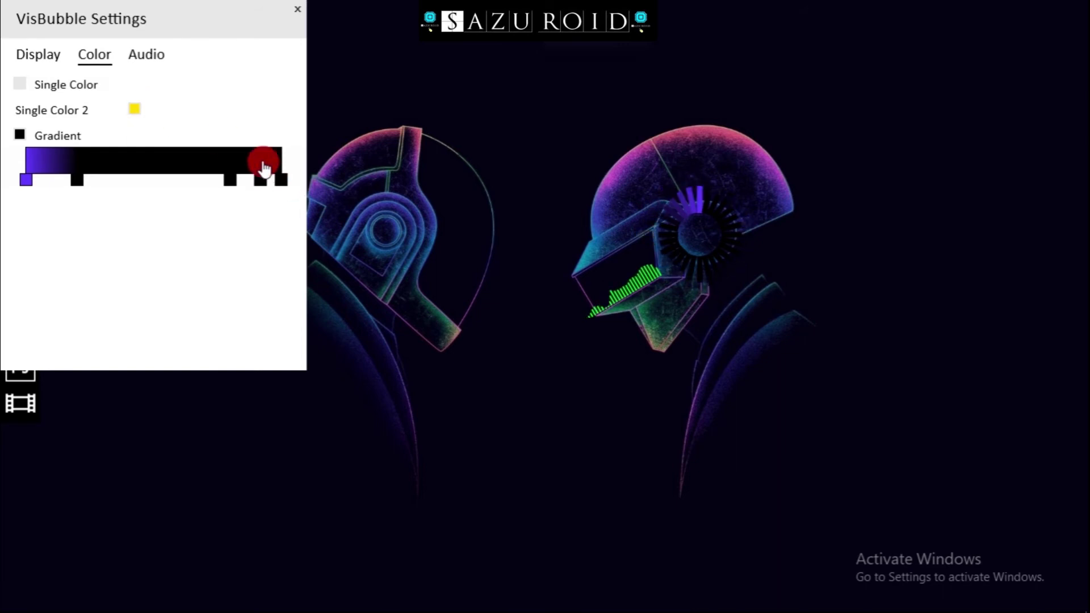
pyautogui.click(264, 182)
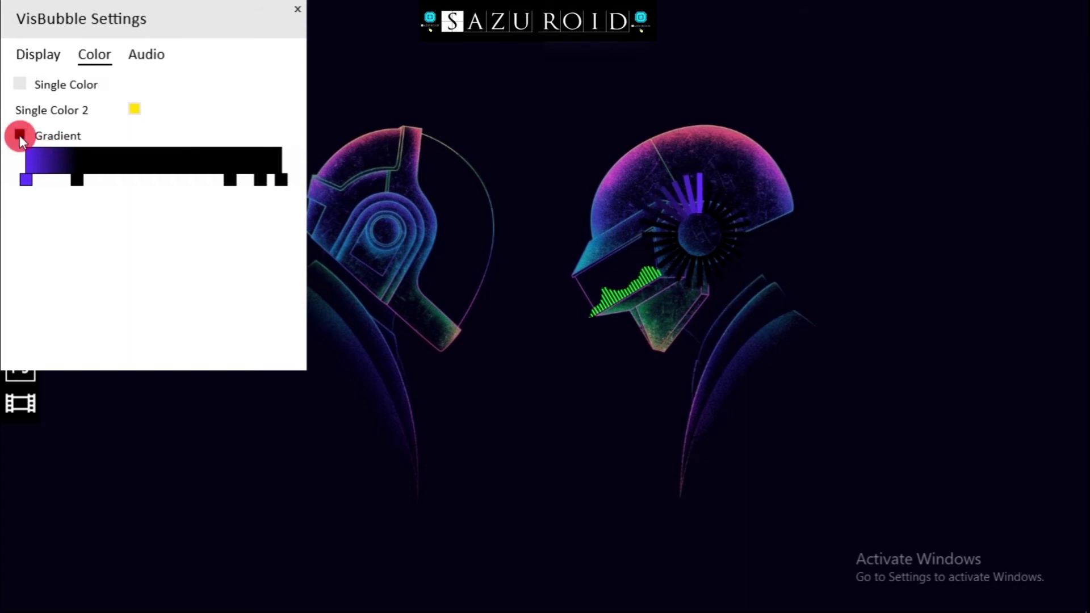
# Move the VisBubble settings window lower and recolour the gradient's 0% stop crimson red
pyautogui.moveTo(20, 135); pyautogui.dragTo(35, 209)
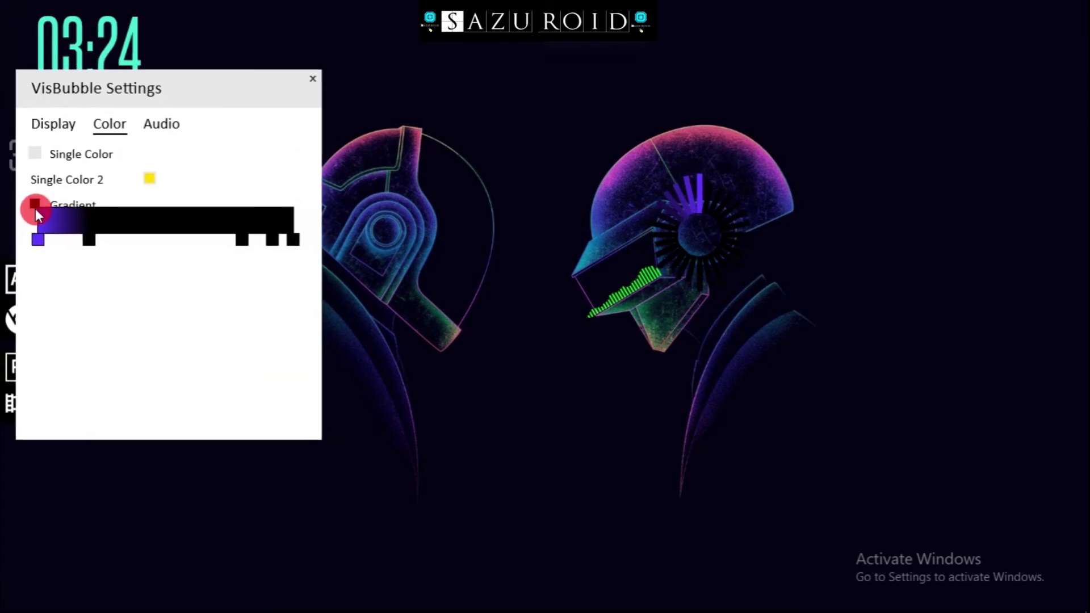
pyautogui.click(42, 249)
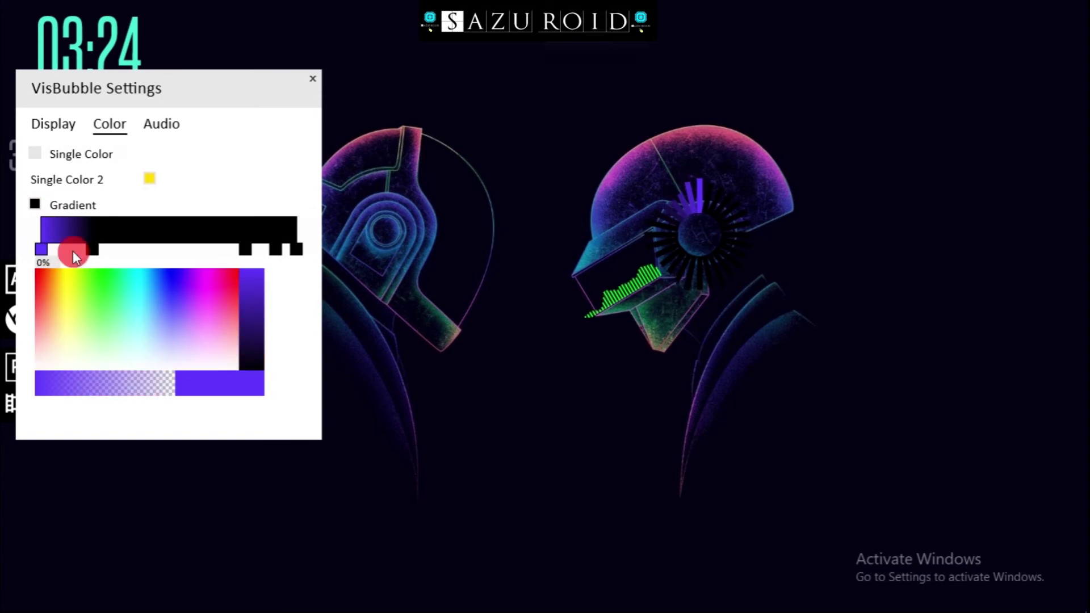
pyautogui.click(126, 329)
pyautogui.moveTo(45, 302); pyautogui.dragTo(34, 277)
pyautogui.click(34, 277)
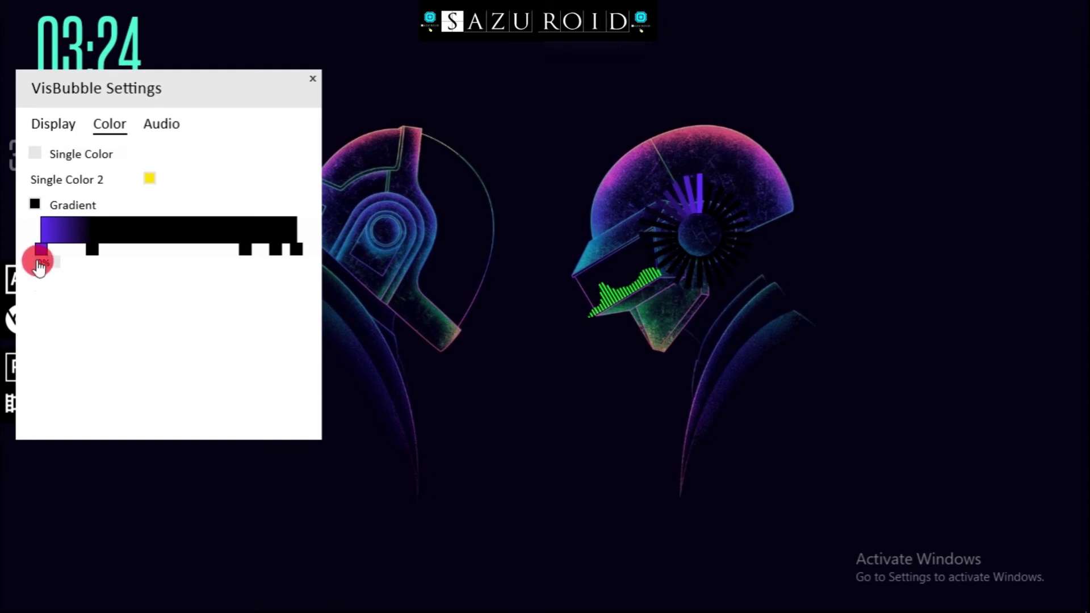
pyautogui.click(42, 250)
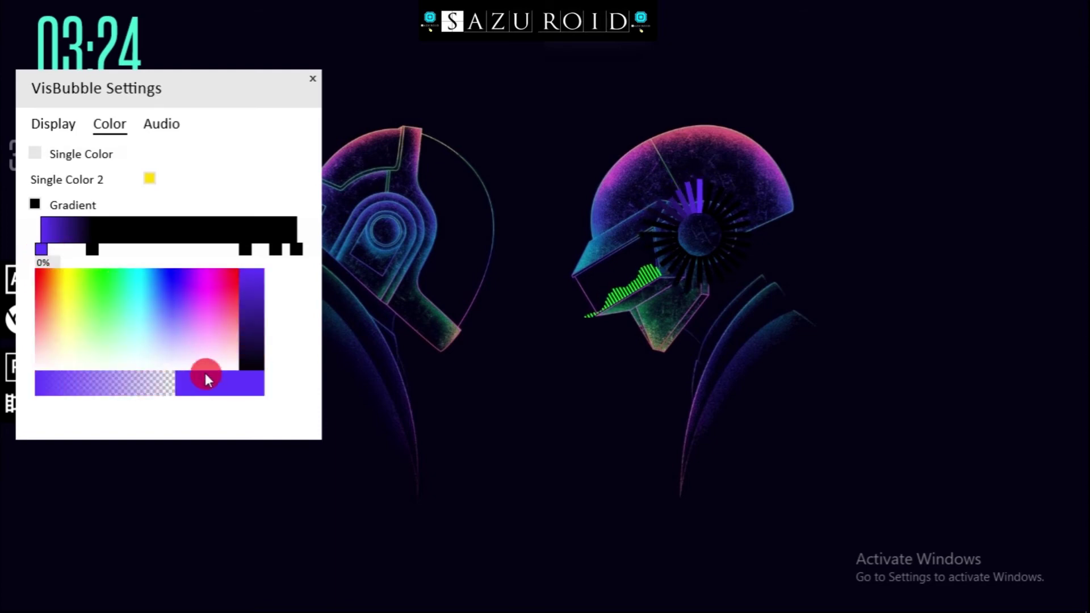
pyautogui.moveTo(239, 315)
pyautogui.mouseDown()
pyautogui.moveTo(233, 269)
pyautogui.moveTo(261, 282)
pyautogui.moveTo(259, 269)
pyautogui.mouseUp()
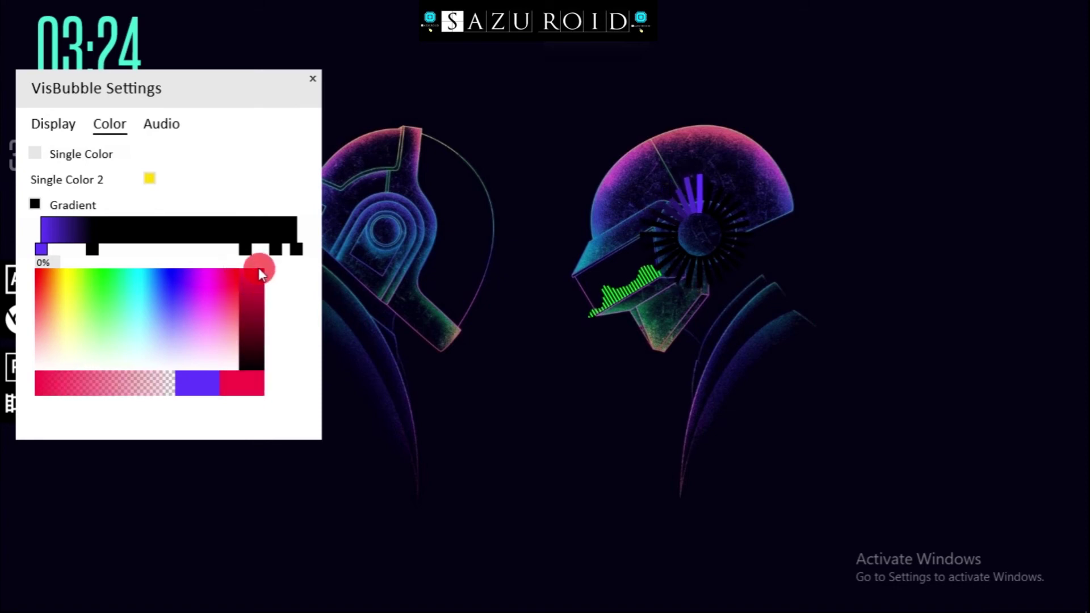
pyautogui.click(255, 383)
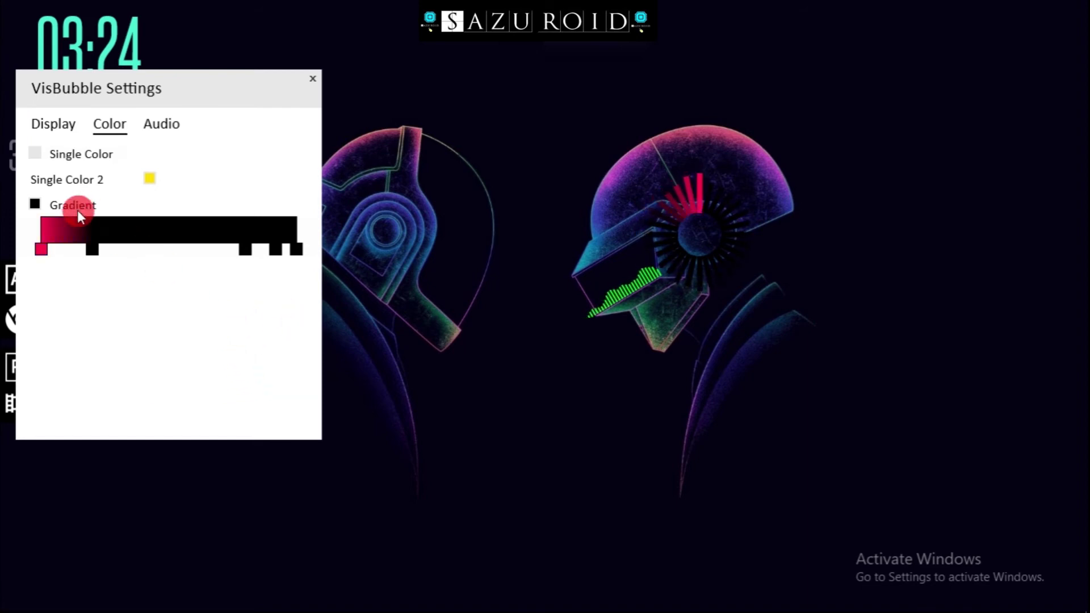
# Recolour the gradient's 20% stop bright green
pyautogui.click(93, 248)
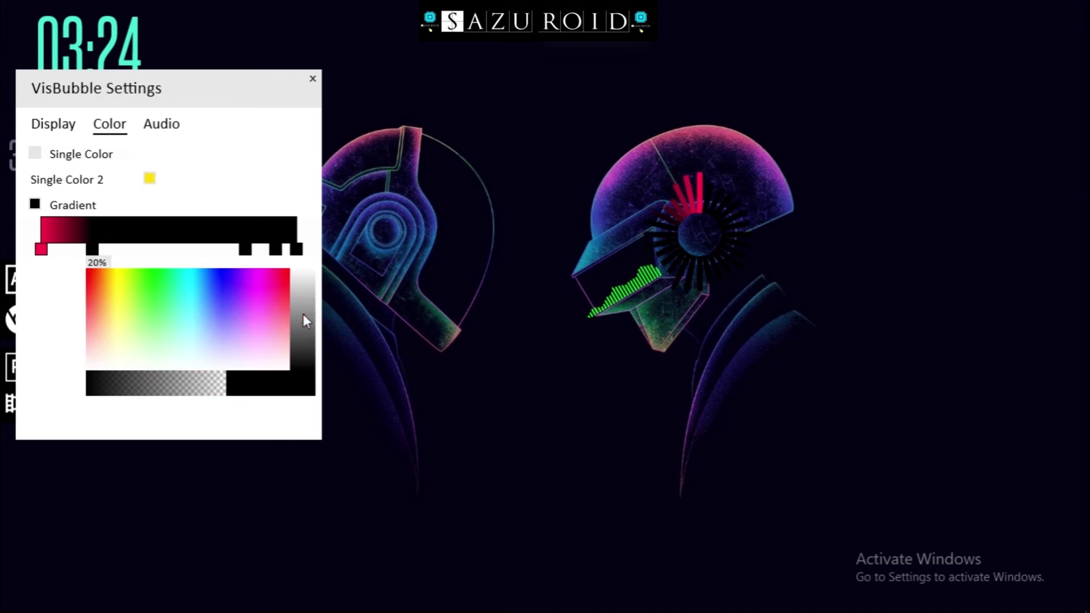
pyautogui.moveTo(303, 316); pyautogui.dragTo(302, 281)
pyautogui.click(230, 300)
pyautogui.moveTo(229, 298); pyautogui.dragTo(143, 273)
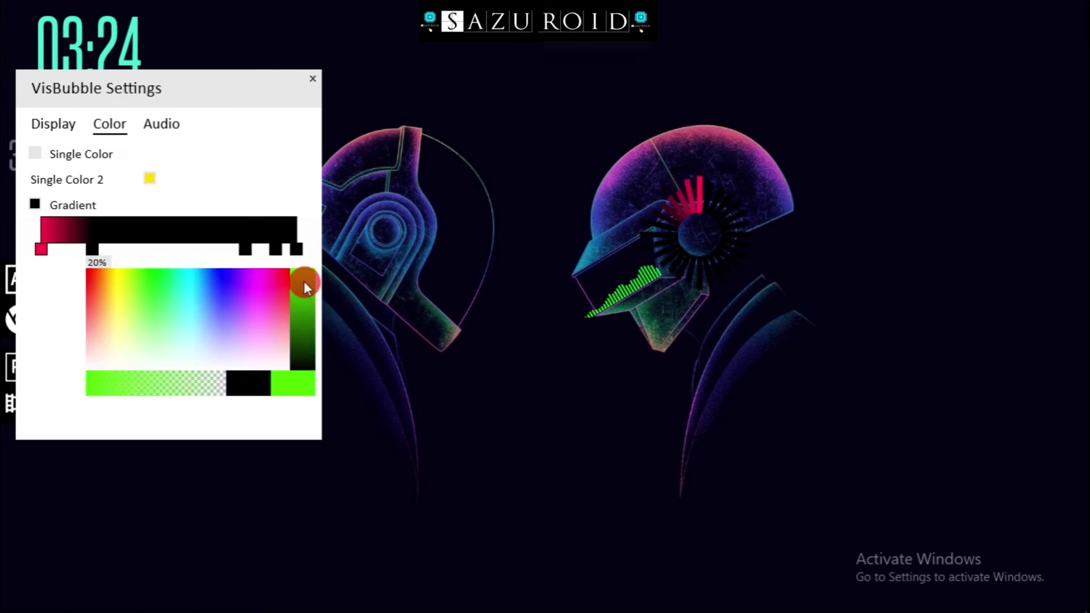
pyautogui.moveTo(305, 286); pyautogui.dragTo(302, 367)
pyautogui.click(304, 379)
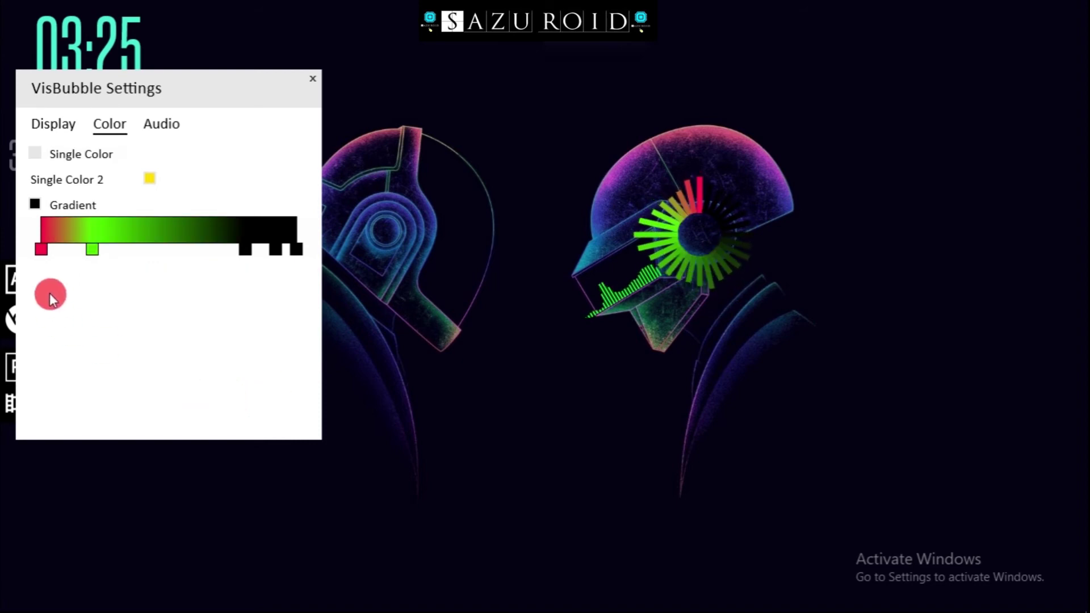
# Recolour the gradient's 80% stop yellow
pyautogui.click(246, 250)
pyautogui.moveTo(291, 303)
pyautogui.mouseDown()
pyautogui.moveTo(267, 300)
pyautogui.moveTo(276, 298)
pyautogui.moveTo(272, 281)
pyautogui.moveTo(274, 295)
pyautogui.mouseUp()
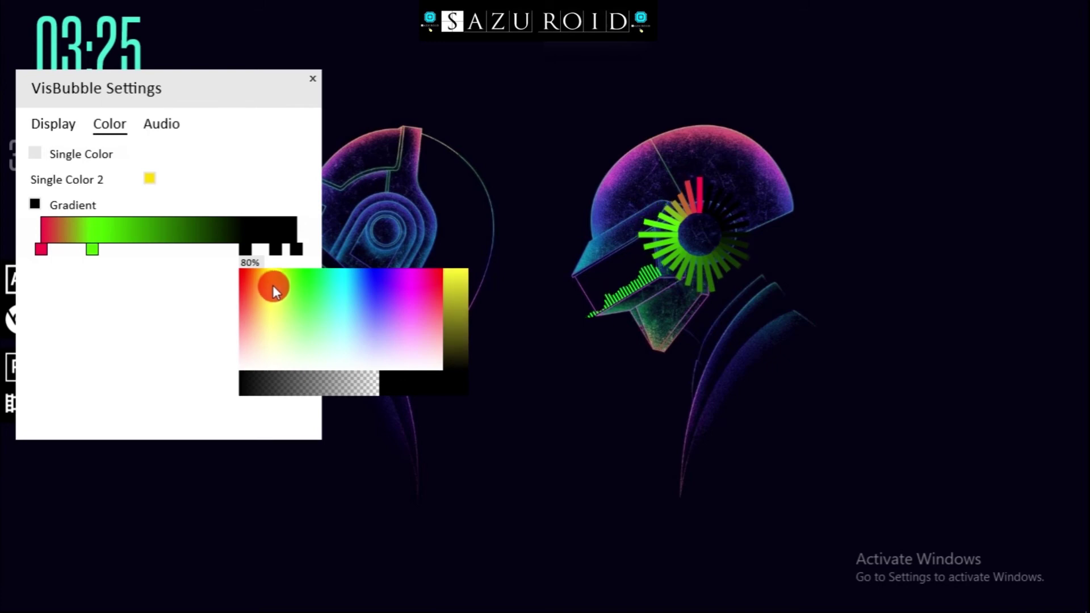
pyautogui.moveTo(460, 302); pyautogui.dragTo(460, 264)
pyautogui.click(464, 384)
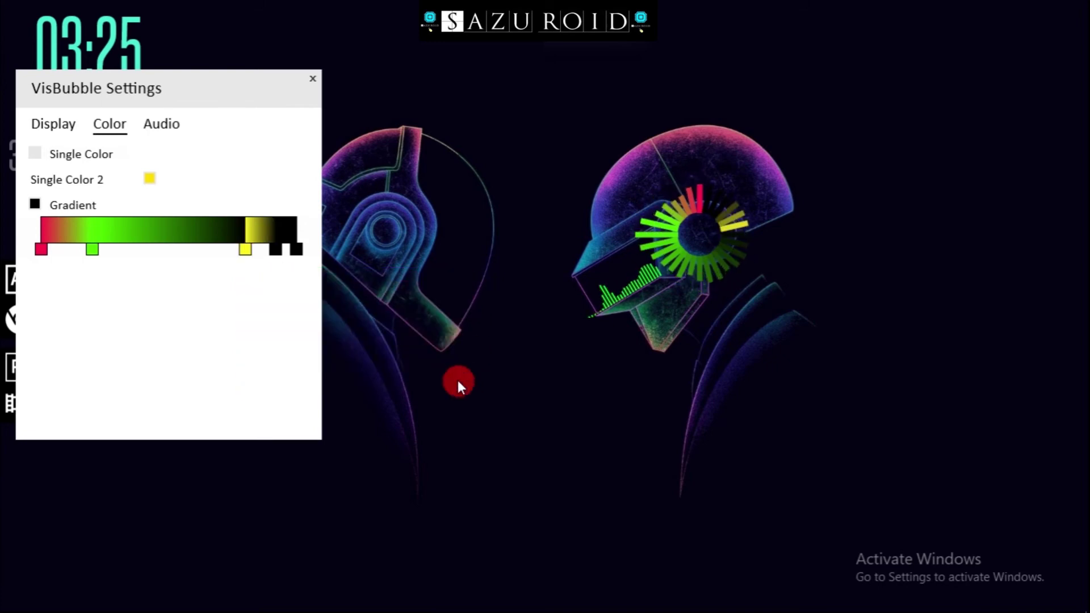
pyautogui.click(278, 250)
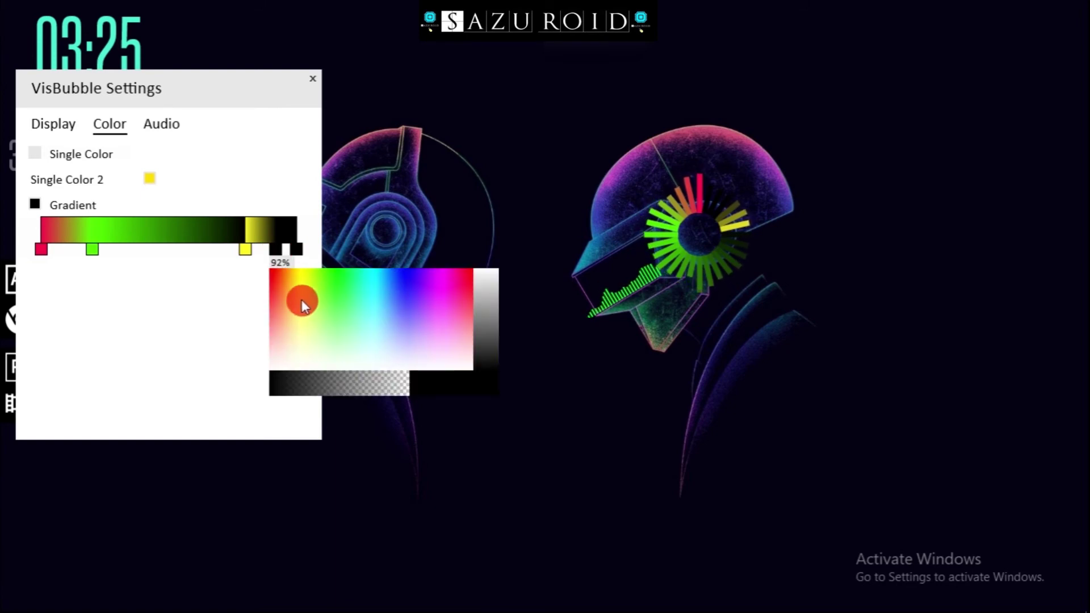
pyautogui.moveTo(301, 297); pyautogui.dragTo(437, 311)
pyautogui.click(388, 144)
# Move the VisBubble settings window down beside the left-hand helmet and open the colour picker of the gradient's 92% stop
pyautogui.moveTo(390, 134); pyautogui.dragTo(265, 142)
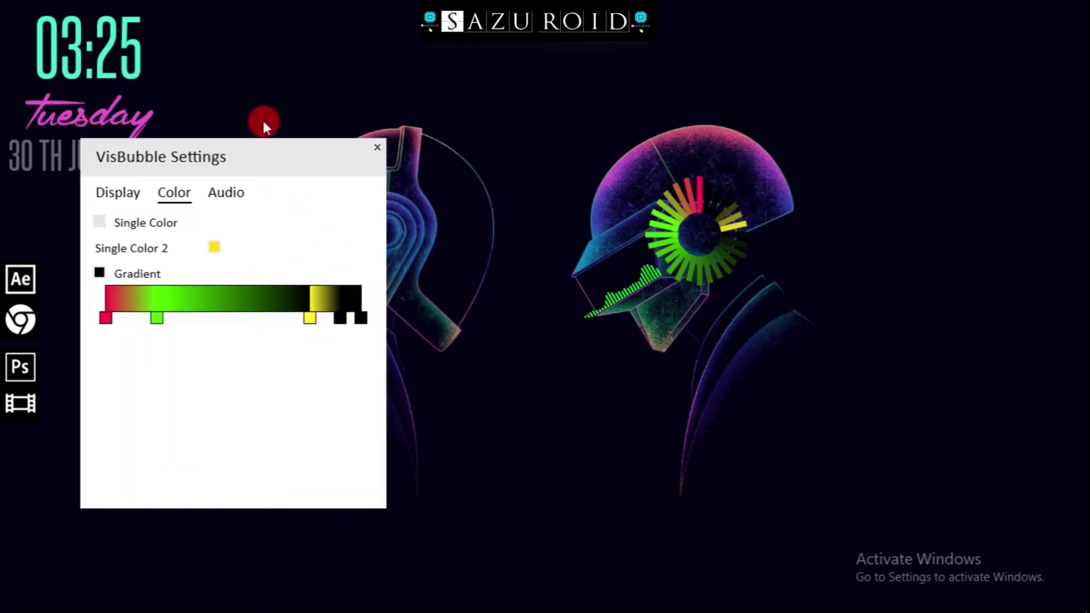
pyautogui.moveTo(275, 151); pyautogui.dragTo(246, 155)
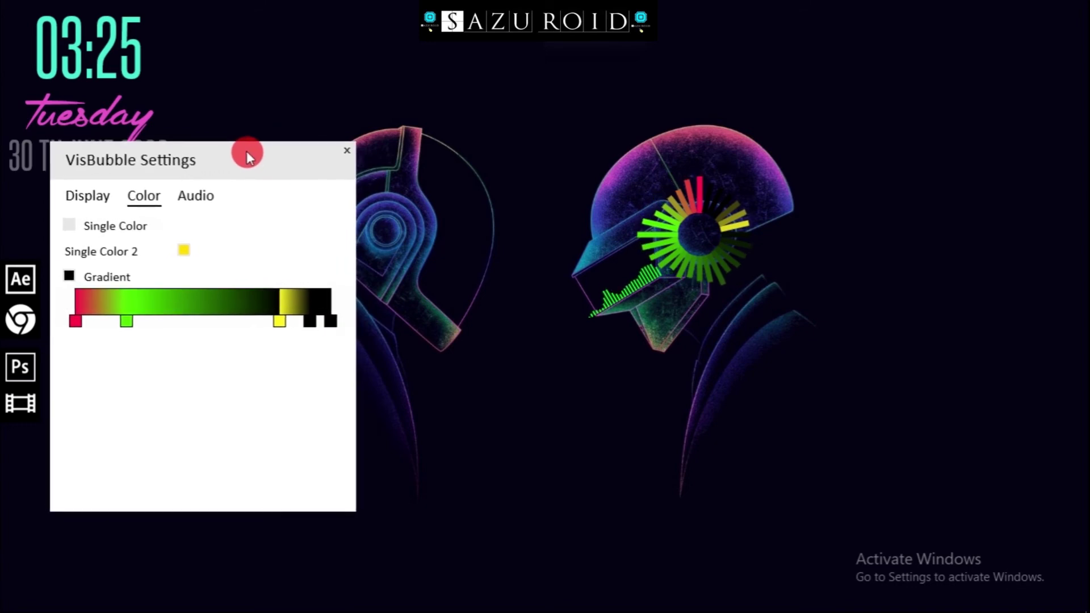
pyautogui.click(312, 321)
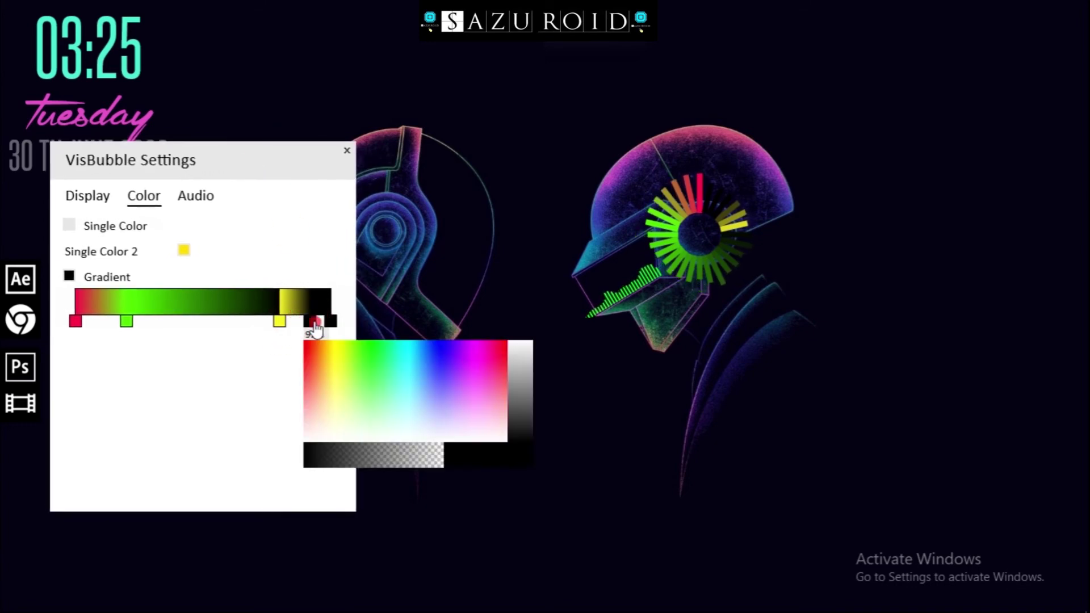
pyautogui.moveTo(485, 376); pyautogui.dragTo(423, 380)
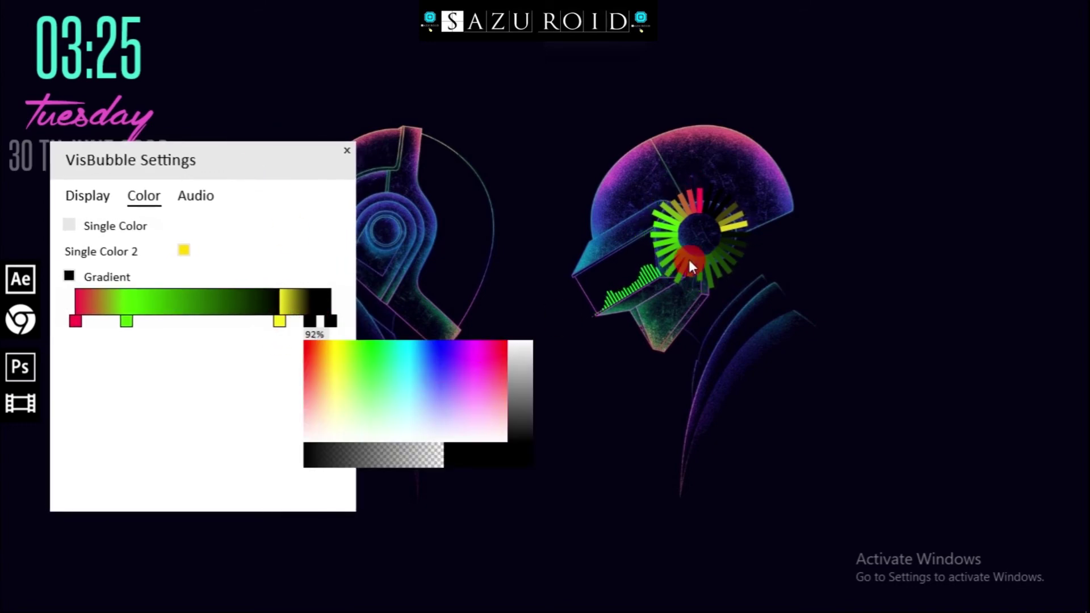
# Recolour the gradient's 20% stop off-white
pyautogui.click(128, 323)
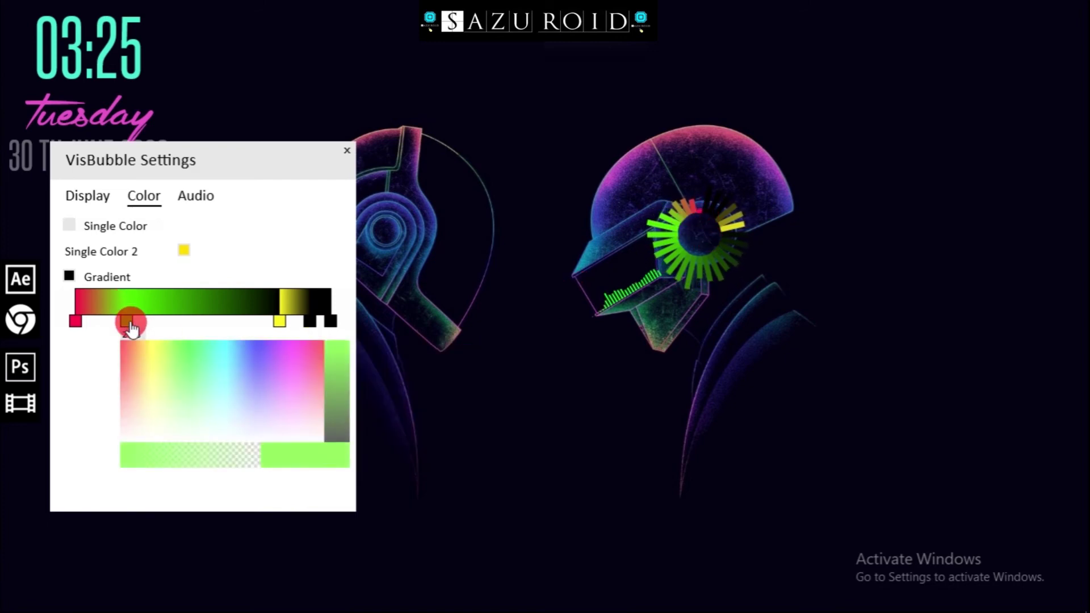
pyautogui.click(314, 367)
pyautogui.moveTo(315, 366); pyautogui.dragTo(337, 454)
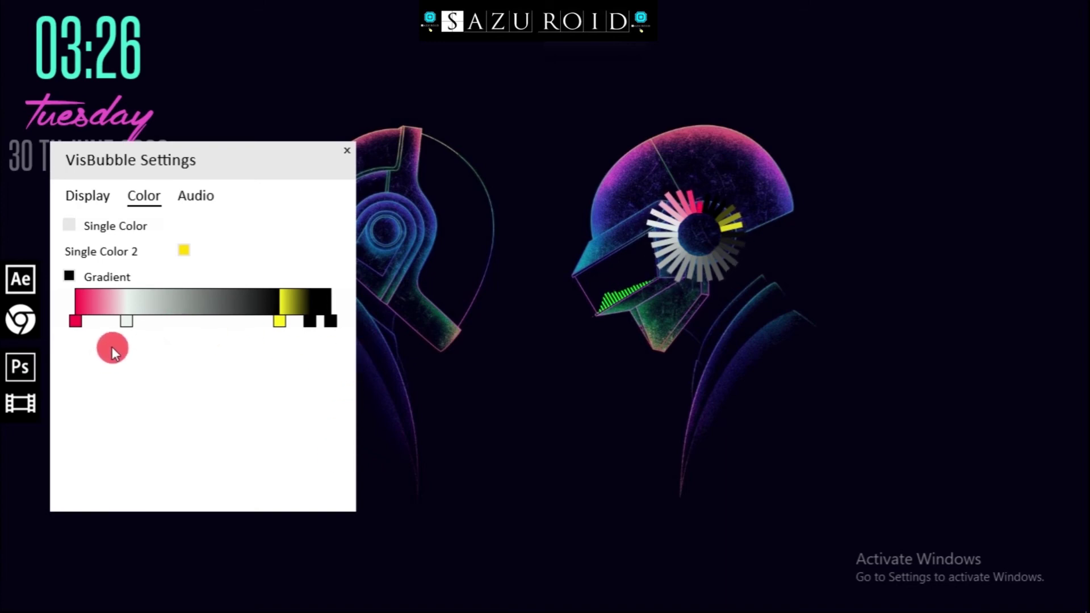
pyautogui.click(134, 327)
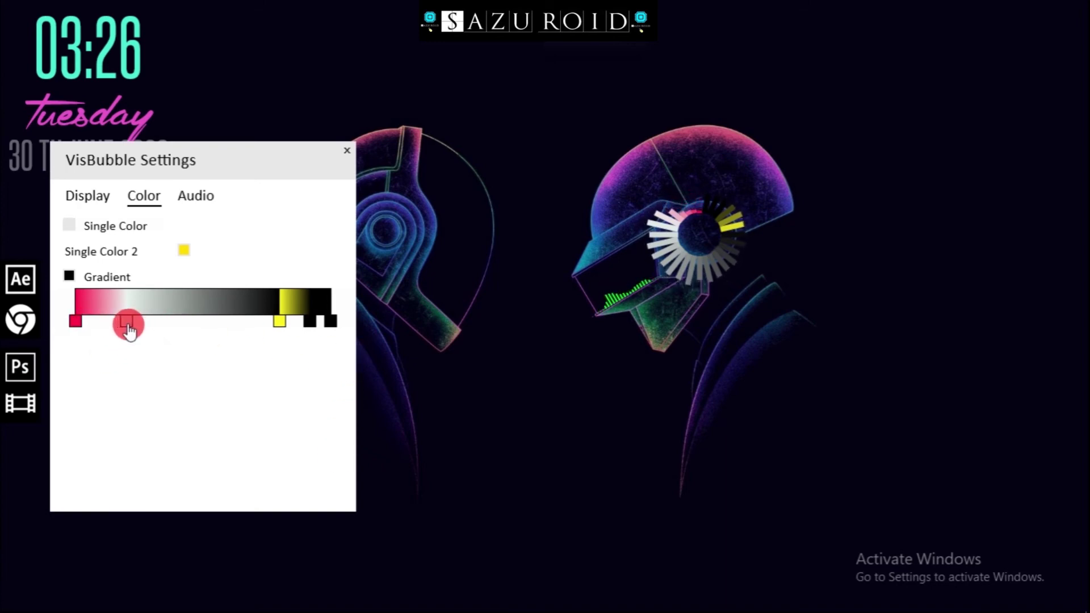
pyautogui.click(127, 328)
# Recolour the gradient's 92% stop bright blue
pyautogui.click(280, 321)
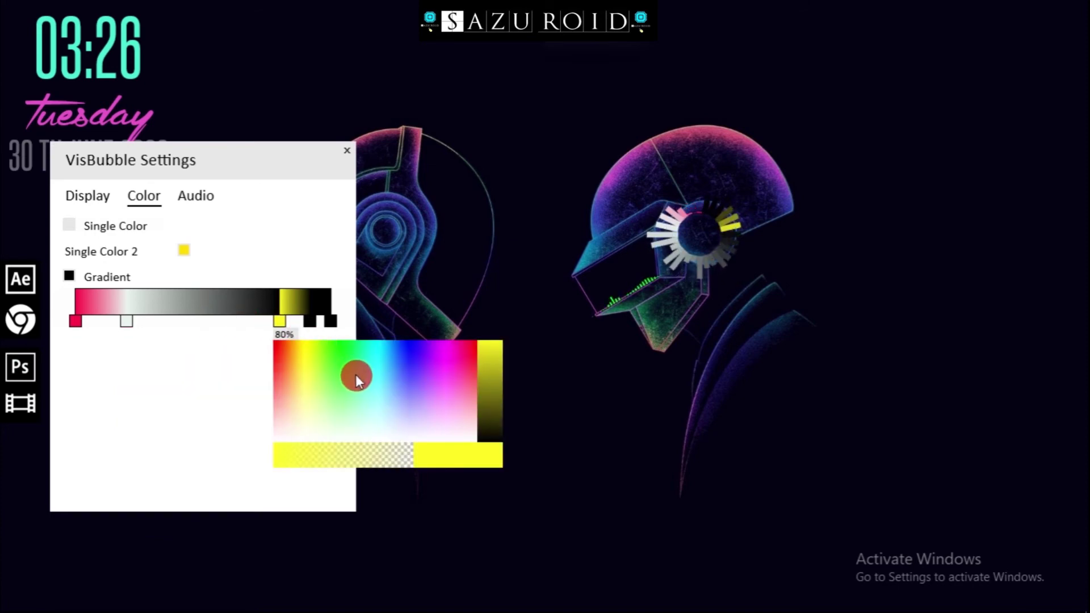
pyautogui.click(310, 321)
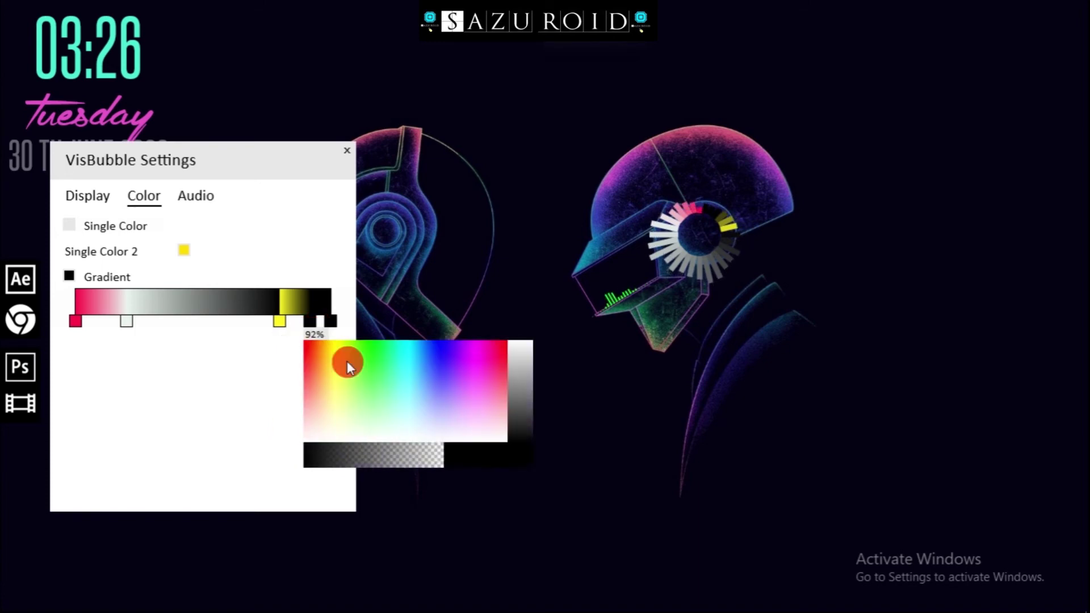
pyautogui.moveTo(385, 380); pyautogui.dragTo(443, 355)
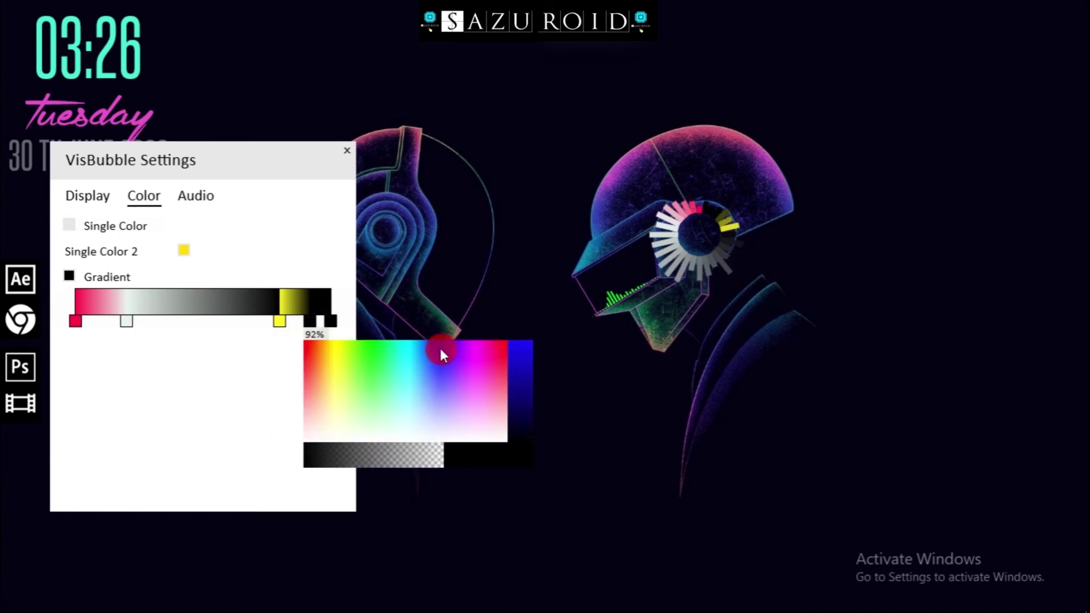
pyautogui.moveTo(509, 373); pyautogui.dragTo(520, 345)
pyautogui.click(512, 457)
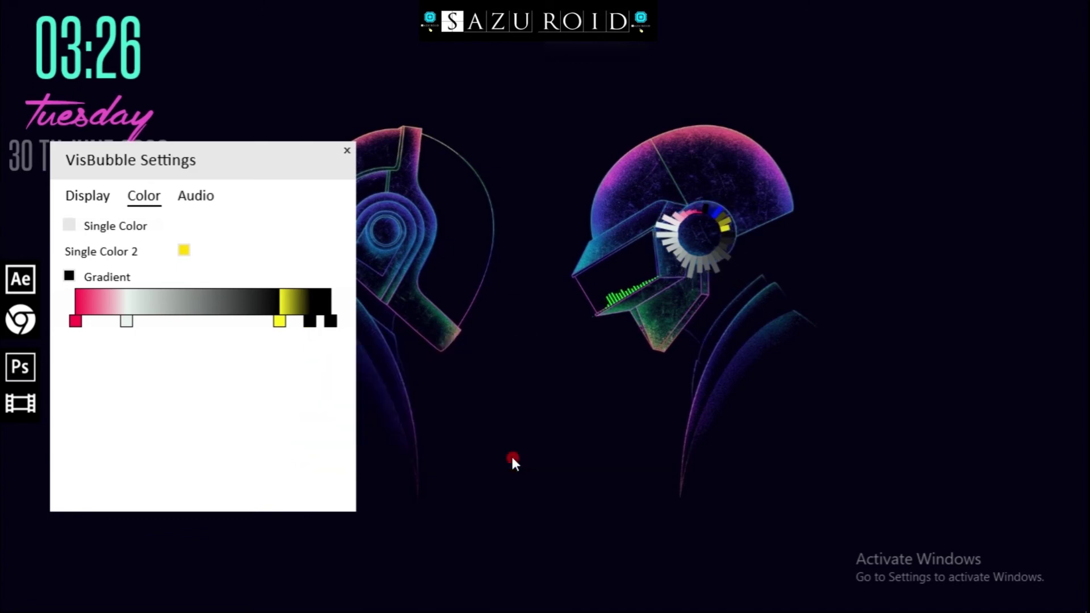
# Recolour the gradient's 100% stop very dark navy blue
pyautogui.click(331, 323)
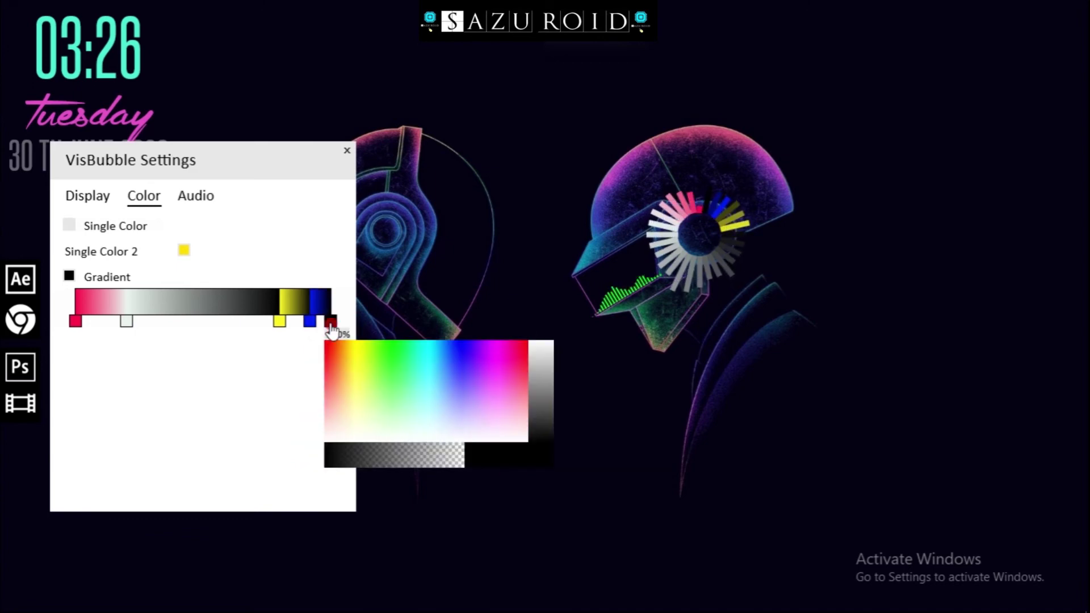
pyautogui.moveTo(468, 401); pyautogui.dragTo(471, 346)
pyautogui.moveTo(464, 340)
pyautogui.mouseDown()
pyautogui.moveTo(445, 349)
pyautogui.moveTo(458, 335)
pyautogui.mouseUp()
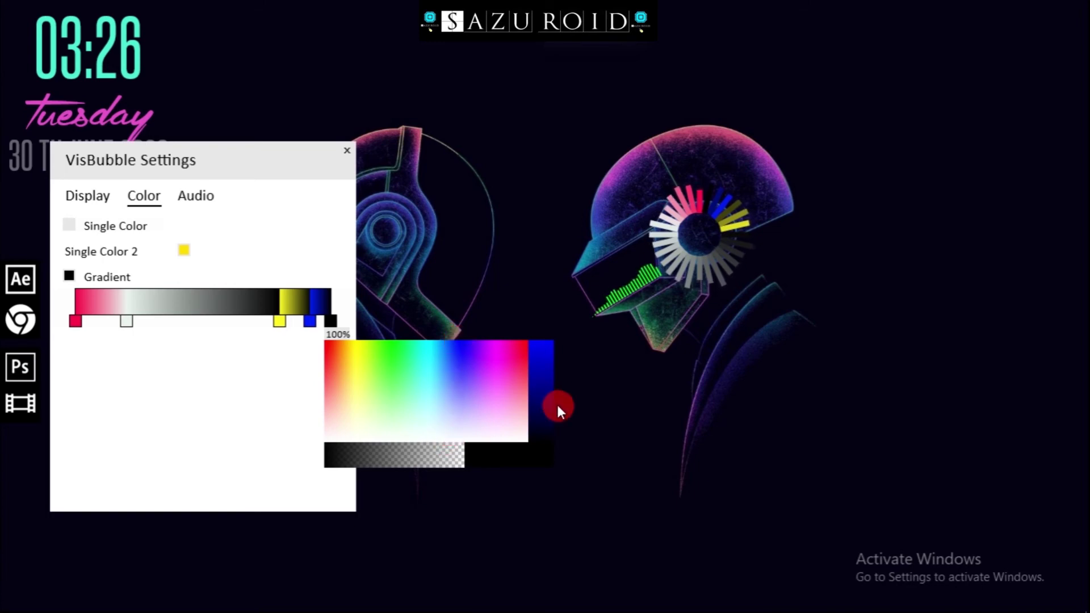
pyautogui.click(546, 382)
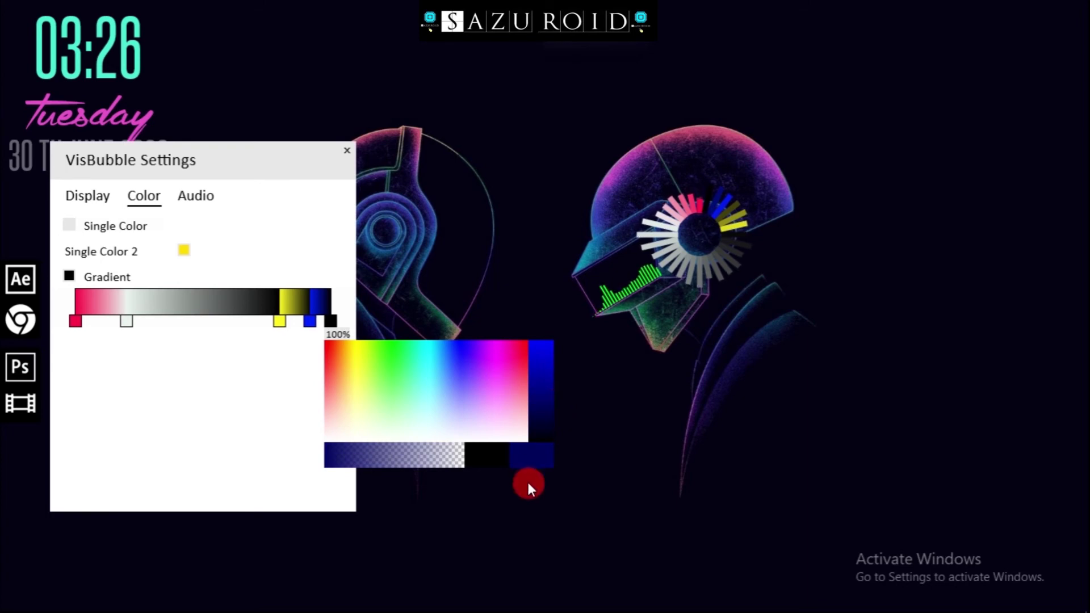
pyautogui.click(527, 455)
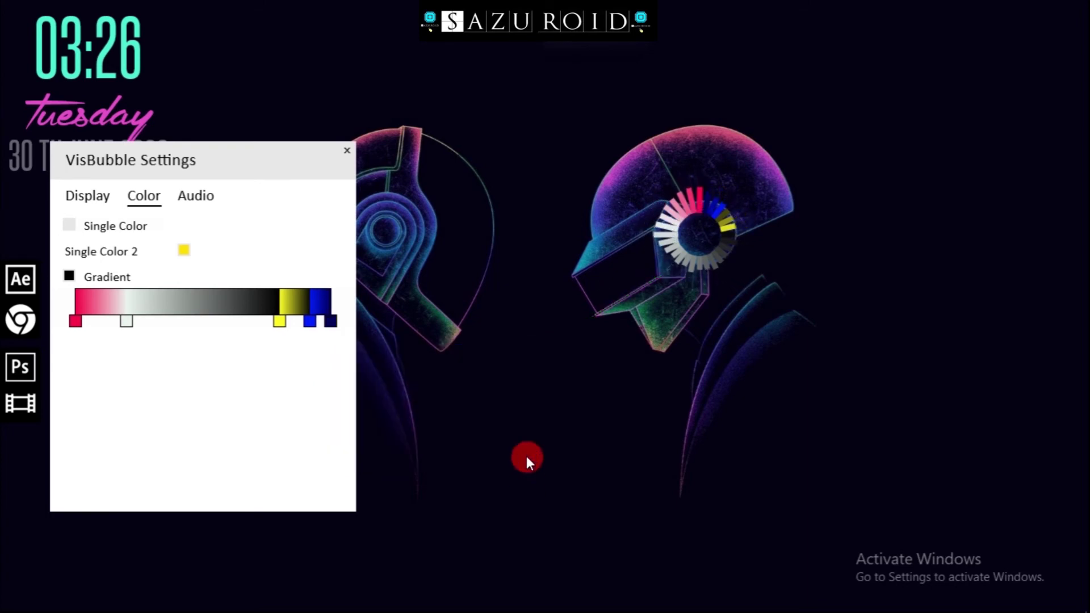
# Recolour the gradient's 20% stop red
pyautogui.moveTo(129, 333)
pyautogui.mouseDown()
pyautogui.moveTo(130, 323)
pyautogui.moveTo(138, 358)
pyautogui.moveTo(111, 335)
pyautogui.mouseUp()
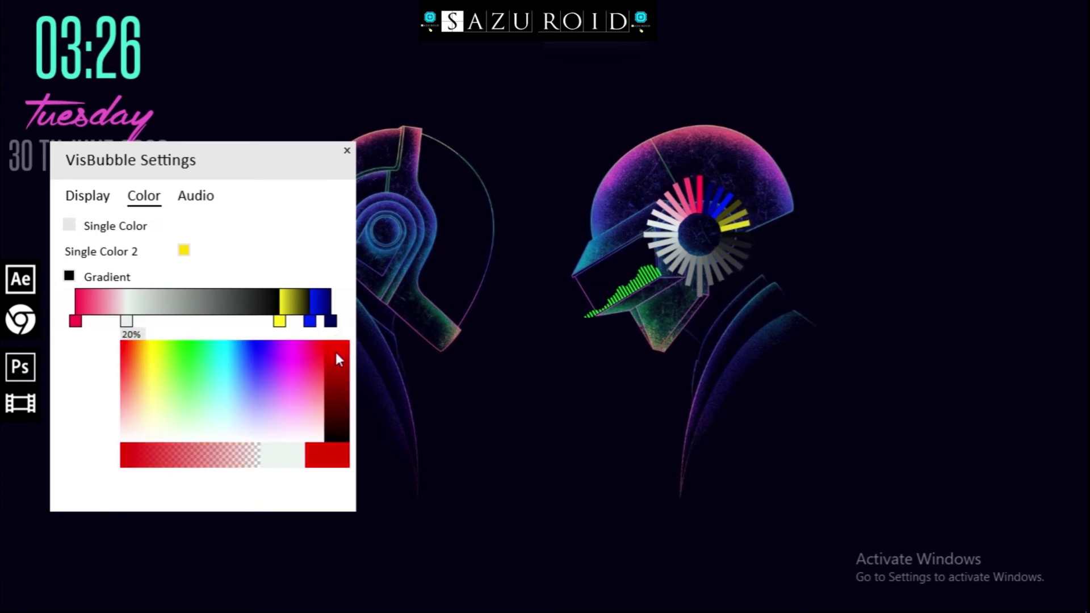
pyautogui.click(331, 449)
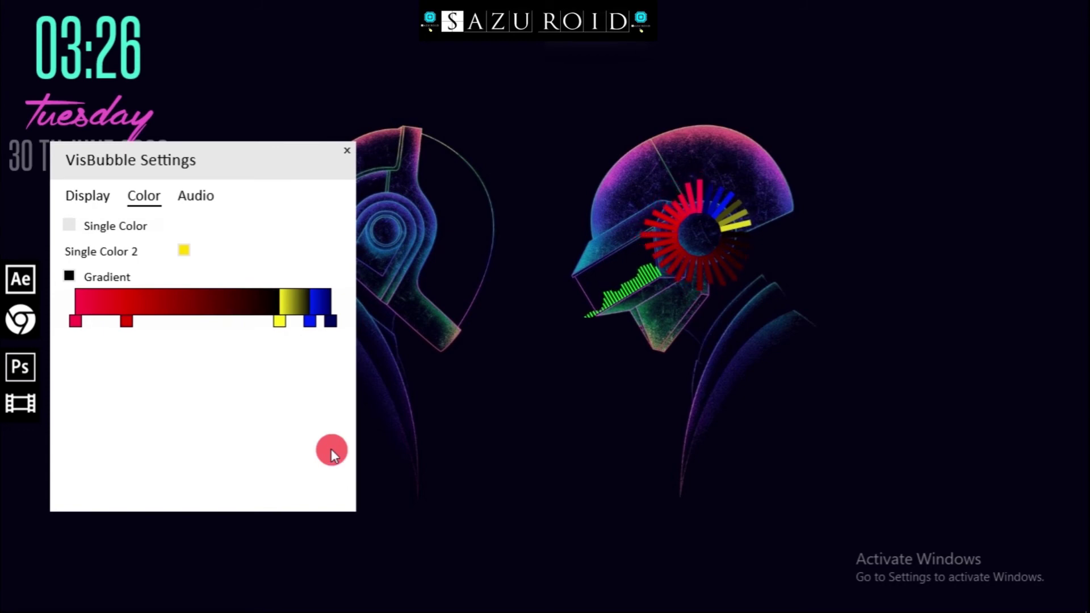
pyautogui.click(134, 311)
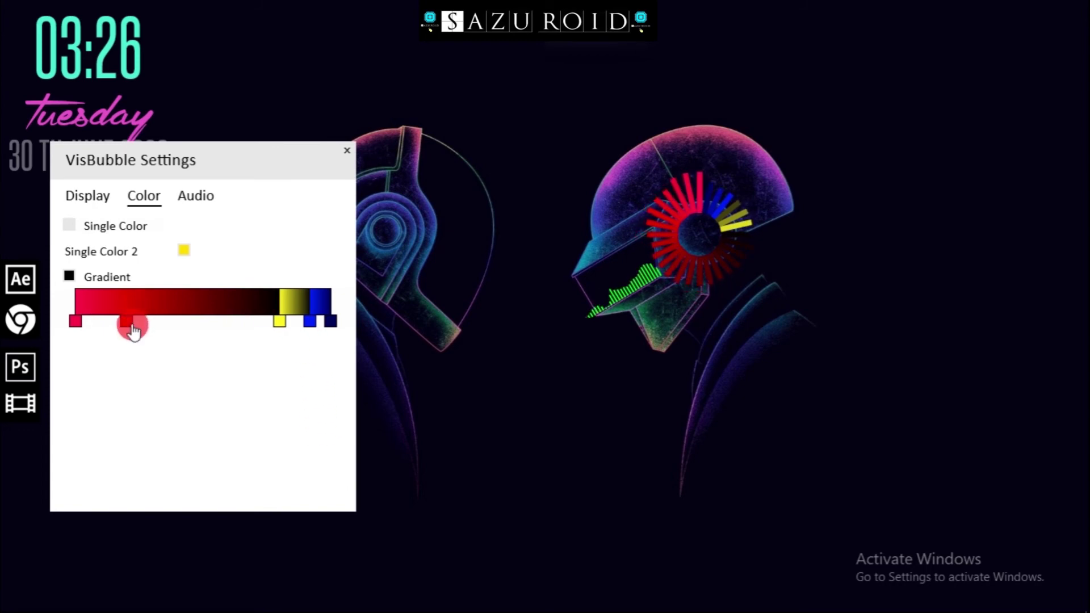
# Recolour the gradient's 20% stop light cyan at full brightness
pyautogui.click(130, 323)
pyautogui.click(202, 342)
pyautogui.moveTo(304, 375); pyautogui.dragTo(223, 372)
pyautogui.moveTo(337, 359); pyautogui.dragTo(336, 338)
pyautogui.click(335, 446)
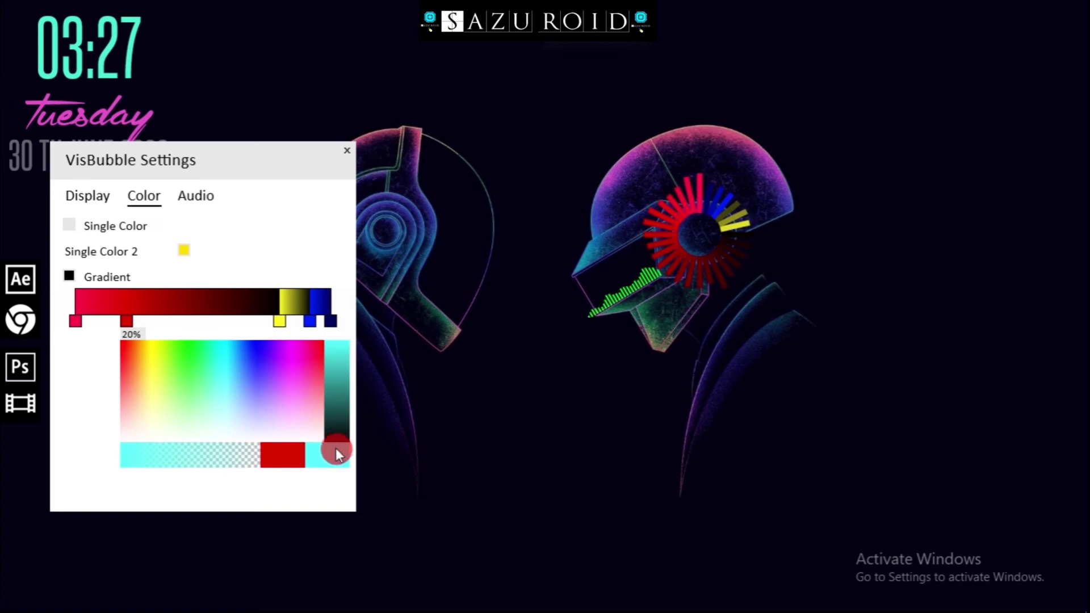
pyautogui.click(335, 450)
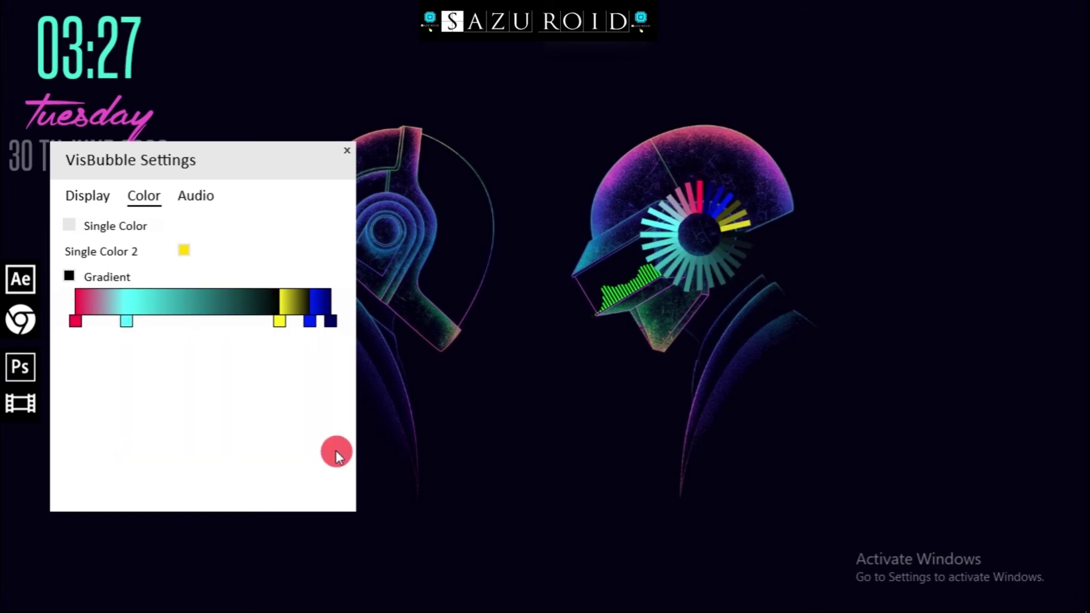
# Brighten the gradient's 100% stop to a slightly lighter navy blue
pyautogui.click(328, 321)
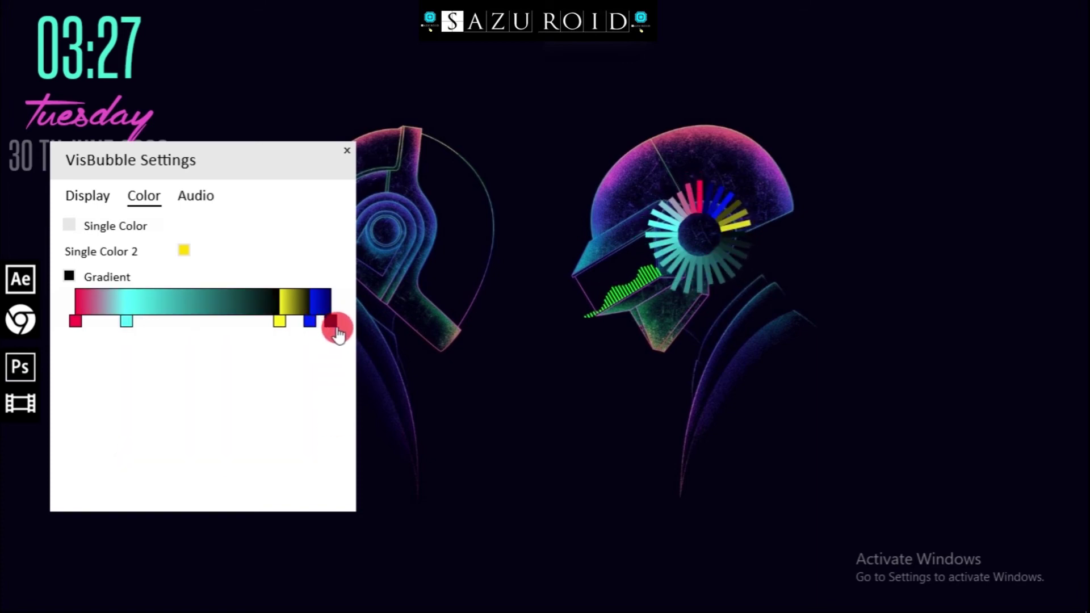
pyautogui.click(328, 321)
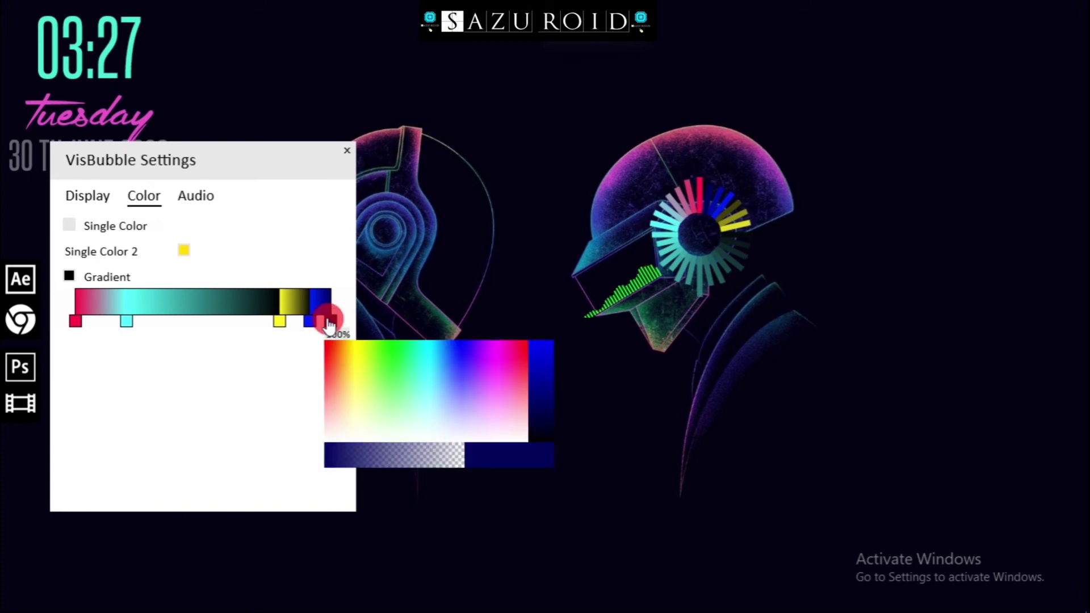
pyautogui.click(543, 376)
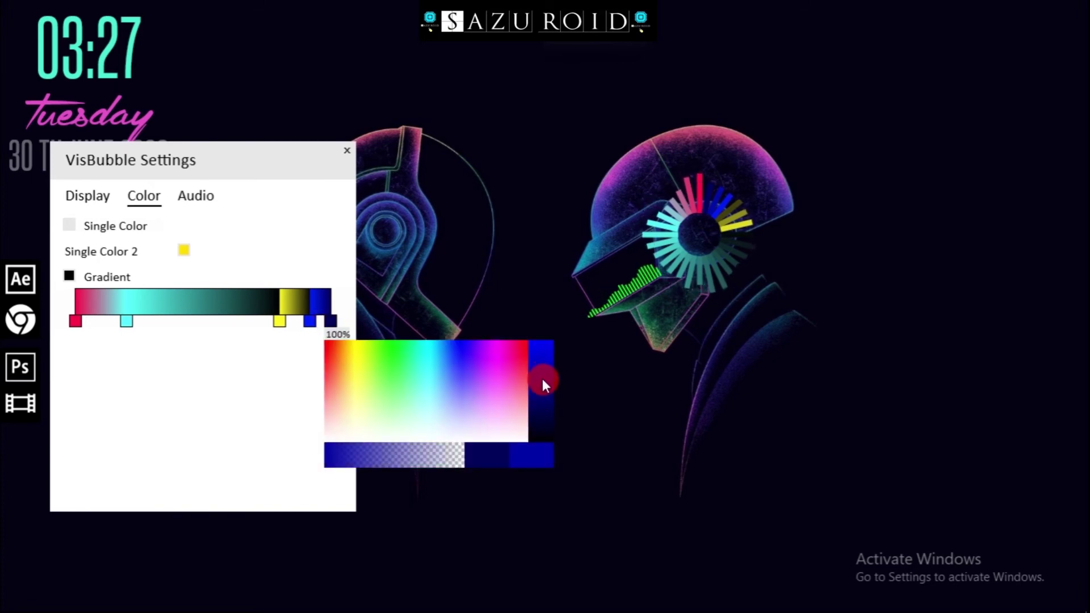
pyautogui.click(547, 462)
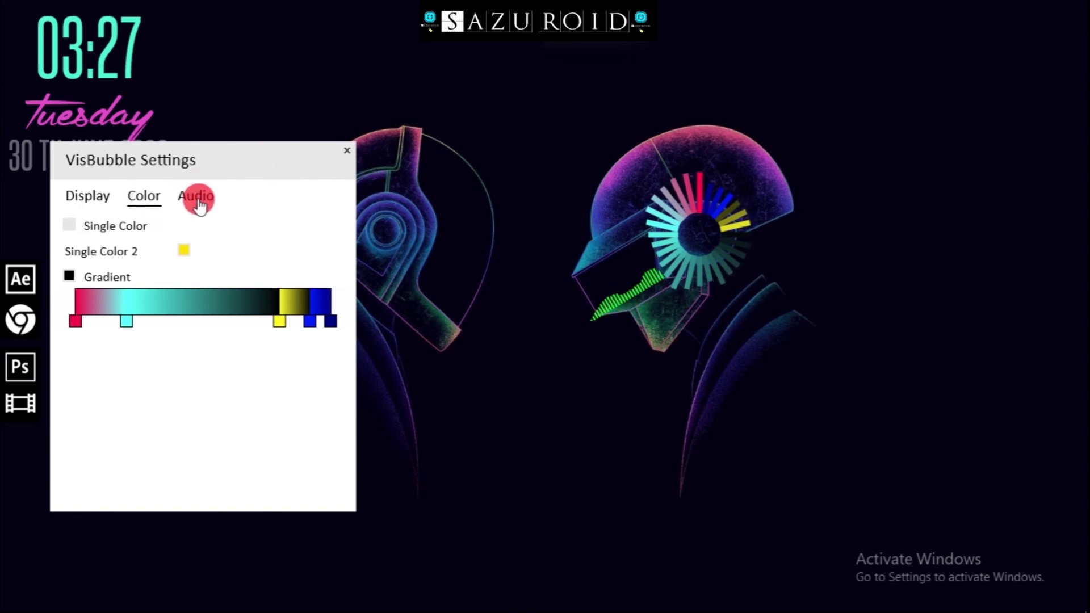
# Set the VisBubble ring's Angle Start to 218 and move the ring onto the left-hand helmet's ear disc
pyautogui.click(94, 199)
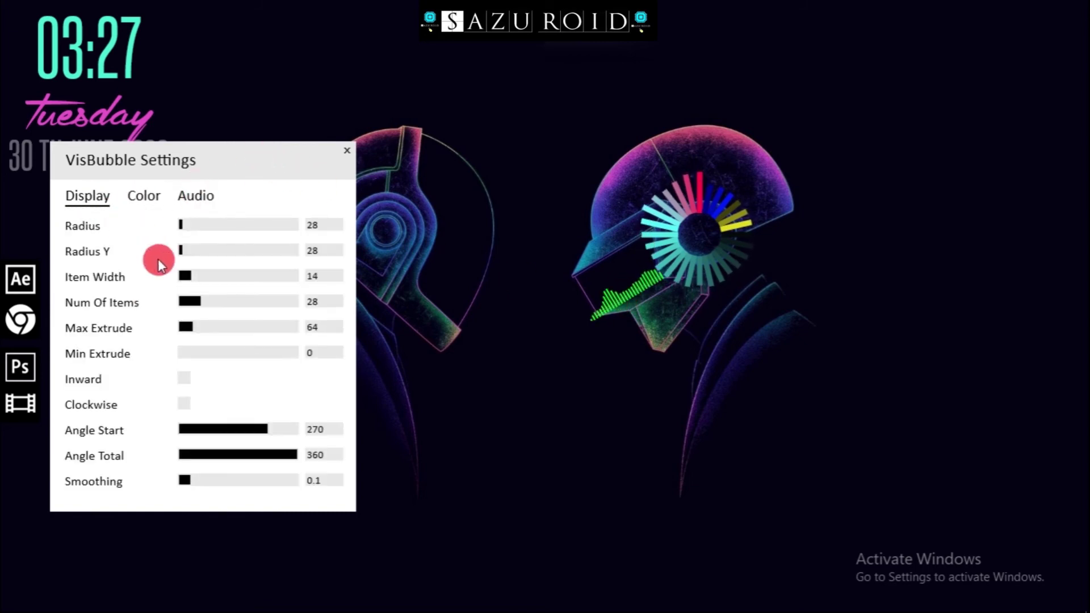
pyautogui.moveTo(262, 433); pyautogui.dragTo(249, 431)
pyautogui.moveTo(692, 255); pyautogui.dragTo(380, 253)
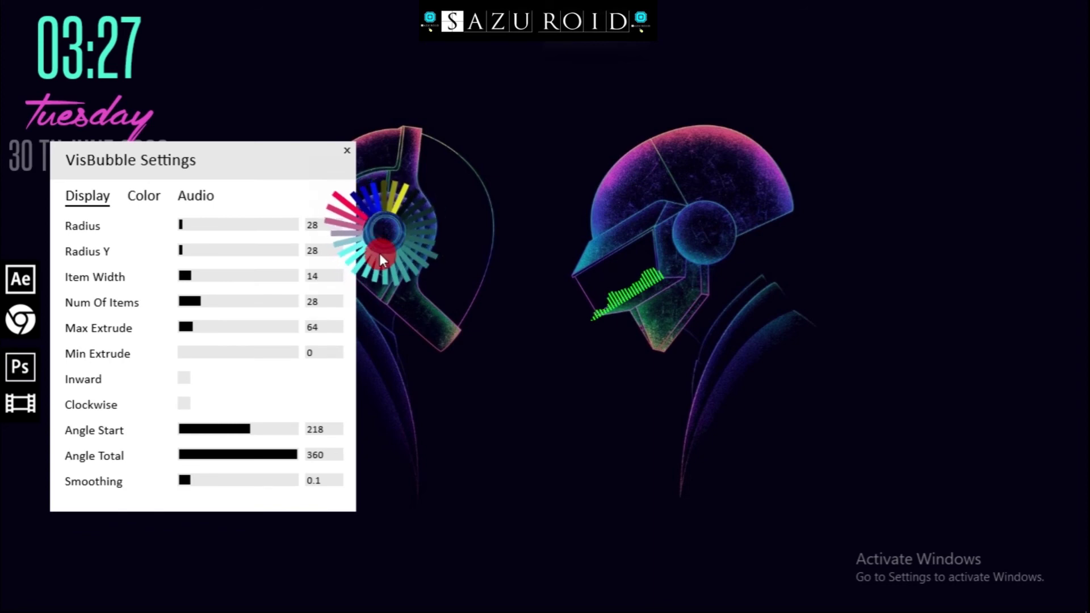
# Move the VisBubble settings window clear of the ring and close it
pyautogui.moveTo(246, 159); pyautogui.dragTo(168, 162)
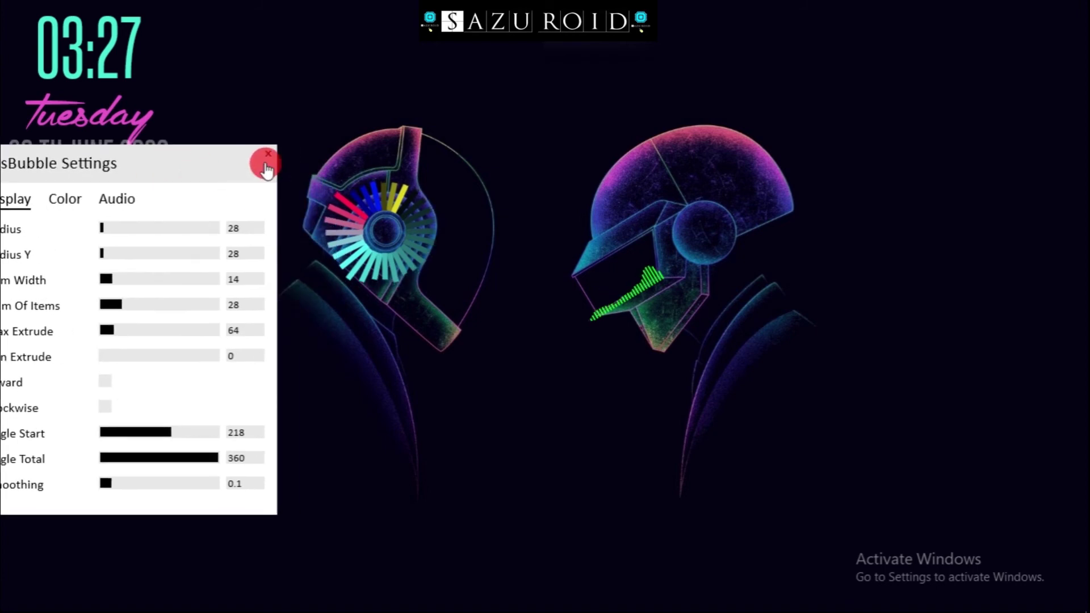
pyautogui.moveTo(238, 151); pyautogui.dragTo(260, 217)
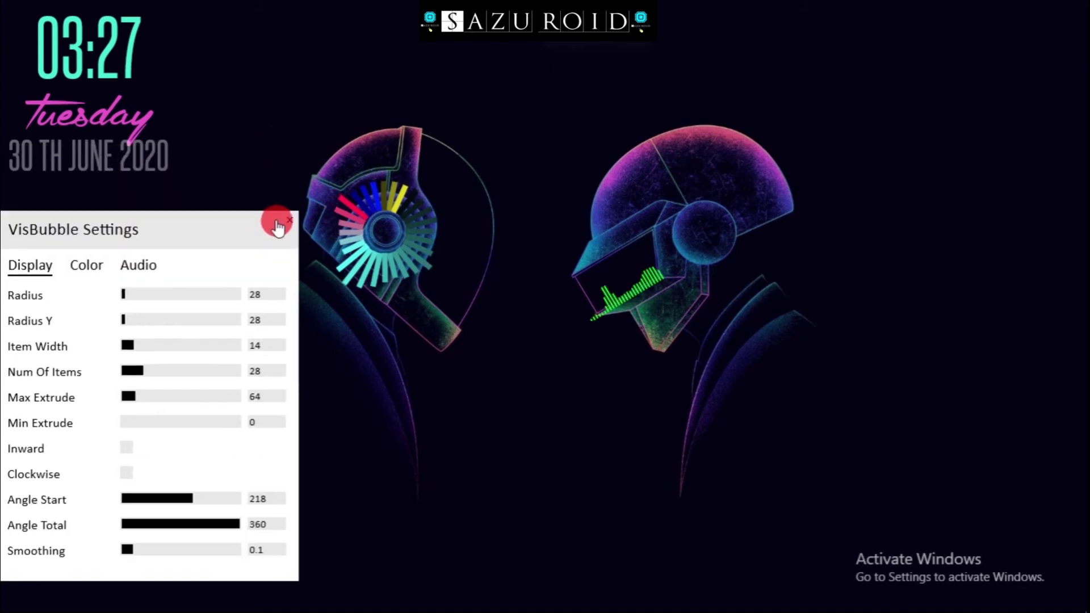
pyautogui.click(286, 219)
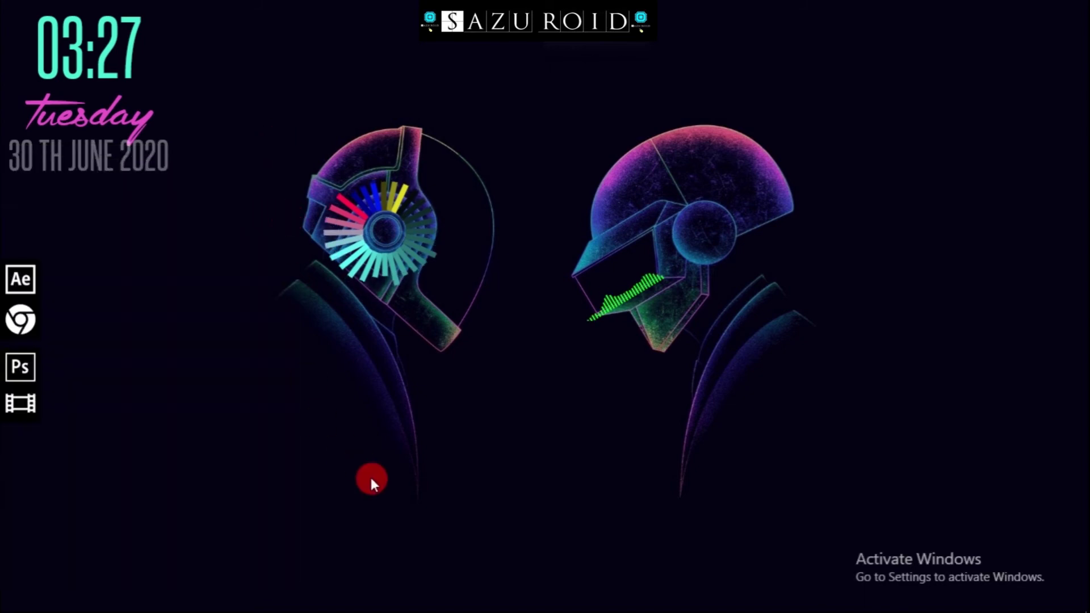
# Open the monstercat-visualizer settings and set the rotation angle to 32° and the visualizer scale to 0.13
pyautogui.rightClick(630, 298)
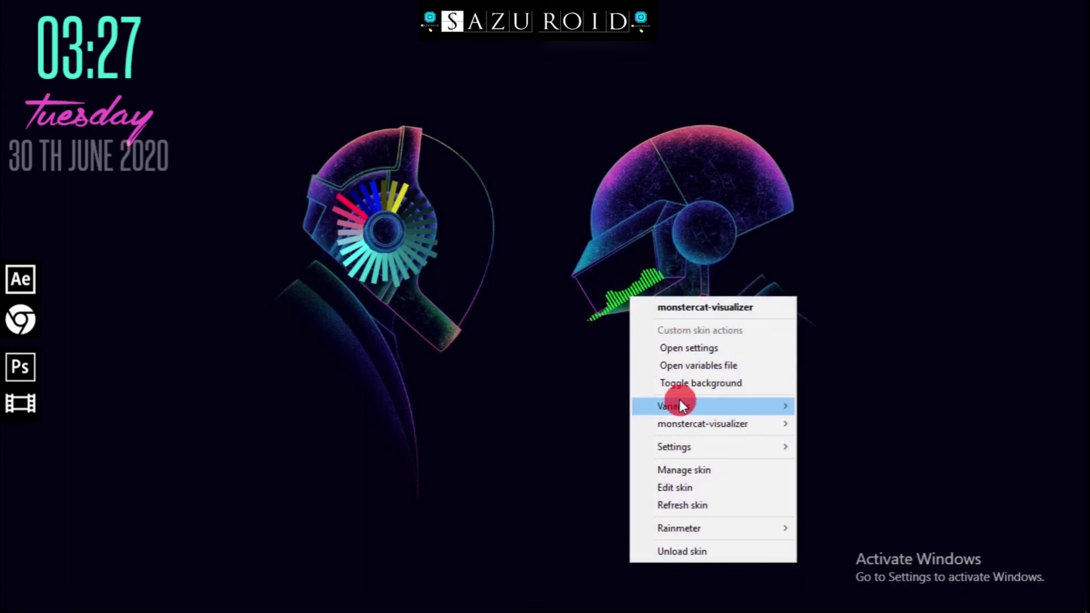
pyautogui.click(675, 347)
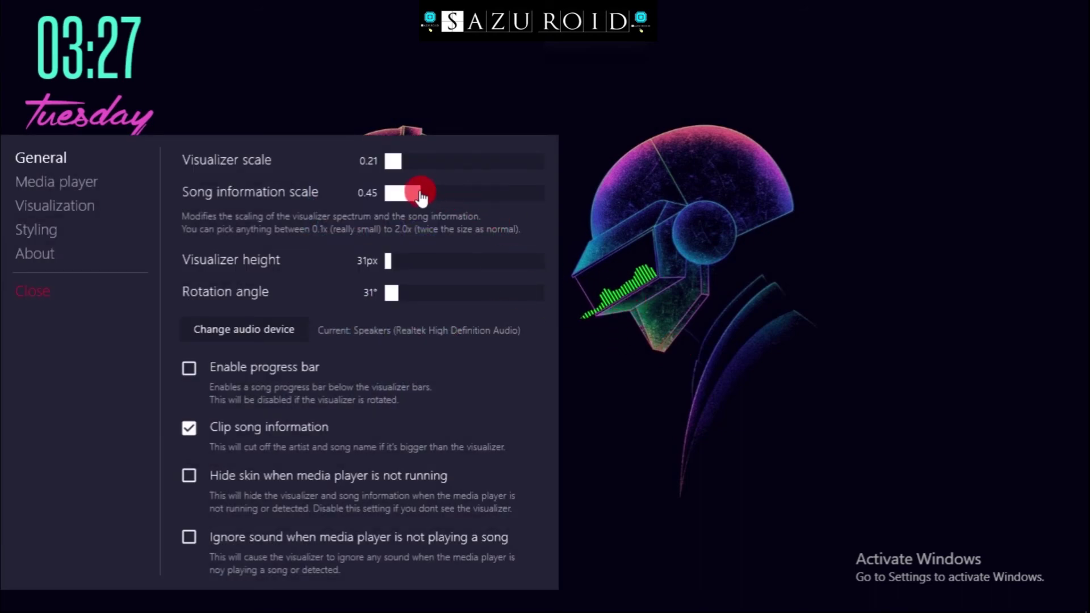
pyautogui.click(392, 294)
pyautogui.moveTo(393, 296); pyautogui.dragTo(397, 168)
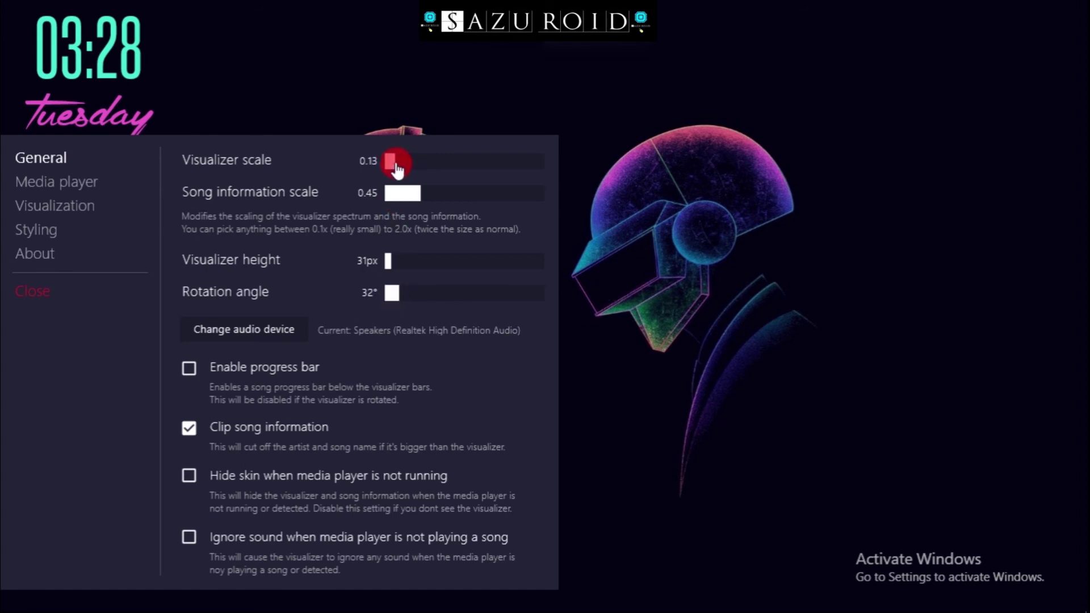
# Set the song information scale to 0.30 and the visualizer scale to 0.25
pyautogui.click(611, 286)
pyautogui.moveTo(418, 203); pyautogui.dragTo(407, 169)
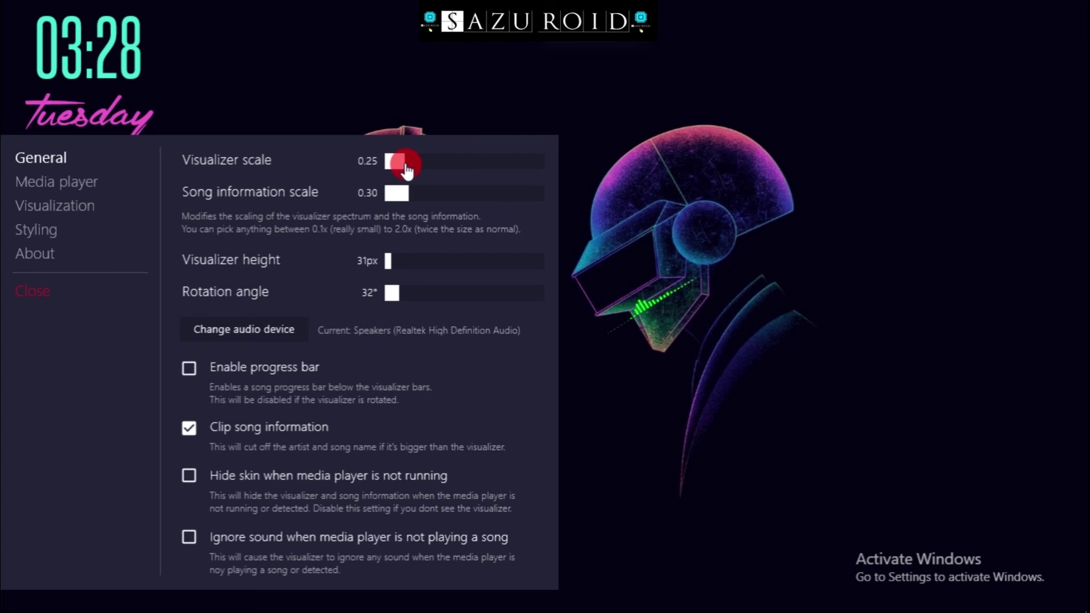
# Set the visualizer scale to 0.19 and reposition the green bars inside the right-hand helmet's visor
pyautogui.moveTo(645, 312); pyautogui.dragTo(625, 293)
pyautogui.moveTo(398, 161); pyautogui.dragTo(405, 165)
pyautogui.click(605, 277)
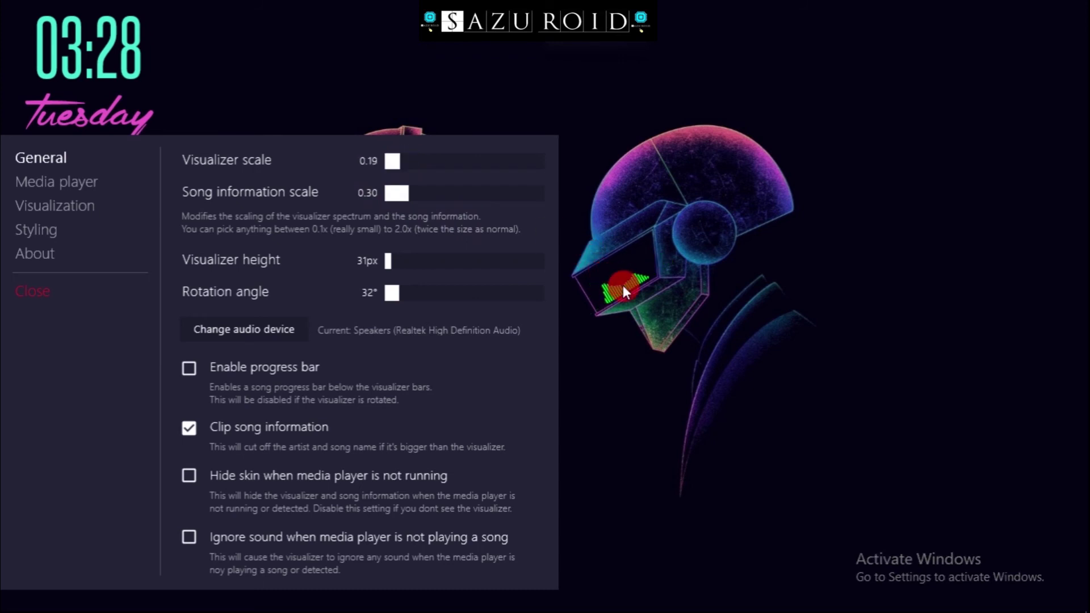
# Set the visualizer scale to 0.21 and the song information scale to 0.54 for the green bars in the right-hand helmet's visor
pyautogui.moveTo(621, 287); pyautogui.dragTo(363, 155)
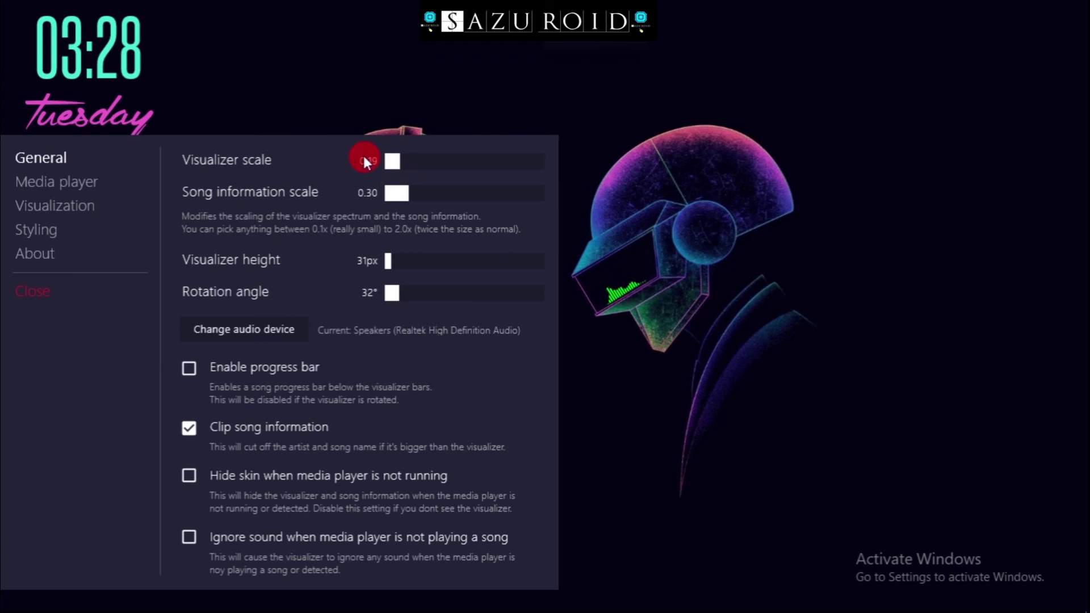
pyautogui.moveTo(371, 161); pyautogui.dragTo(401, 167)
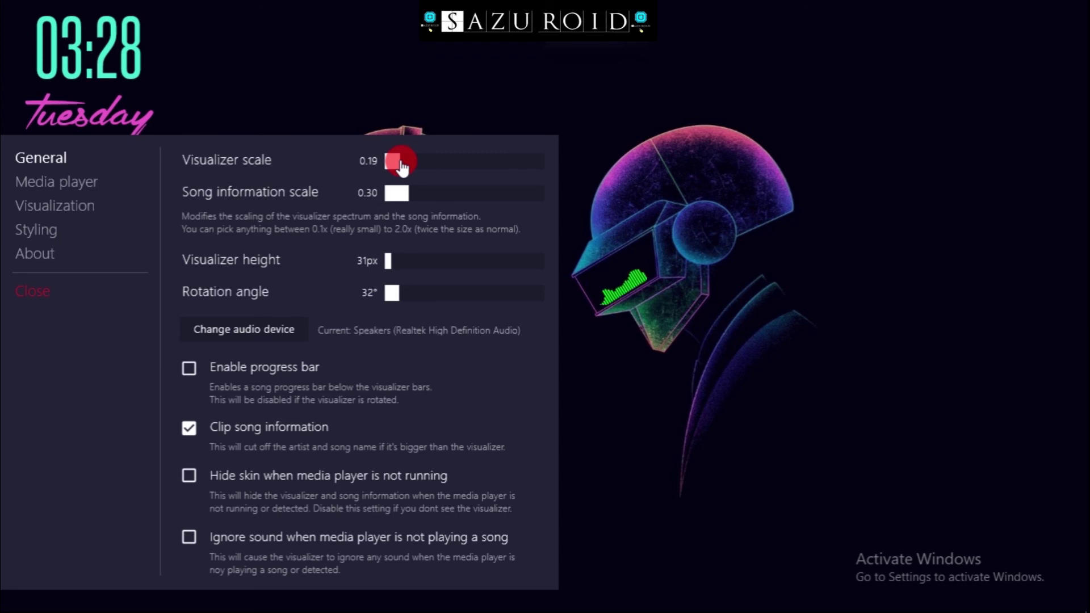
pyautogui.moveTo(401, 167); pyautogui.dragTo(404, 168)
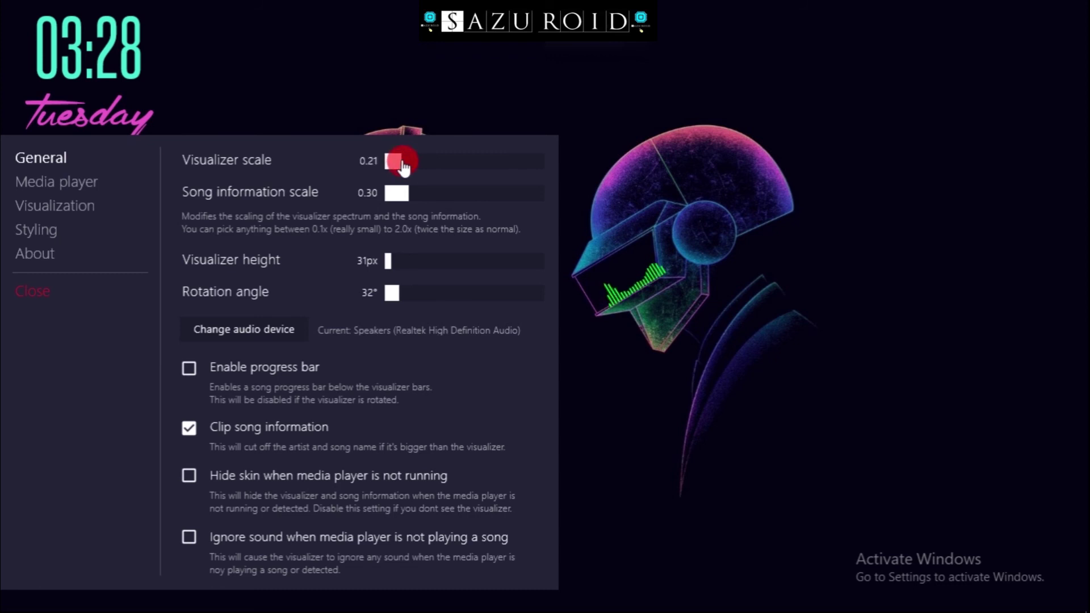
pyautogui.click(376, 193)
pyautogui.moveTo(407, 193); pyautogui.dragTo(430, 202)
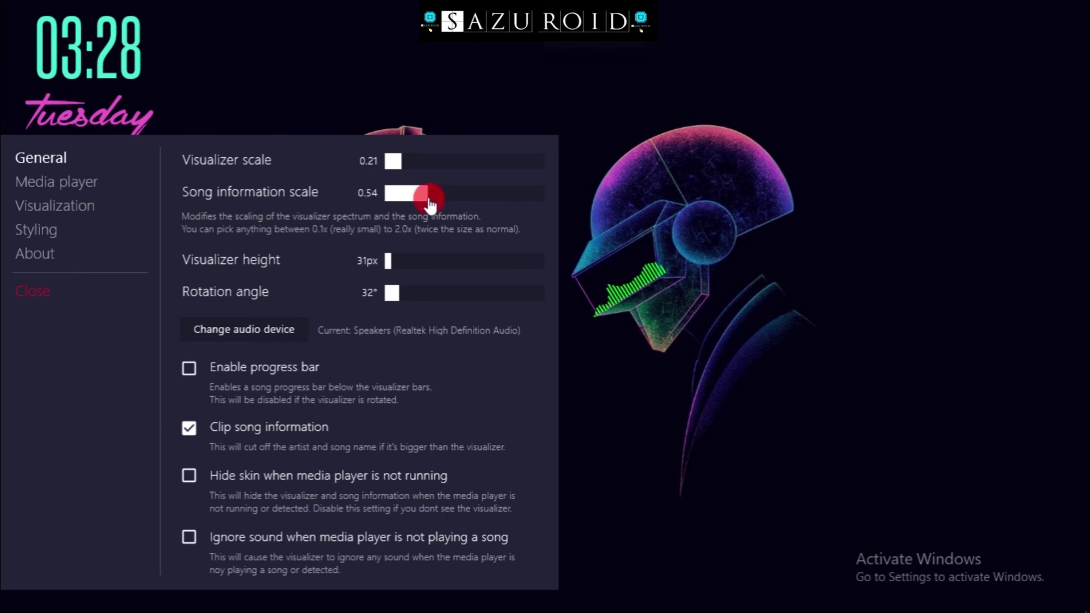
# Set the visualizer scale to 0.16, fit the green bars inside the right-hand visor and close the visualizer settings
pyautogui.click(397, 265)
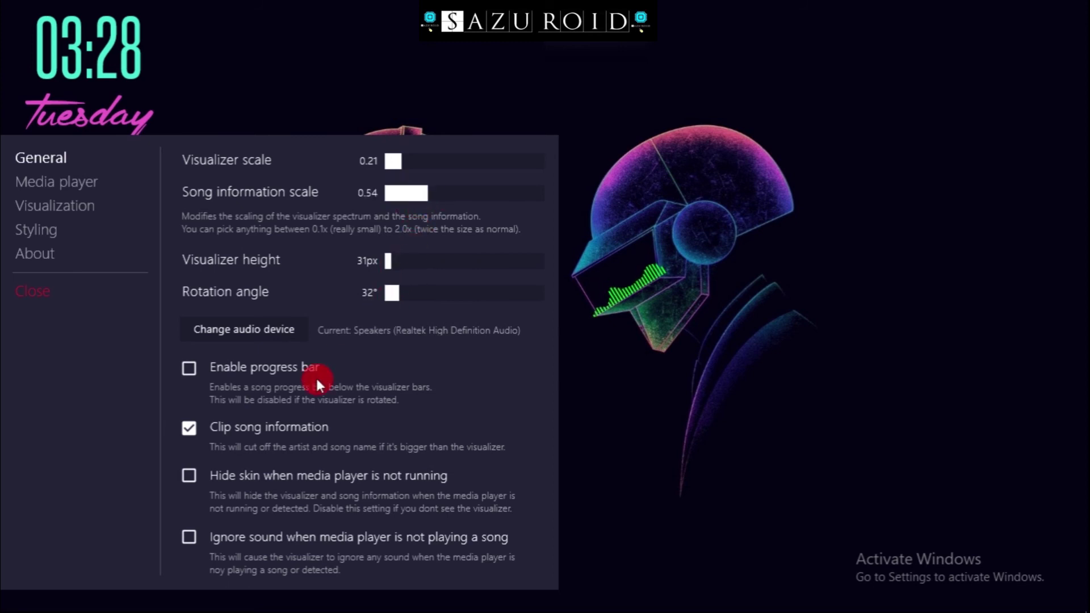
pyautogui.moveTo(399, 163); pyautogui.dragTo(625, 284)
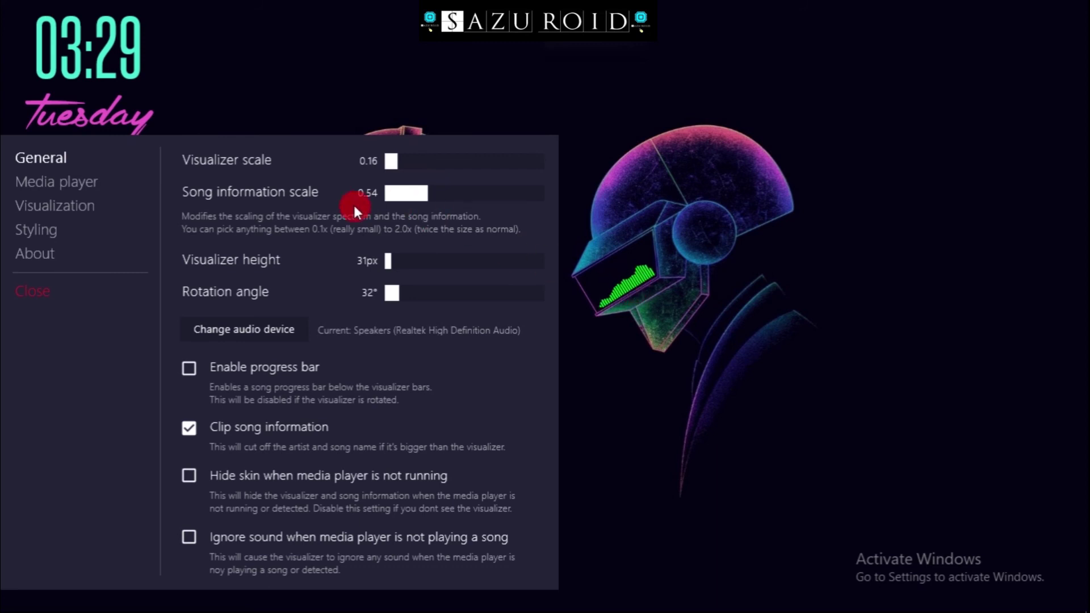
pyautogui.click(49, 290)
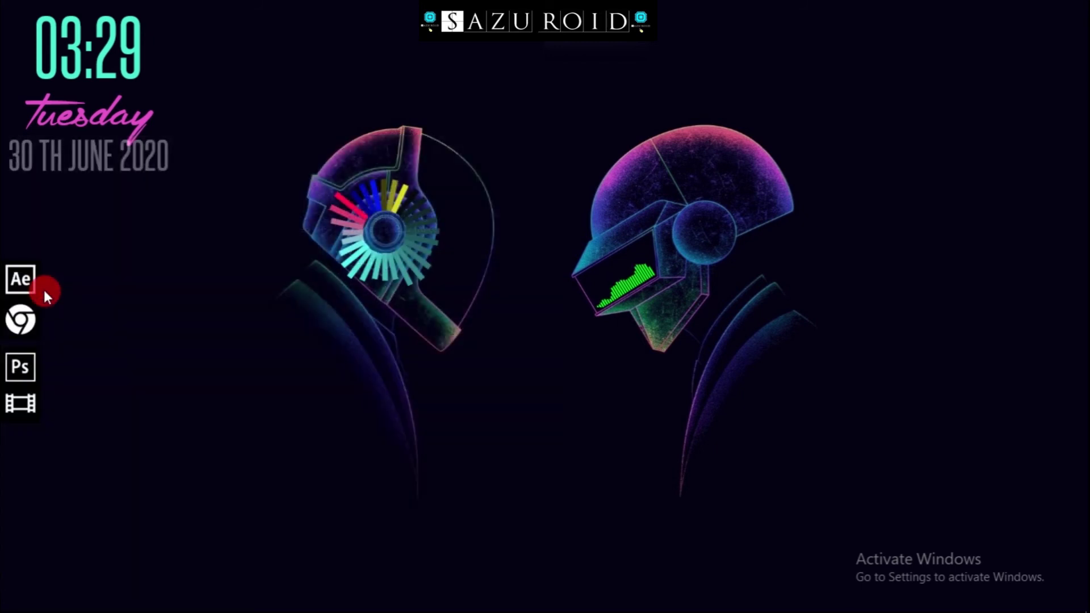
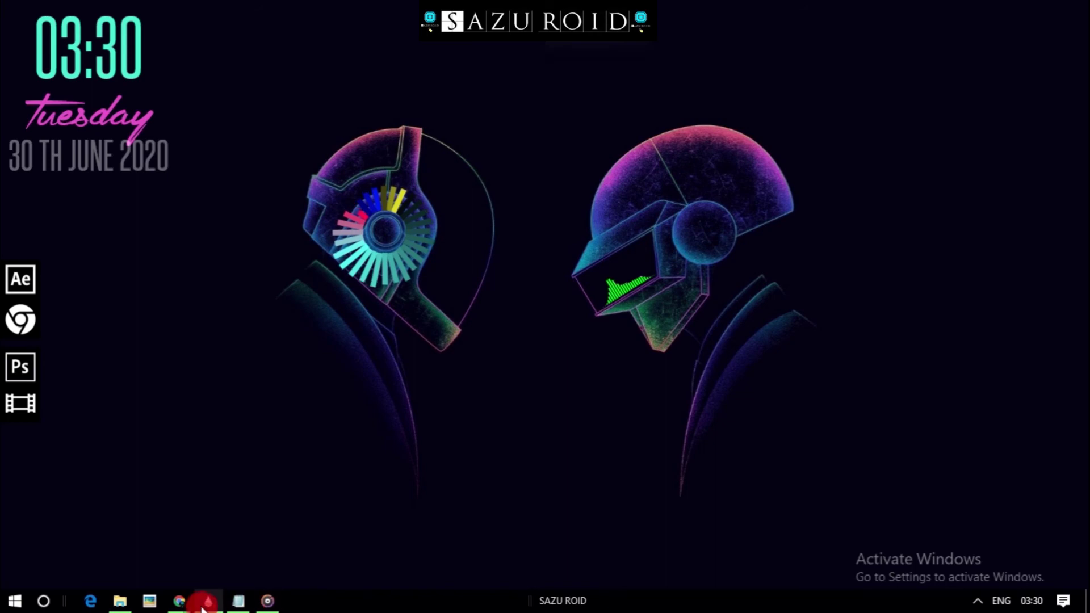
# Load the ReactiveWallpaper.ini skin from Reactive Wallpaer_Punk_Prio and minimize the Rainmeter manager to reveal the desktop
pyautogui.click(206, 602)
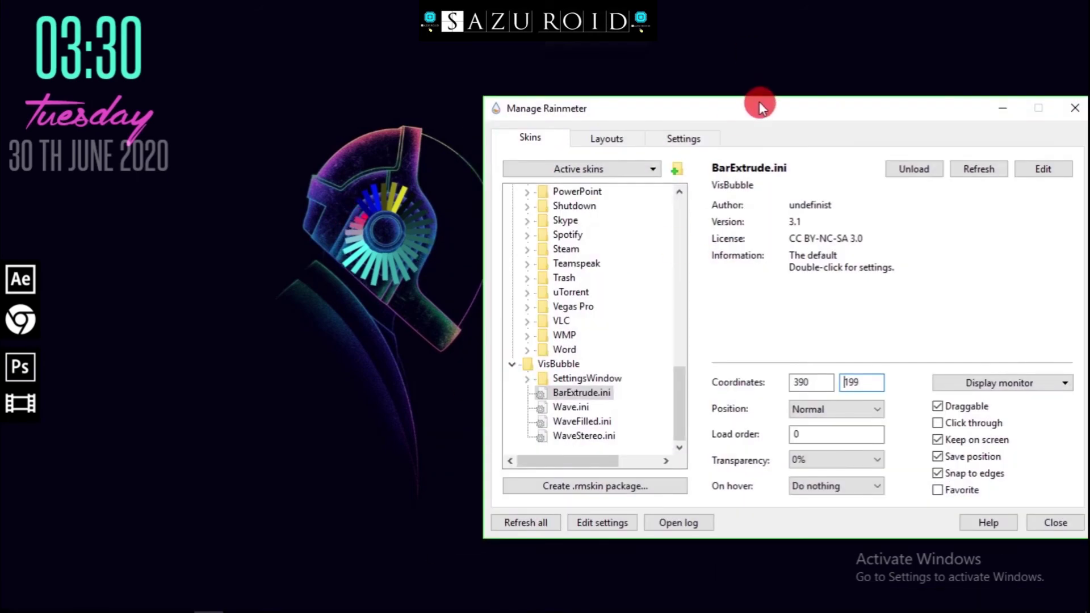
pyautogui.moveTo(760, 103); pyautogui.dragTo(747, 106)
pyautogui.moveTo(670, 397); pyautogui.dragTo(655, 237)
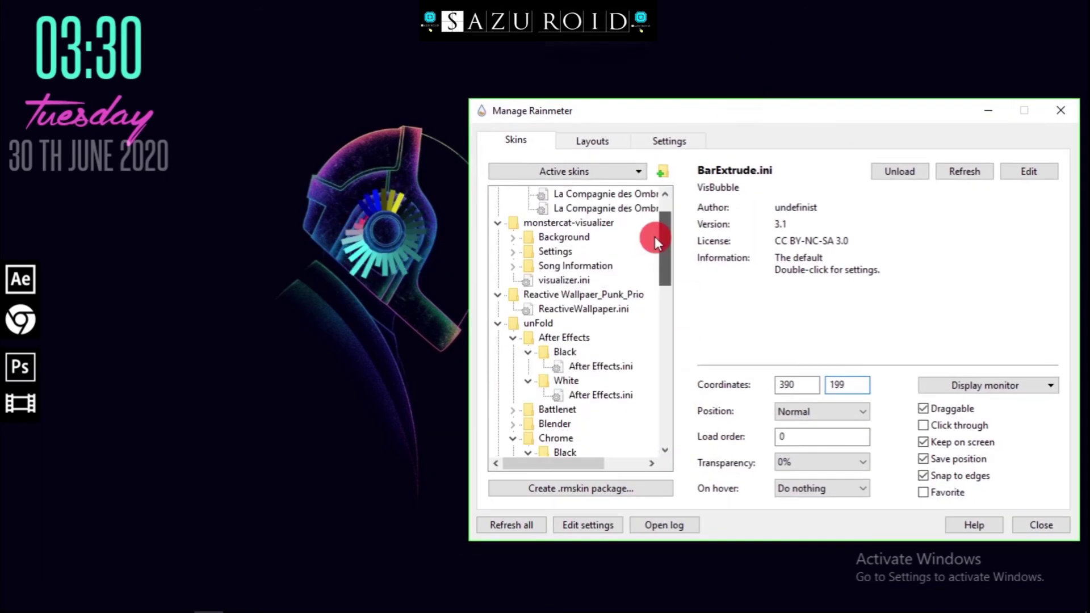
pyautogui.click(549, 312)
pyautogui.click(778, 278)
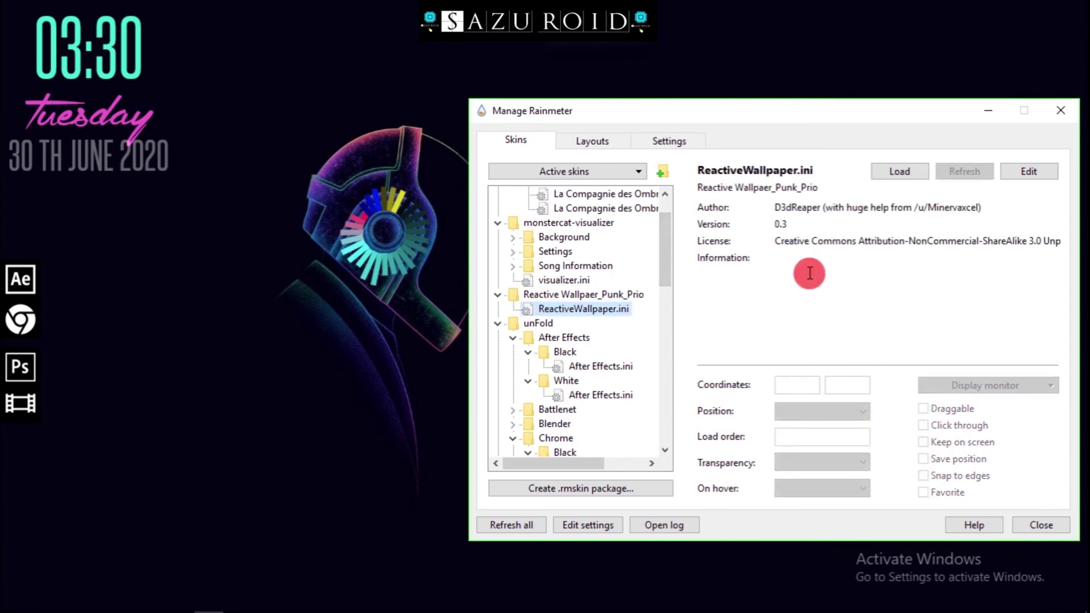
pyautogui.click(890, 169)
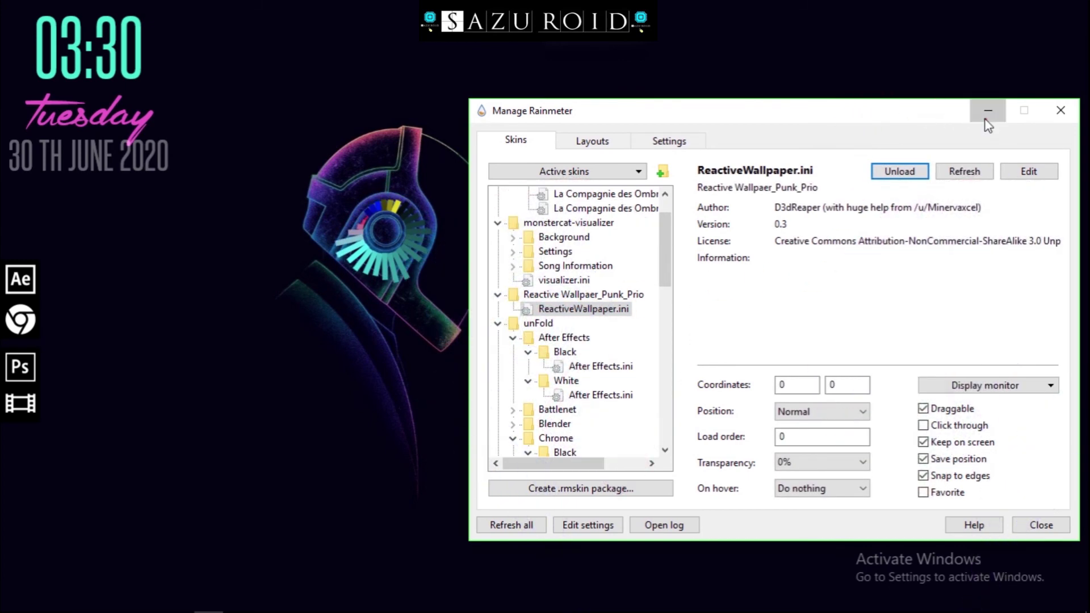
pyautogui.click(986, 114)
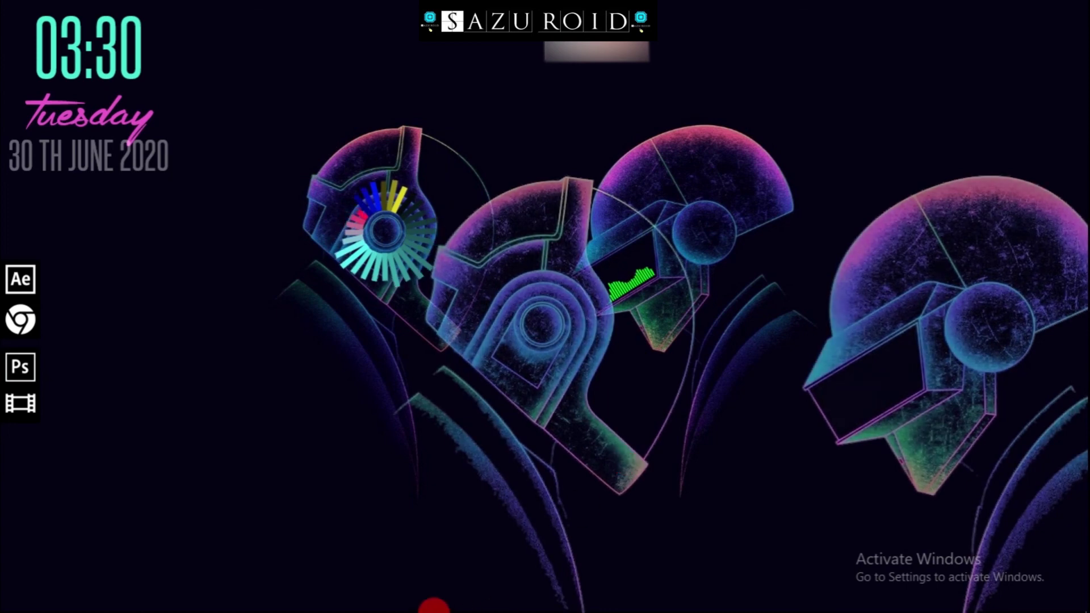
# Reopen the Rainmeter manager and set the ReactiveWallpaper skin's position to Bottom
pyautogui.moveTo(246, 600)
pyautogui.moveTo(208, 602)
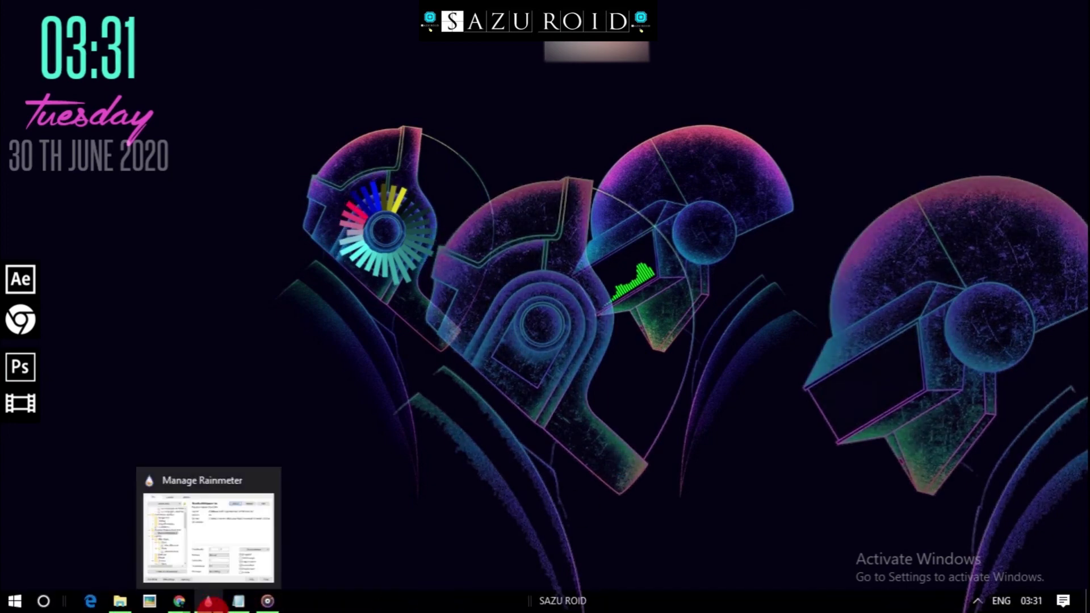
pyautogui.click(200, 550)
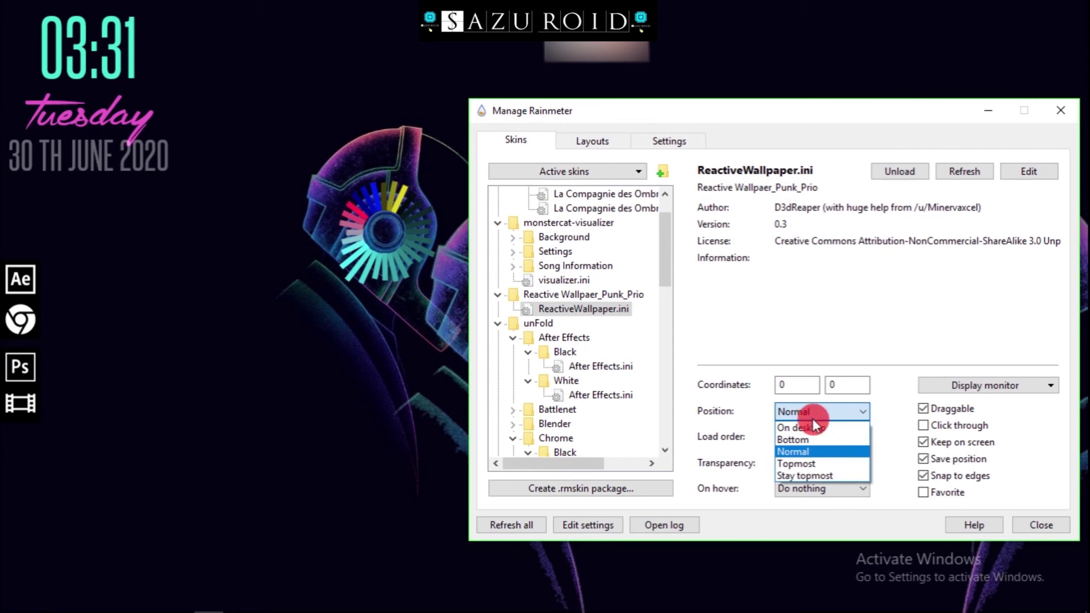
pyautogui.click(813, 439)
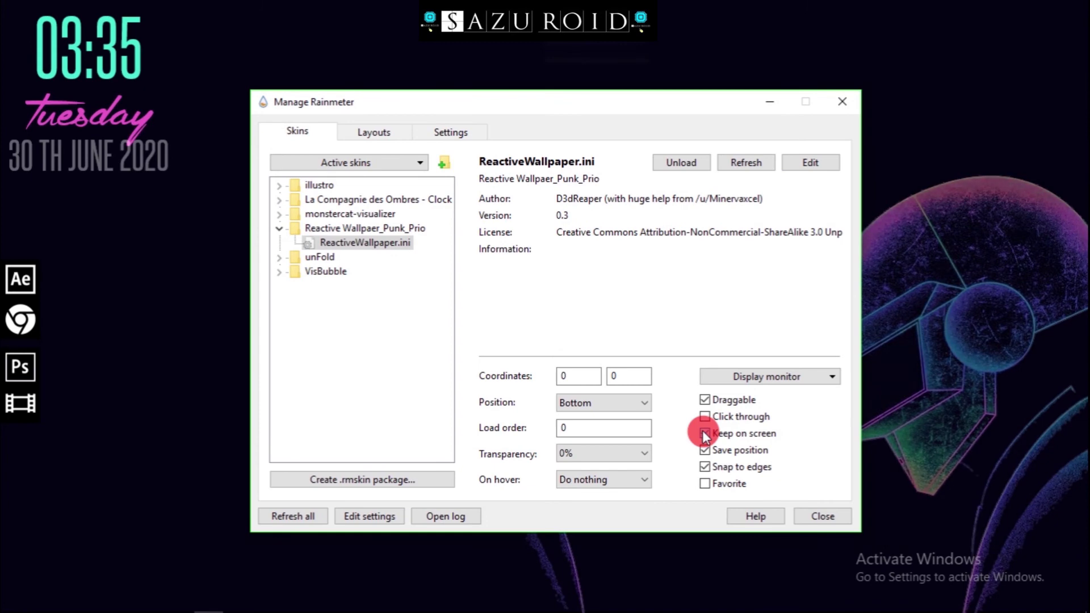
pyautogui.click(704, 433)
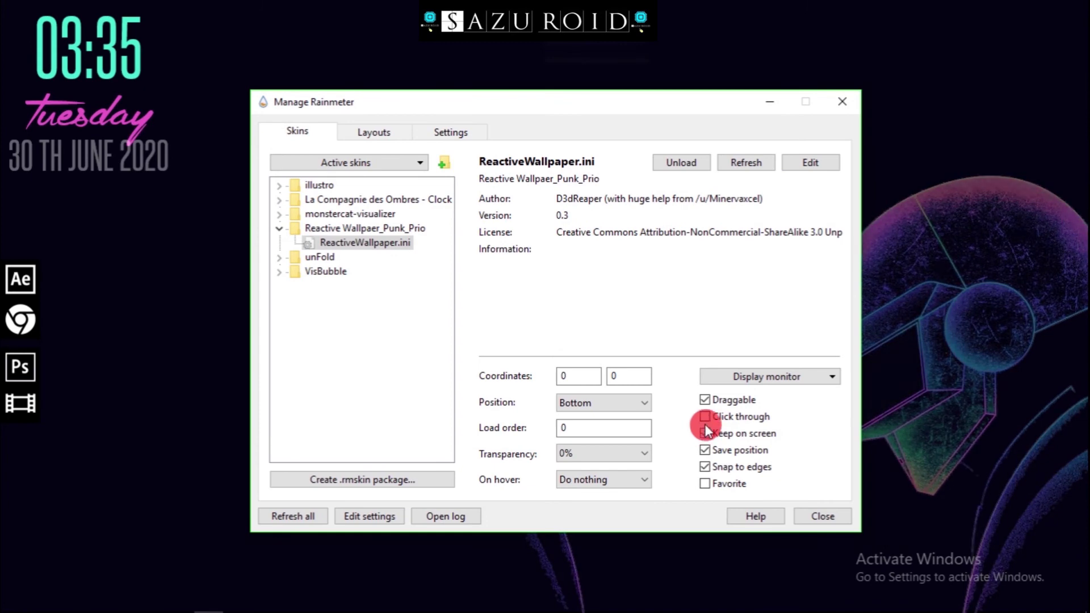
pyautogui.click(705, 418)
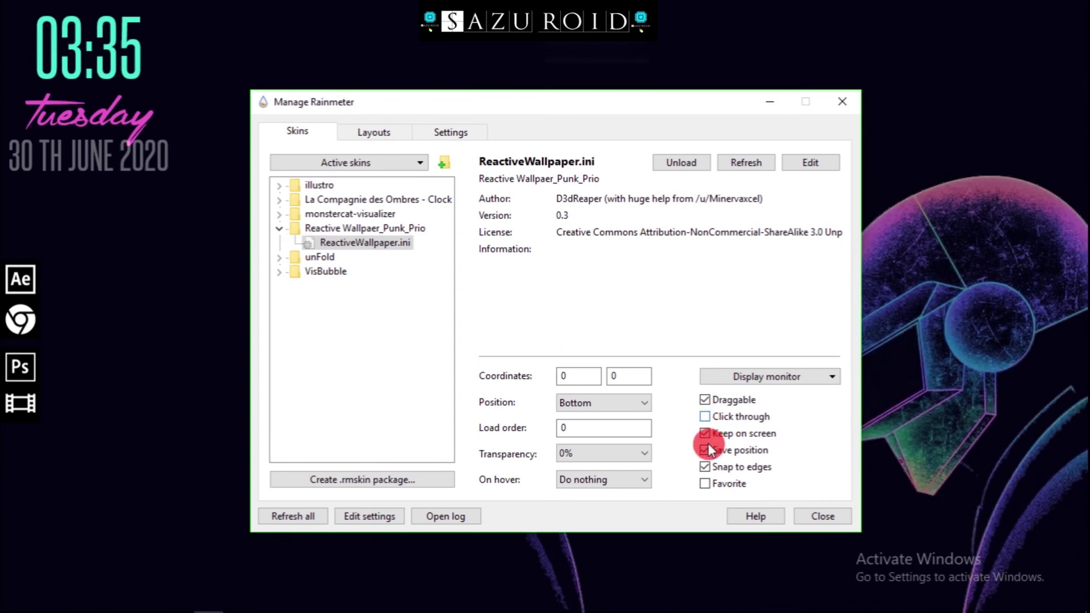
pyautogui.click(705, 467)
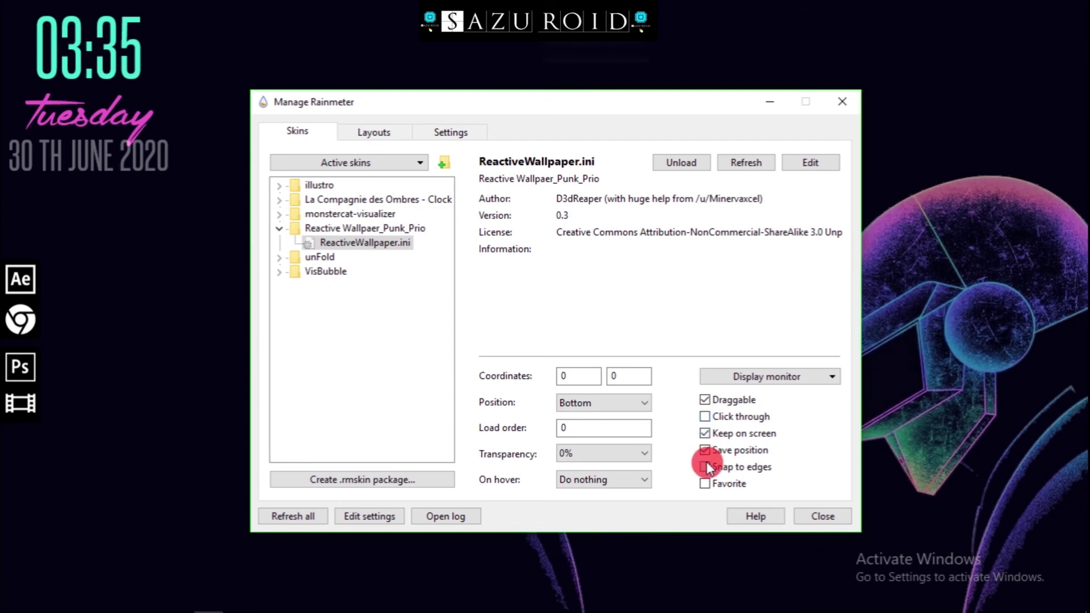
pyautogui.click(705, 466)
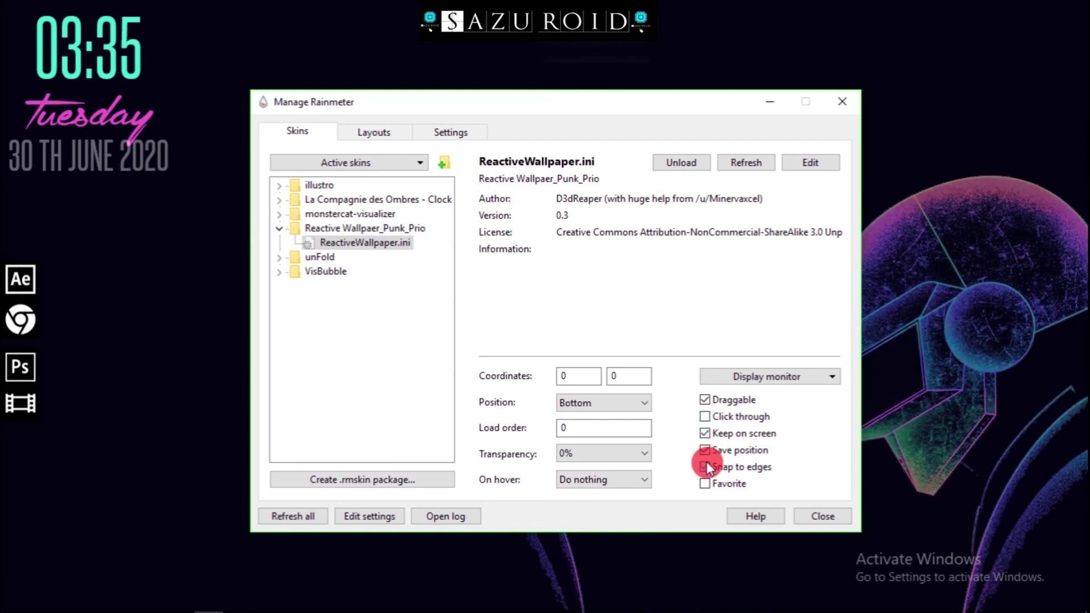
# Open ReactiveWallpaper.ini for editing and set FFTSize to 200 in the [FFTAudio] section
pyautogui.click(793, 167)
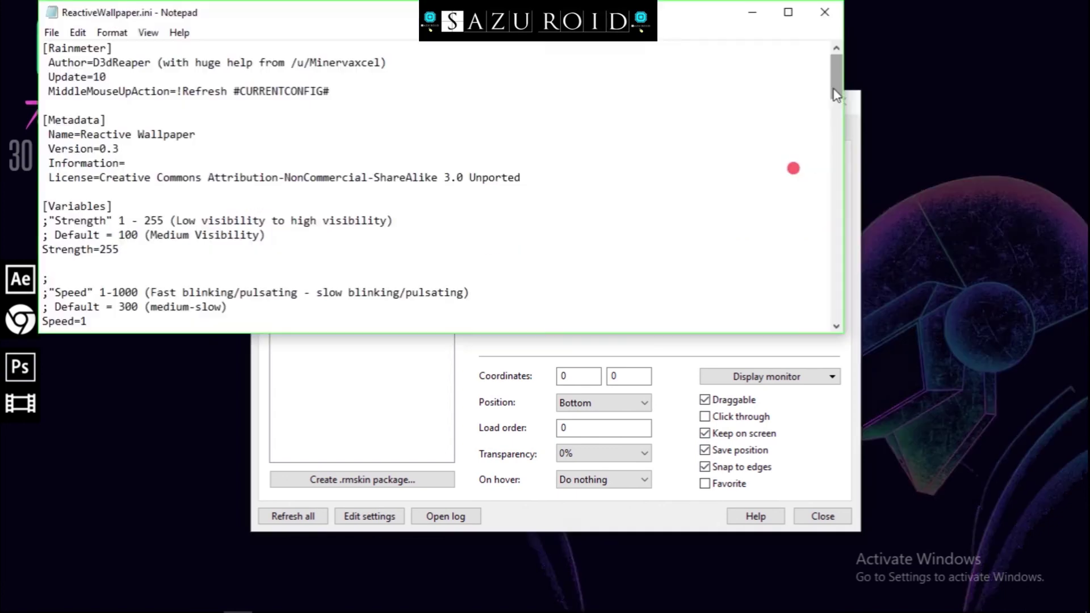
pyautogui.click(833, 89)
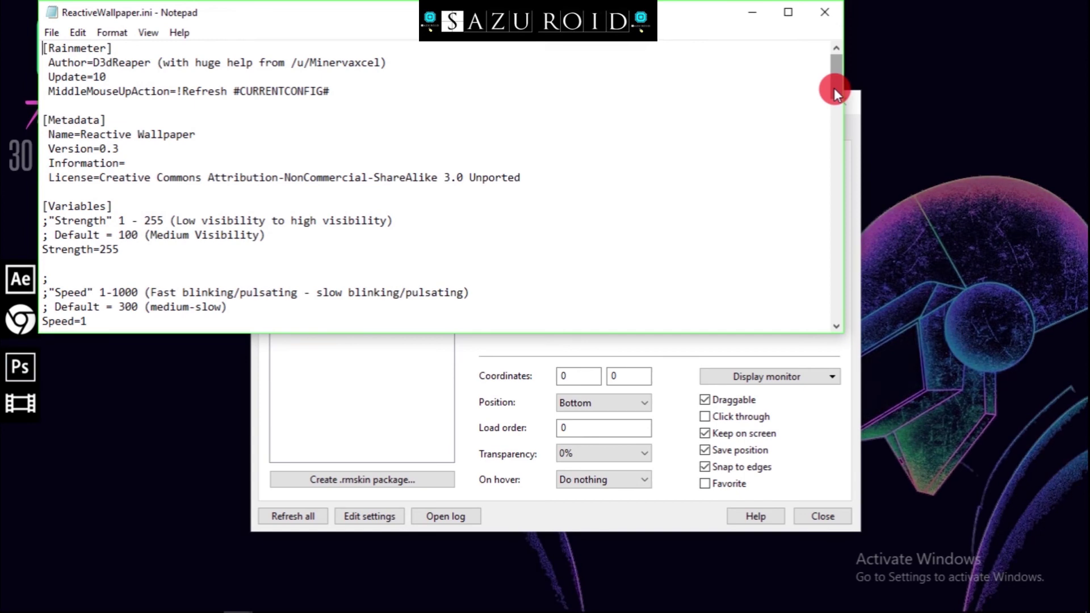
pyautogui.moveTo(835, 90); pyautogui.dragTo(843, 132)
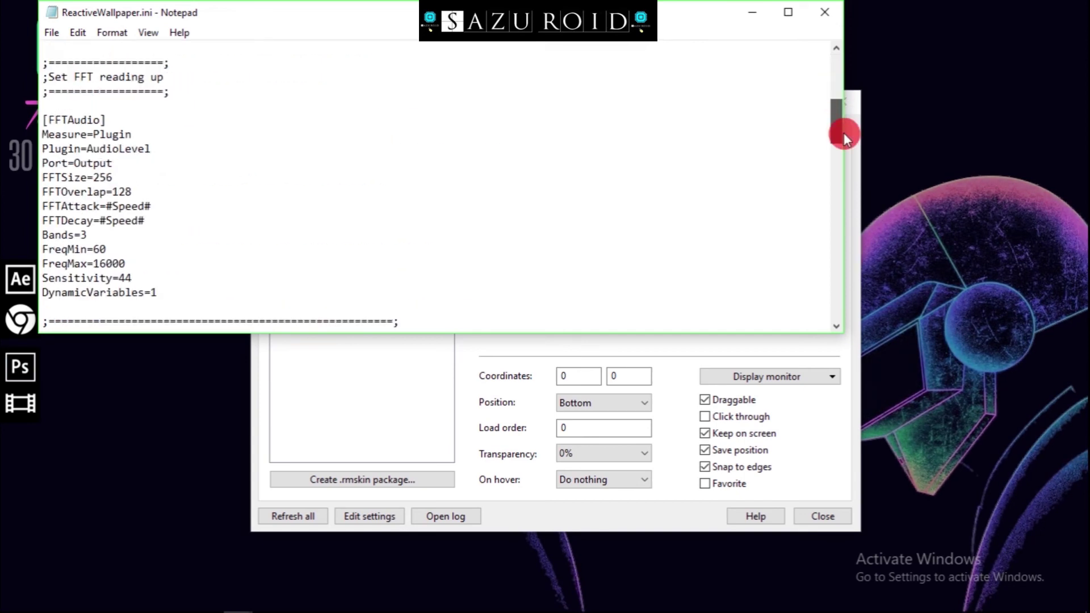
pyautogui.click(380, 177)
pyautogui.click(112, 180)
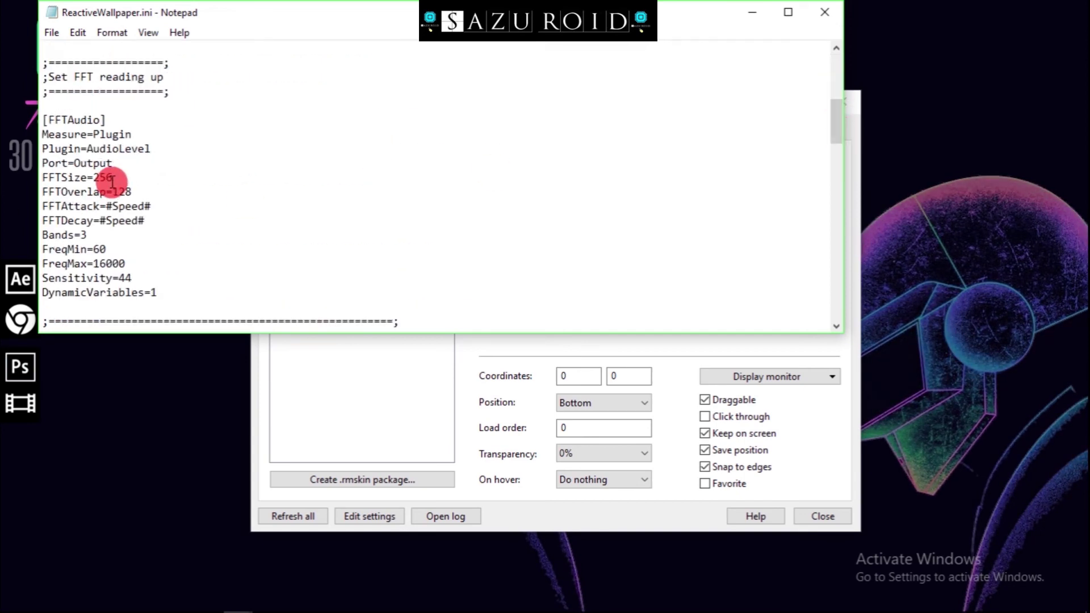
pyautogui.press('BackSpace')
pyautogui.press('BackSpace')
pyautogui.press('Delete')
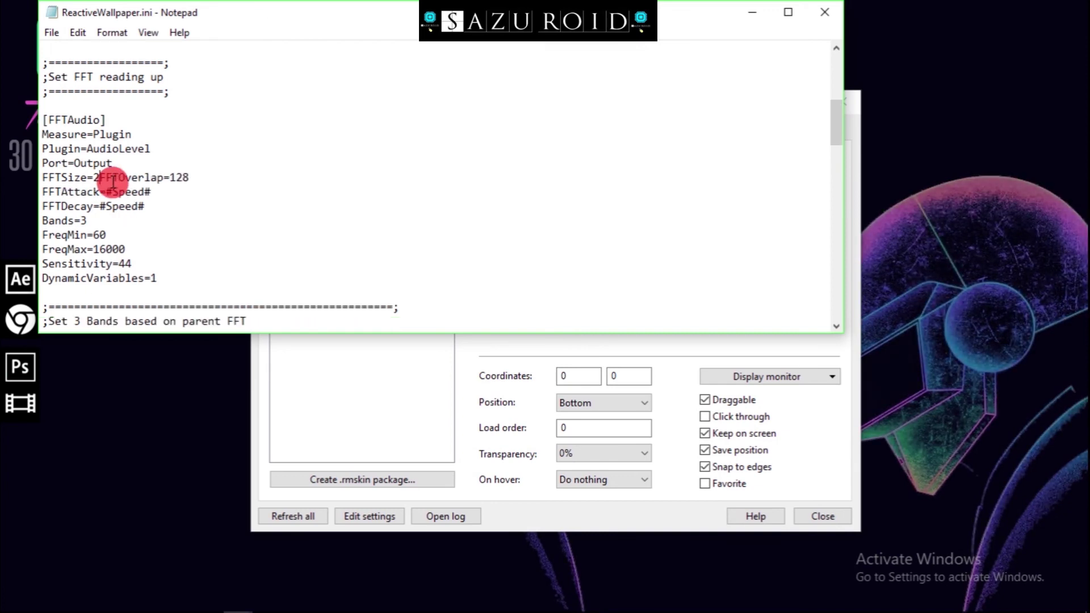
pyautogui.press('Return')
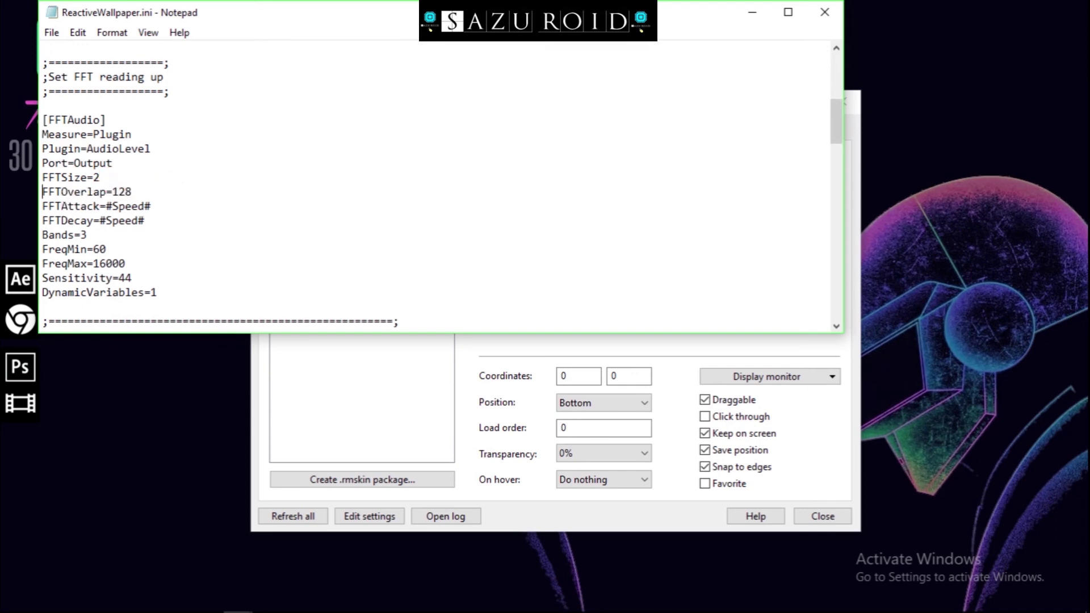
pyautogui.click(108, 177)
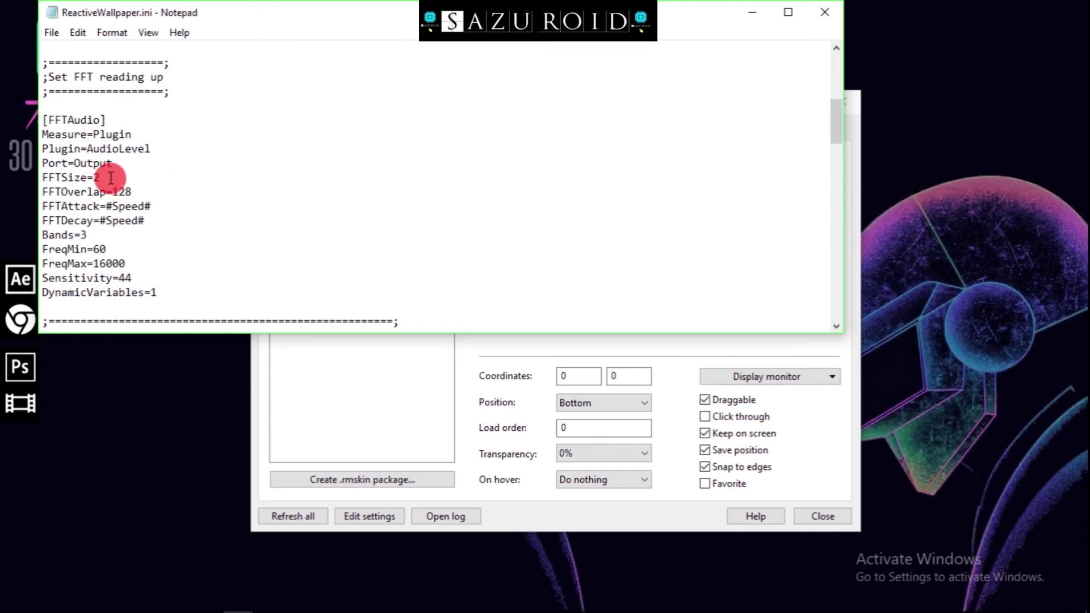
pyautogui.click(107, 178)
pyautogui.write('00')
# Save the edited ReactiveWallpaper.ini, refresh the skin and move the manager window aside to uncover the helmets
pyautogui.click(40, 45)
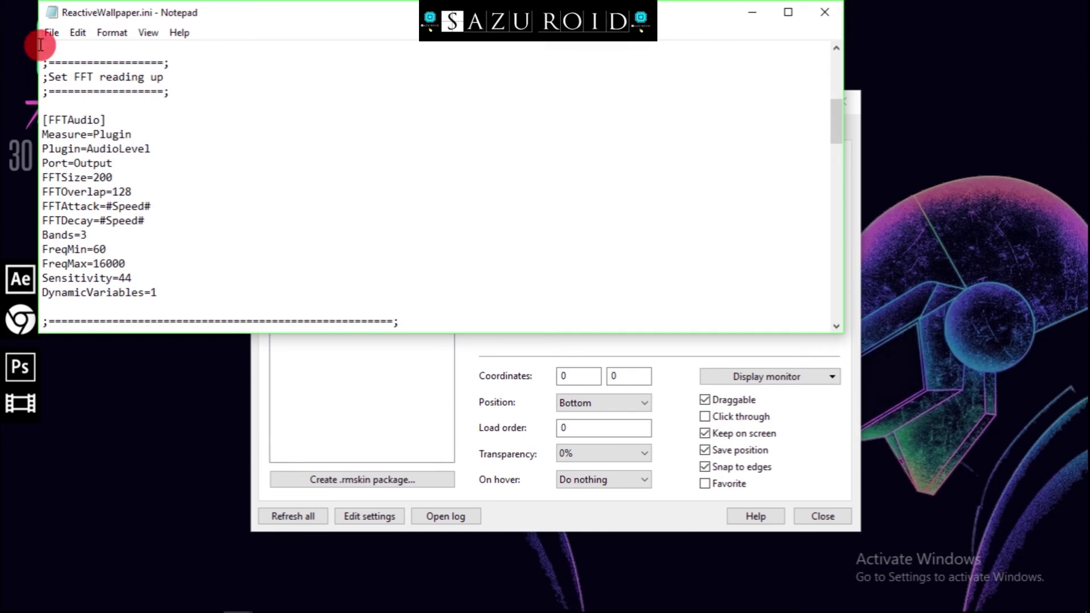
pyautogui.click(51, 33)
pyautogui.click(79, 93)
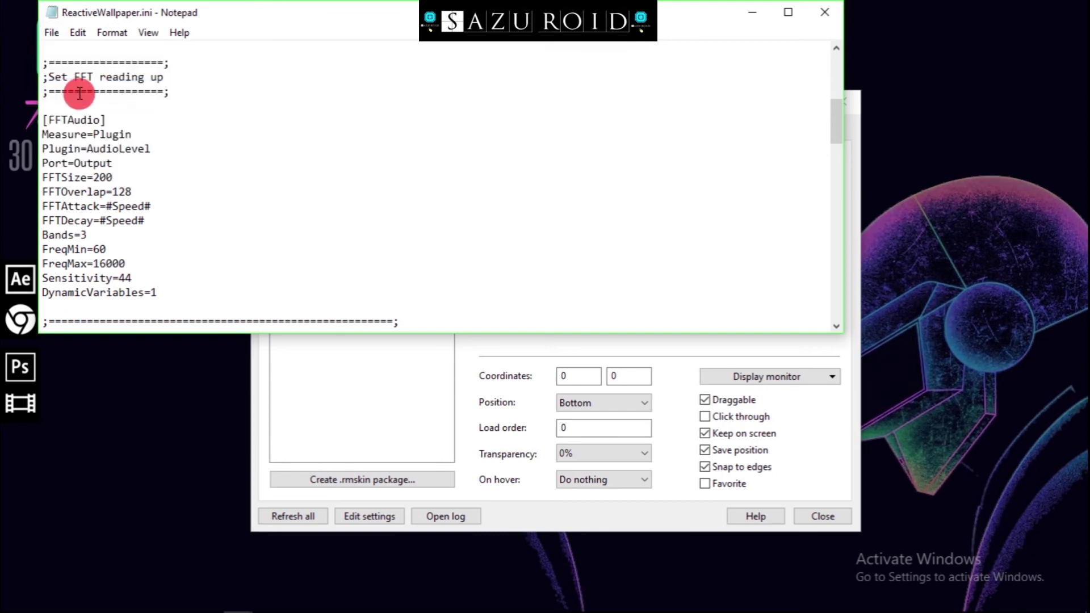
pyautogui.click(750, 10)
pyautogui.click(747, 165)
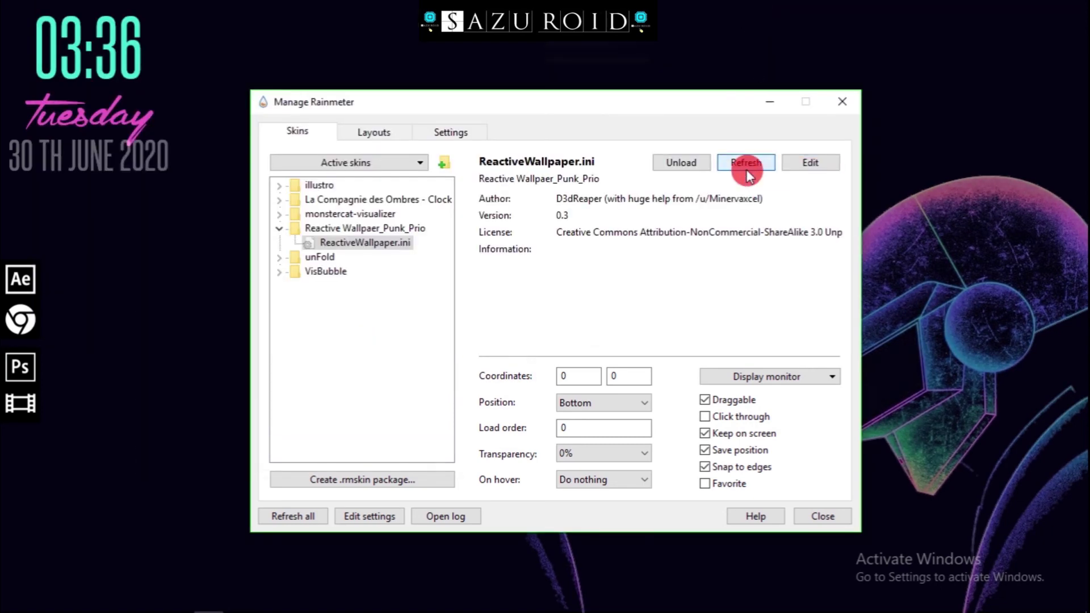
pyautogui.moveTo(716, 115); pyautogui.dragTo(422, 142)
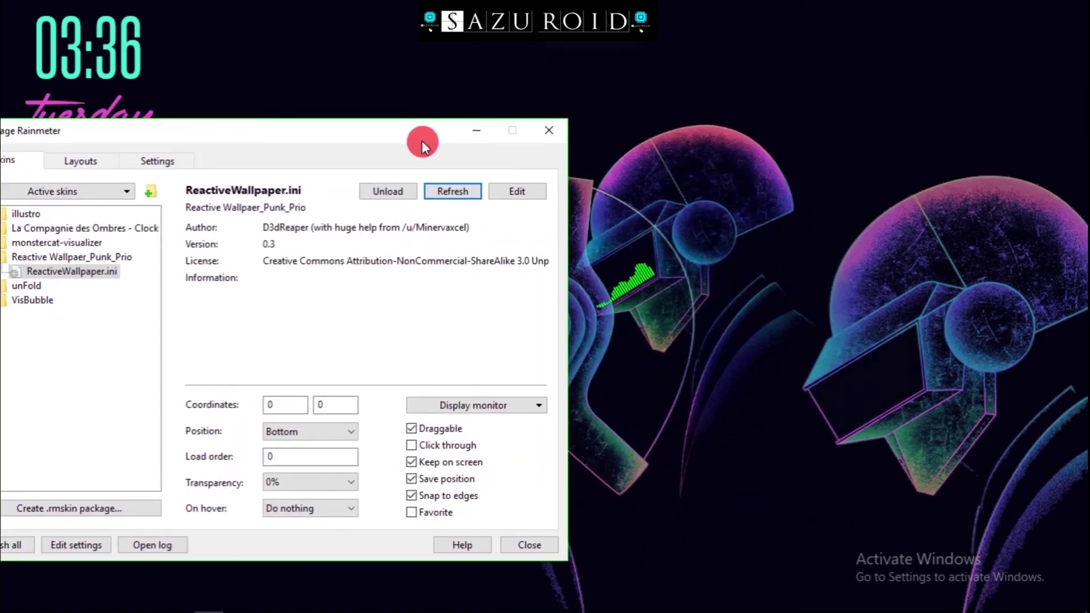
# Open ReactiveWallpaper.ini for editing, change the range in the "Speed" comment to 1-1500 and save the file
pyautogui.rightClick(866, 301)
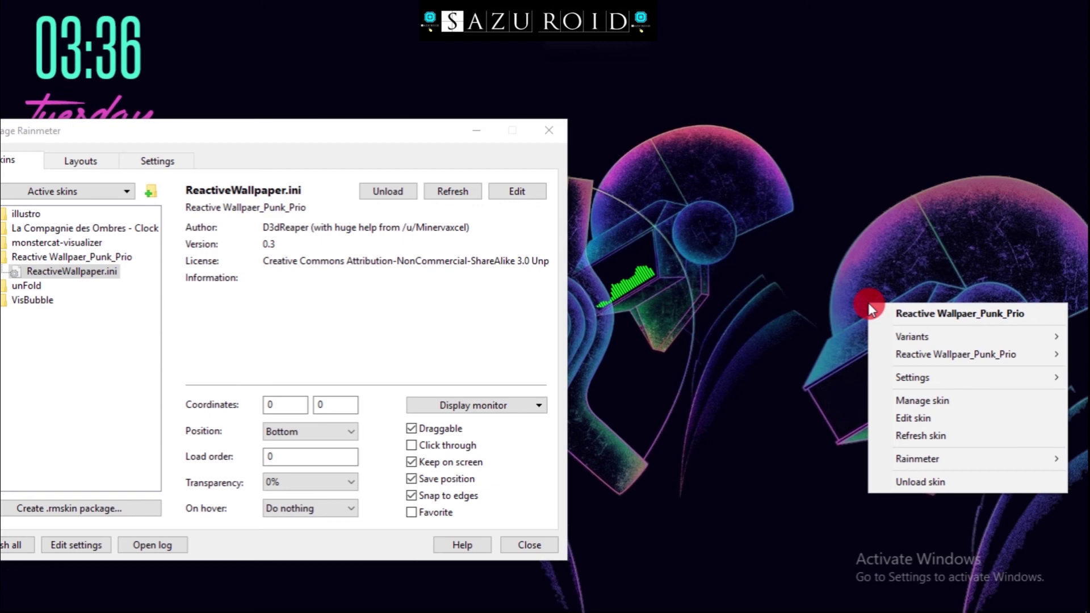
pyautogui.click(516, 192)
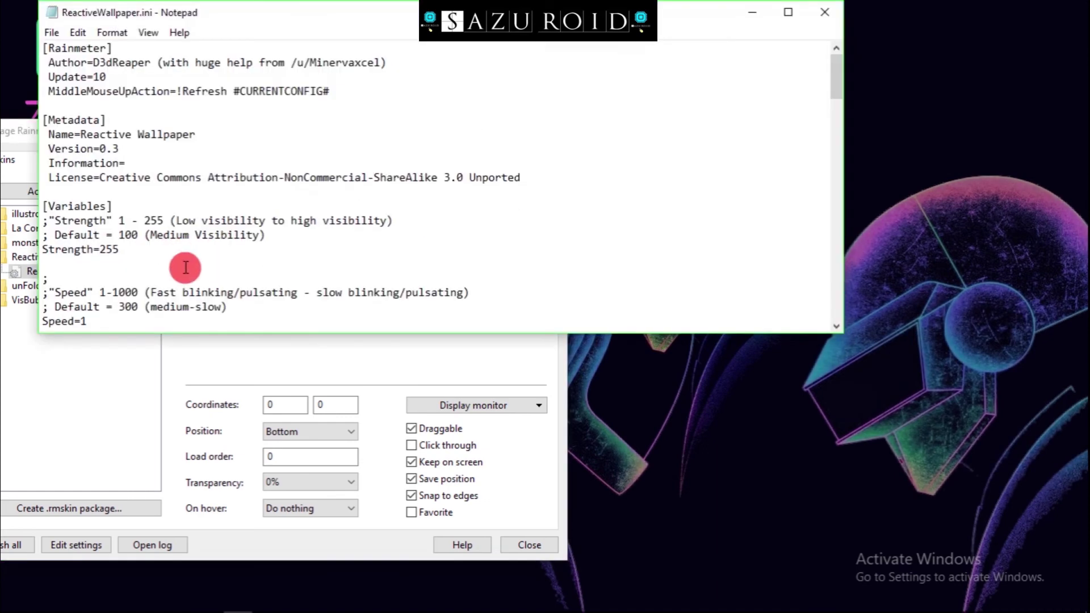
pyautogui.moveTo(837, 75); pyautogui.dragTo(844, 114)
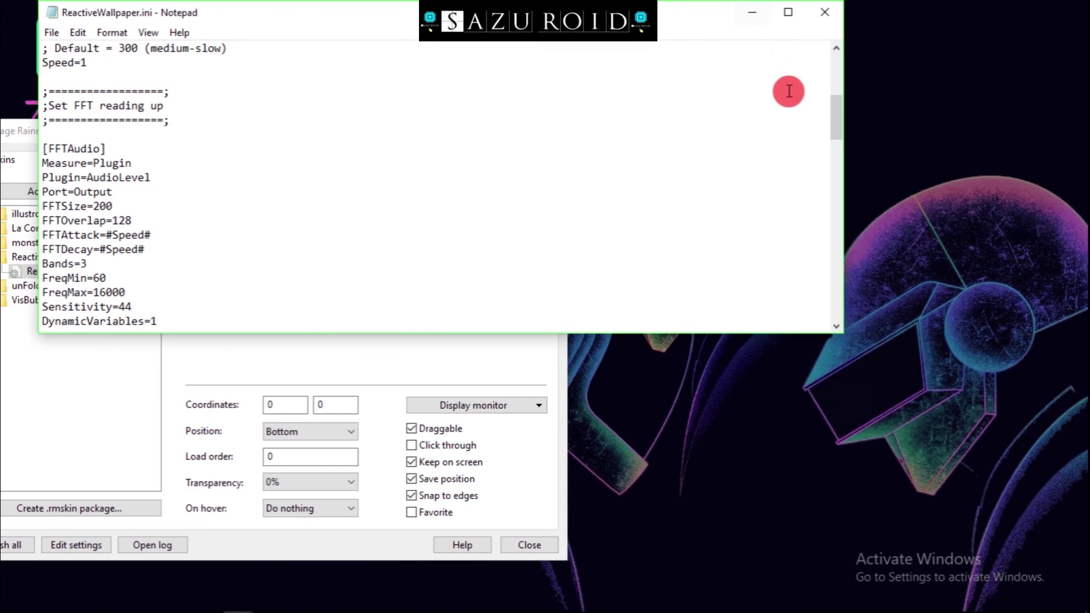
pyautogui.moveTo(832, 120); pyautogui.dragTo(825, 97)
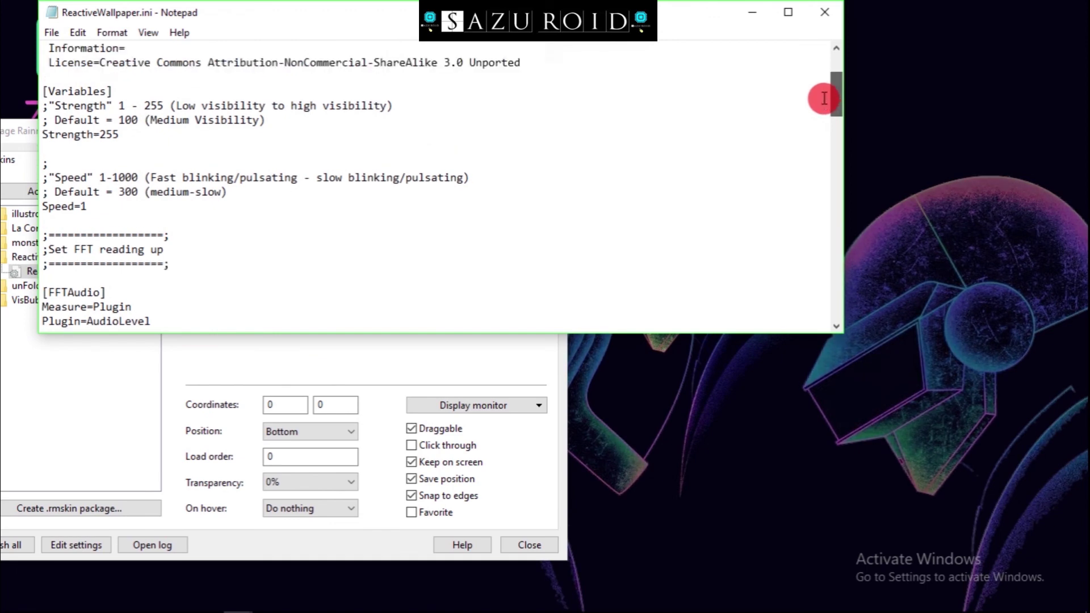
pyautogui.click(138, 177)
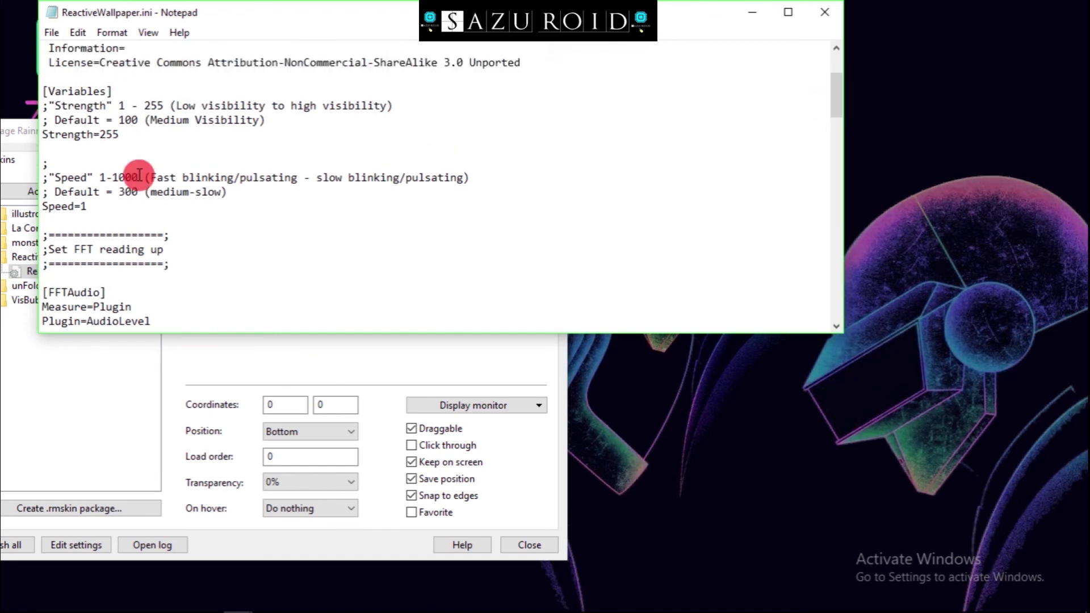
pyautogui.press('BackSpace')
pyautogui.press('BackSpace')
pyautogui.press('BackSpace')
pyautogui.press('BackSpace')
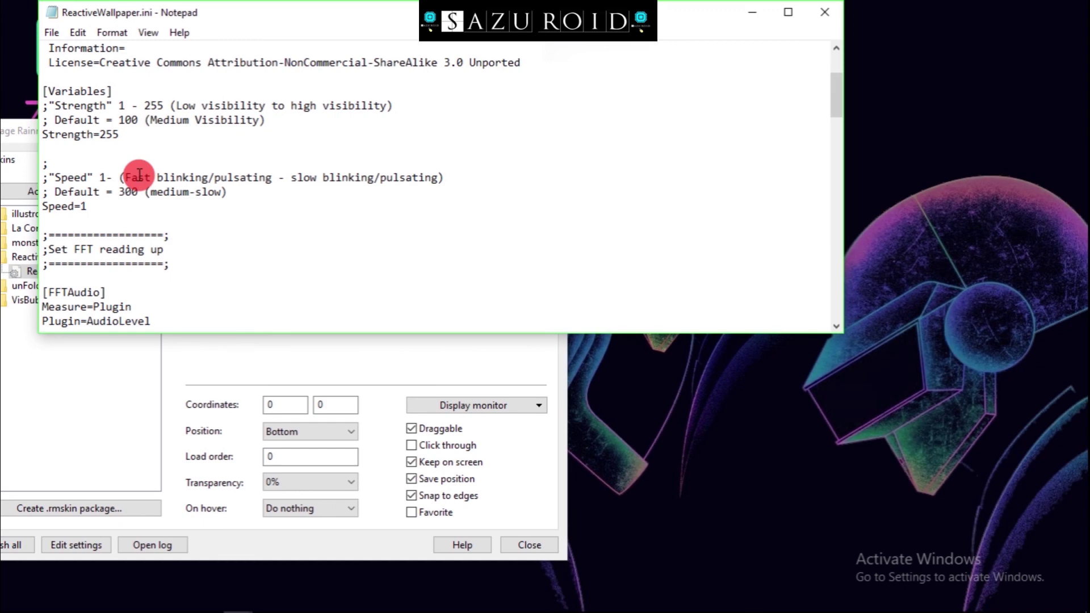
pyautogui.write('1500')
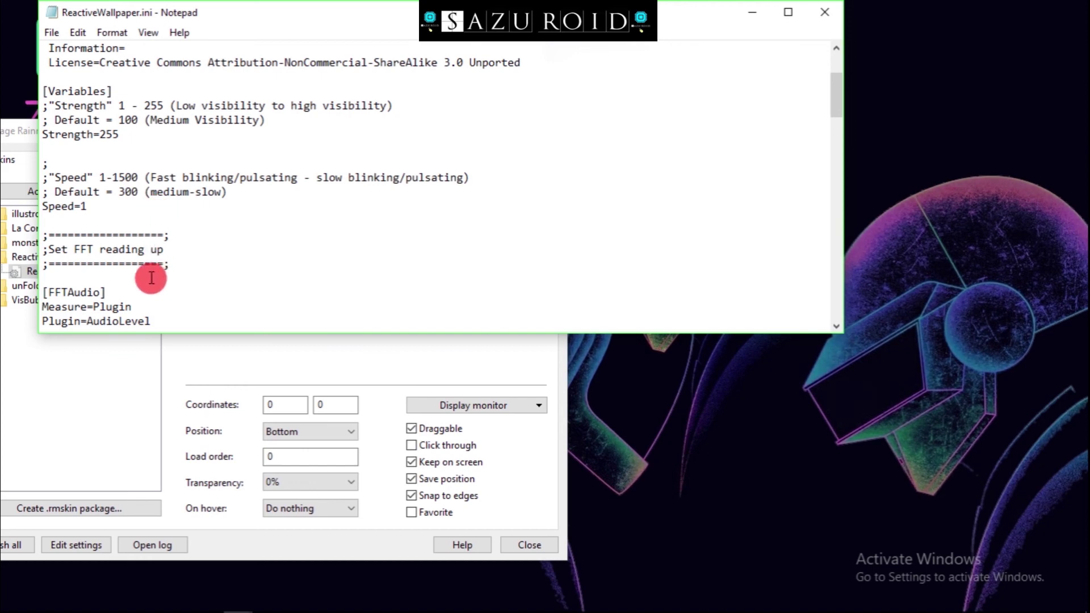
pyautogui.click(52, 34)
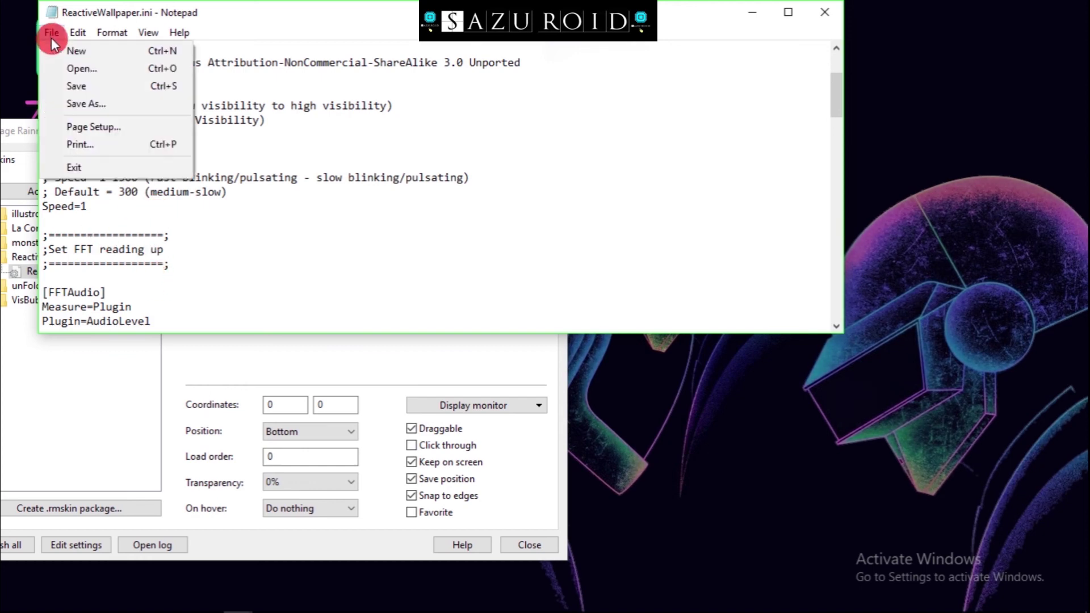
pyautogui.click(75, 88)
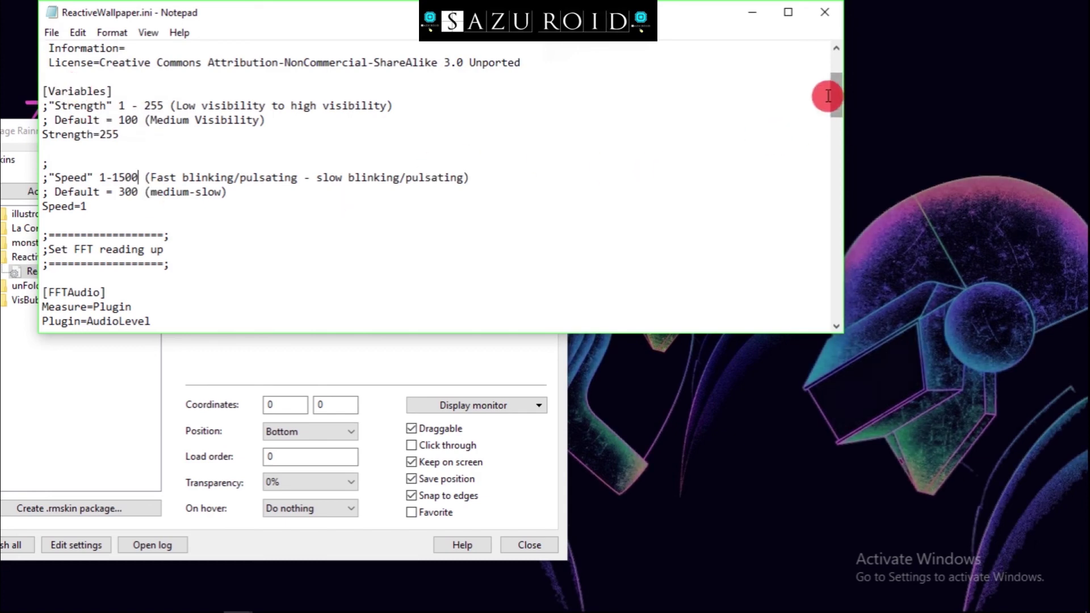
# Set the commented W value in the [Light1] section to 300 and save ReactiveWallpaper.ini
pyautogui.moveTo(837, 105); pyautogui.dragTo(846, 142)
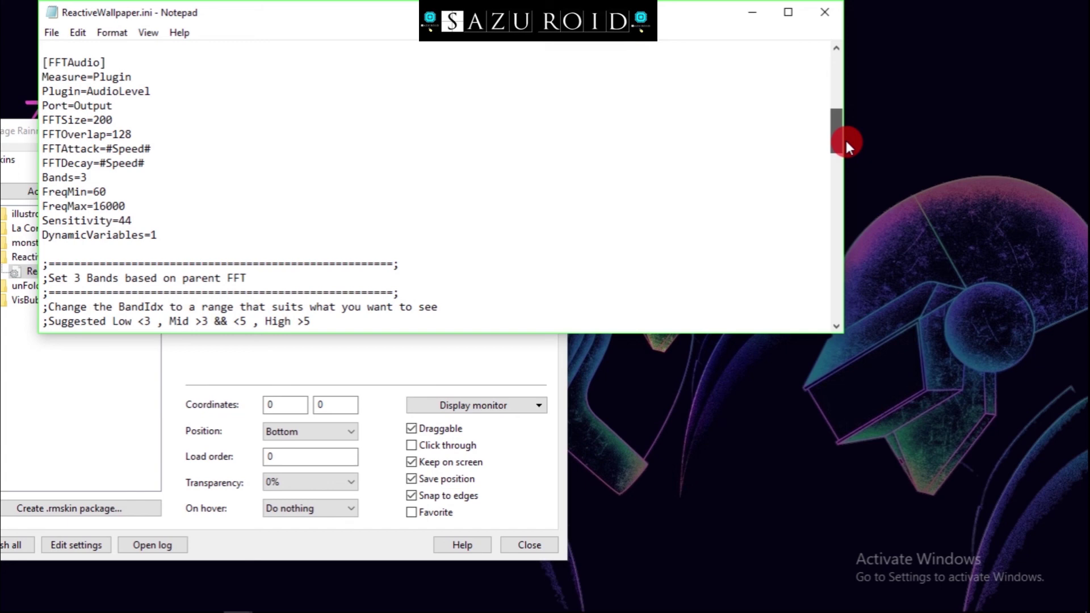
pyautogui.scroll(-15, 138, 165)
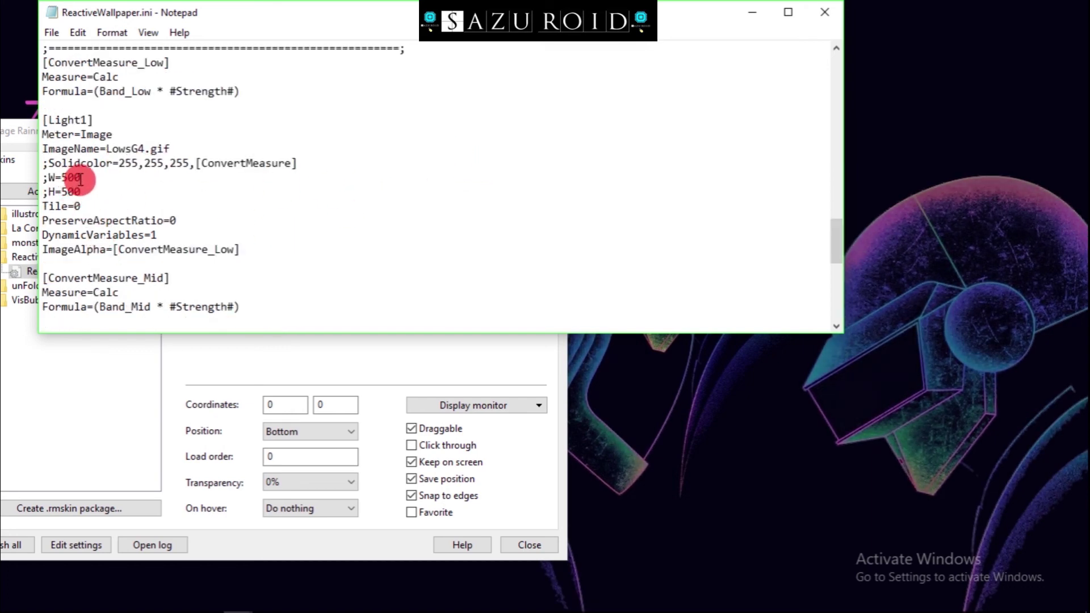
pyautogui.press('BackSpace')
pyautogui.press('BackSpace')
pyautogui.press('BackSpace')
pyautogui.write('4')
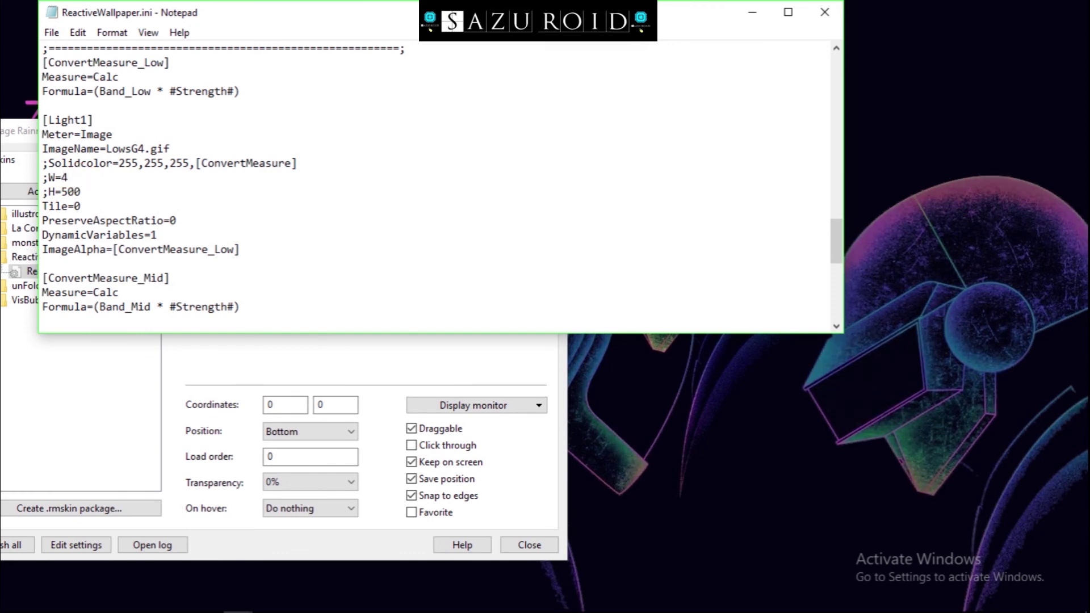
pyautogui.press('BackSpace')
pyautogui.write('300')
pyautogui.click(50, 33)
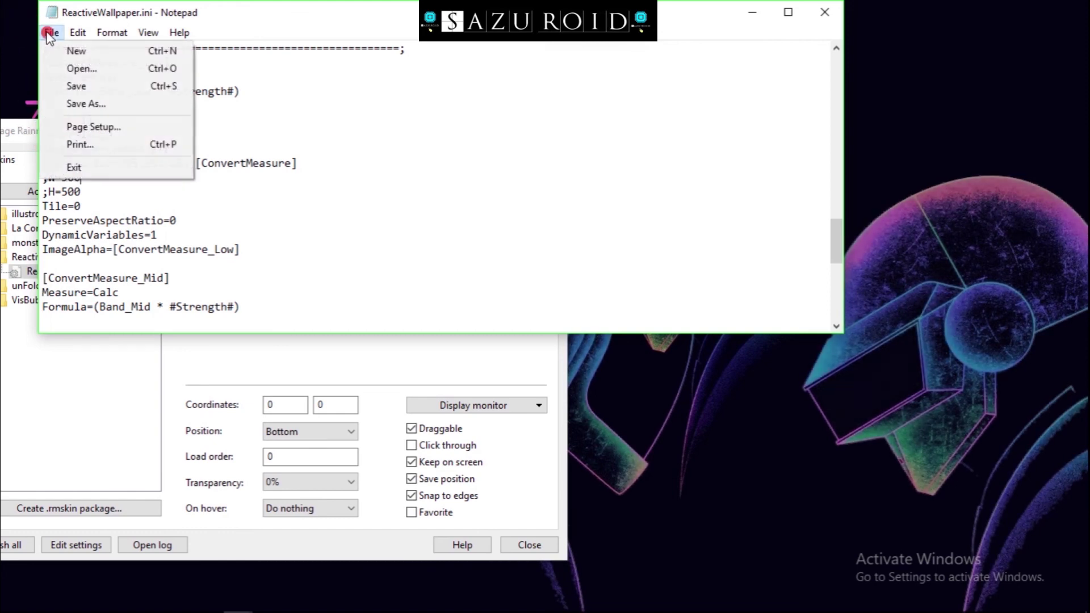
pyautogui.click(72, 85)
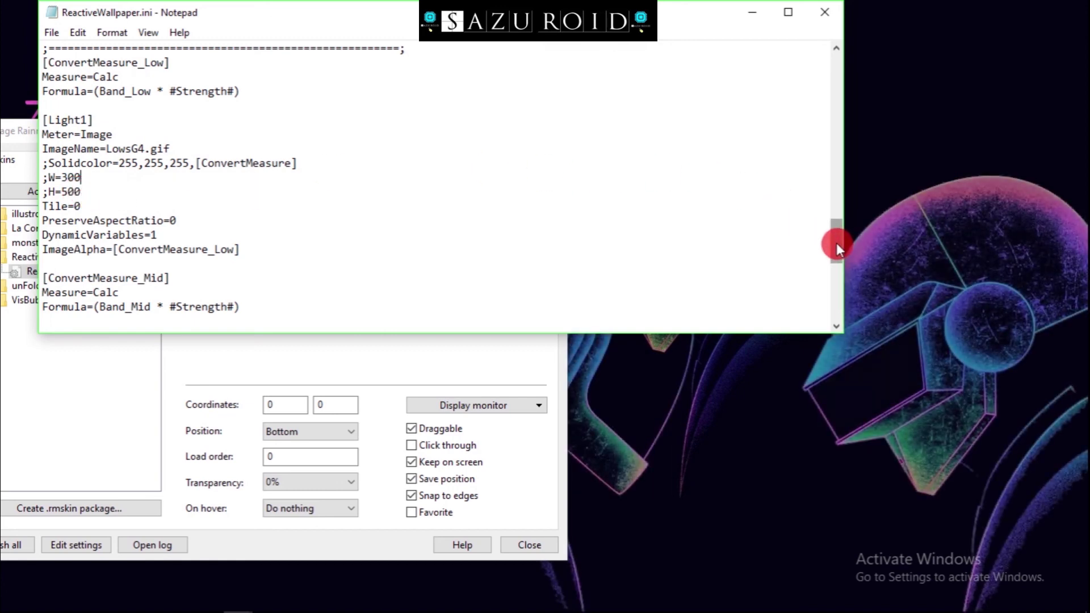
# Close the ini file, turn off Keep on screen for the ReactiveWallpaper skin and move it to about -72, 135
pyautogui.moveTo(836, 244); pyautogui.dragTo(816, 101)
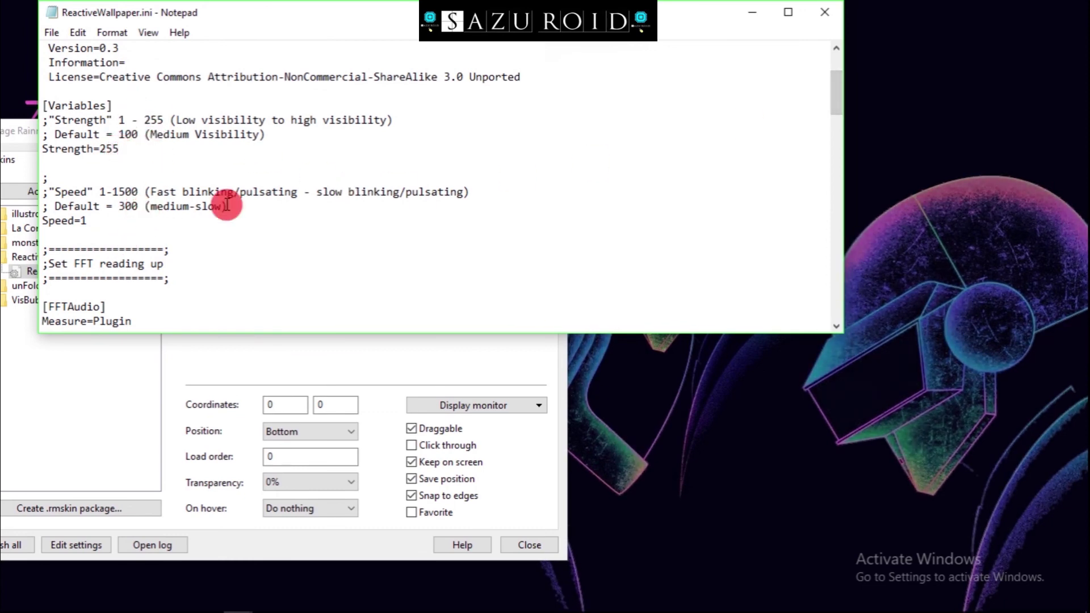
pyautogui.moveTo(836, 83); pyautogui.dragTo(843, 56)
pyautogui.click(832, 20)
pyautogui.moveTo(540, 250); pyautogui.dragTo(414, 482)
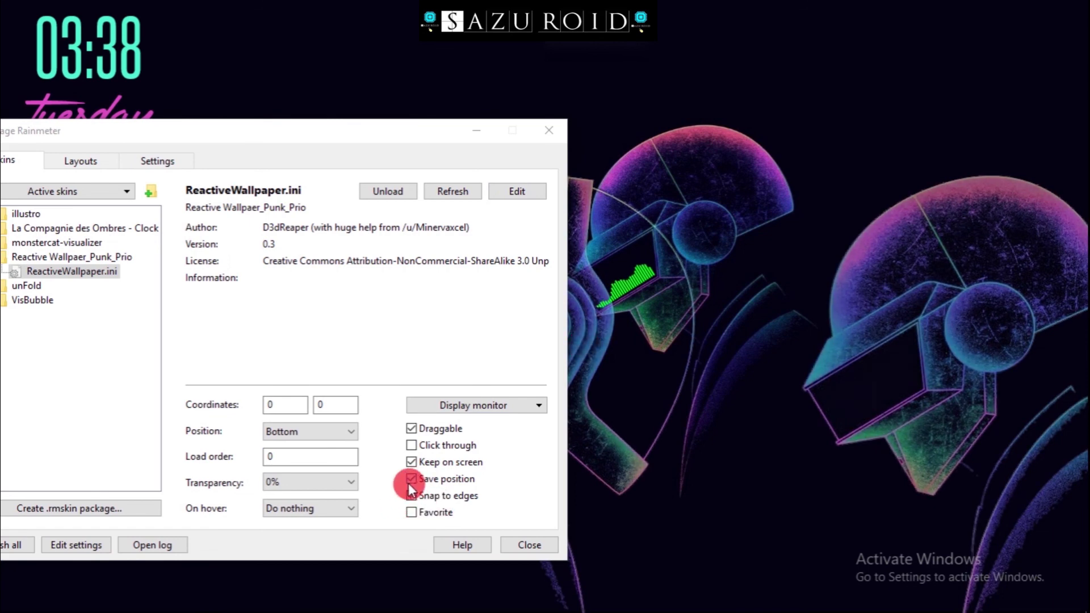
pyautogui.click(411, 463)
pyautogui.moveTo(939, 374); pyautogui.dragTo(887, 470)
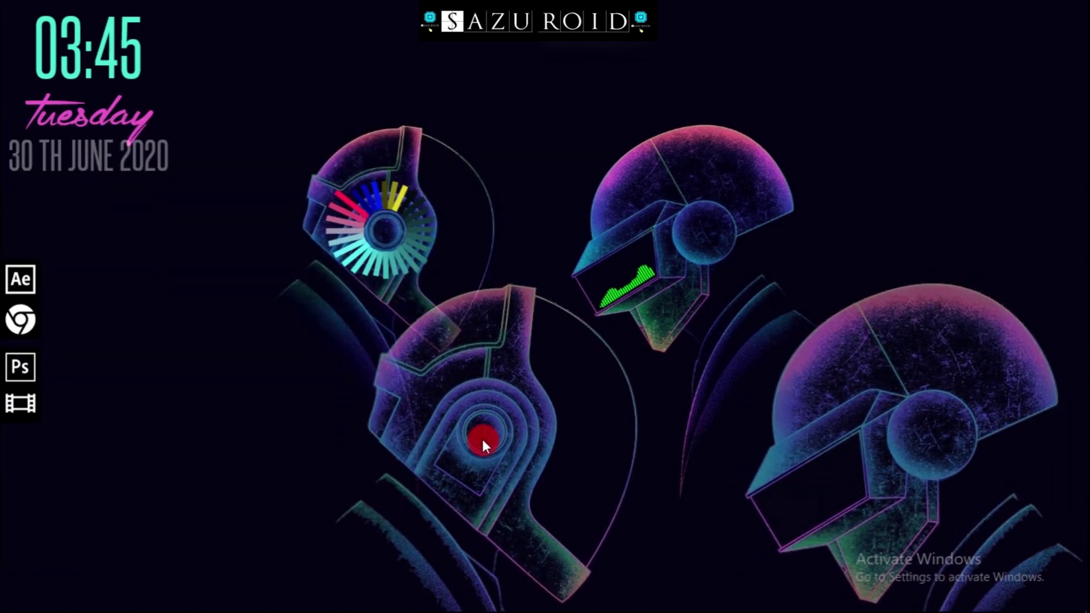
pyautogui.moveTo(385, 607)
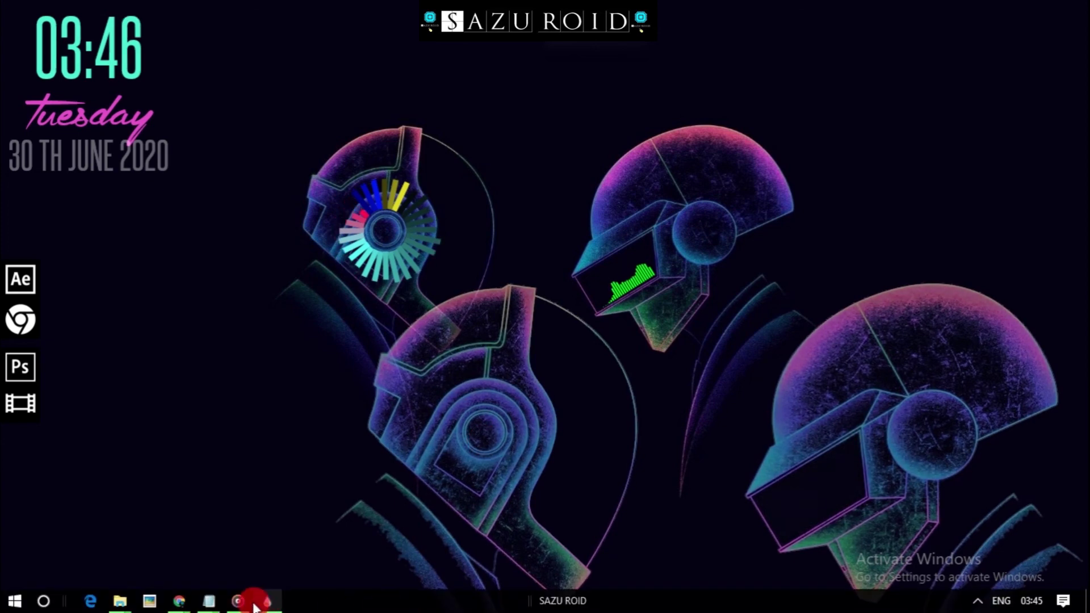
pyautogui.moveTo(265, 601)
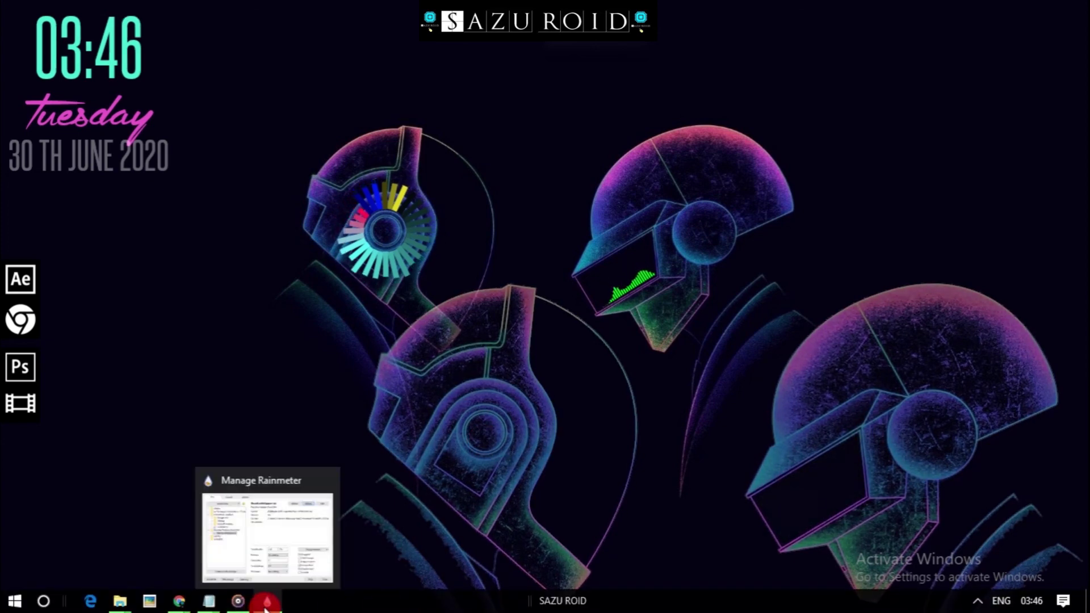
pyautogui.click(268, 556)
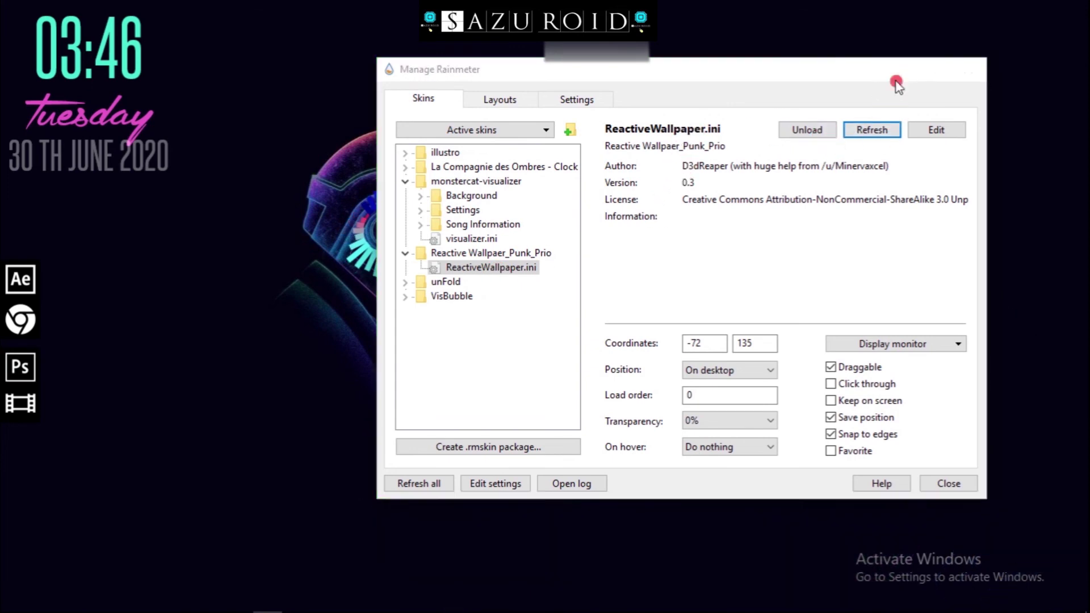
pyautogui.click(896, 71)
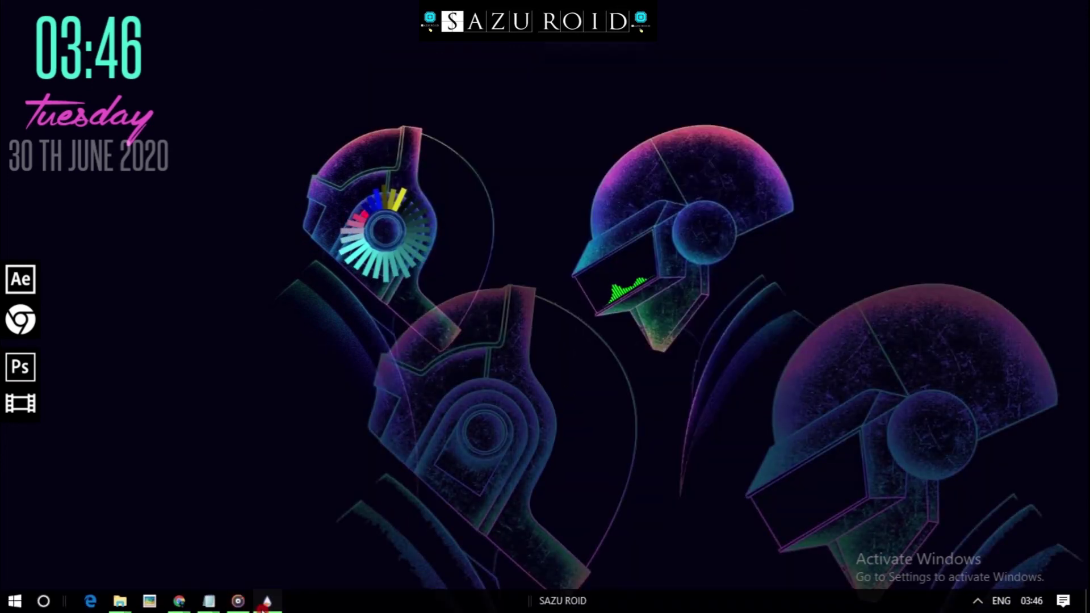
# Try the WaveFilled.ini skin from VisBubble over the small helmet, moving it to about 349, 226, and unload it
pyautogui.click(264, 603)
pyautogui.click(405, 297)
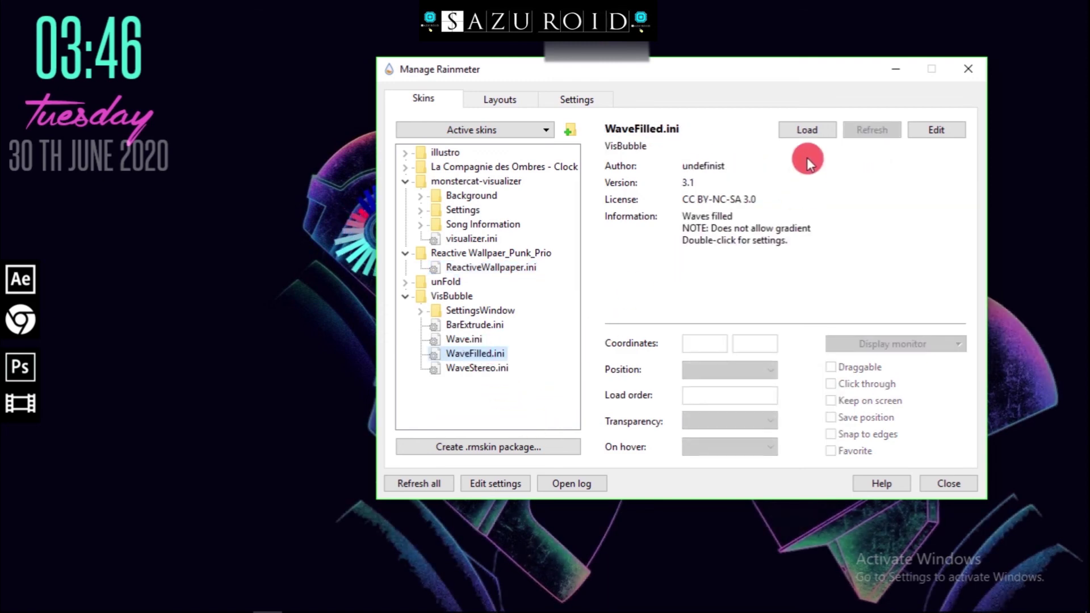
pyautogui.click(808, 132)
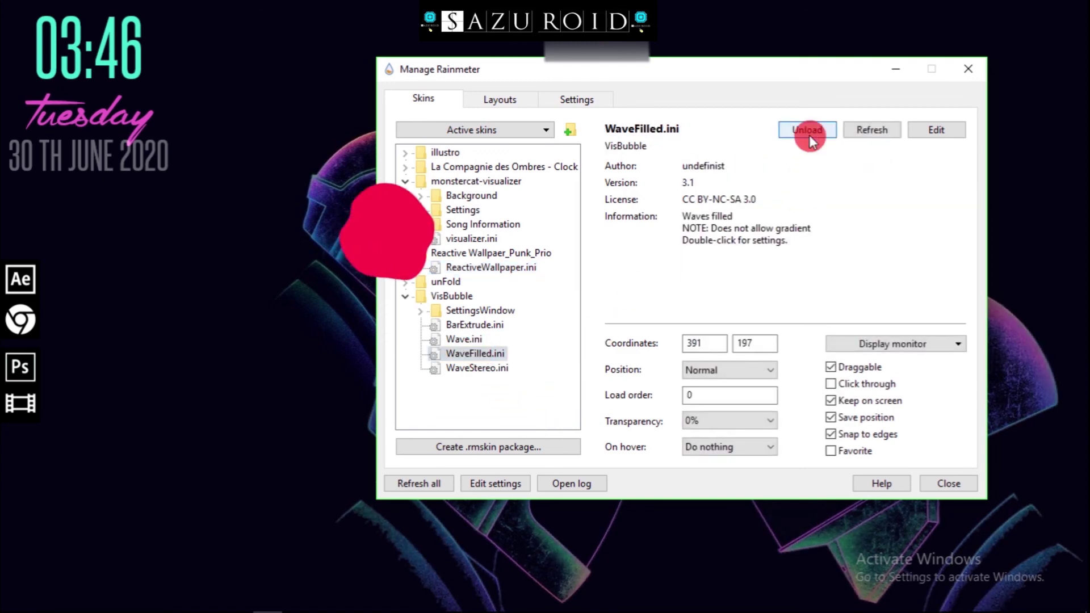
pyautogui.moveTo(366, 266); pyautogui.dragTo(343, 282)
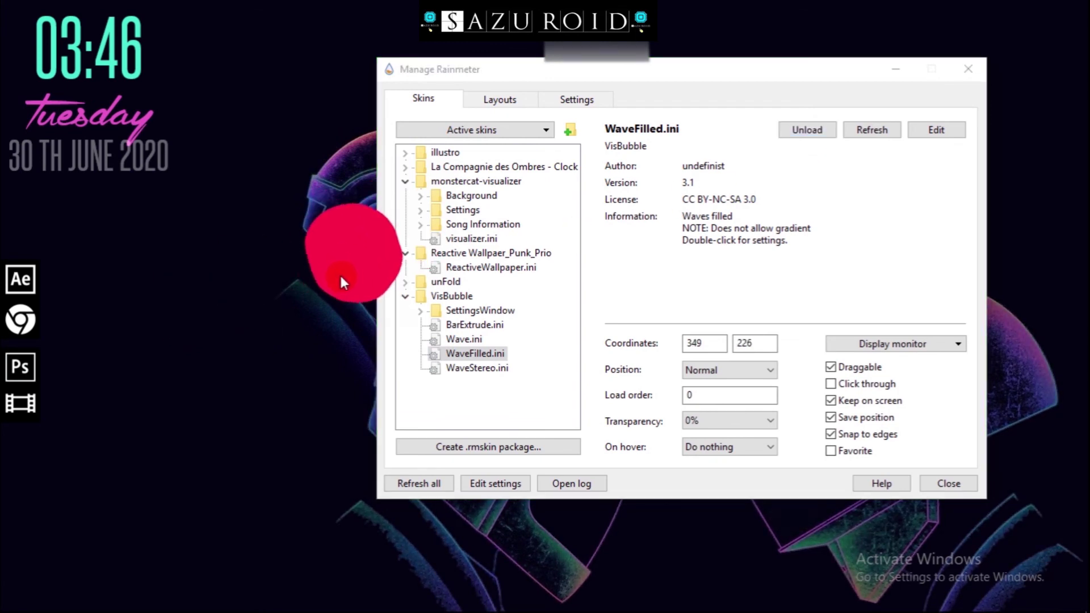
pyautogui.click(795, 132)
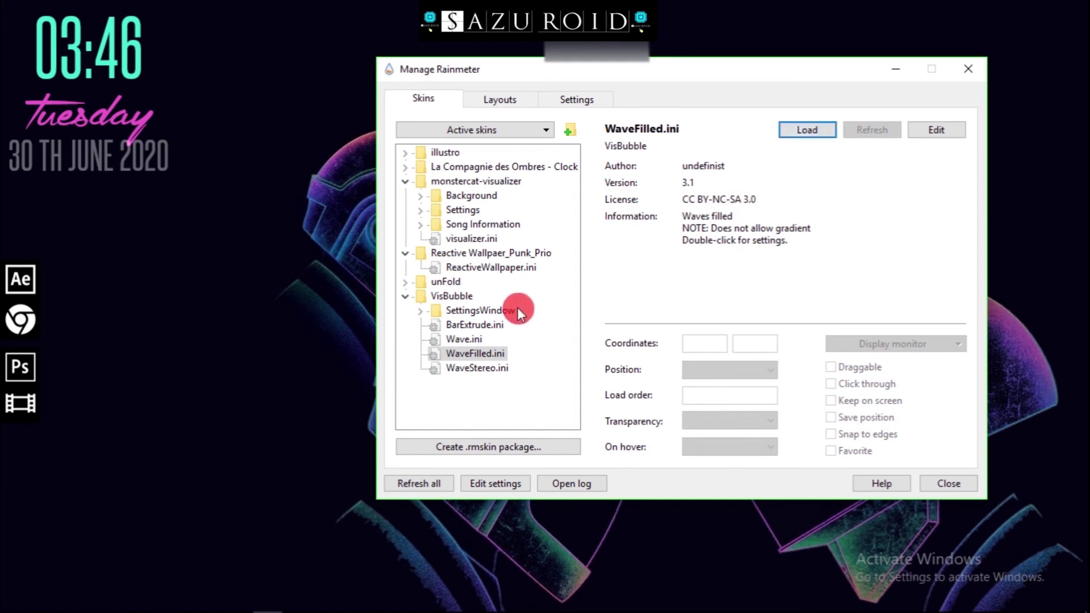
# Load VisBubble's BarExtrude.ini skin, minimize the Rainmeter manager and move the circular visualizer onto the large front-left helmet's ear disc
pyautogui.click(478, 326)
pyautogui.click(802, 140)
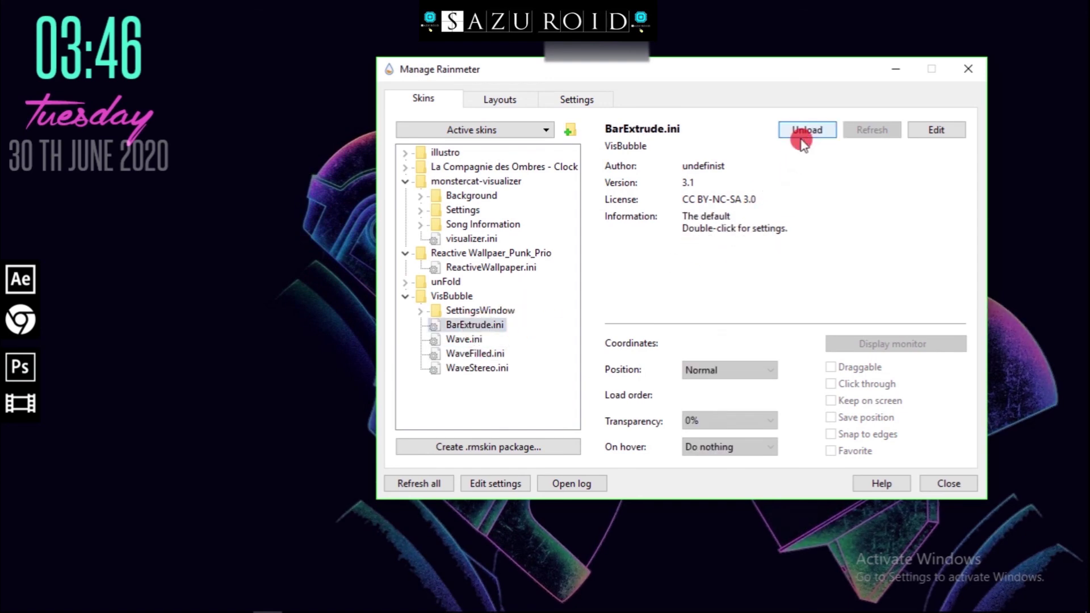
pyautogui.click(898, 75)
pyautogui.moveTo(393, 262); pyautogui.dragTo(532, 475)
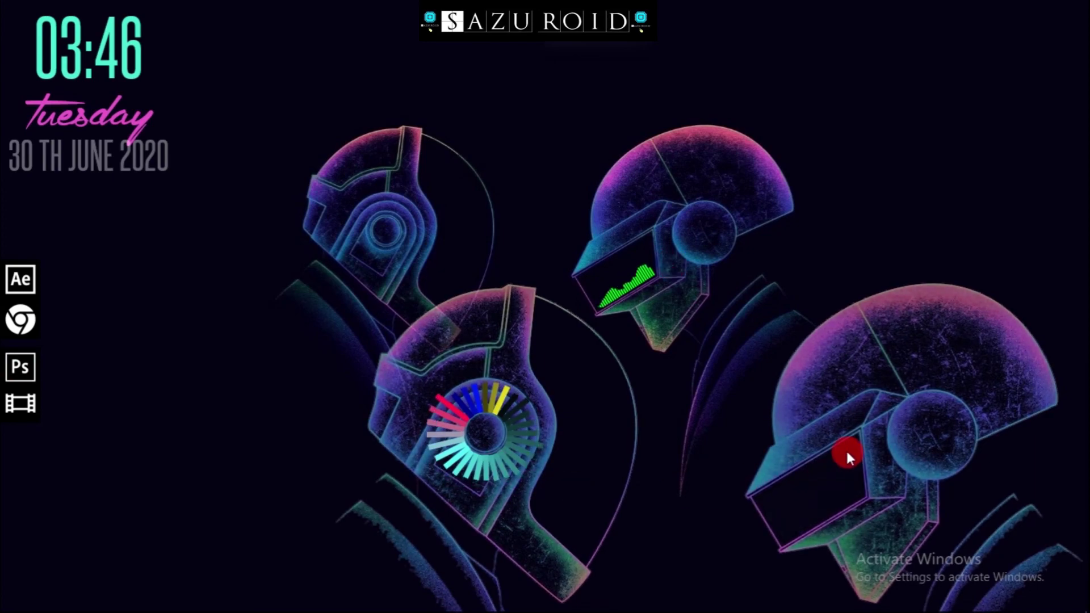